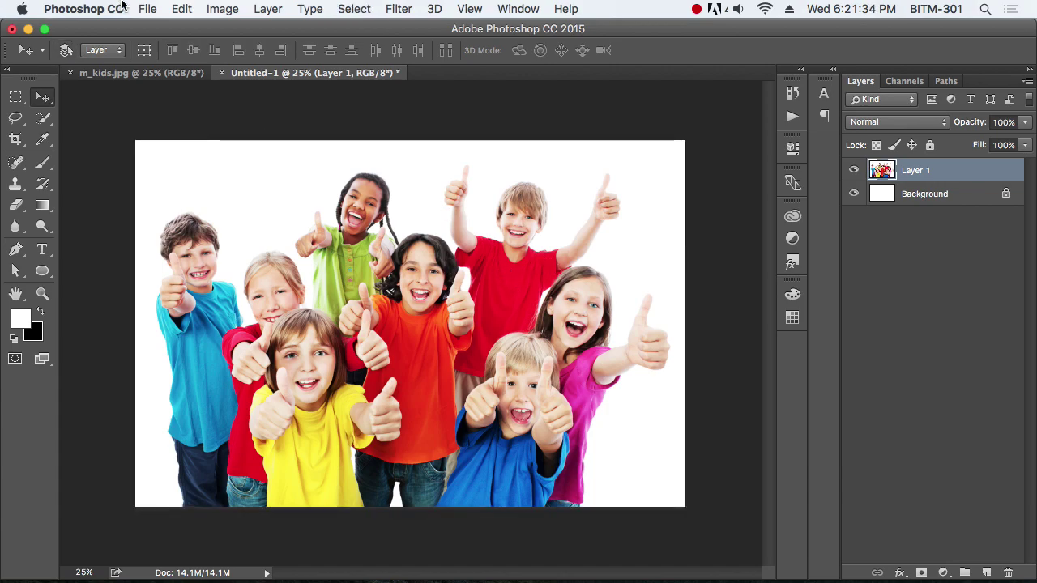
click(181, 9)
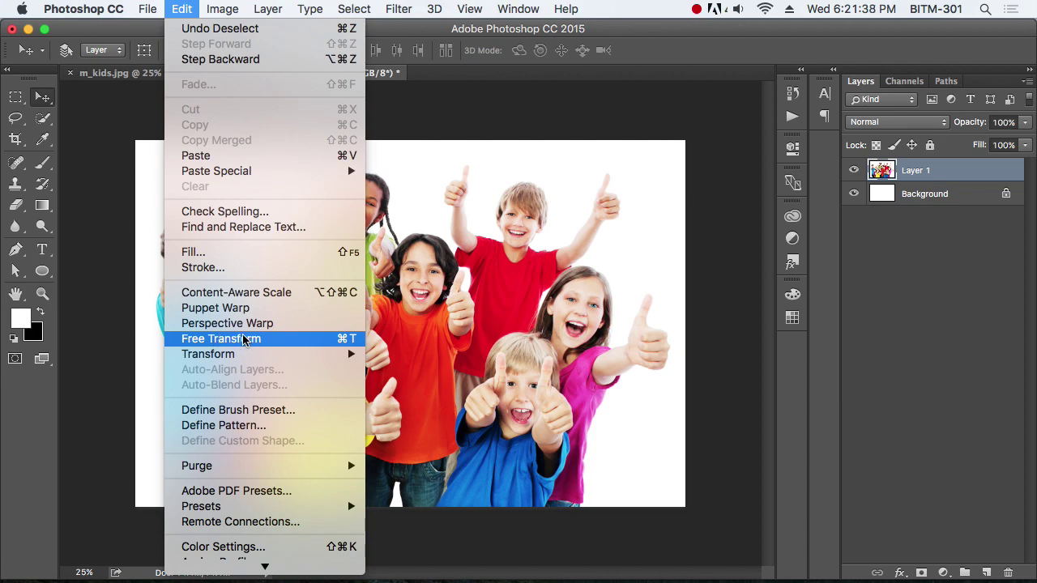
click(714, 48)
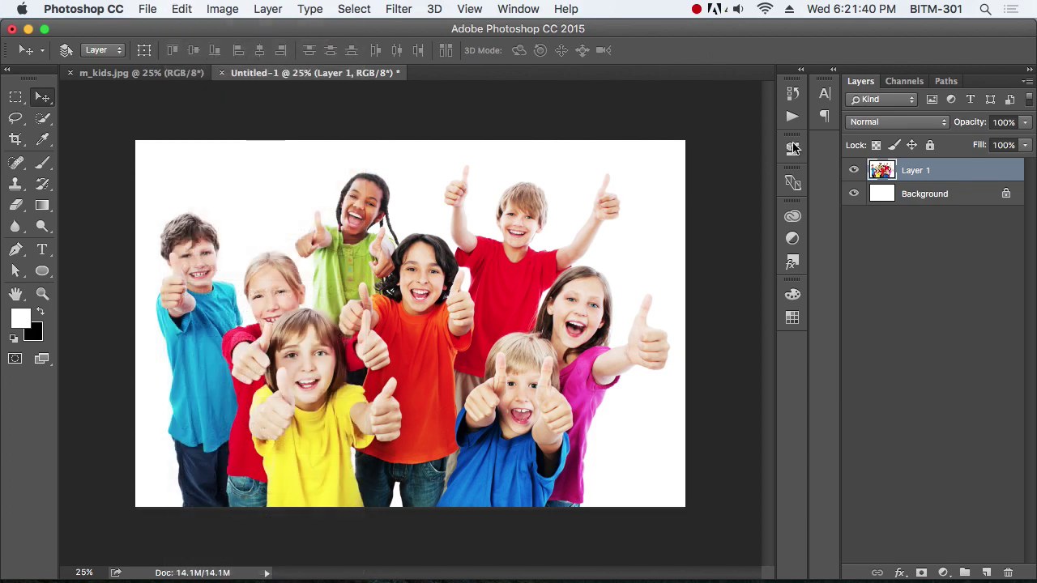
Step: Check the photo on Layer 1 by toggling its visibility and comparing it with the m_kids.jpg document
click(853, 170)
click(853, 170)
click(853, 170)
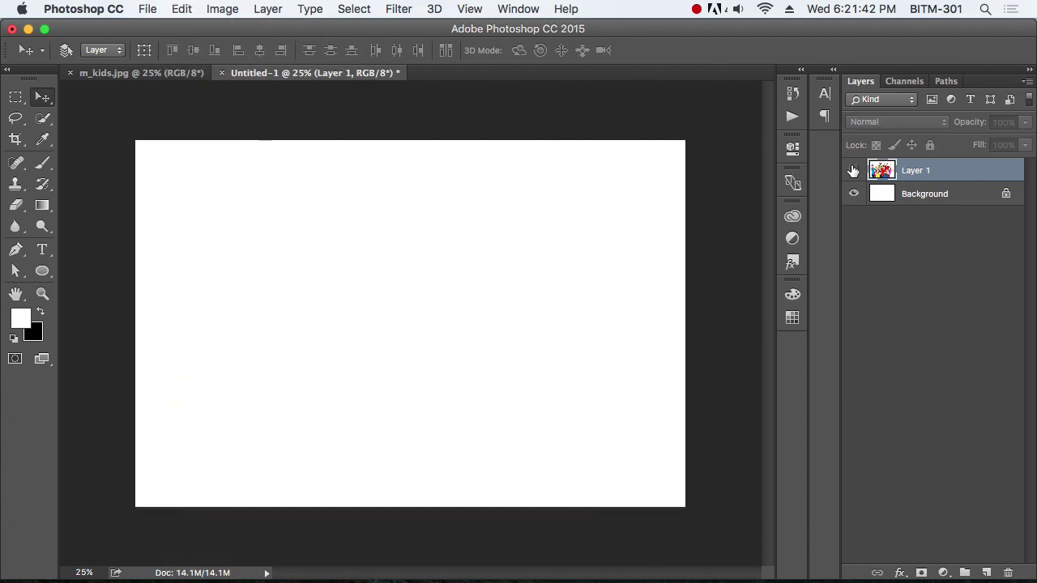
click(853, 170)
click(134, 72)
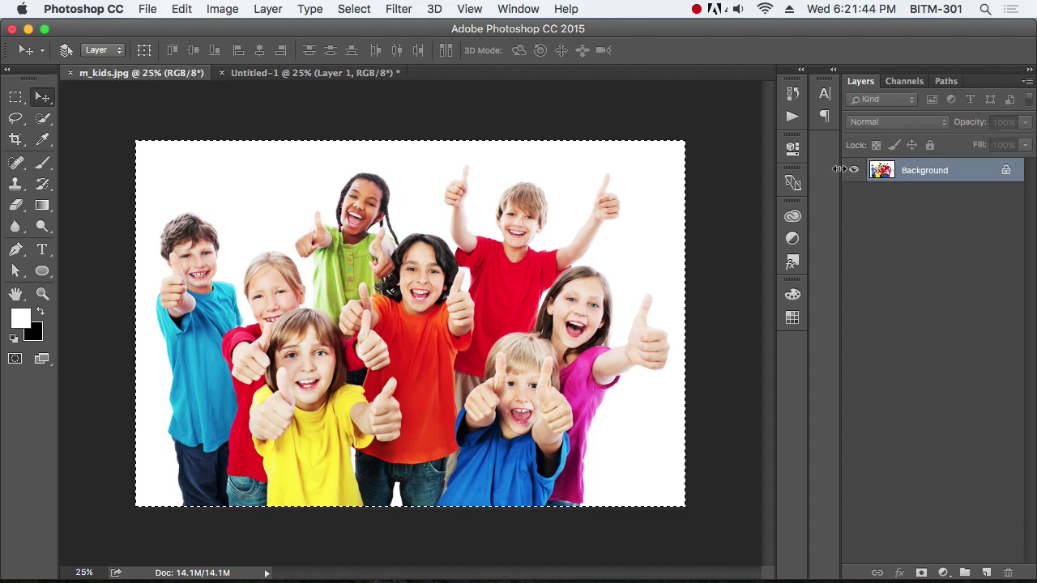
click(336, 73)
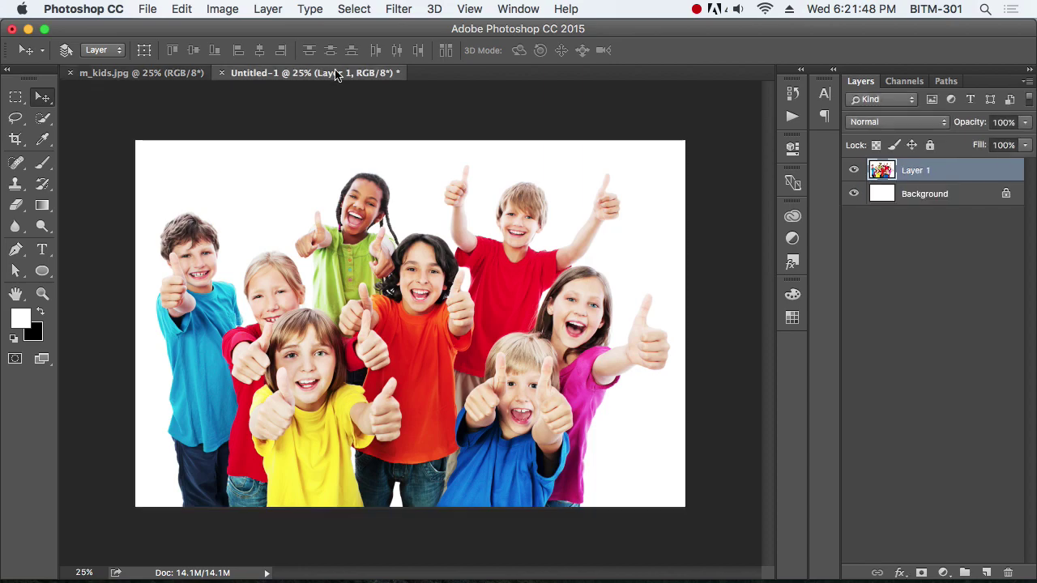
click(854, 170)
click(854, 170)
click(854, 170)
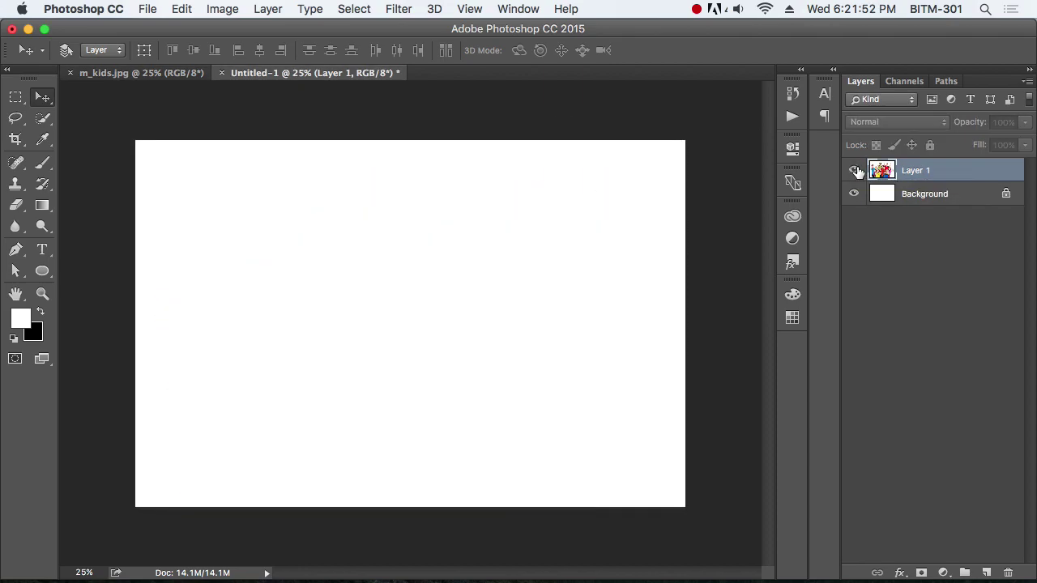
click(853, 170)
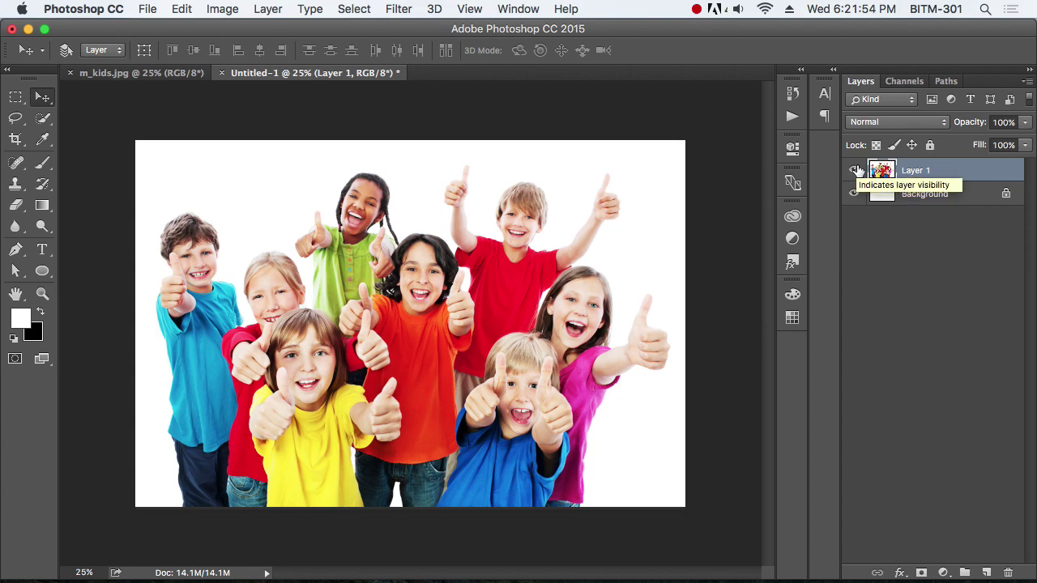
Step: Try scaling the Layer 1 photo with Free Transform to about 73% width and 78% height
click(217, 10)
mouse_move(188, 9)
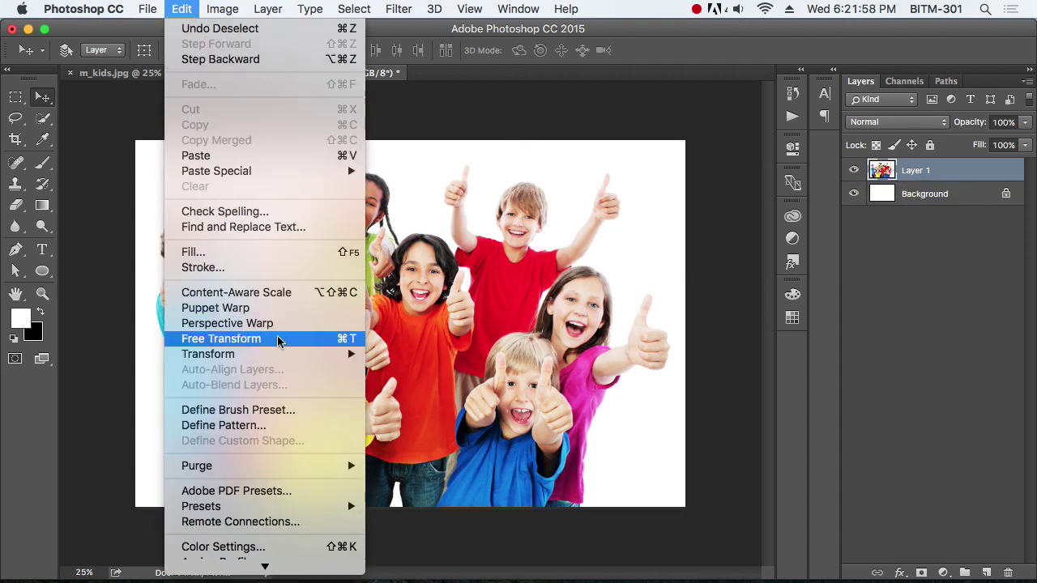
click(344, 339)
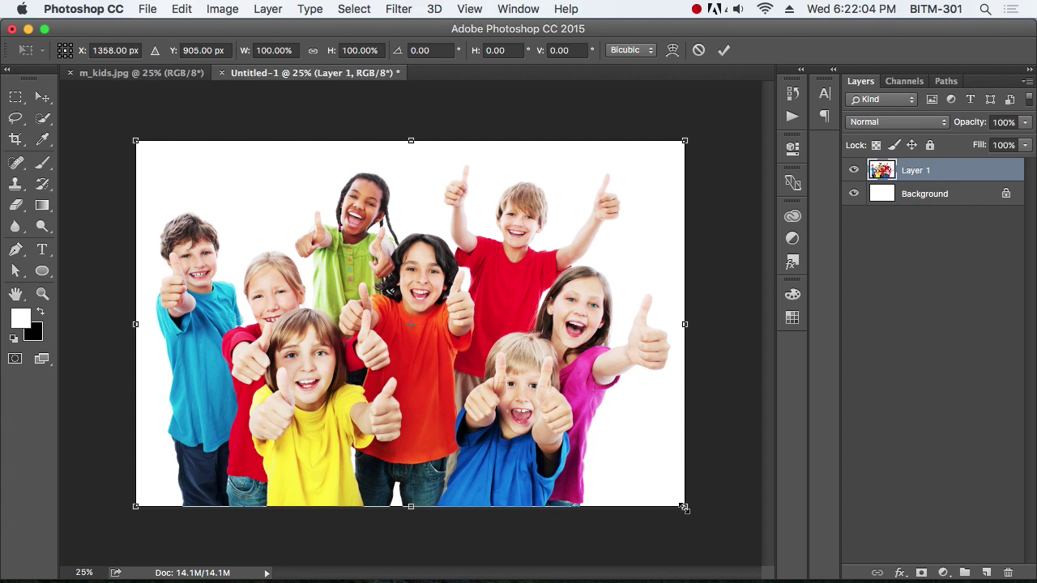
drag(685, 507, 641, 478)
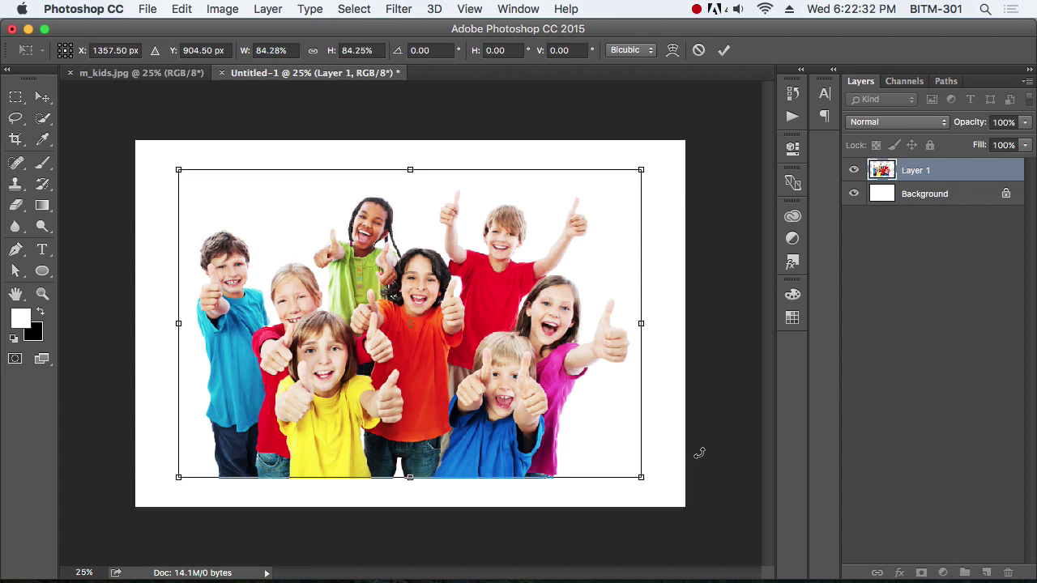
drag(641, 477, 545, 389)
drag(543, 280, 678, 280)
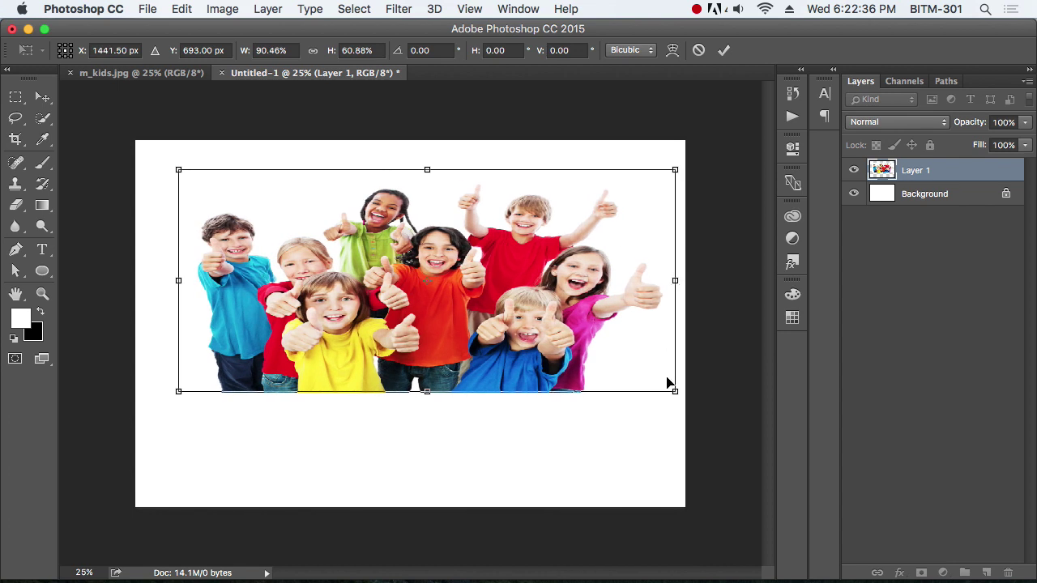
drag(673, 394, 582, 457)
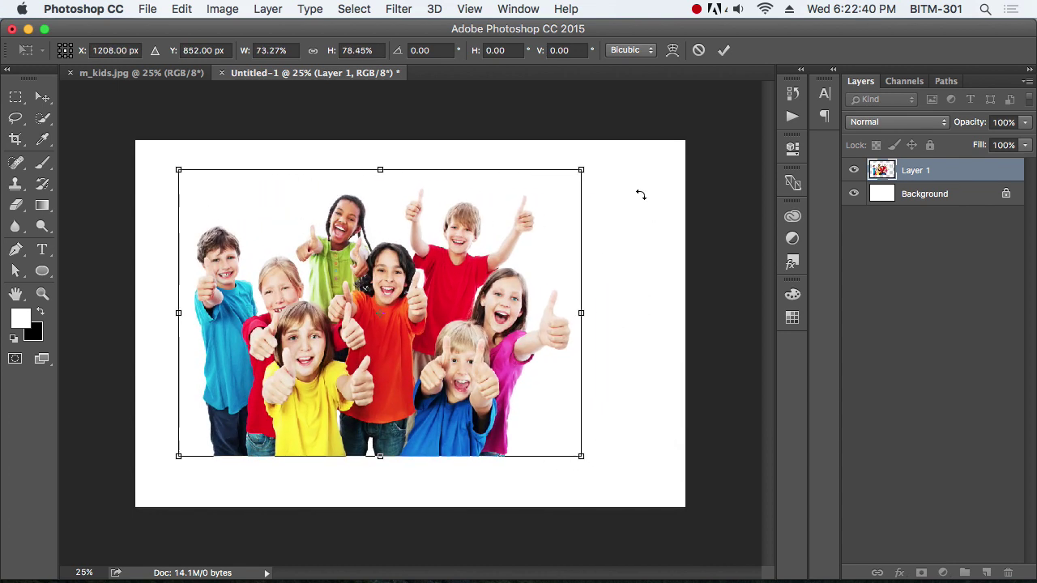
Step: Try rotating the photo about 28° clockwise and back to about 3°, and cancel the whole transformation
drag(594, 160, 683, 275)
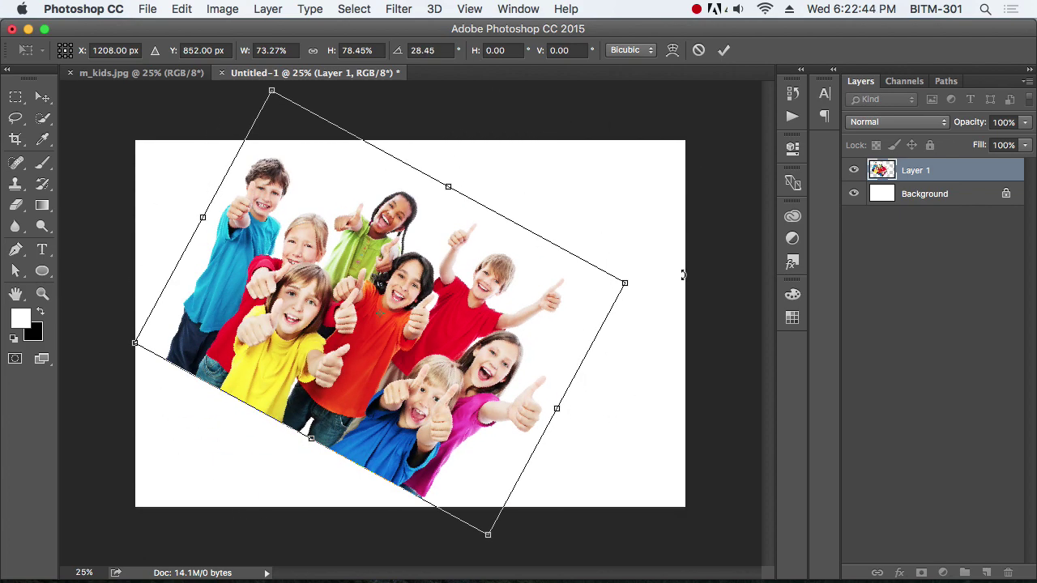
drag(688, 309, 683, 177)
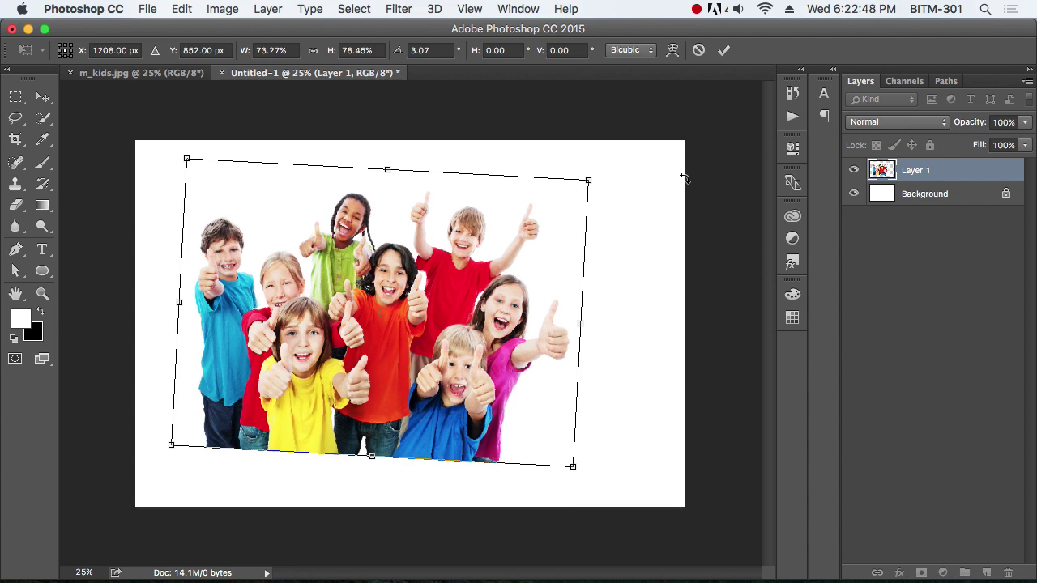
key(Escape)
Step: Scale the Layer 1 photo proportionally about its centre to about 55%, and move it slightly toward the canvas's upper-left corner
key(super+t)
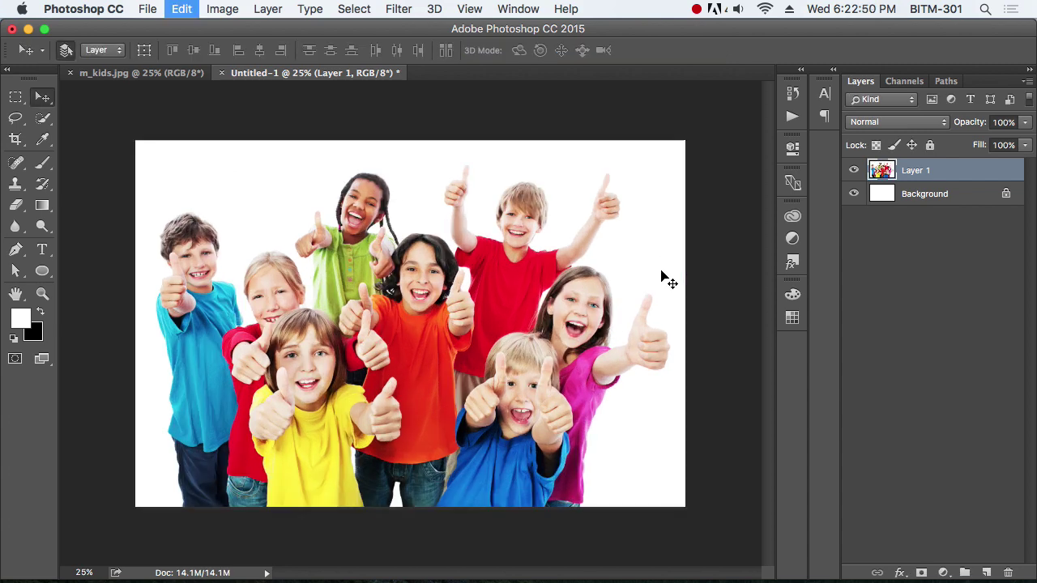
drag(686, 507, 571, 412)
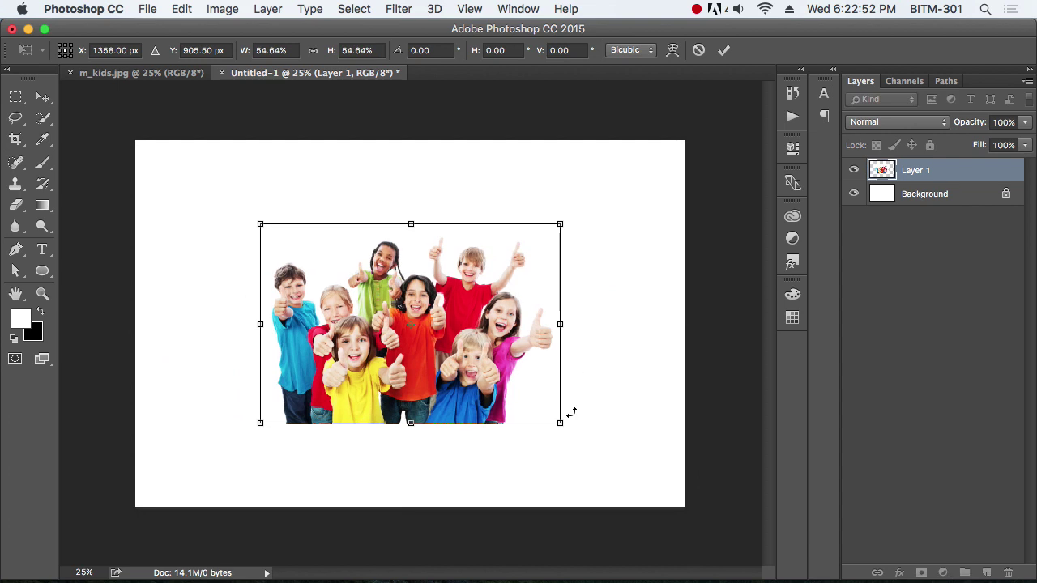
key(Return)
drag(477, 363, 437, 340)
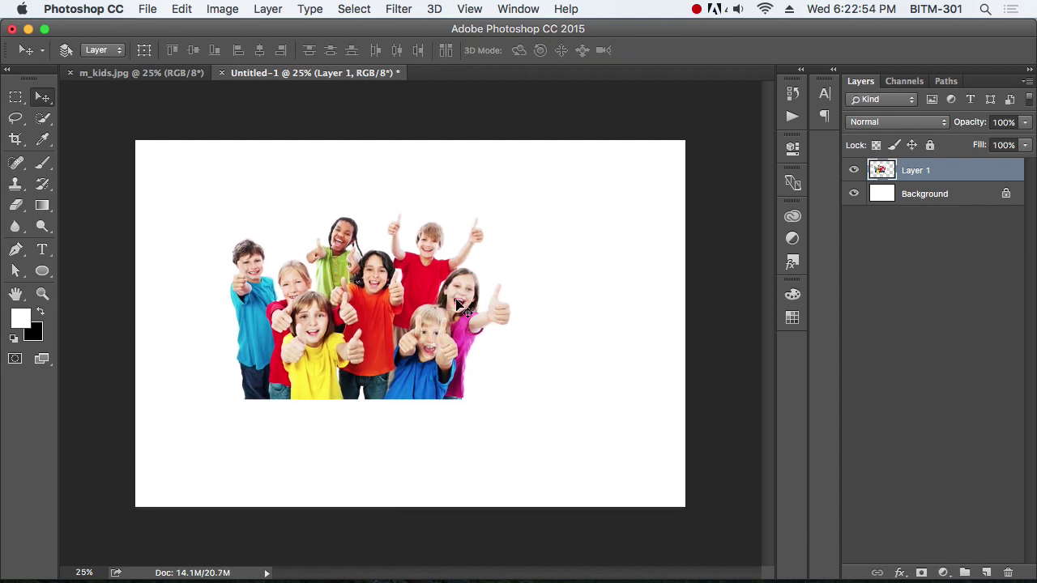
Step: Try enlarging the Layer 1 photo to about 125% in both directions with the Scale transform
key(super+t)
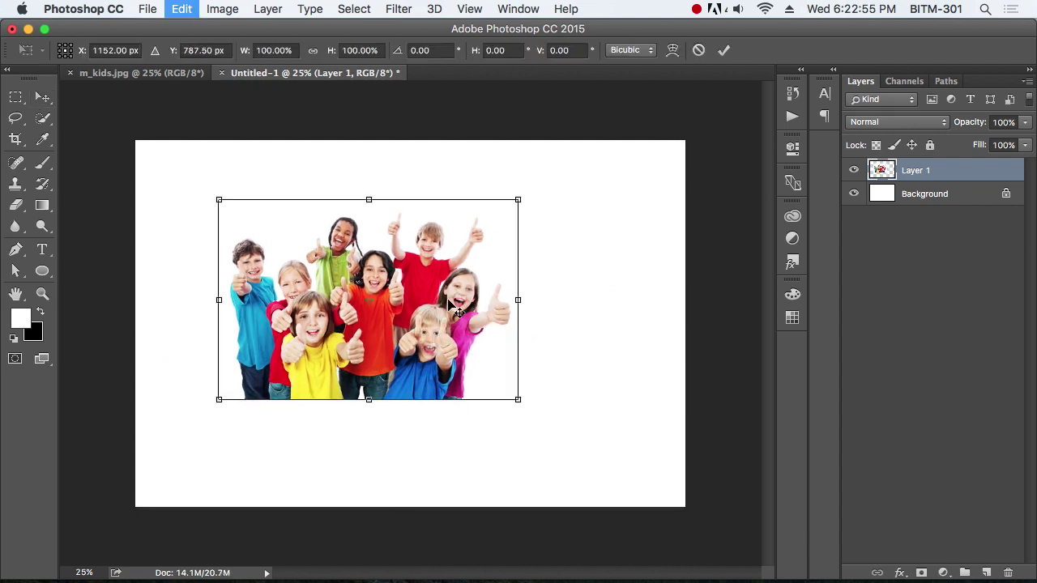
click(182, 10)
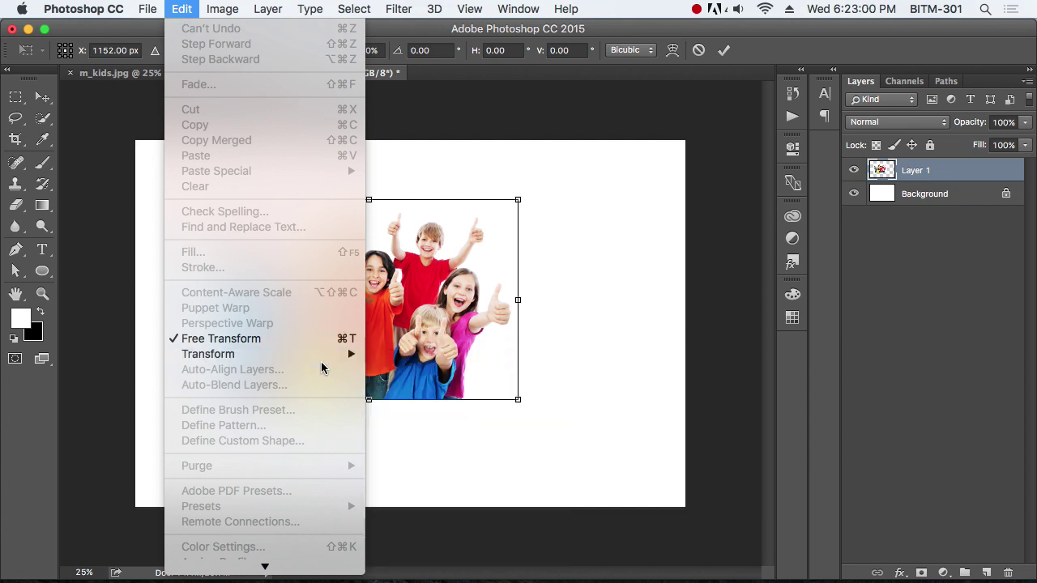
mouse_move(330, 360)
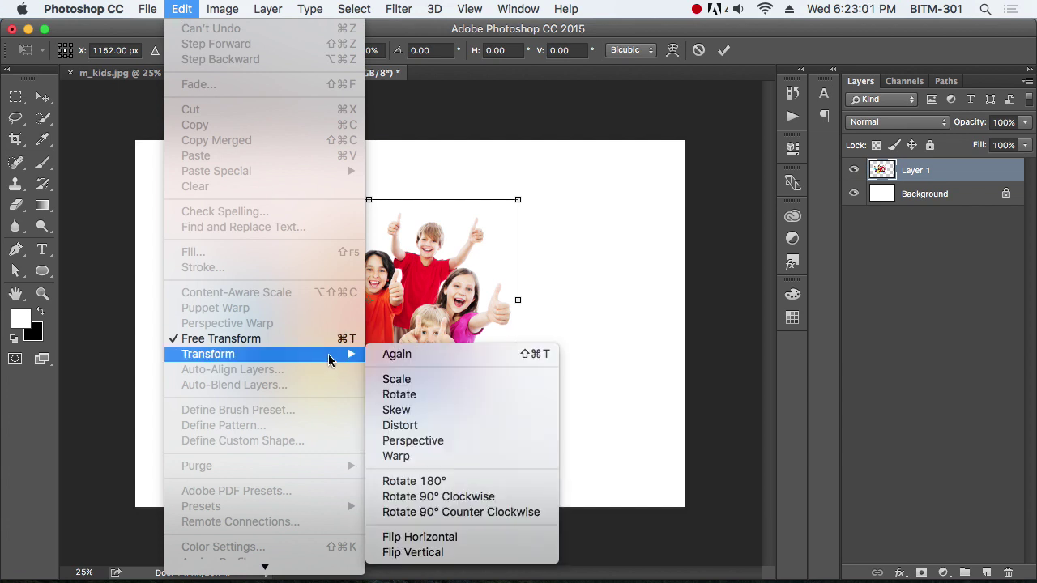
click(430, 381)
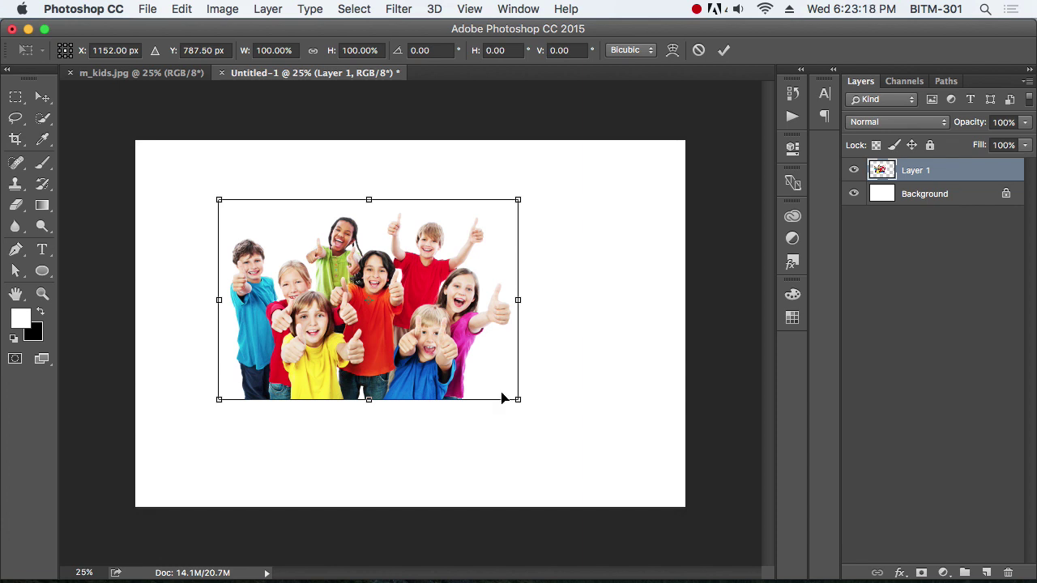
drag(518, 401, 589, 459)
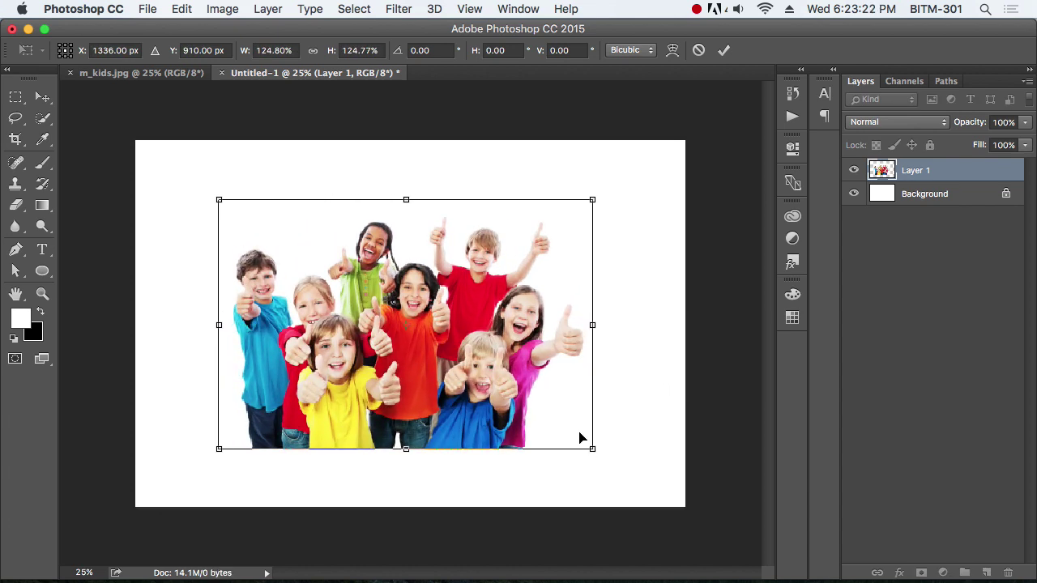
Step: Try stretching the photo to about 197% width and shifting it, undo the shift, and cancel the transformation
drag(597, 324, 812, 359)
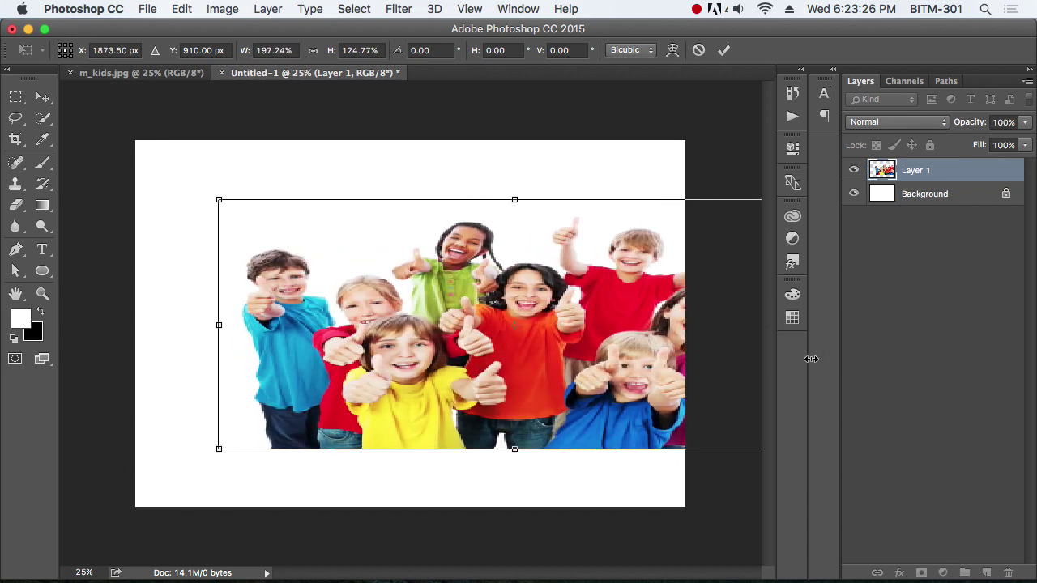
drag(608, 340, 513, 328)
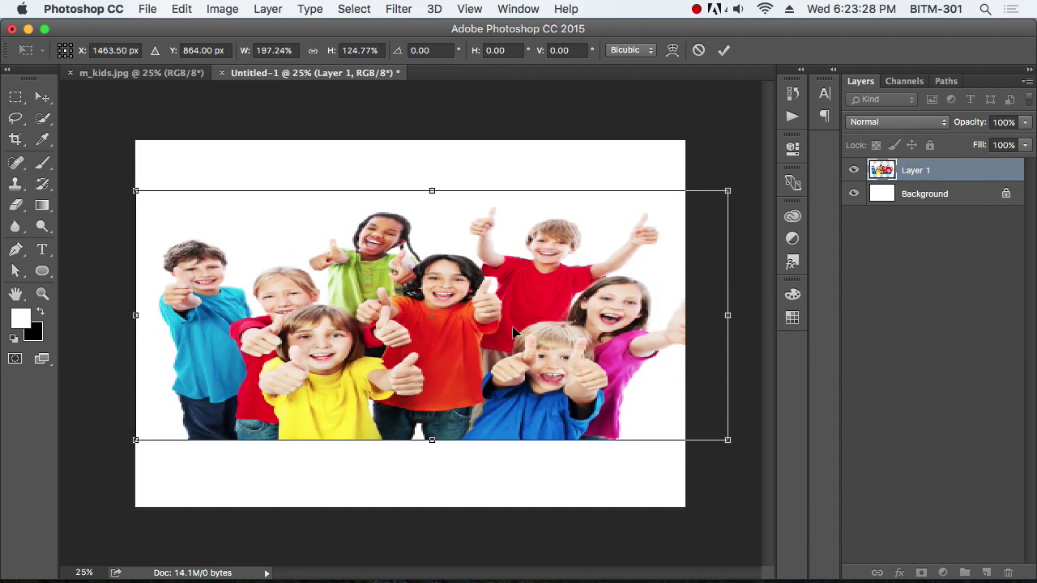
key(super+z)
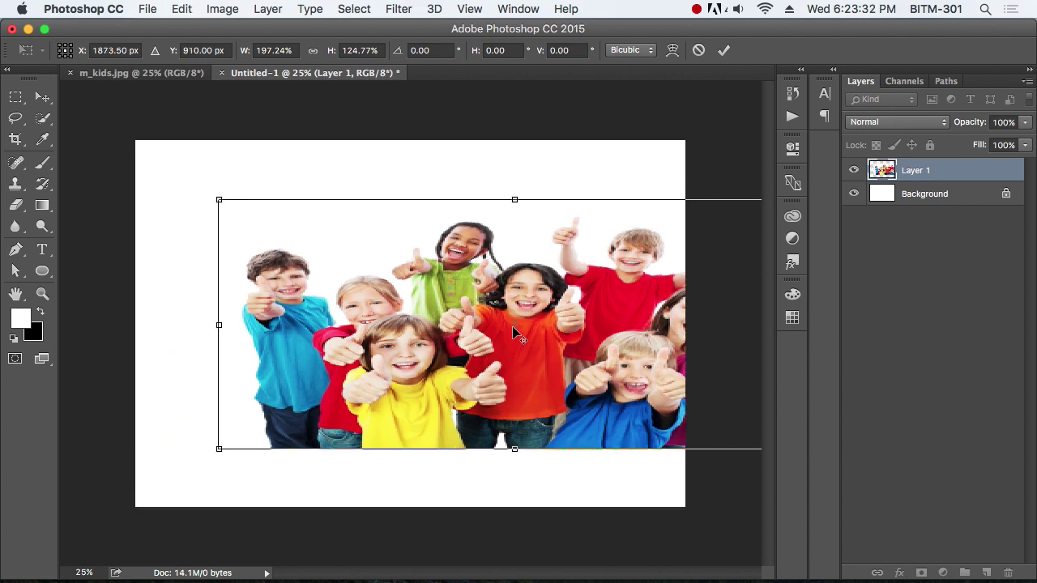
key(Escape)
Step: Try resizing the photo by its corner to about 134%, and unevenly to about 147% by 91%, cancelling the transformation
key(super+t)
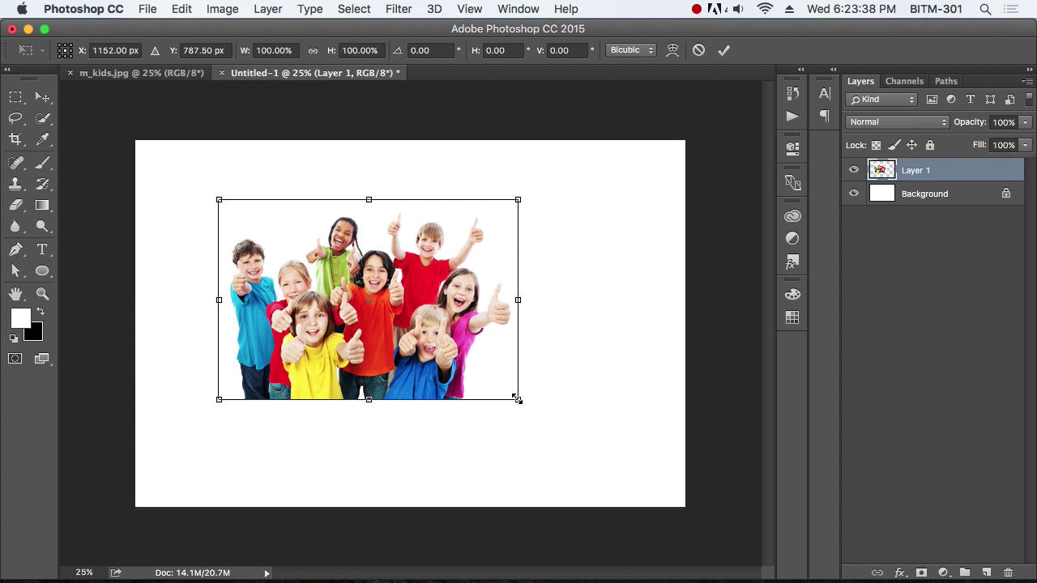
drag(518, 398, 600, 496)
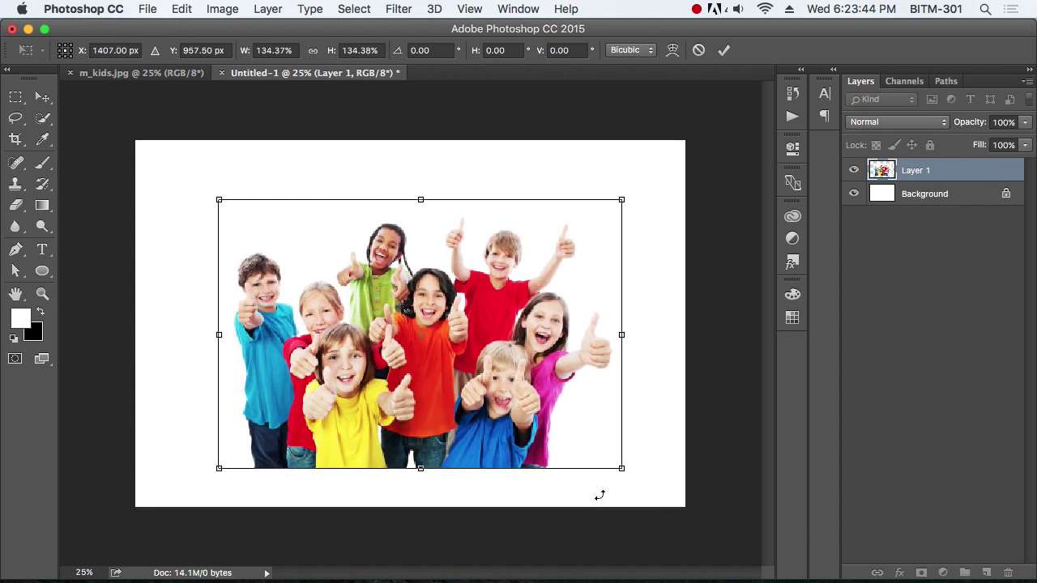
drag(622, 469, 658, 382)
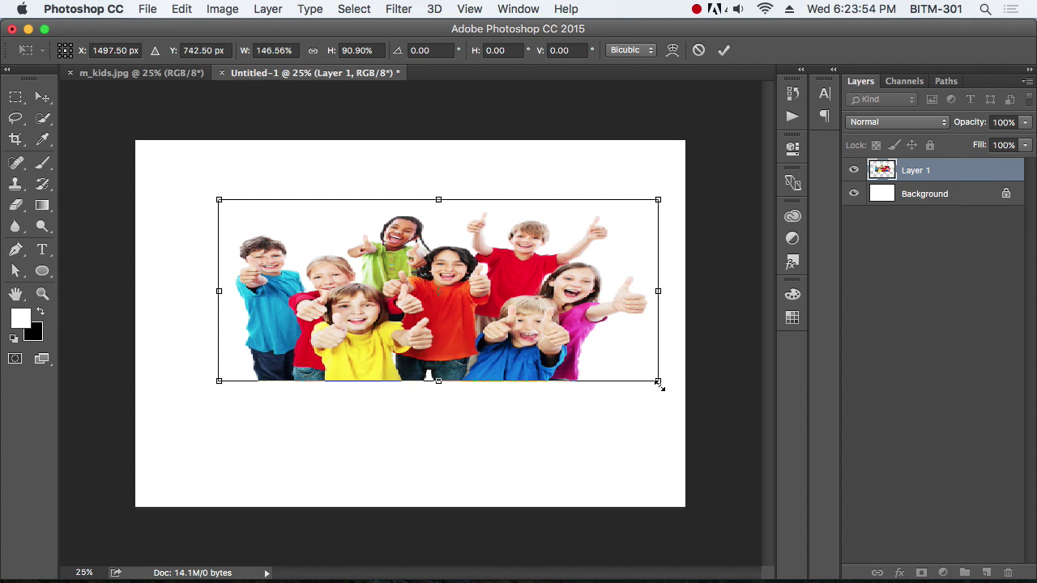
key(Escape)
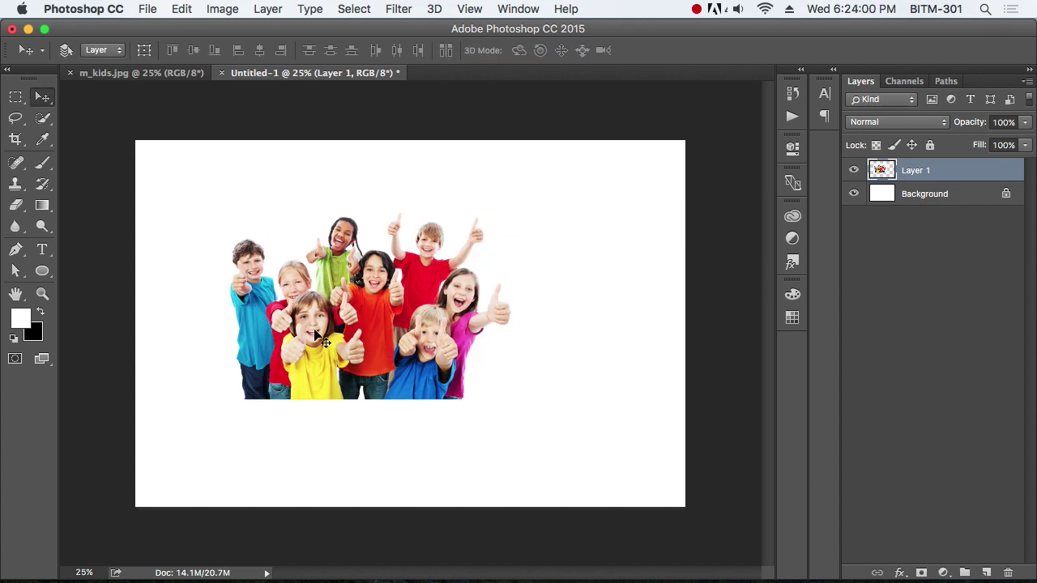
Step: Try reducing only the photo's height to about 87% from its lower edge, and cancel the transformation
key(super+t)
drag(370, 399, 368, 373)
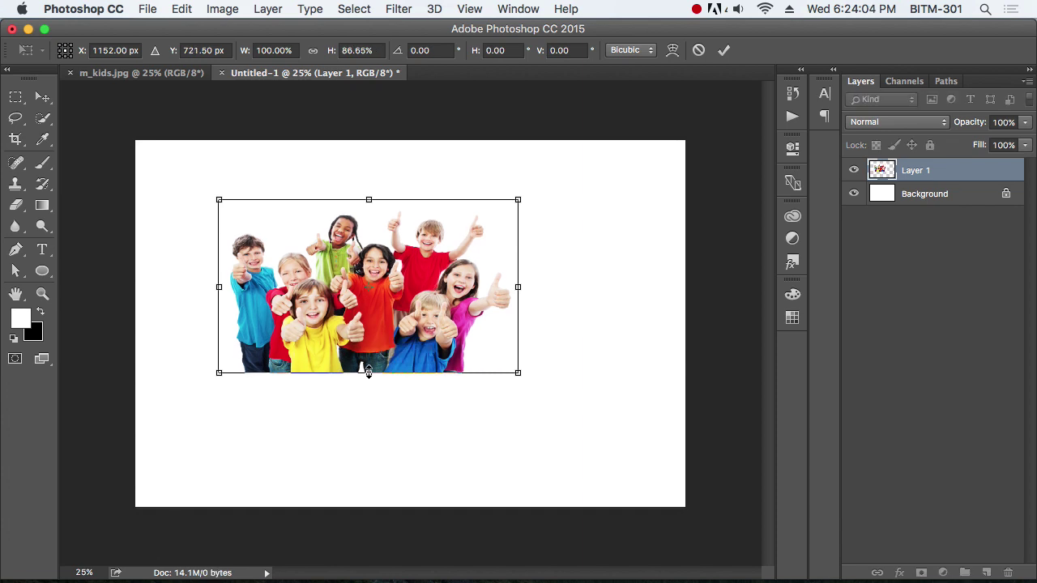
key(Escape)
Step: Make a rectangular marquee selection across the children's faces and deselect it
key(m)
drag(215, 231, 496, 314)
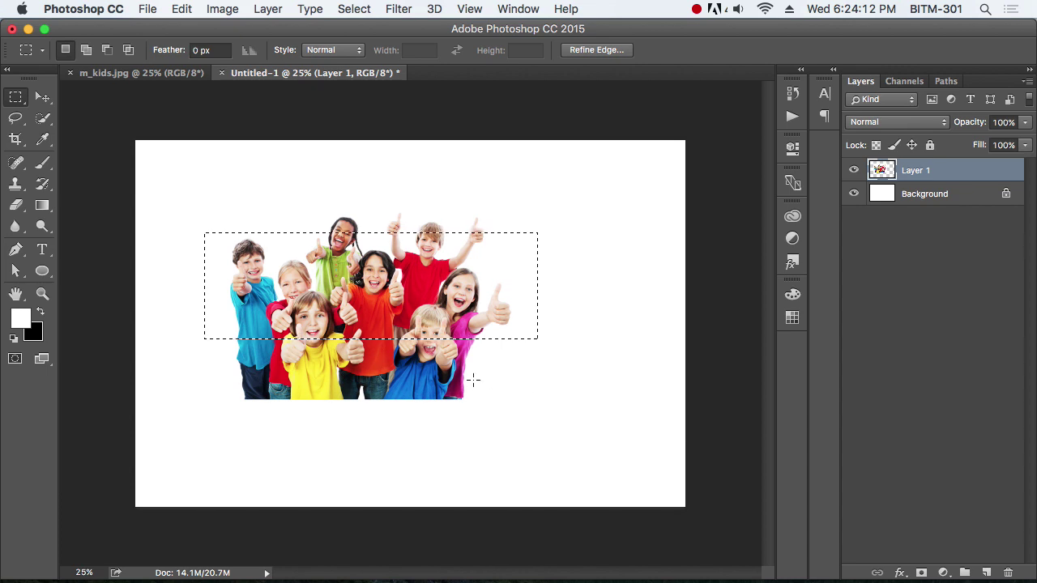
click(533, 382)
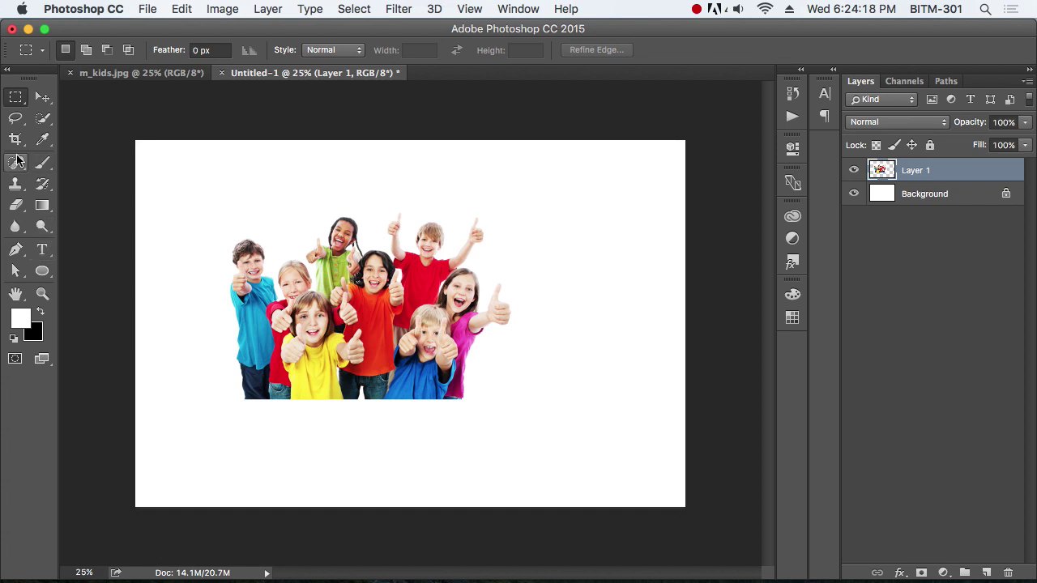
Step: Draw a white rectangle shape about 1606 by 445 px across the middle of the photo, and activate the Move tool
click(44, 271)
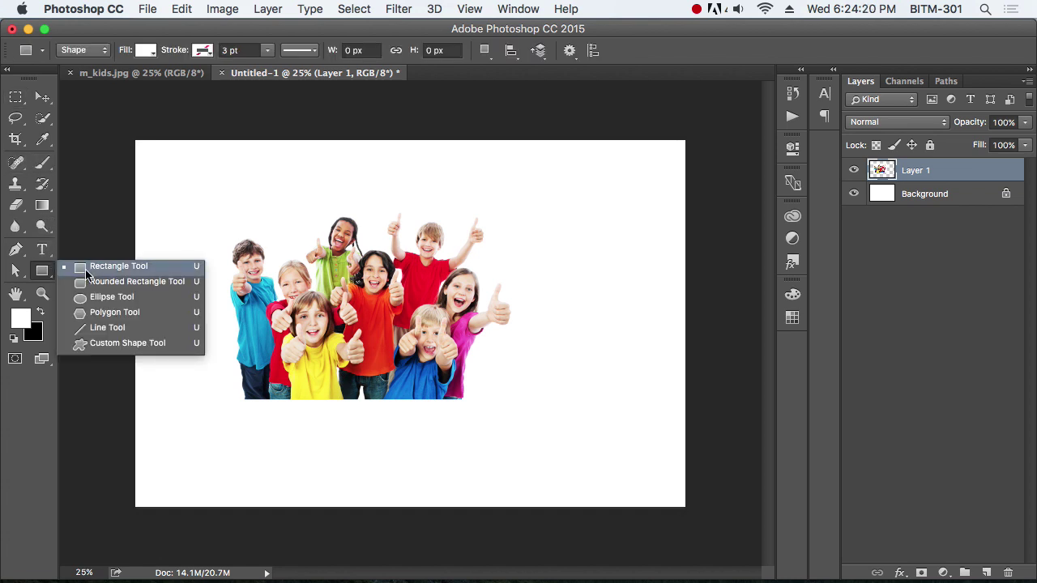
click(87, 268)
drag(197, 243, 523, 332)
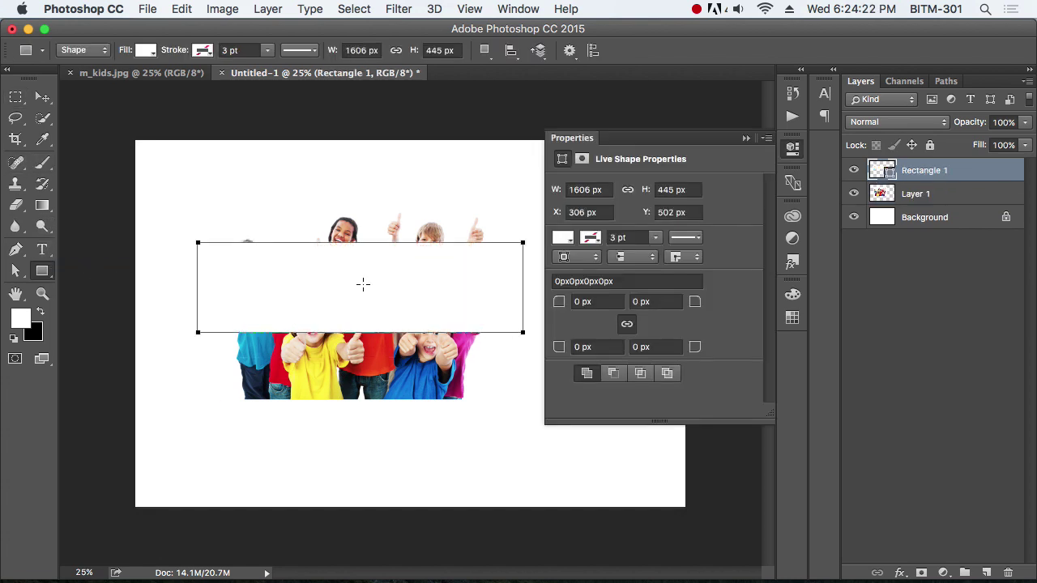
click(41, 99)
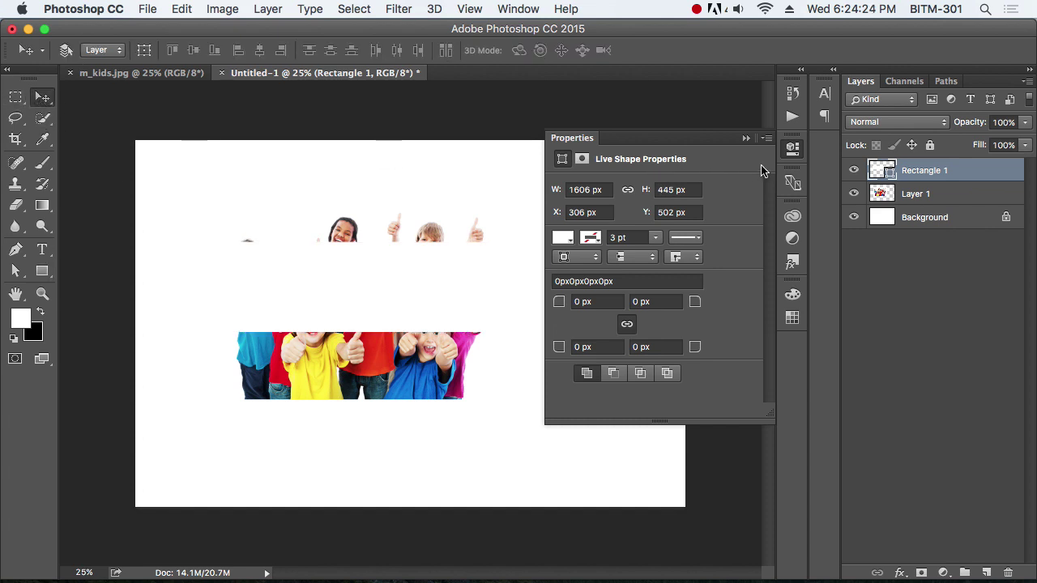
Step: Move the rectangle shape layer beneath the photo layer and set its fill colour to red ff0000
click(793, 149)
drag(919, 173, 926, 202)
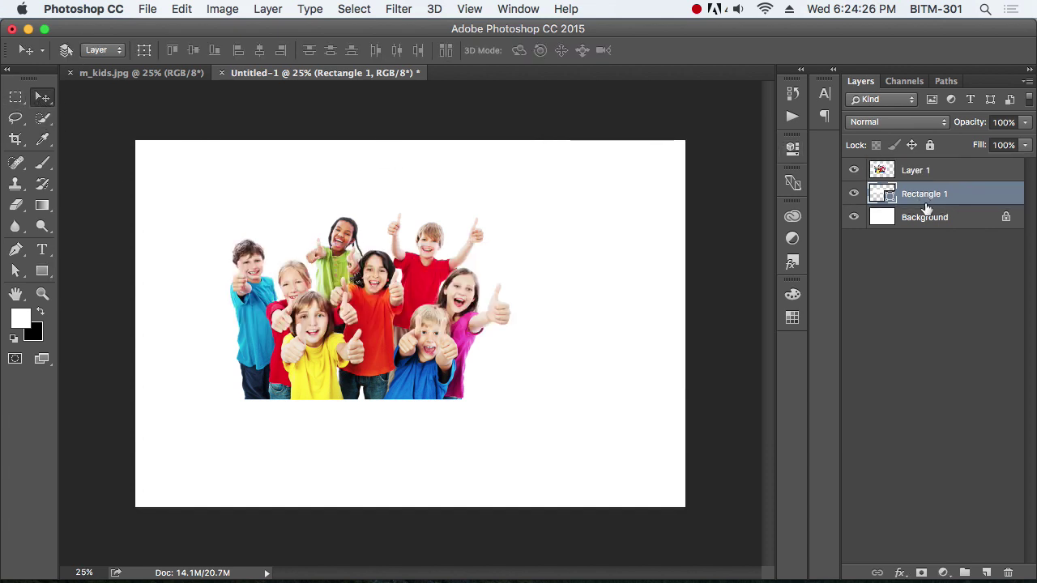
double_click(886, 194)
text(ff0000)
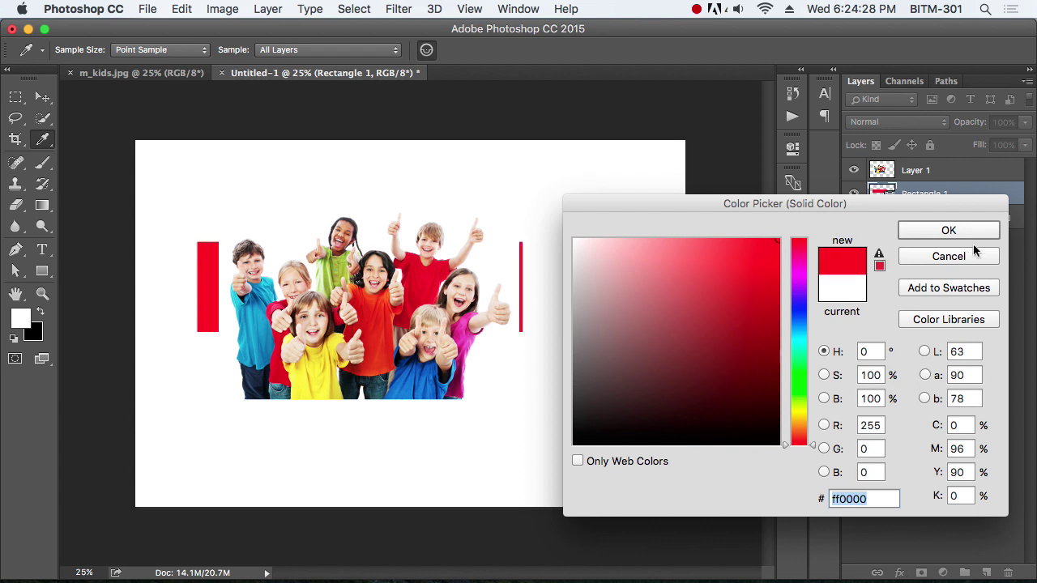
click(966, 236)
Step: Clip the photo layer to the red rectangle, and fit the photo at a smaller proportional size in the rectangle's middle
alt+click(930, 180)
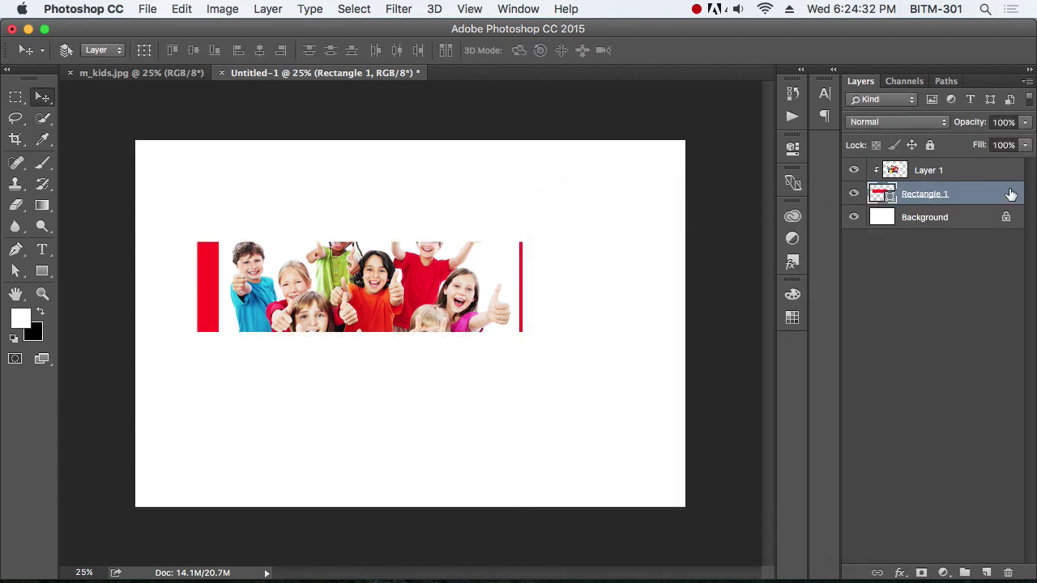
click(942, 177)
key(super+t)
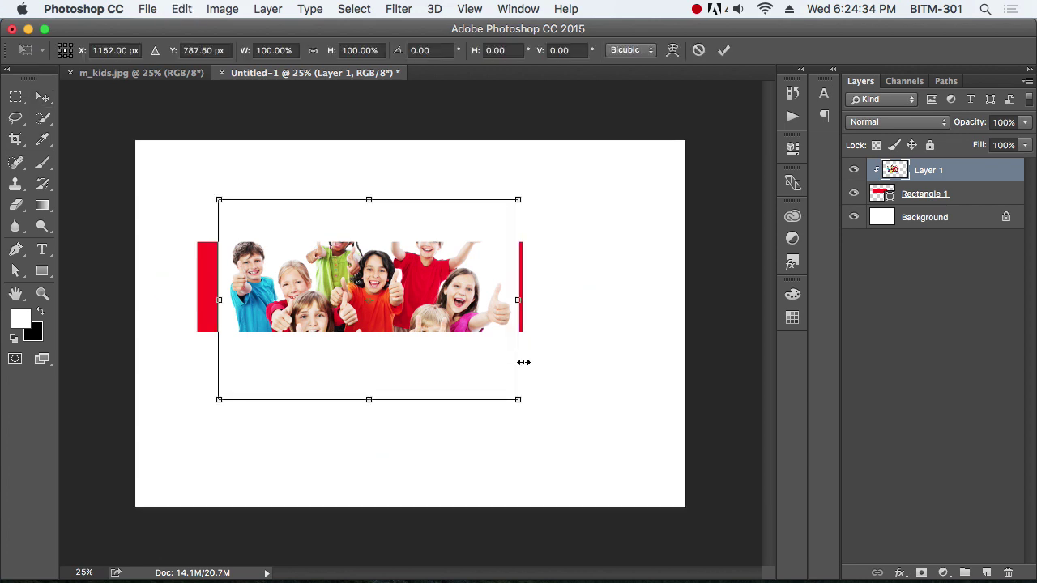
drag(519, 395, 481, 375)
drag(435, 351, 474, 364)
key(Return)
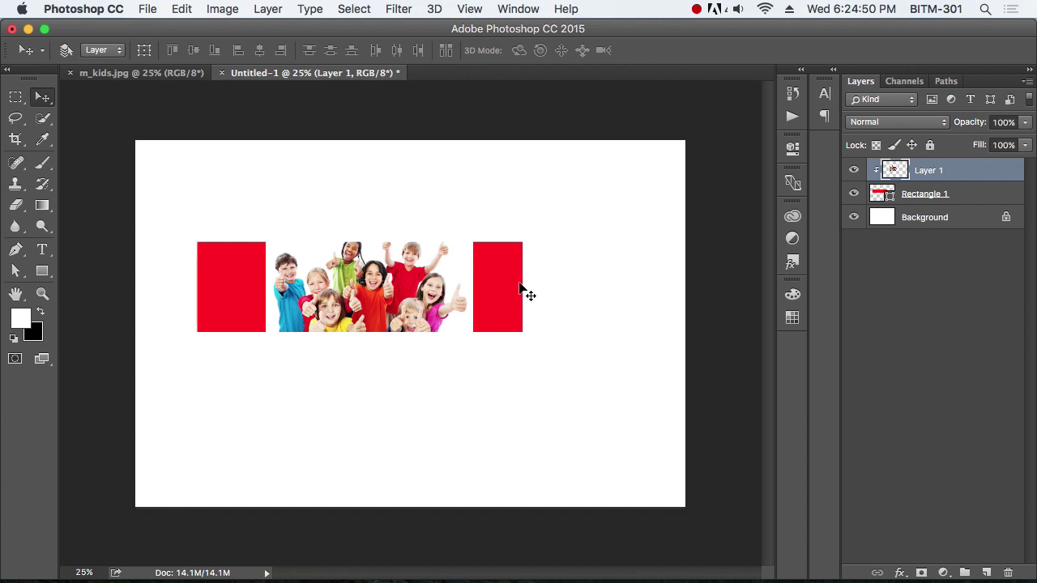
drag(404, 282, 386, 281)
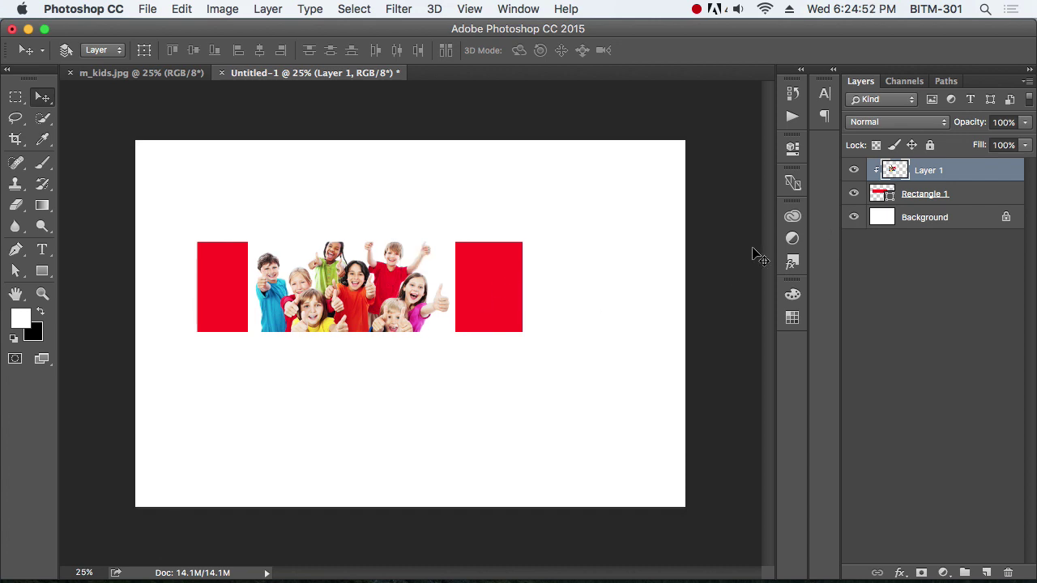
drag(405, 290, 414, 290)
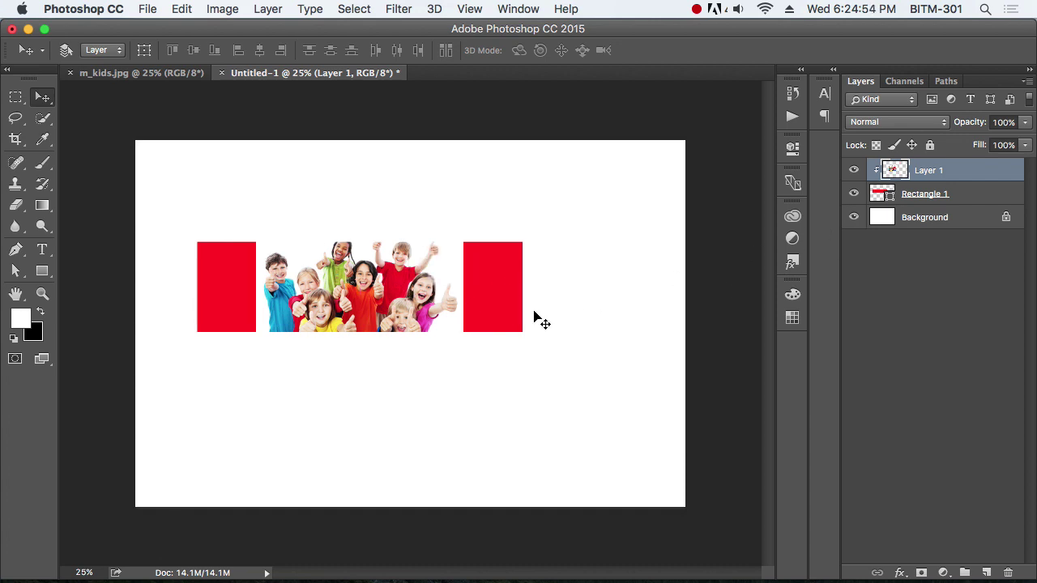
Step: Select the red areas on both sides of the photo, fill them with white on Layer 1, and deselect
key(m)
drag(460, 237, 531, 338)
drag(260, 235, 193, 337)
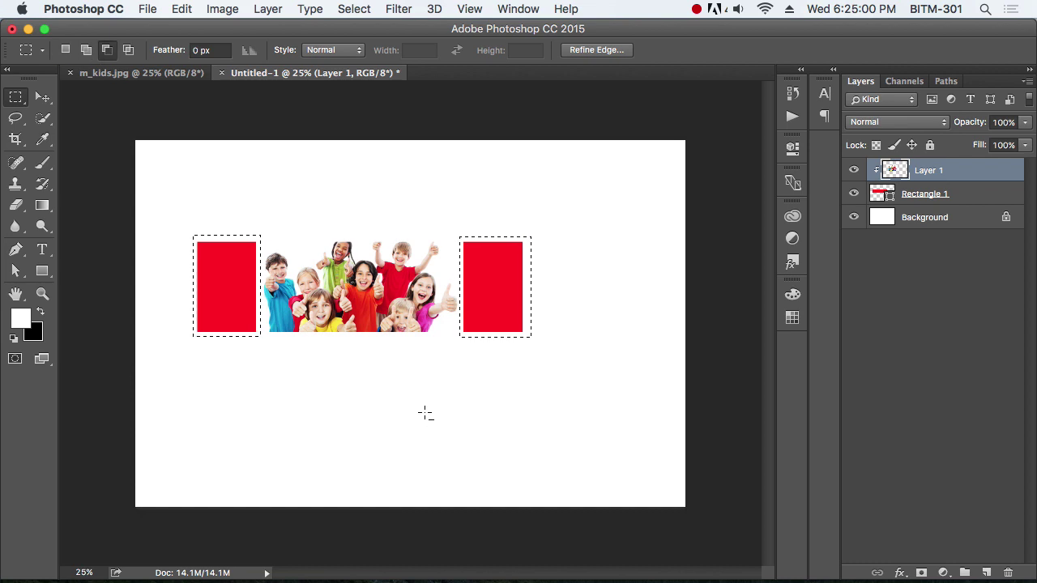
key(BackSpace)
key(super+d)
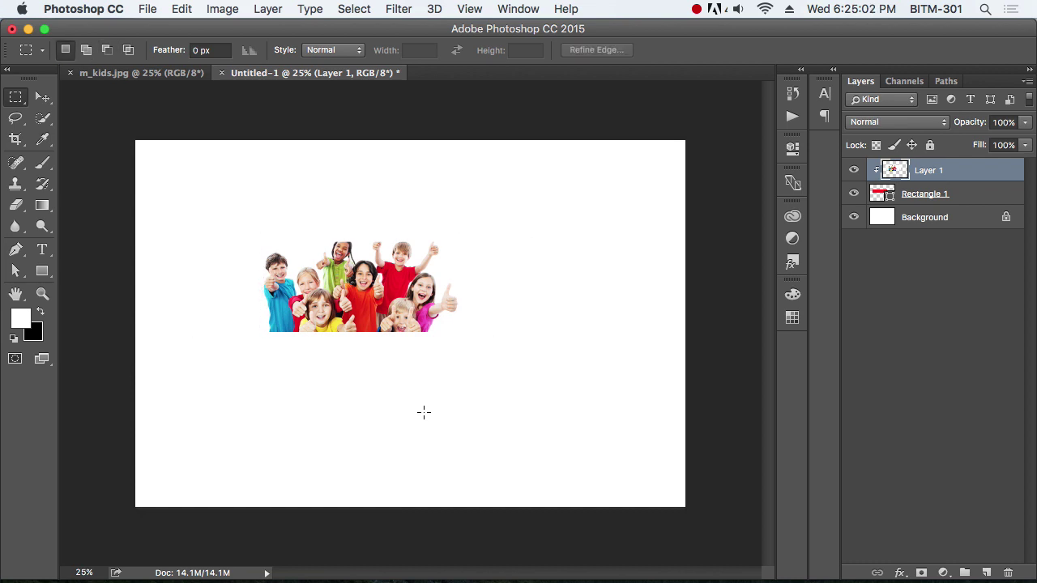
Step: Fill the Background layer with the black background colour
click(905, 223)
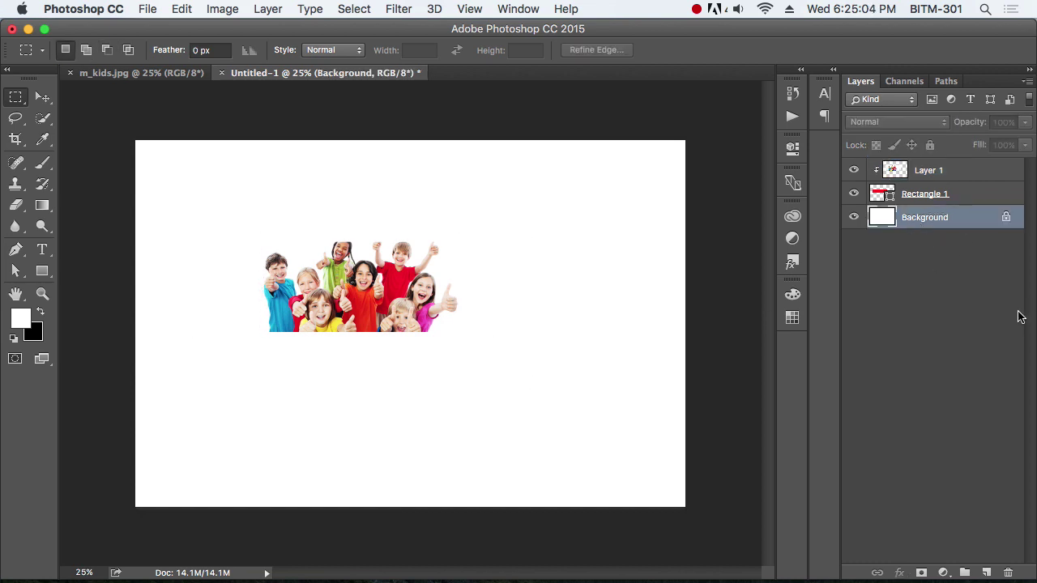
key(super+BackSpace)
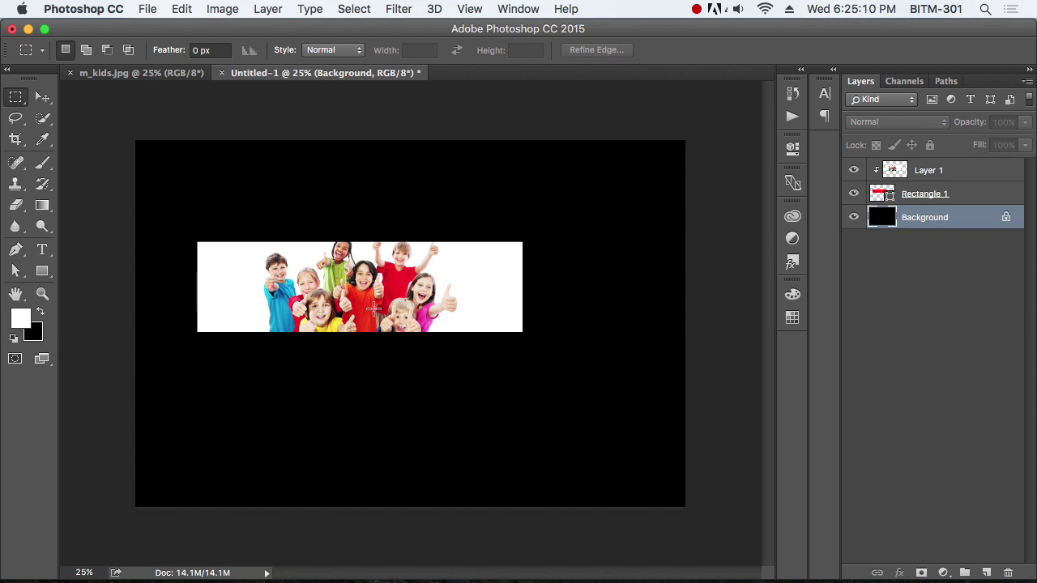
Step: Reduce the photo layer's height to about 86% from its lower edge with Free Transform
click(900, 174)
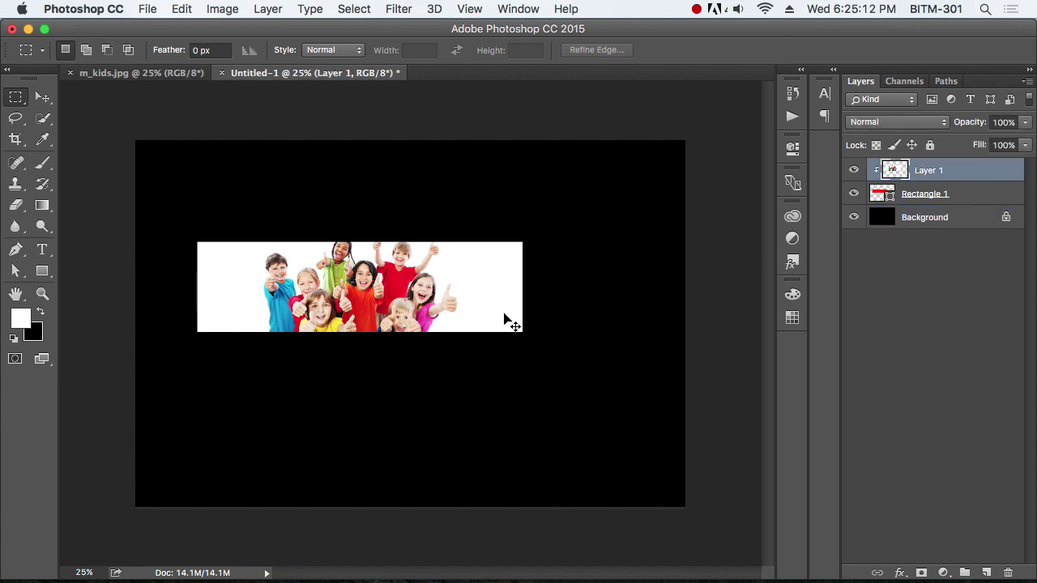
key(super+t)
drag(363, 363, 366, 343)
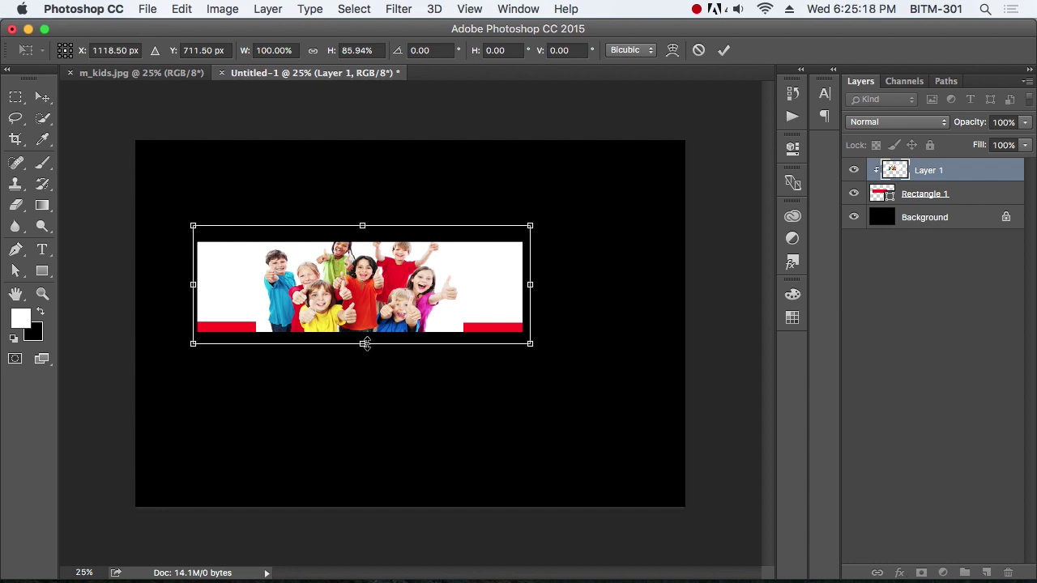
key(Return)
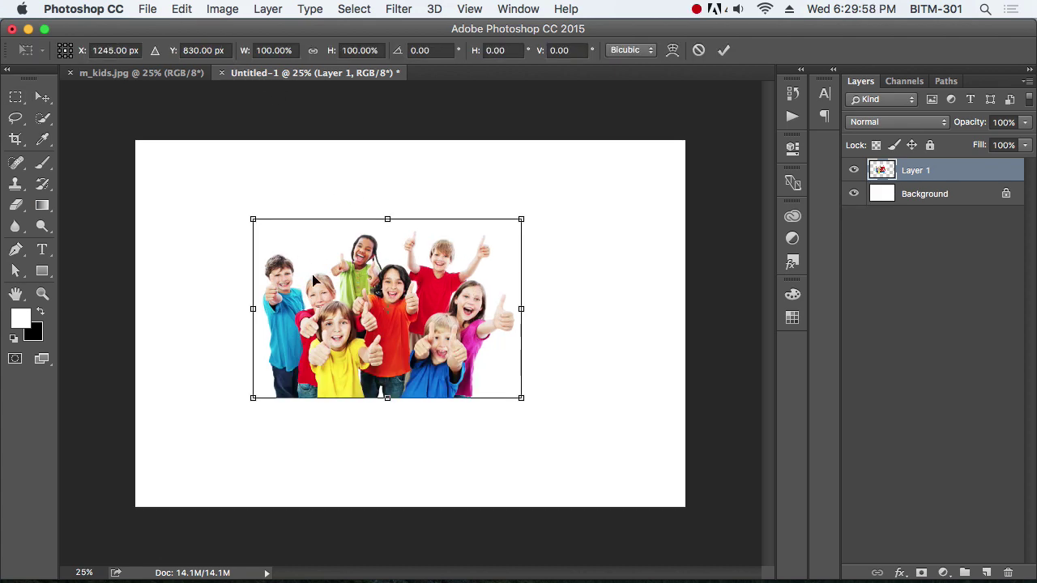
Step: Try the Rotate transformation on the photo, turning it to about -3° and back to about 0.9°
click(182, 10)
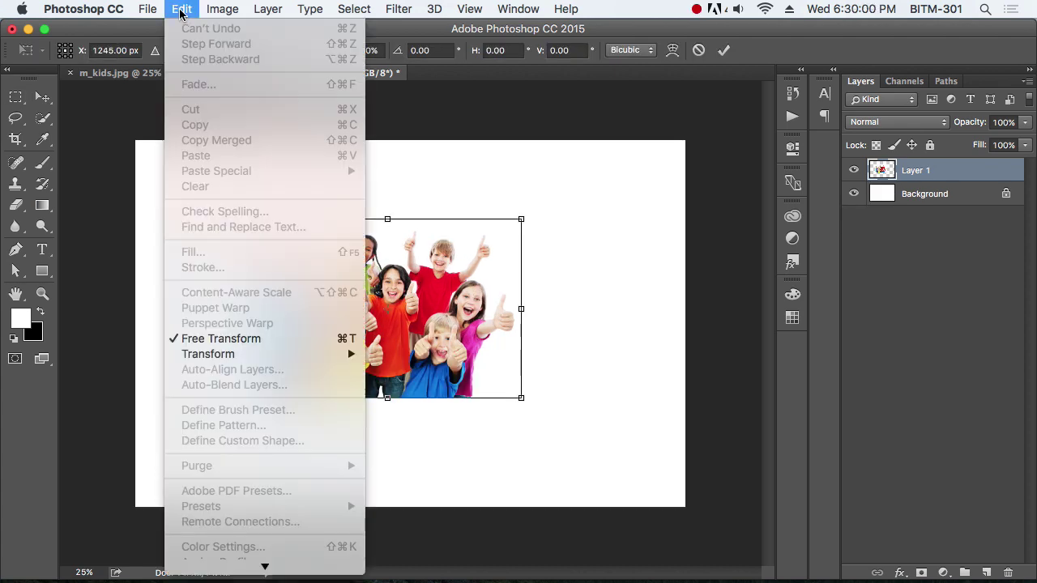
mouse_move(270, 358)
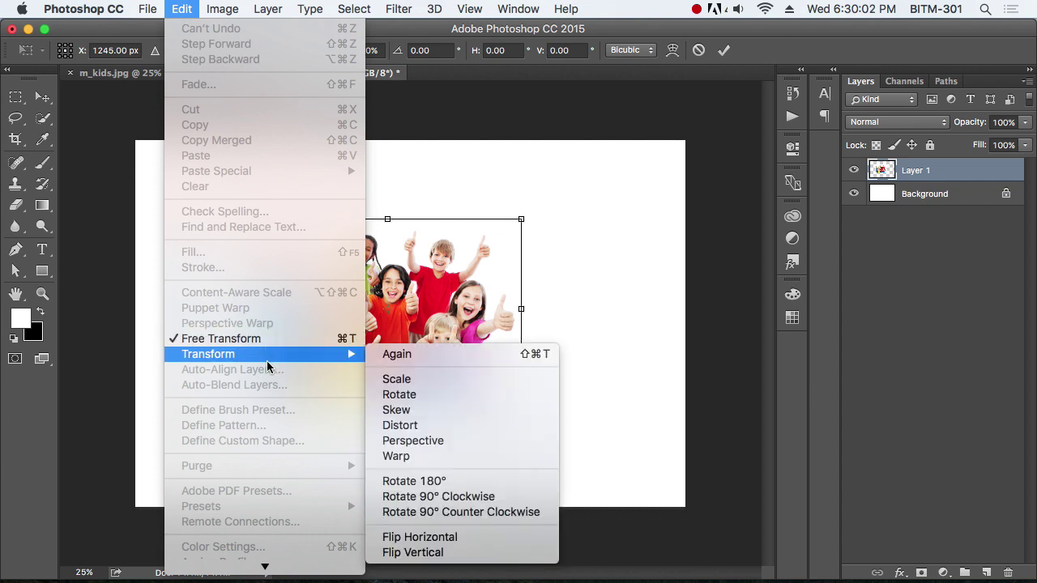
click(445, 400)
drag(540, 416, 523, 395)
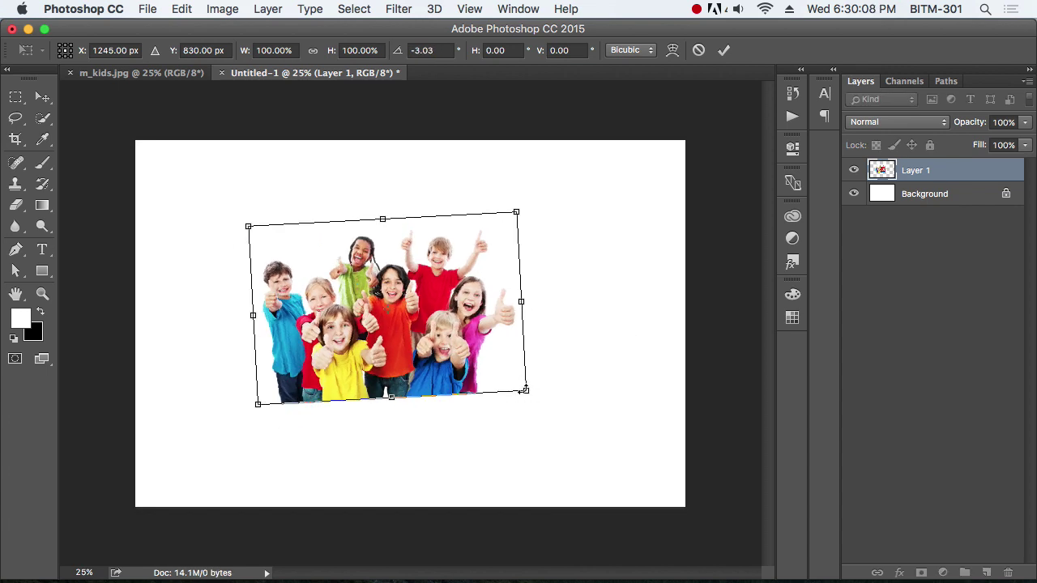
drag(556, 326, 558, 405)
Step: Try the Skew transformation, slanting the photo about -8.4° horizontally and shifting its right and upper edges, and cancel the transformation
click(182, 9)
mouse_move(277, 354)
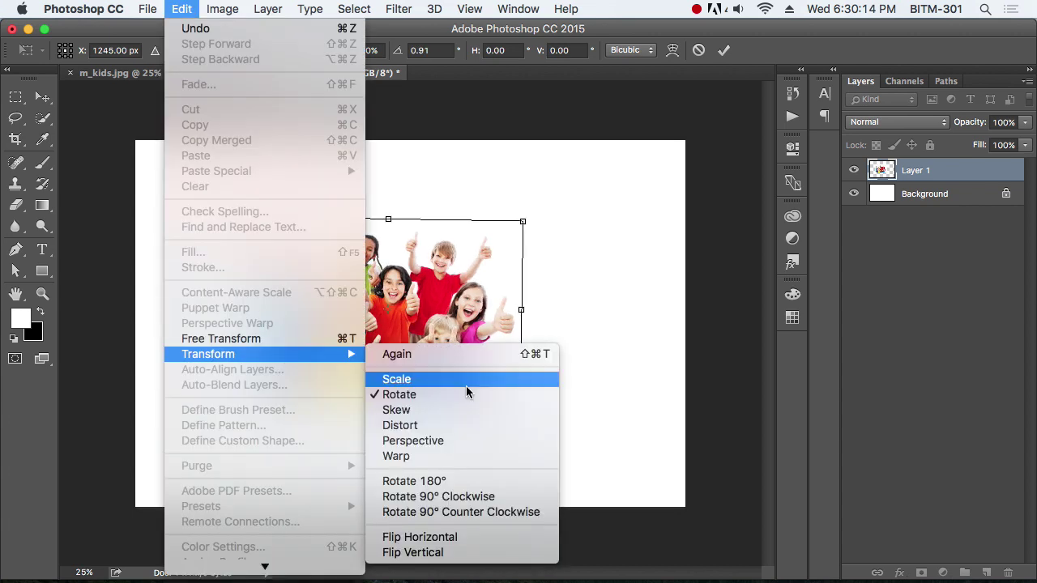
click(466, 412)
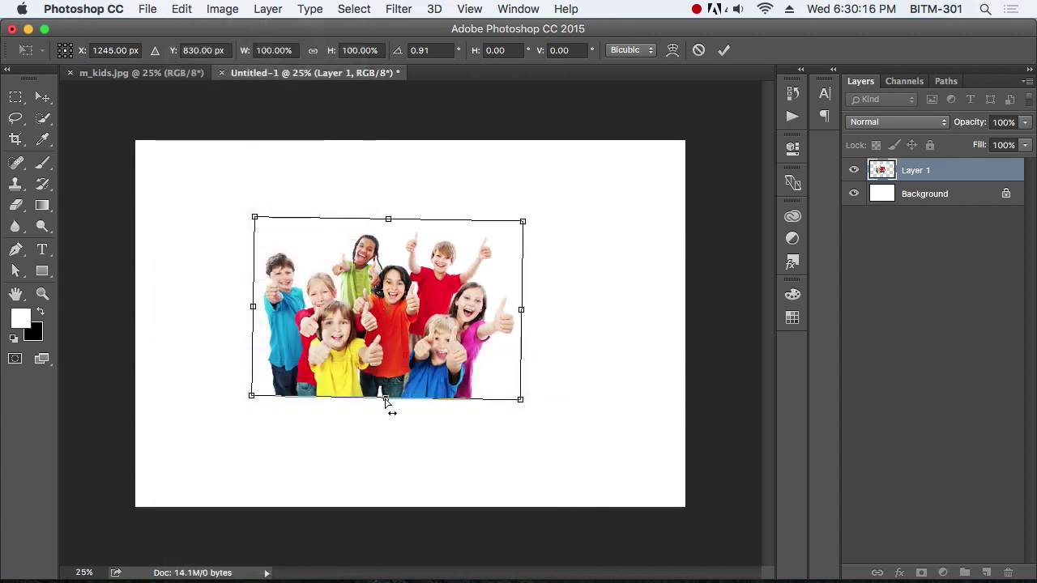
drag(386, 401, 420, 372)
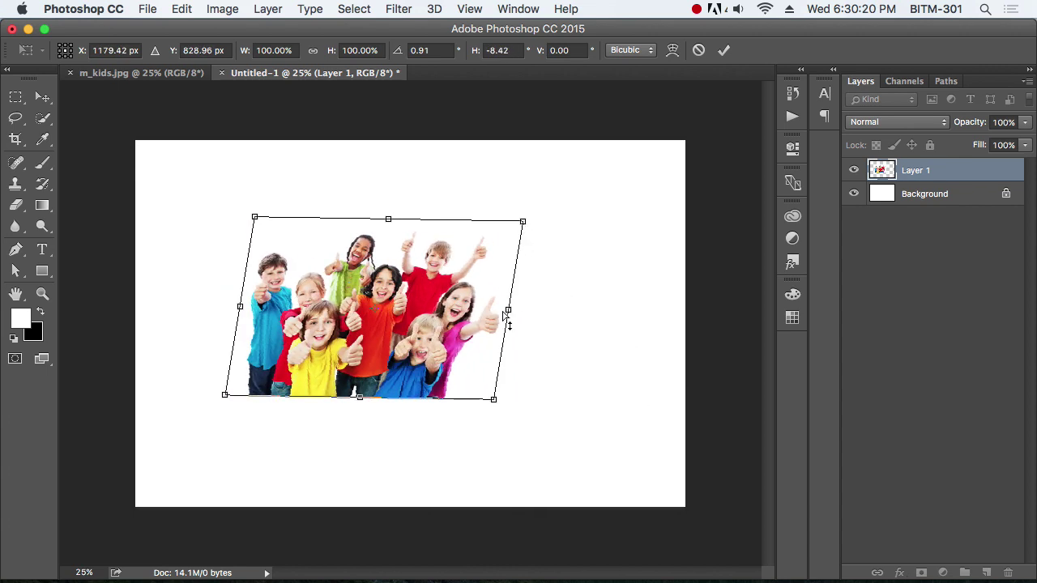
drag(504, 316, 479, 427)
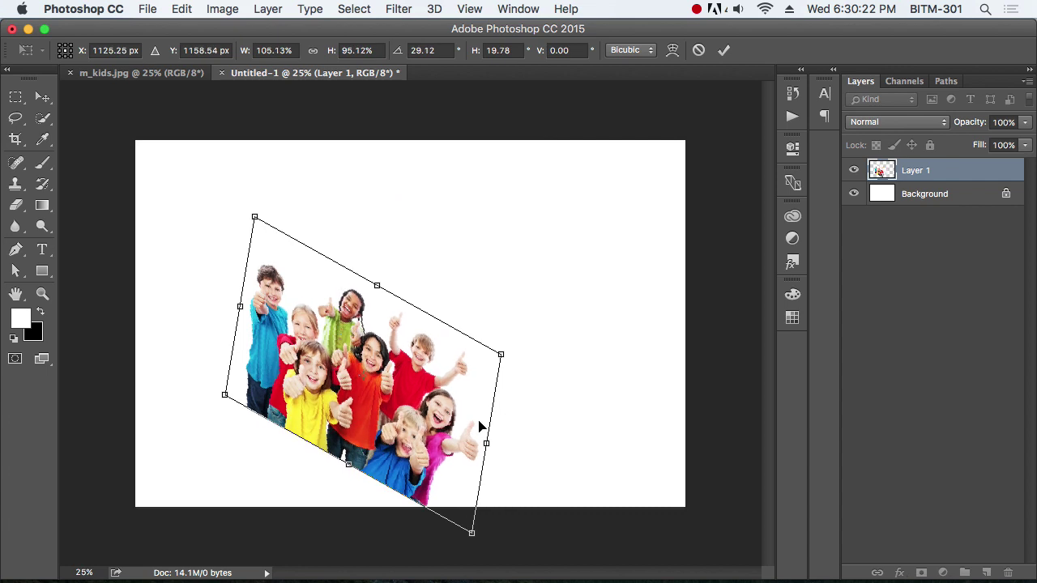
mouse_move(389, 292)
mouse_down()
mouse_move(532, 343)
mouse_move(380, 285)
mouse_up()
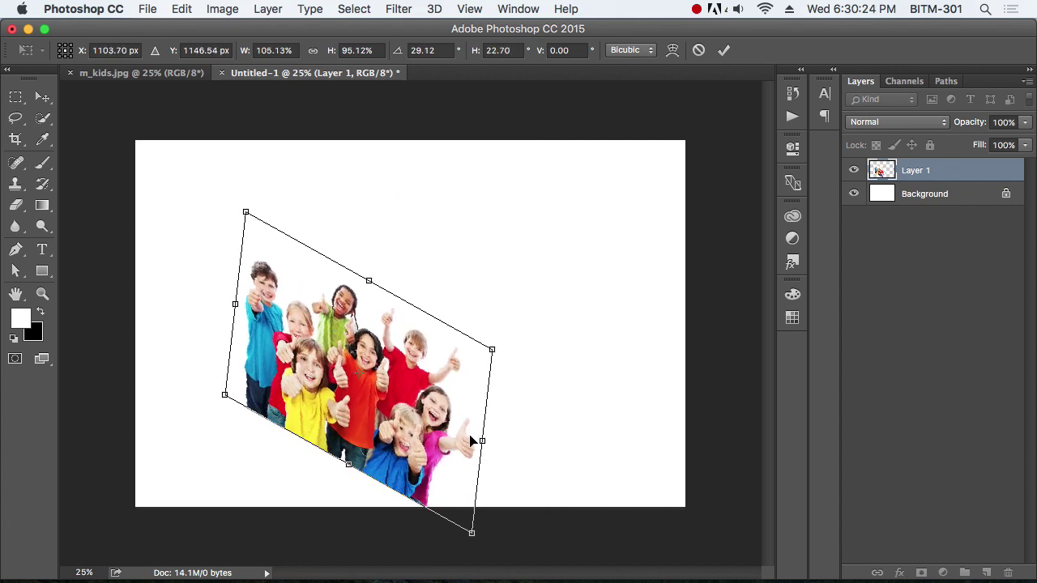
drag(483, 444, 497, 303)
mouse_move(354, 399)
mouse_down()
mouse_move(488, 398)
mouse_move(359, 392)
mouse_up()
key(Escape)
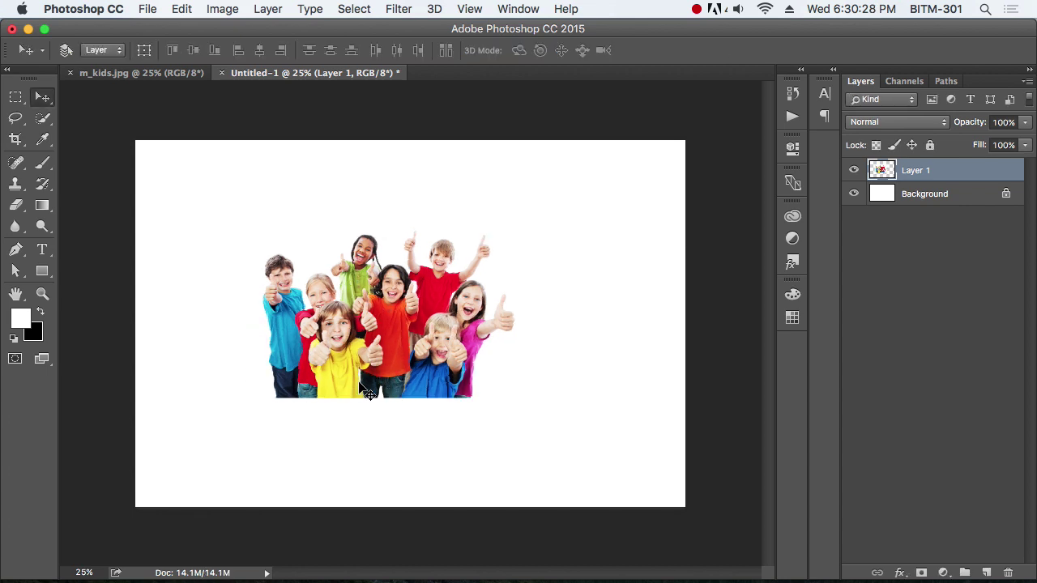
Step: Try the Distort transformation, pulling each of the photo's four corners independently to new positions, and cancel the transformation
key(super+t)
click(180, 9)
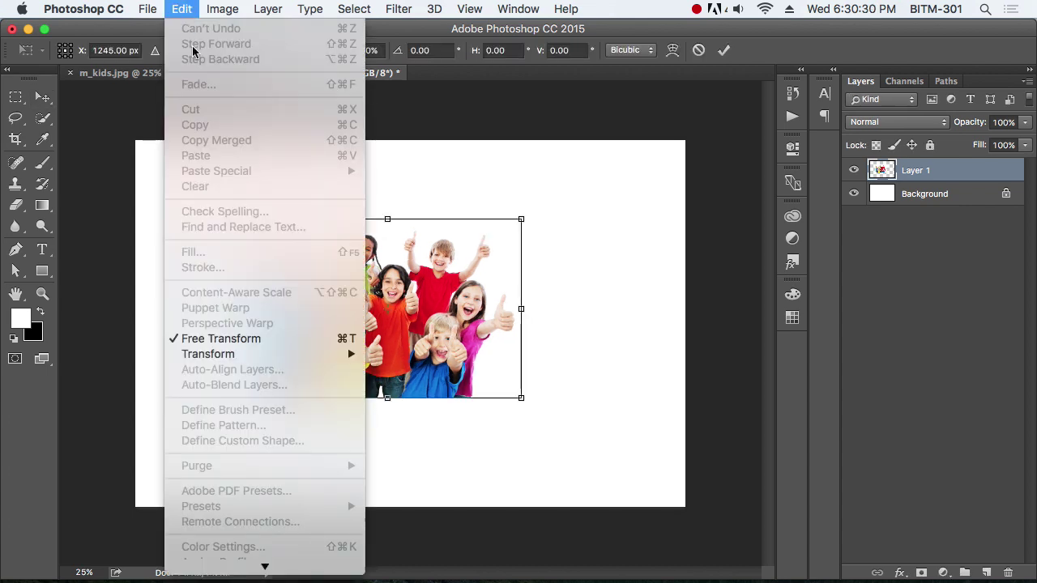
mouse_move(269, 358)
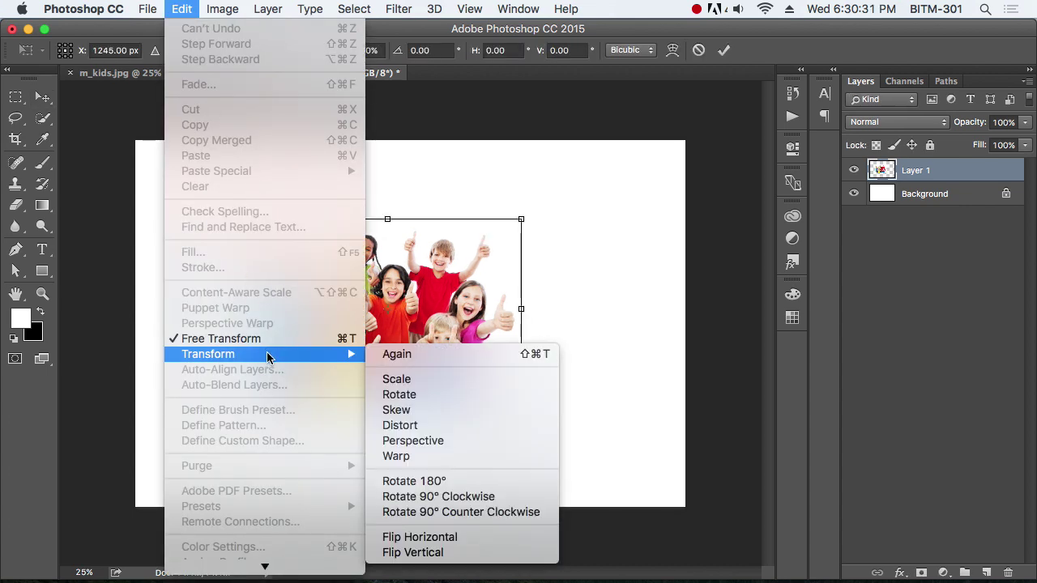
click(445, 425)
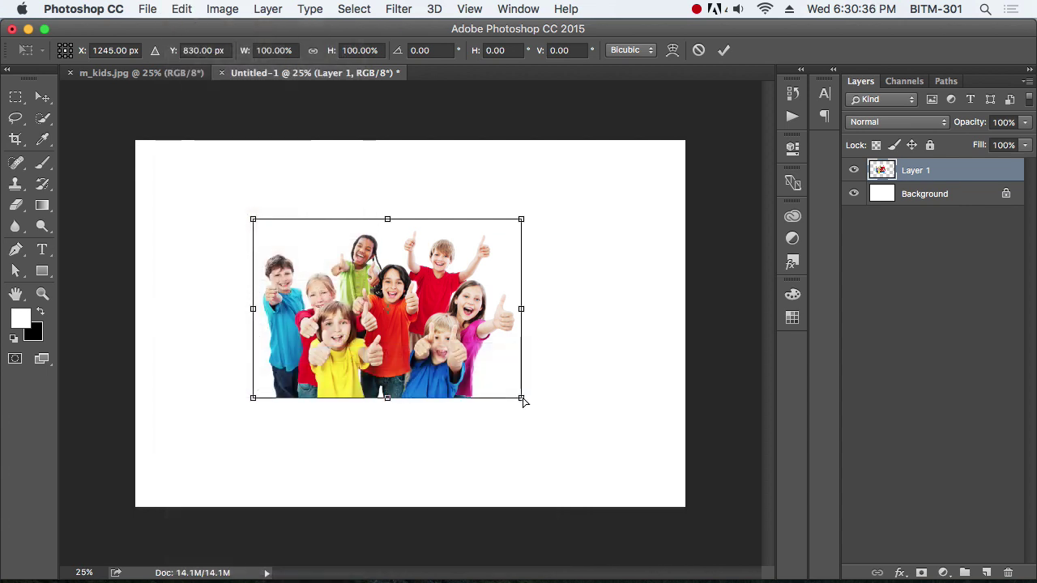
drag(523, 401, 622, 464)
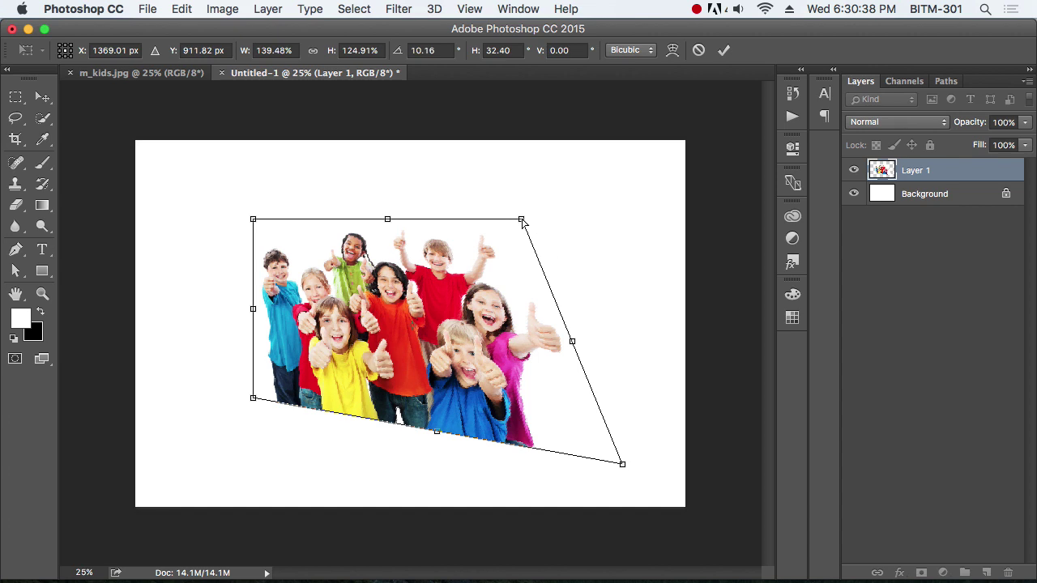
drag(522, 219, 602, 231)
drag(254, 220, 425, 252)
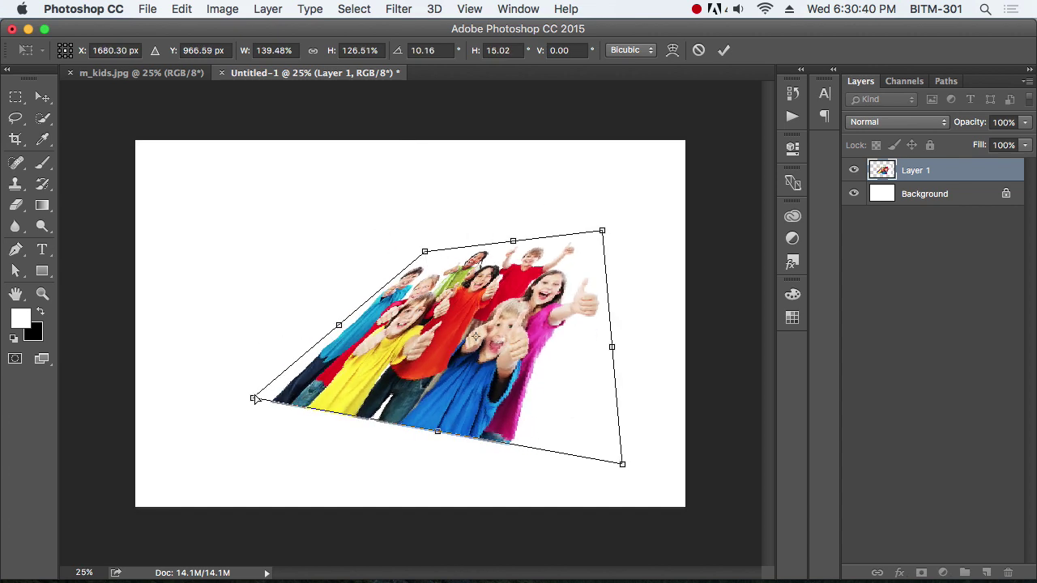
drag(254, 399, 195, 349)
drag(623, 465, 653, 410)
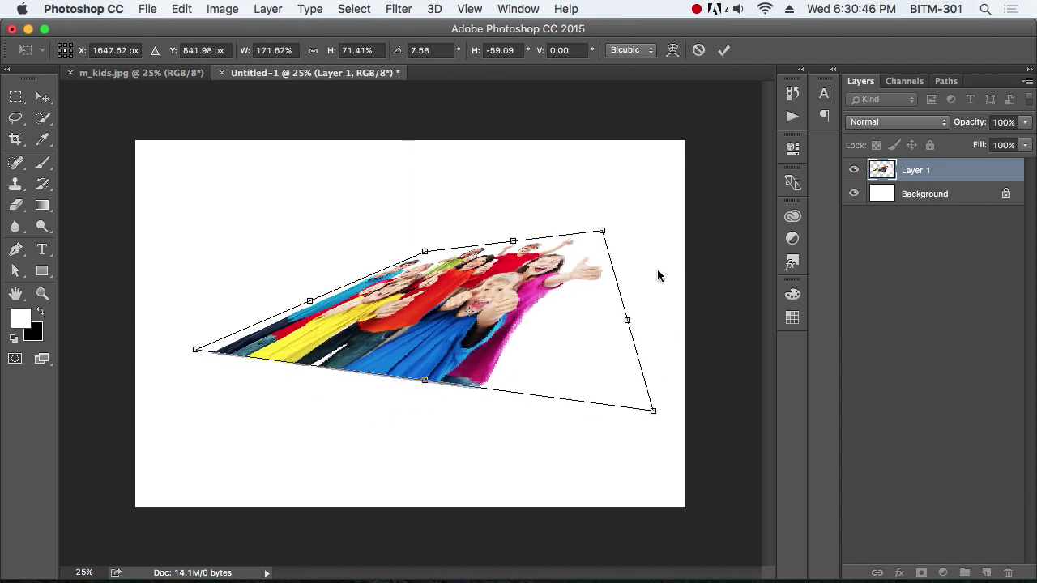
drag(604, 231, 640, 324)
drag(425, 252, 260, 165)
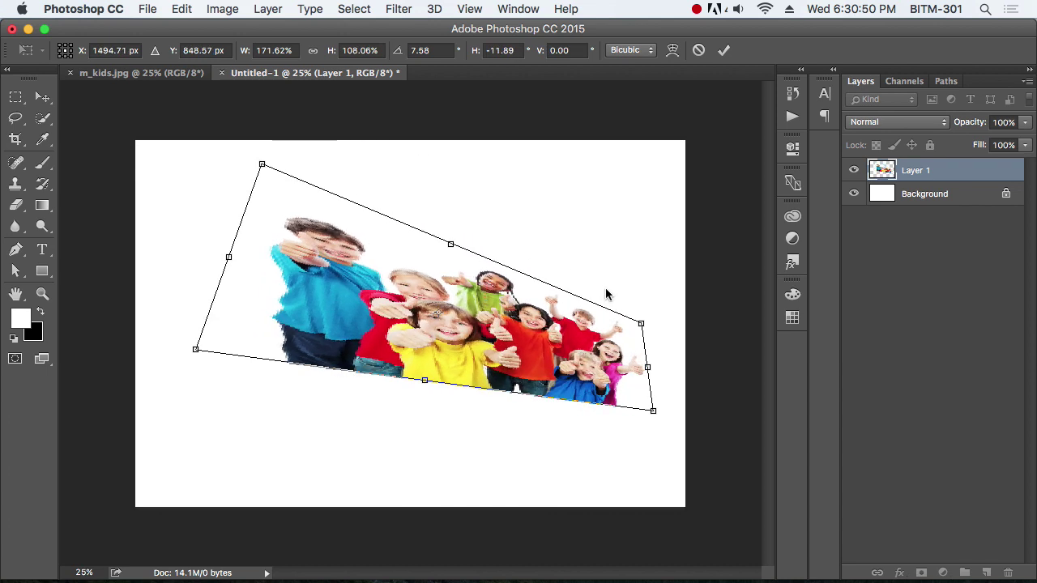
key(Escape)
Step: Try the Perspective transformation on the photo, slanting it about -6.1° from its lower edge, and undo the trial shift of its right edge
key(super+t)
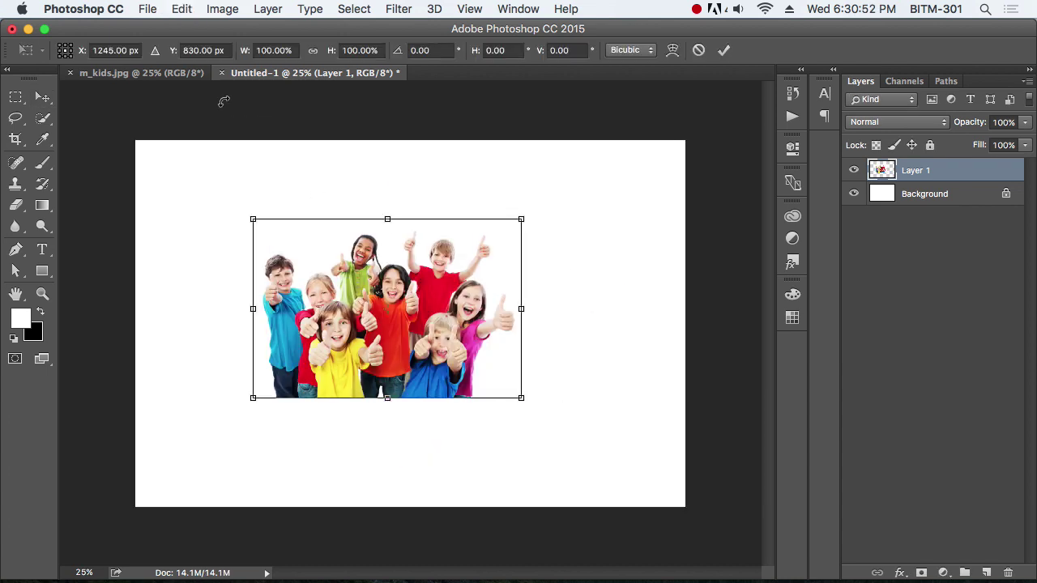
click(182, 9)
mouse_move(291, 357)
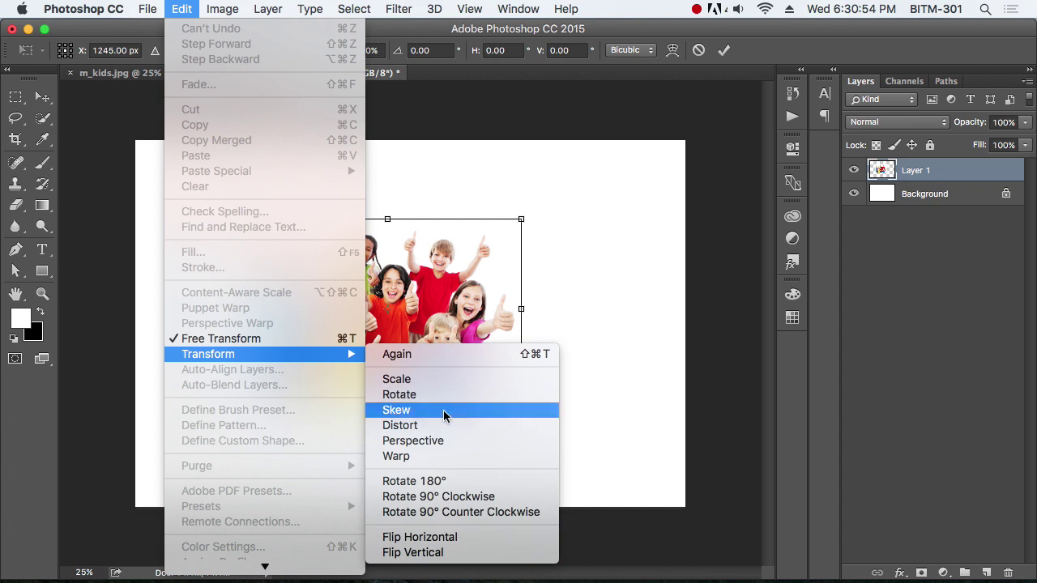
click(465, 441)
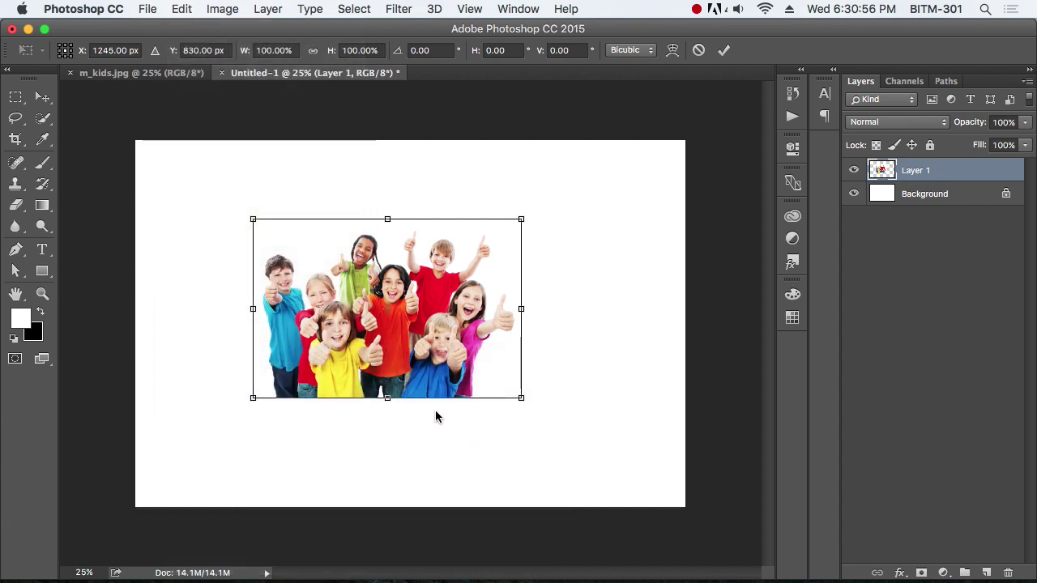
mouse_move(389, 399)
mouse_down()
mouse_move(496, 399)
mouse_move(329, 397)
mouse_move(440, 398)
mouse_move(368, 395)
mouse_move(378, 406)
mouse_move(354, 405)
mouse_move(449, 414)
mouse_move(371, 401)
mouse_up()
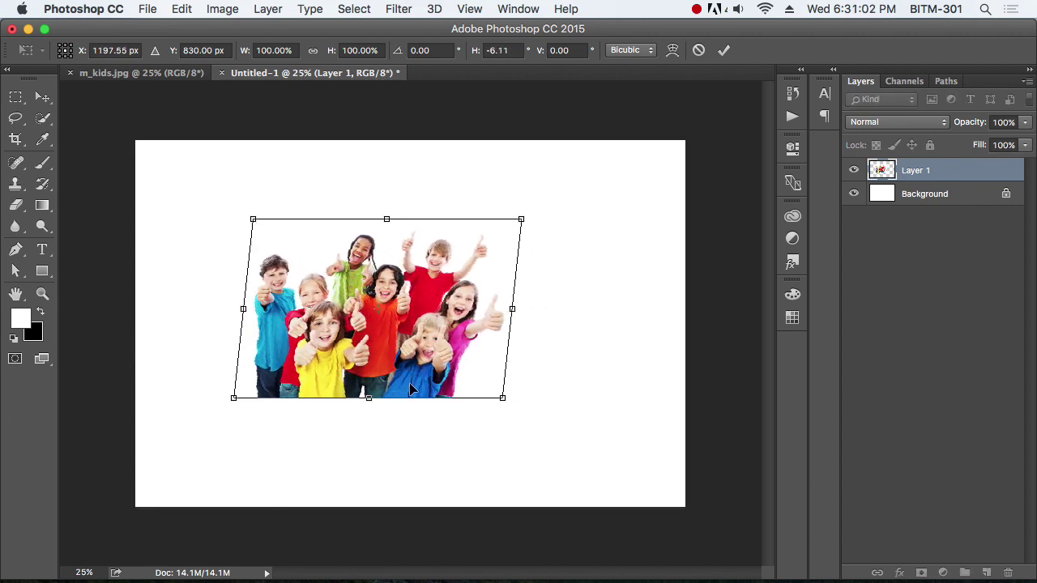
mouse_move(513, 312)
mouse_down()
mouse_move(521, 291)
mouse_move(514, 302)
mouse_up()
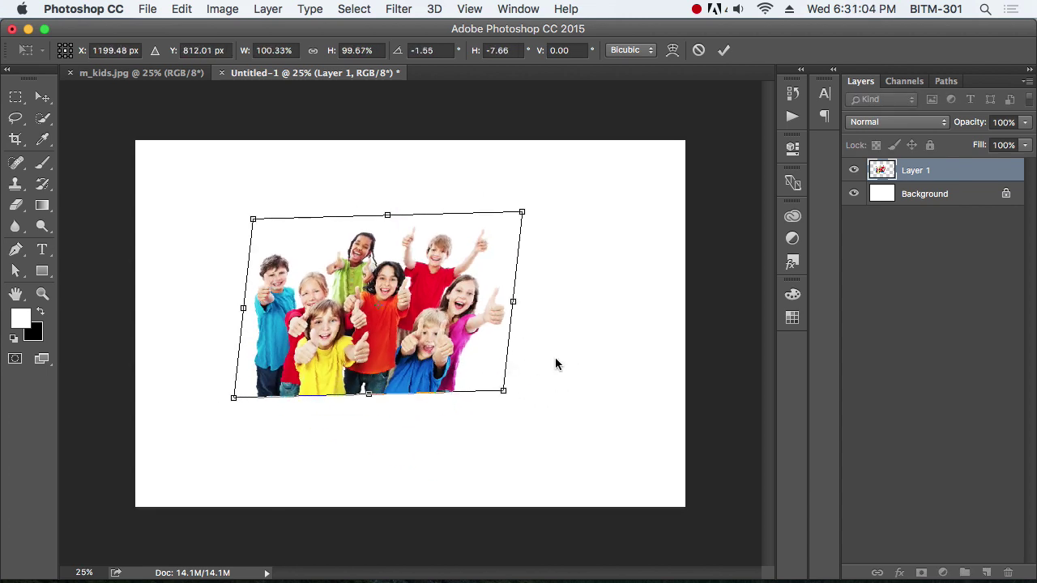
key(super+z)
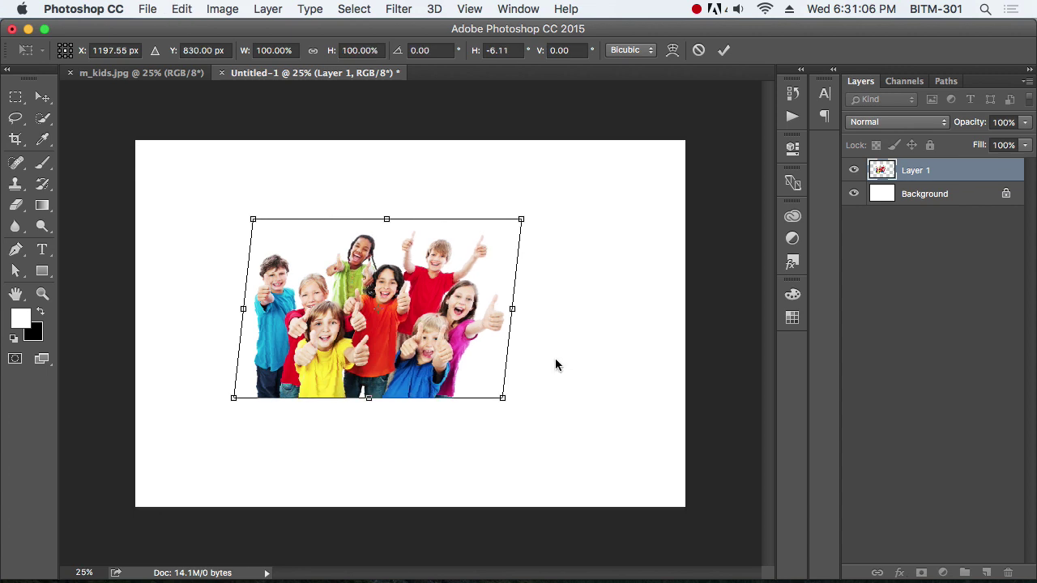
Step: Try widening the photo's base symmetrically to about 169% and narrowing its right side in perspective, and cancel the transformation
drag(504, 401, 725, 458)
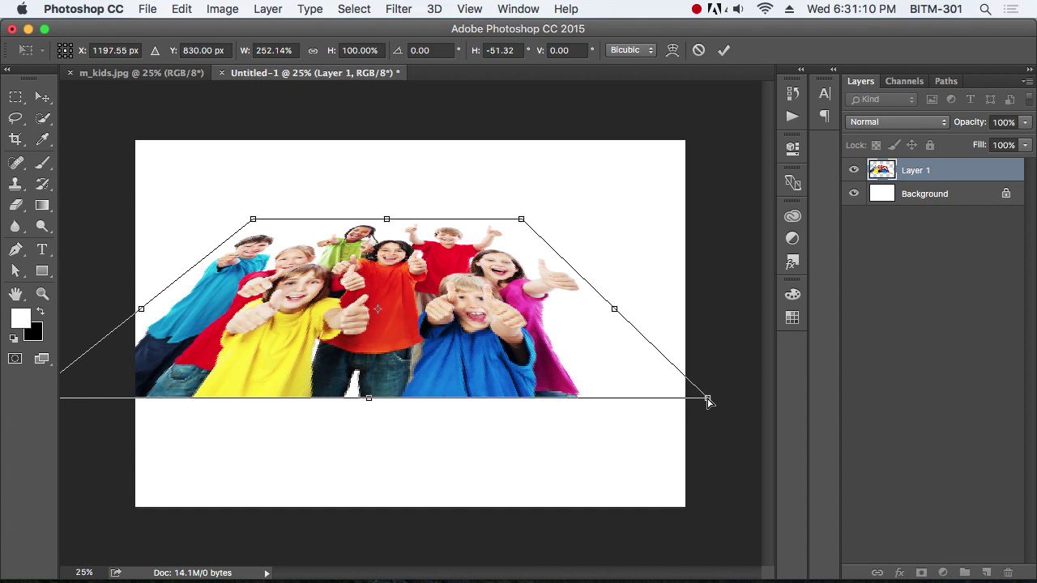
drag(707, 402, 597, 398)
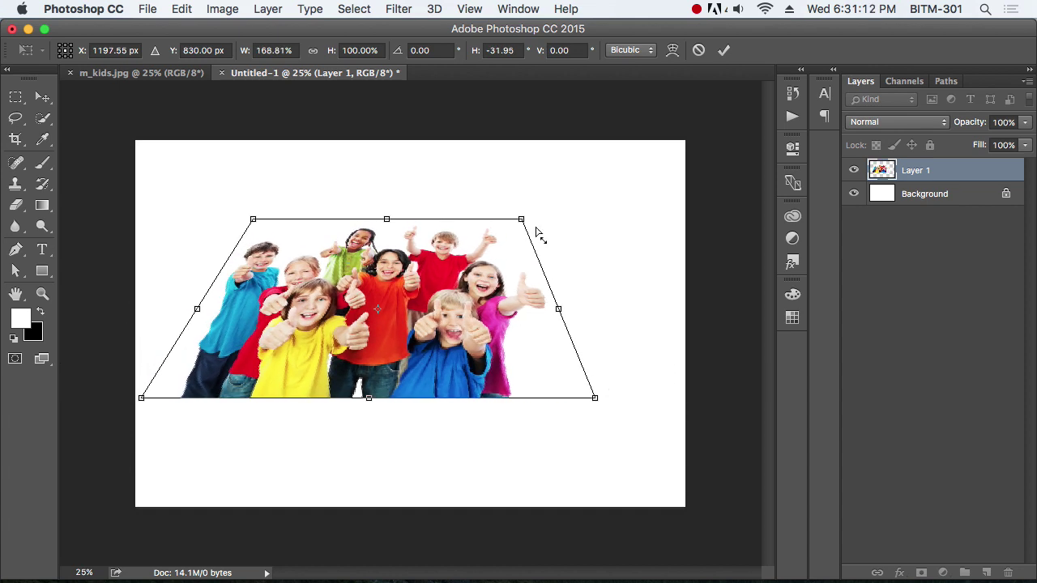
drag(521, 220, 490, 285)
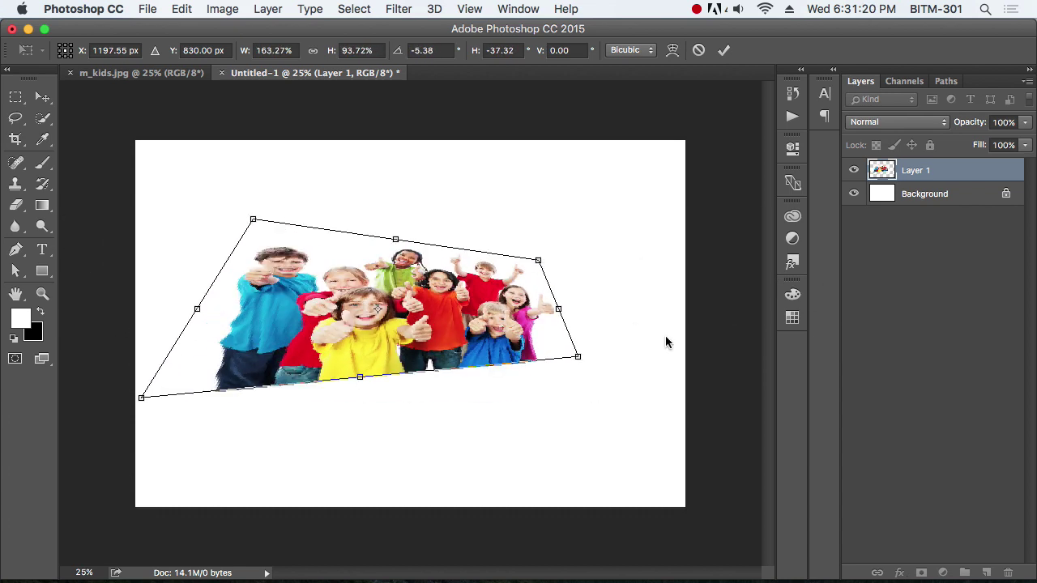
key(Escape)
Step: Try the Warp transformation on the photo, bending its right and left edges into curves
key(ctrl+t)
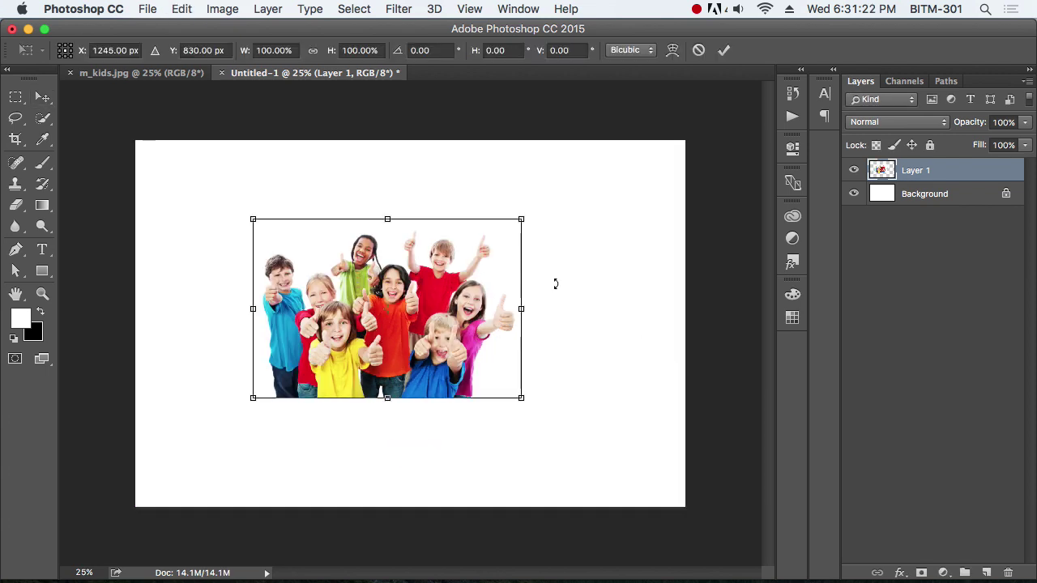
click(182, 10)
mouse_move(296, 354)
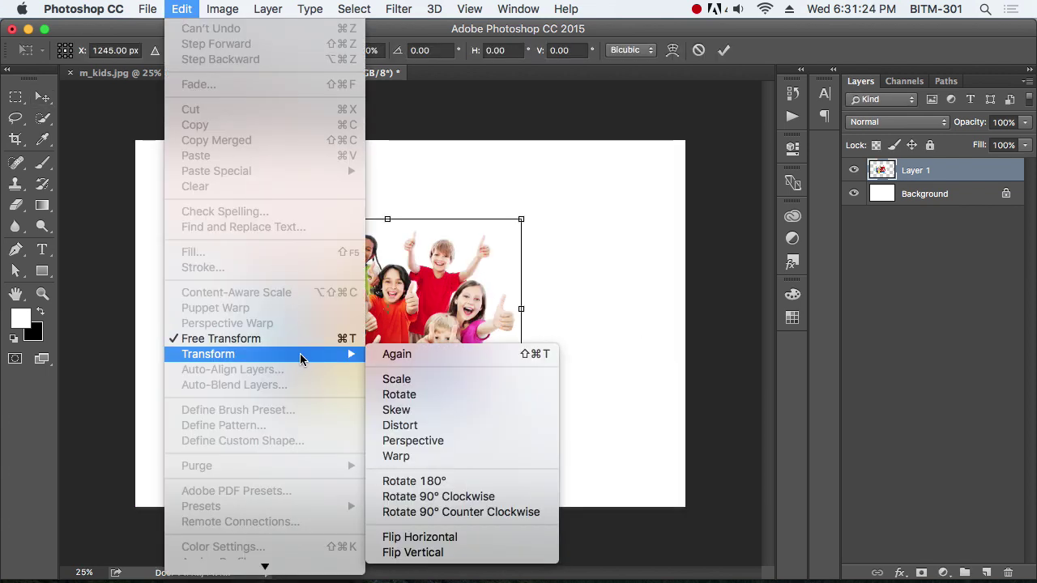
click(448, 461)
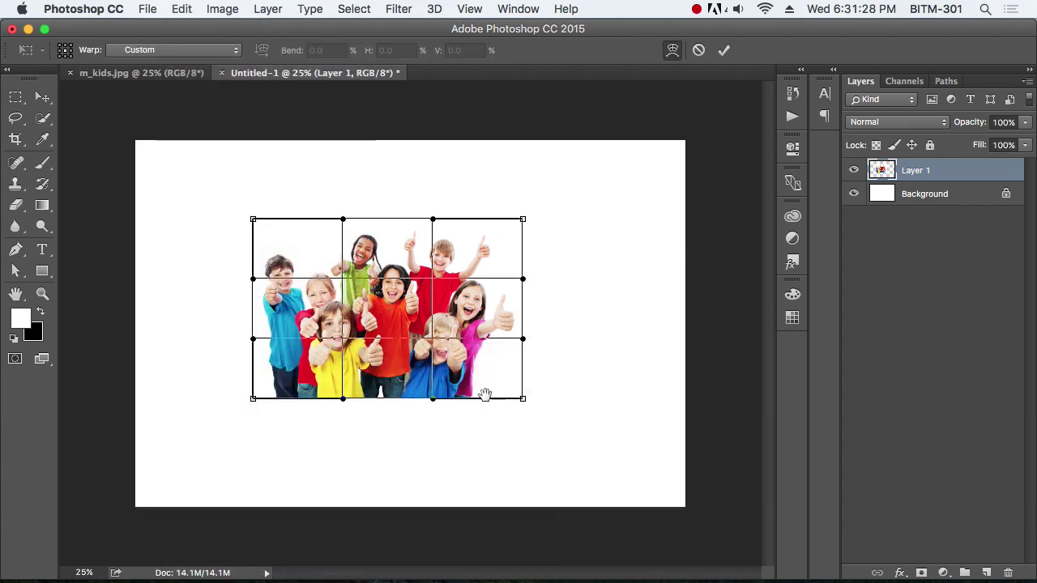
super+click(396, 340)
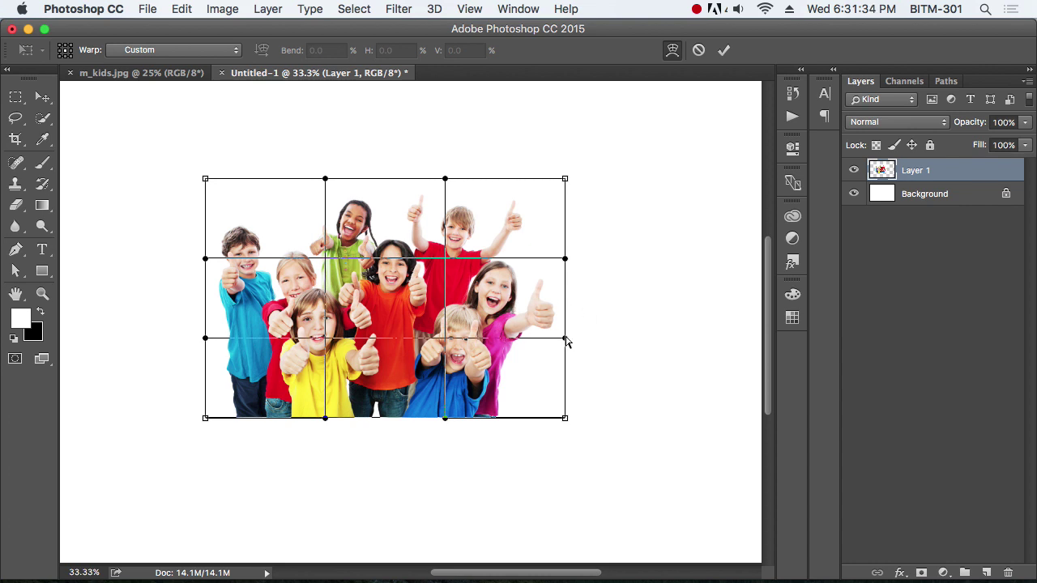
drag(566, 338, 496, 340)
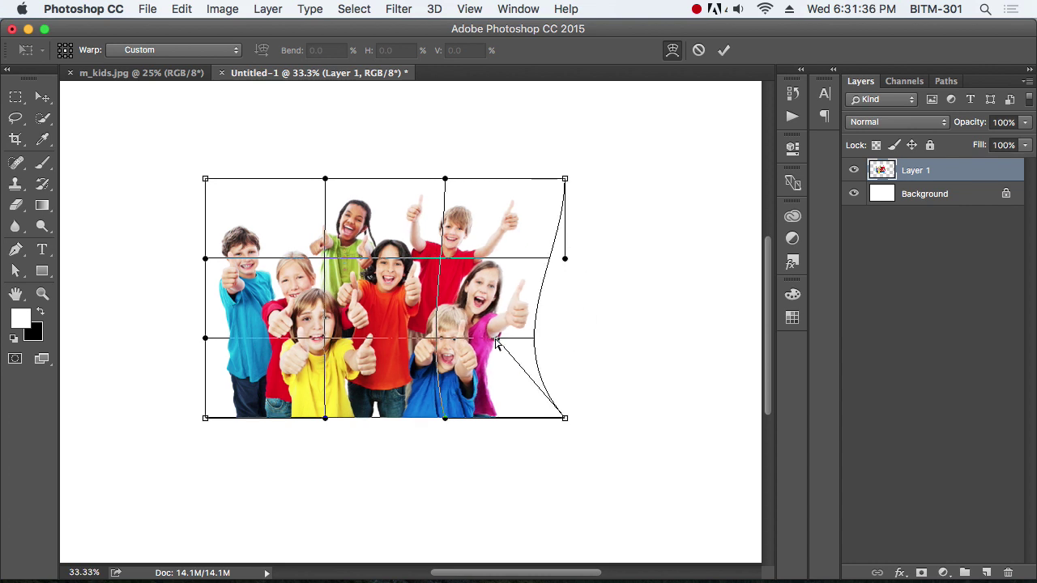
drag(566, 259, 651, 265)
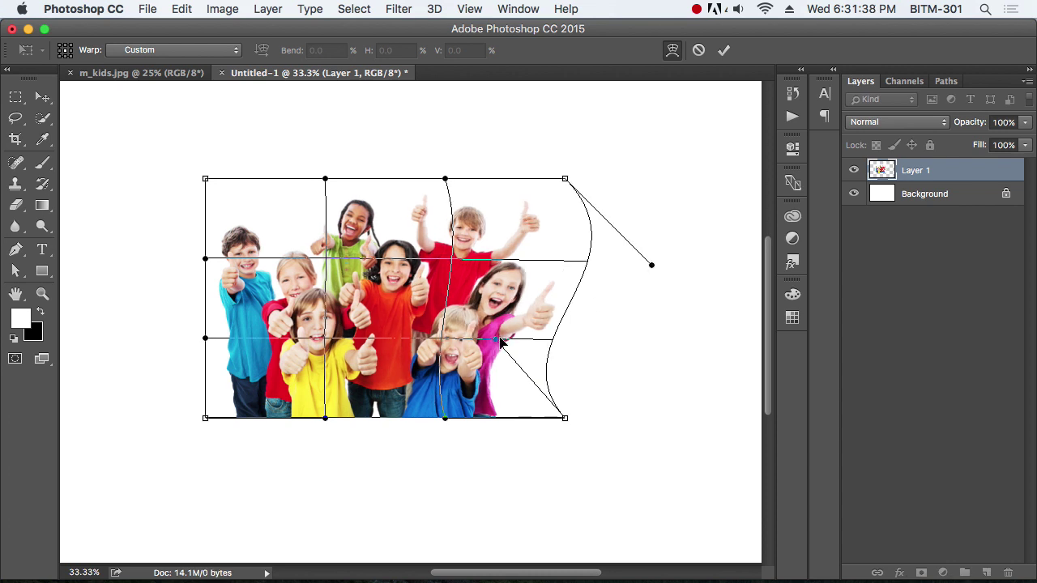
drag(500, 339, 464, 338)
drag(205, 338, 352, 336)
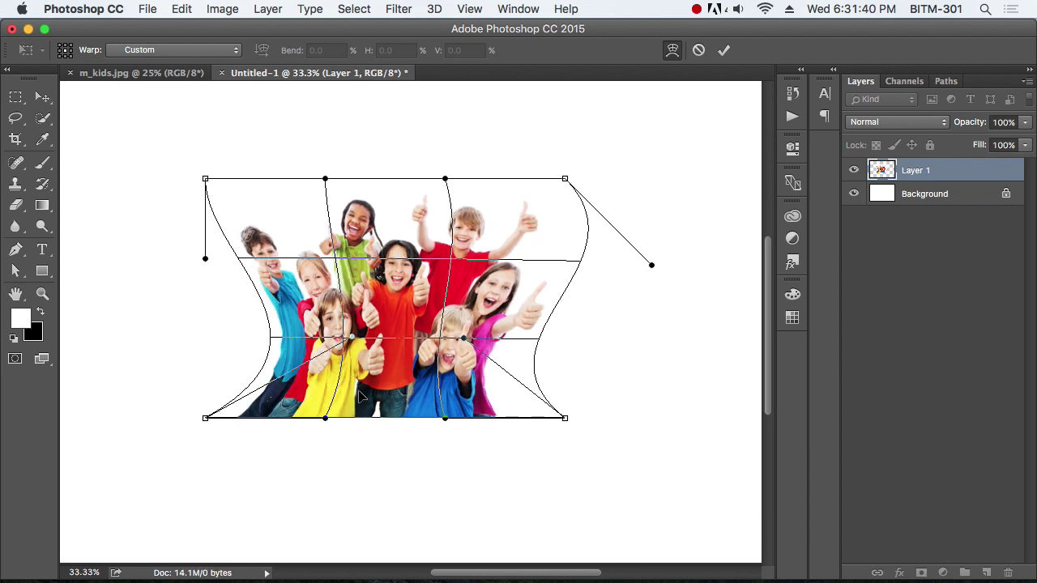
Step: Warp the photo's lower and upper edges into waves, and undo the applied warp
drag(325, 418, 293, 511)
drag(444, 418, 435, 285)
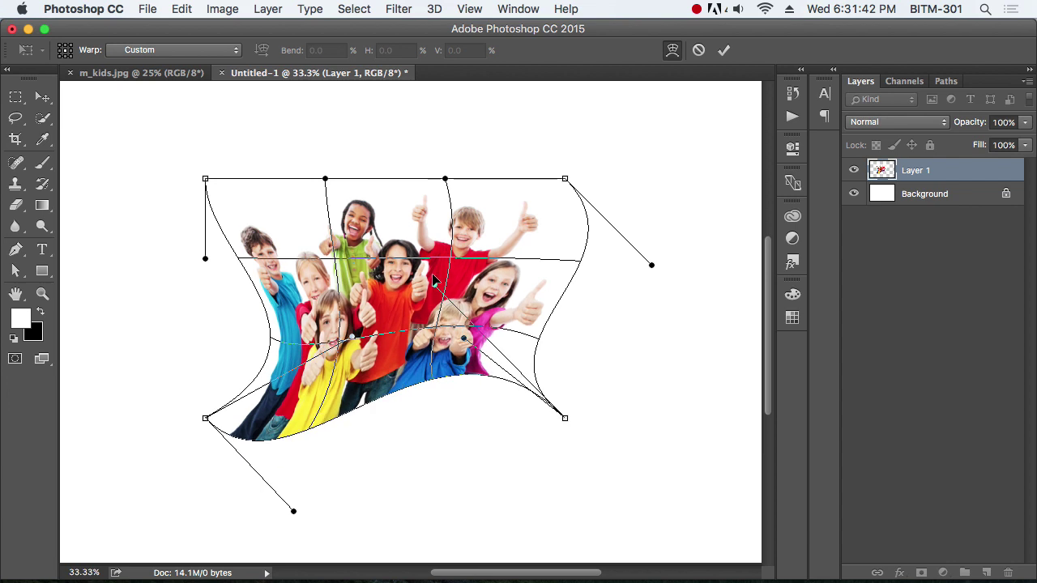
drag(325, 179, 311, 243)
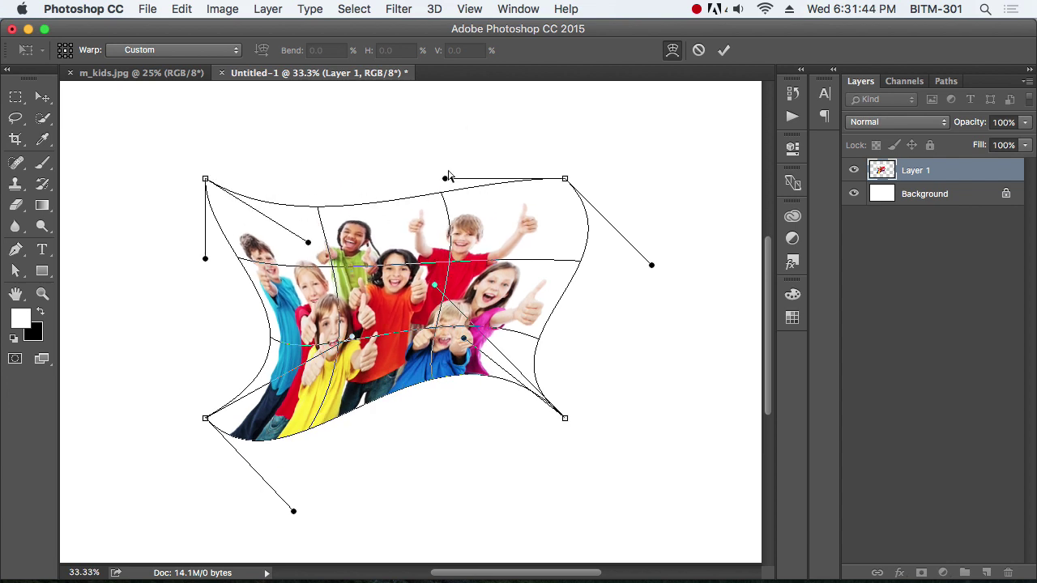
drag(446, 176, 469, 126)
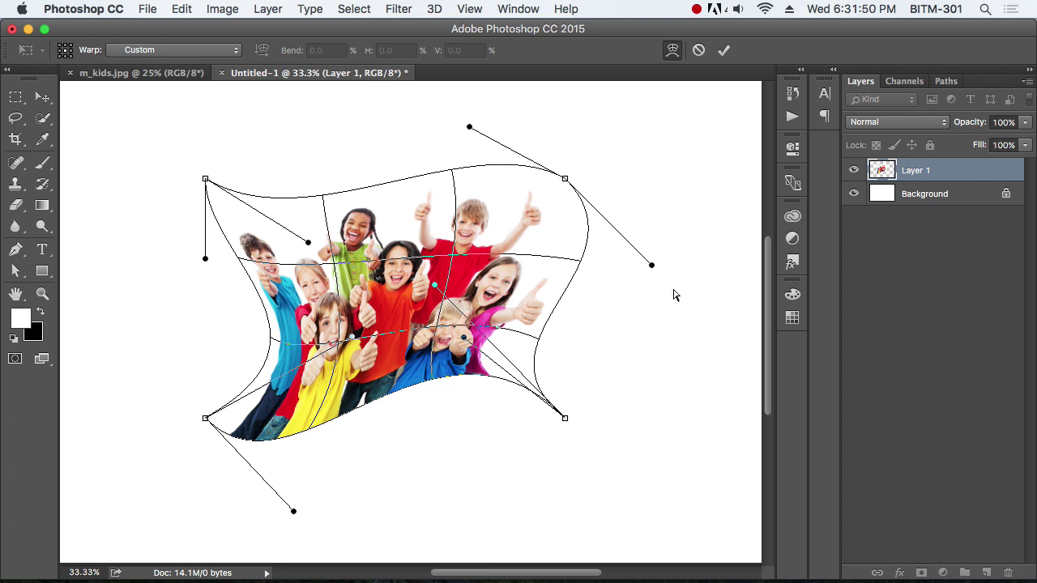
key(Return)
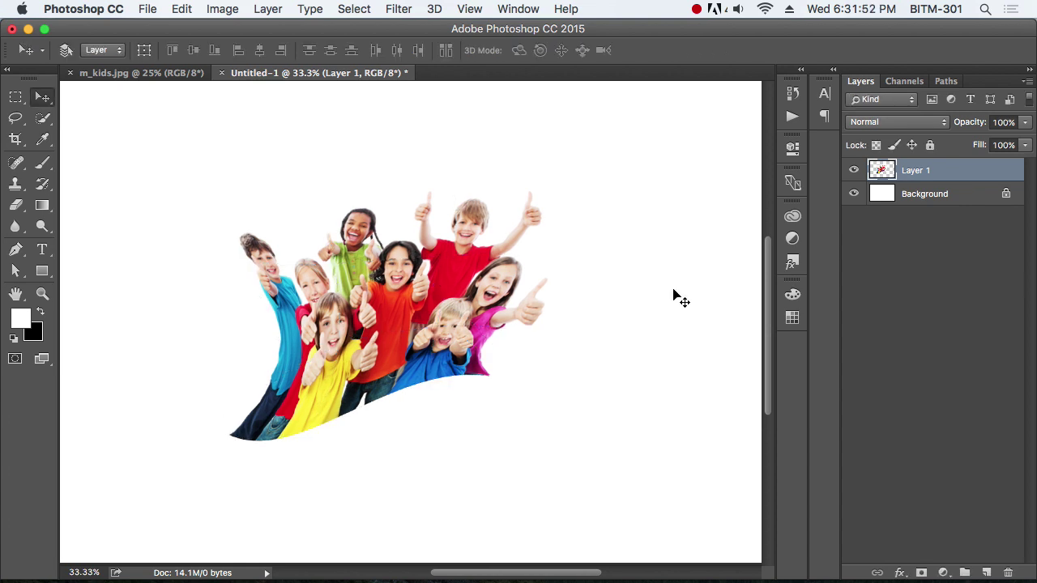
key(super+z)
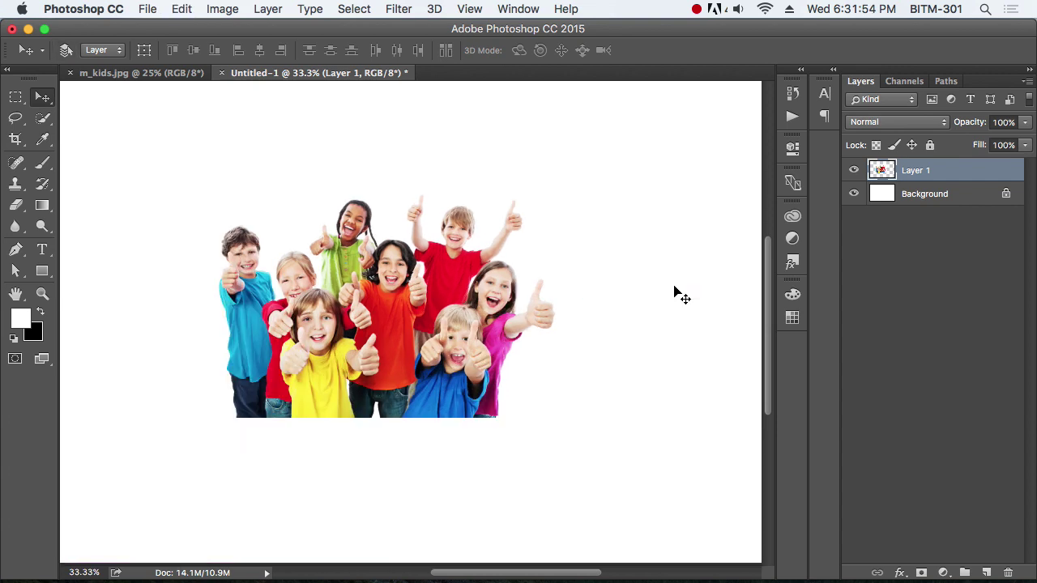
key(super+t)
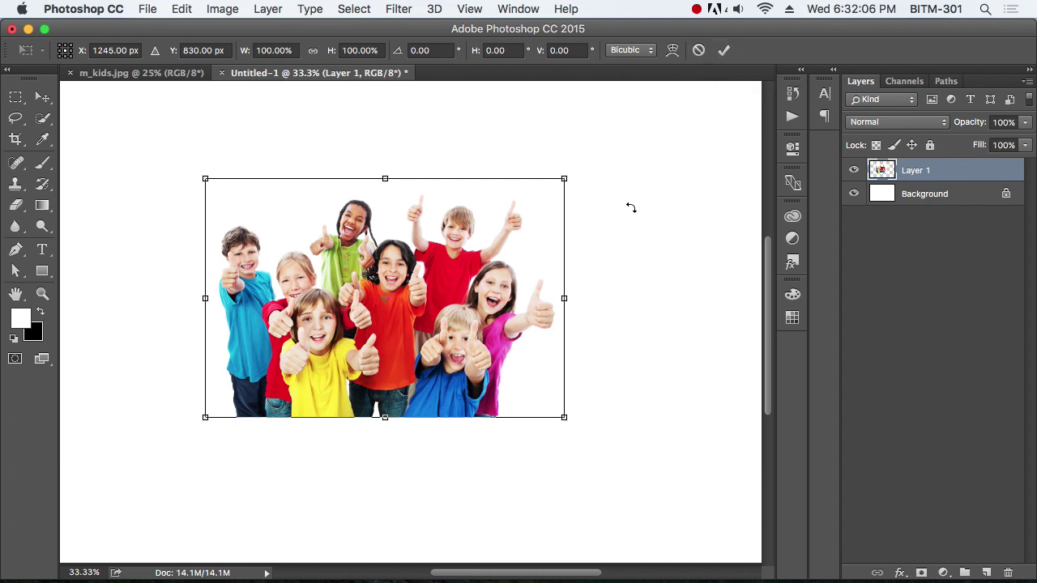
key(Escape)
click(182, 9)
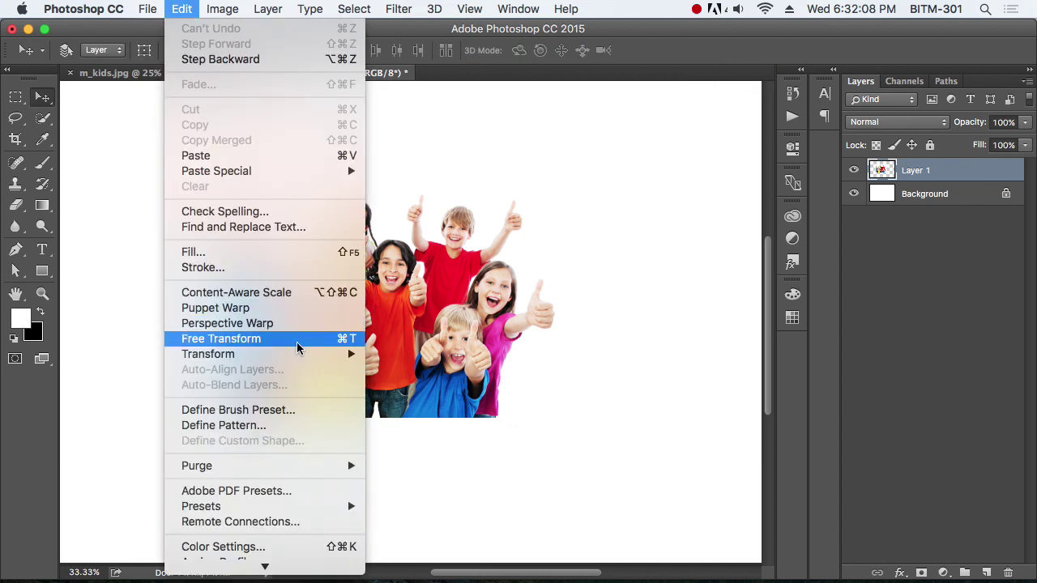
mouse_move(324, 354)
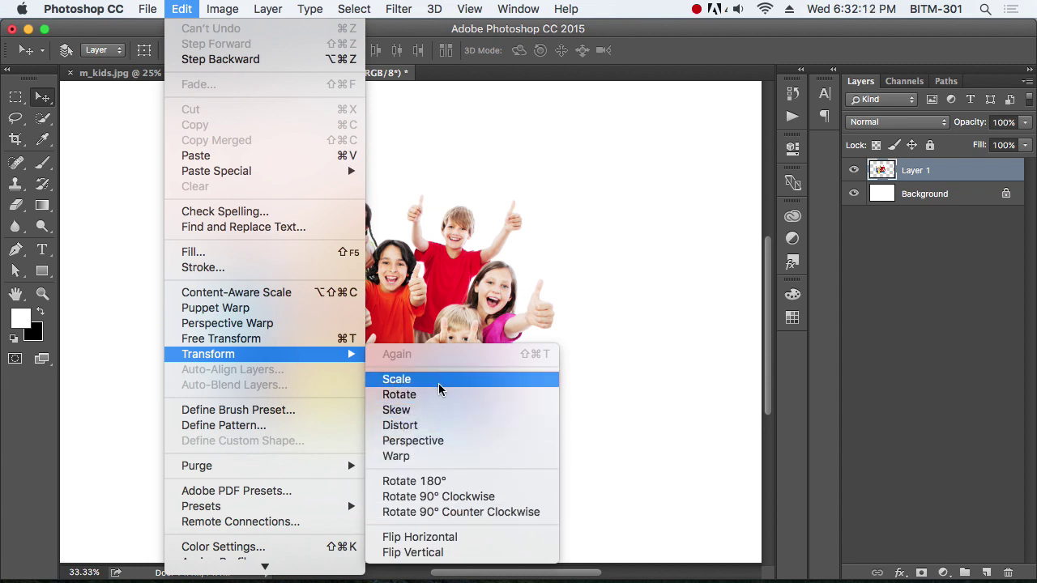
click(472, 302)
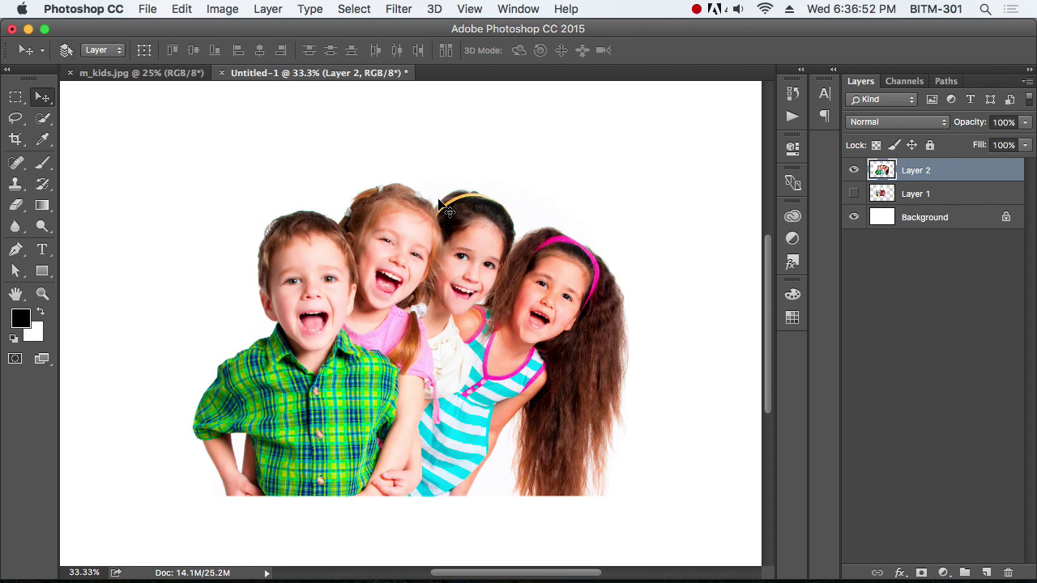
Step: Show the document's history and look through the list of recorded states
click(517, 8)
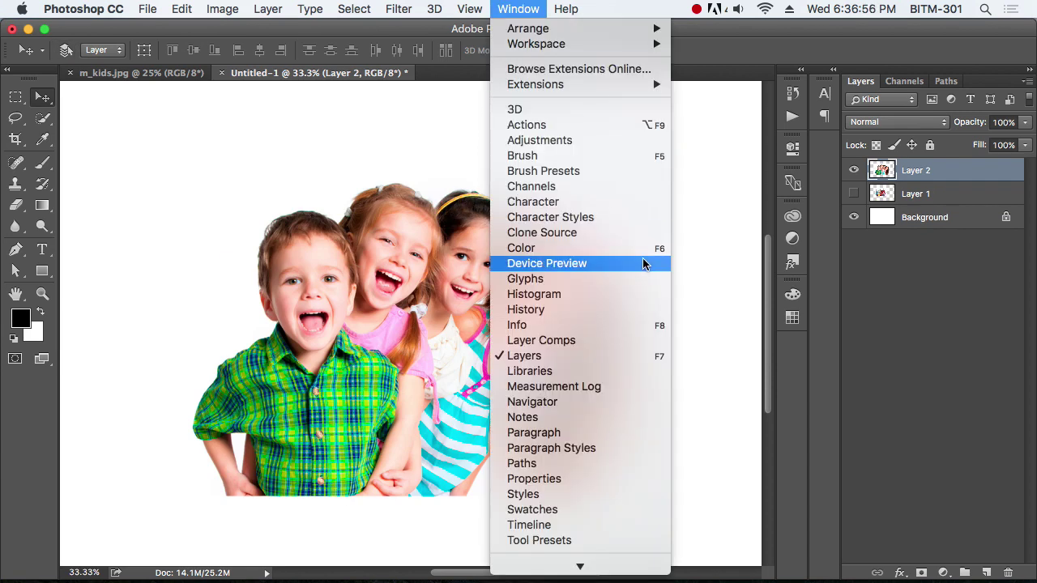
click(552, 308)
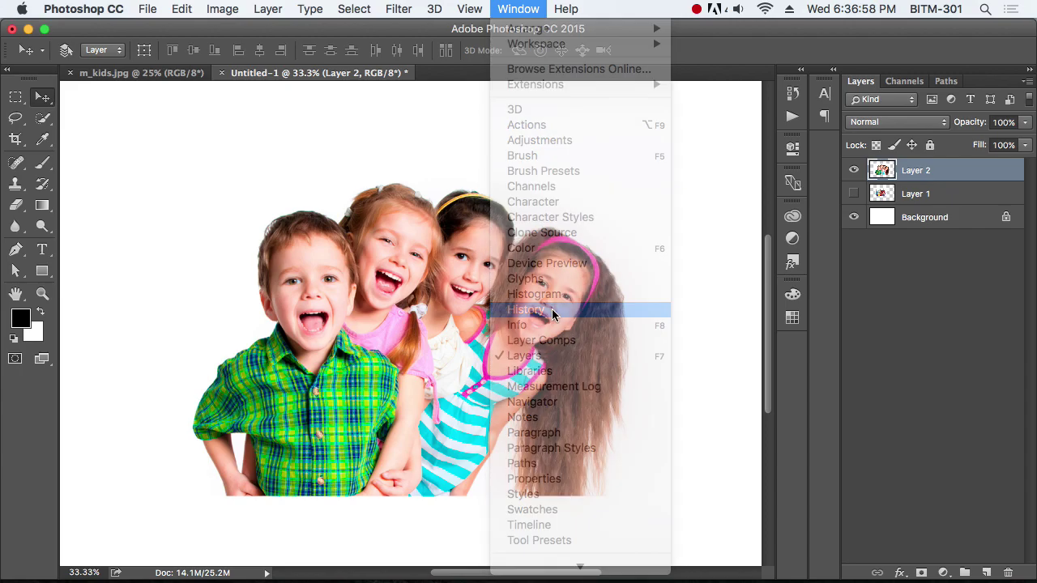
drag(772, 168, 771, 540)
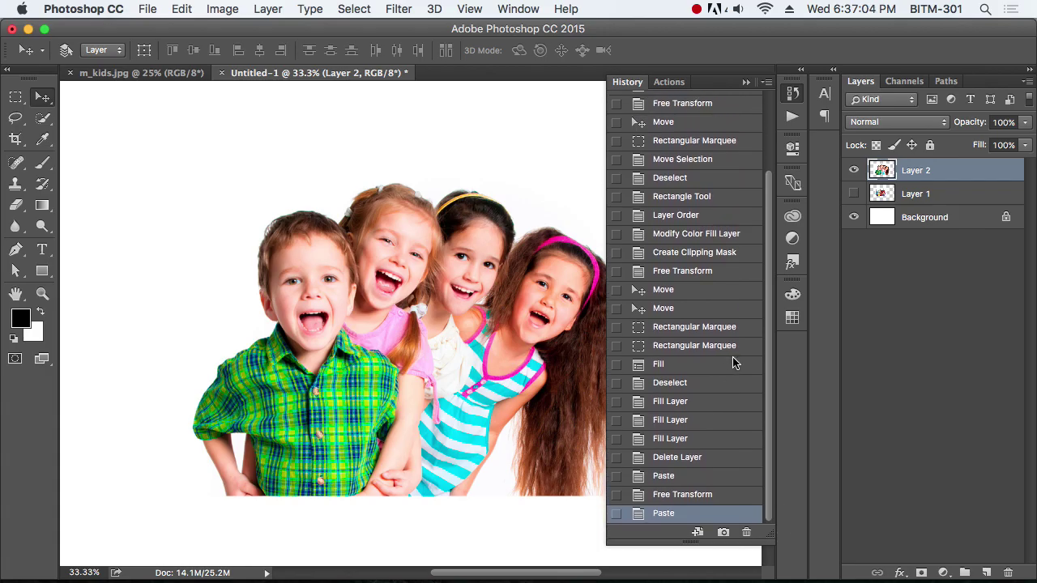
scroll(733, 363, up, 5)
scroll(734, 365, down, 5)
scroll(734, 365, up, 5)
scroll(734, 365, down, 5)
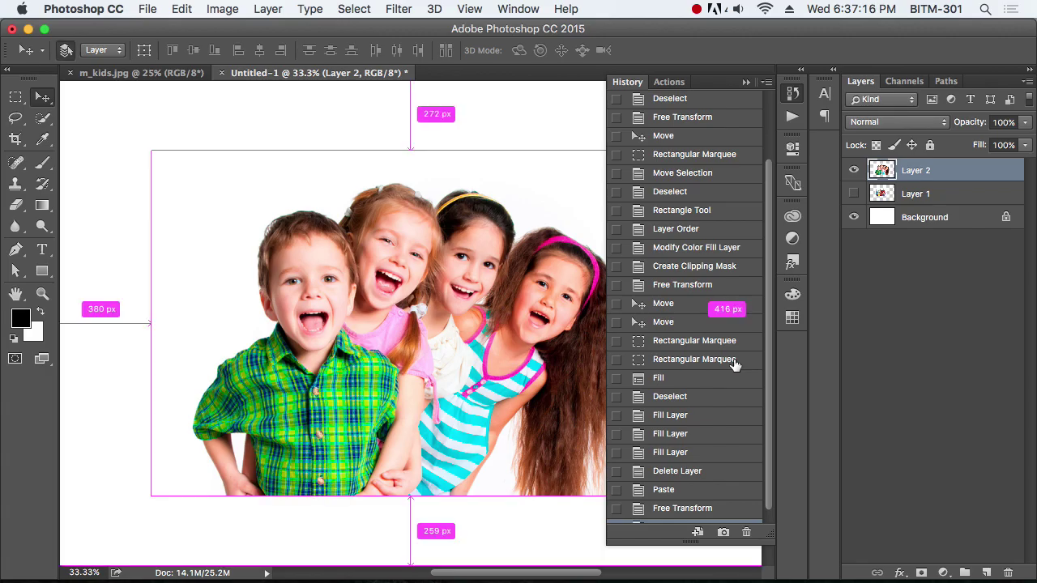
Step: Try raising the History States limit to 1000 in the Performance preferences
key(super+k)
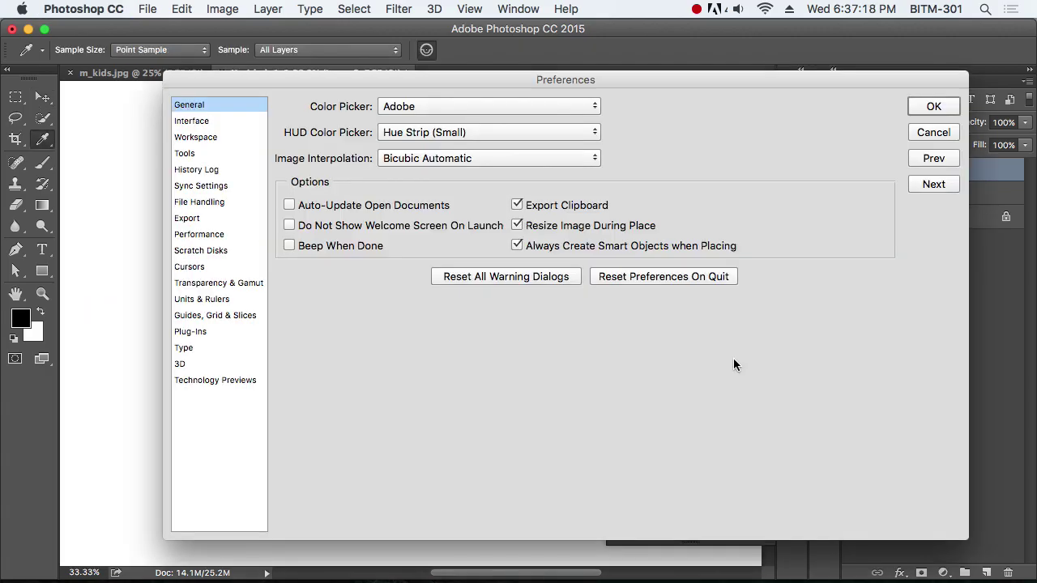
click(198, 236)
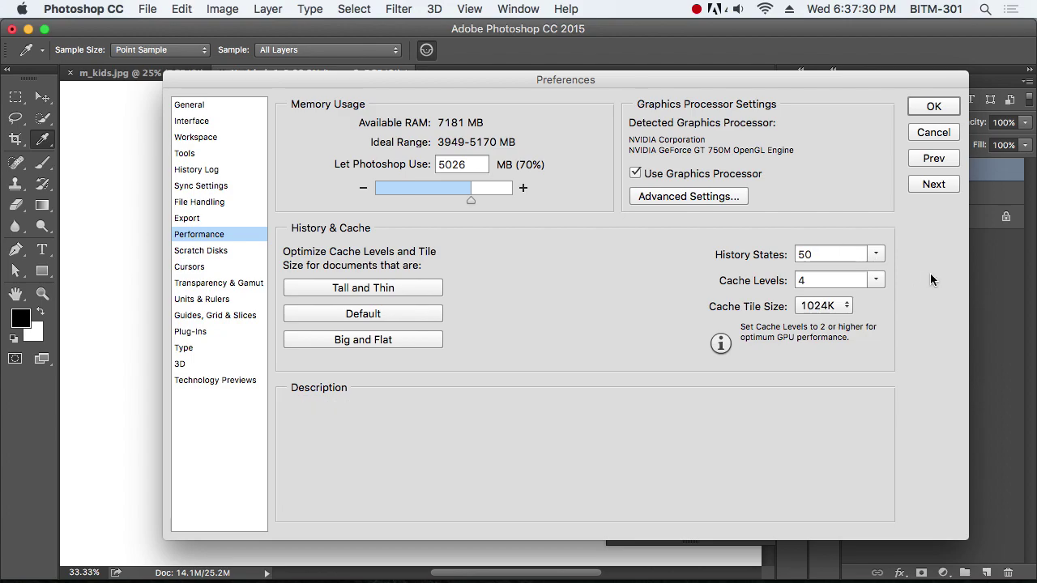
click(878, 256)
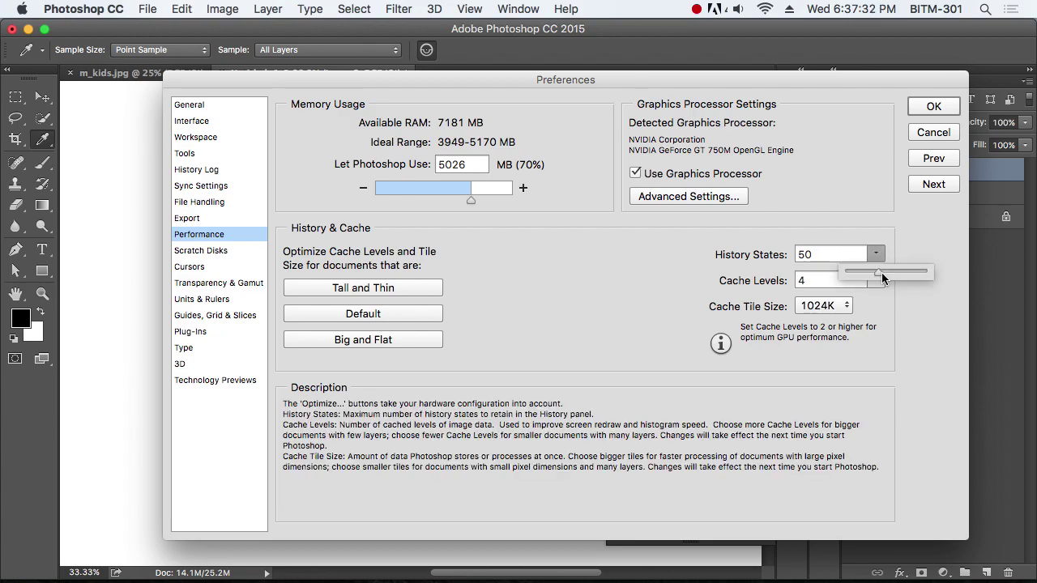
drag(882, 273, 936, 273)
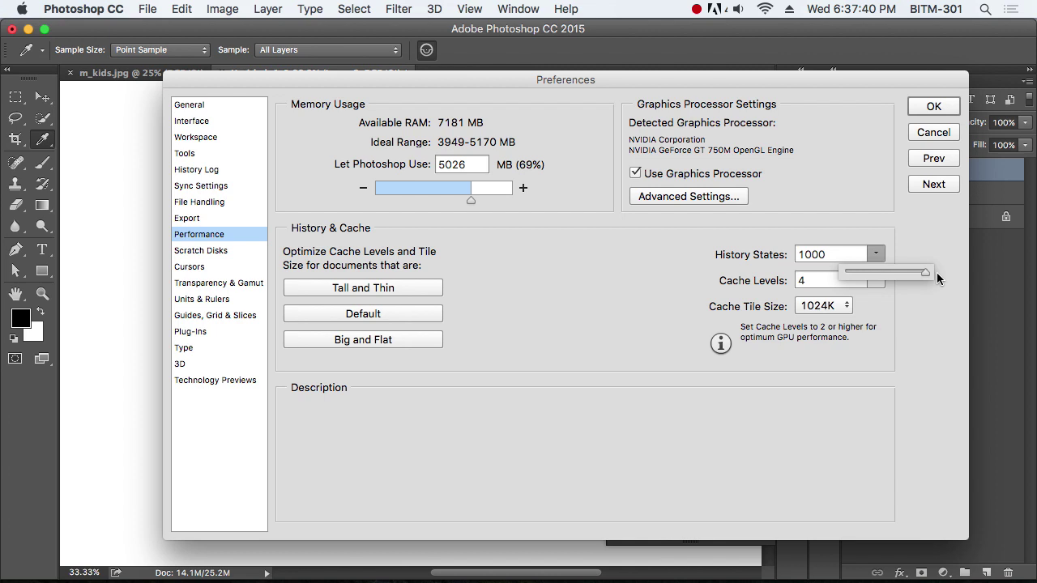
click(929, 251)
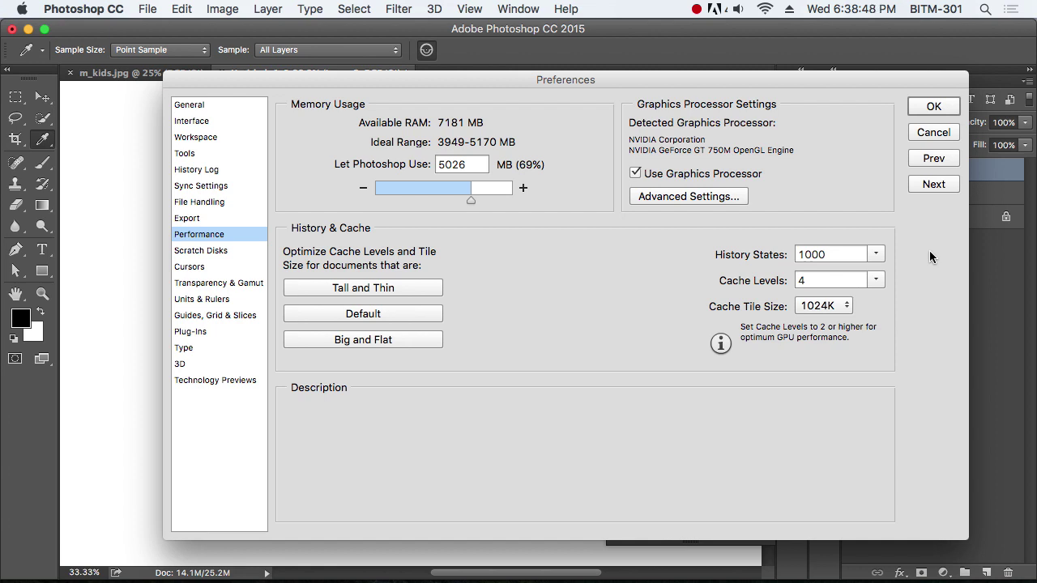
Step: Try a History States limit of 55, and discard the preference changes
click(877, 256)
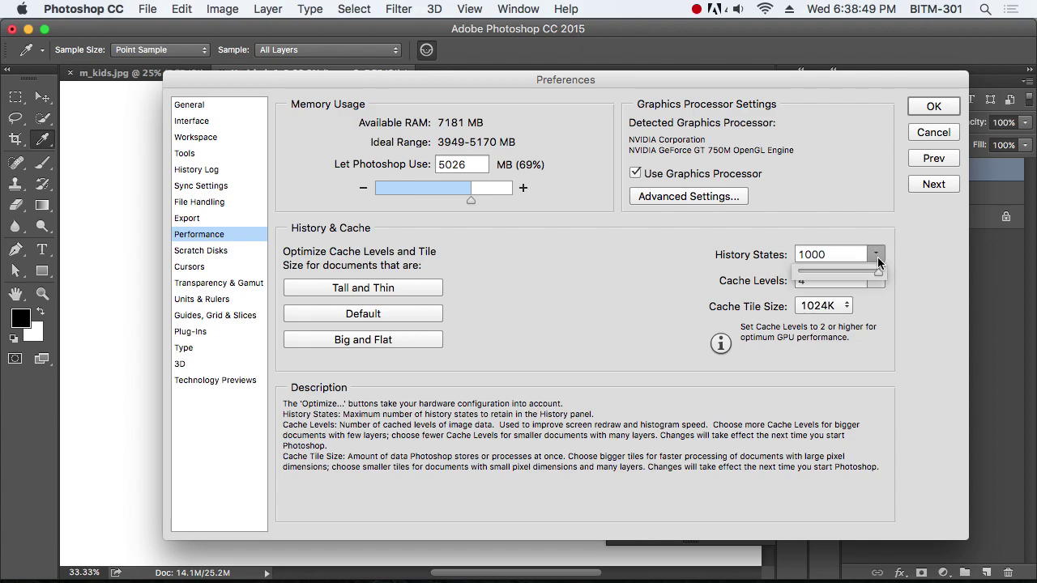
click(833, 274)
click(931, 237)
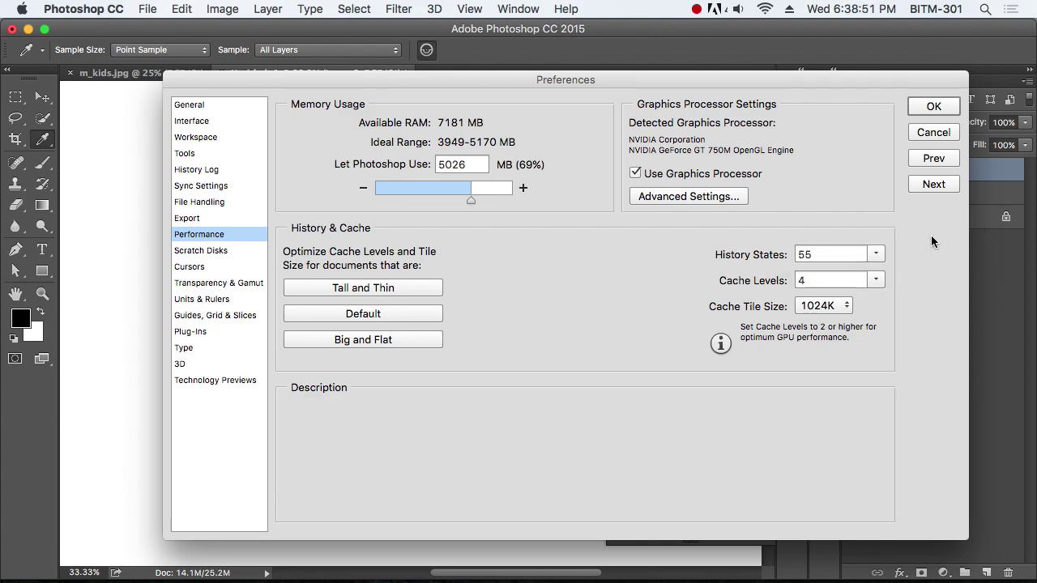
click(935, 133)
Step: Examine the recorded history states from first to last and the available step-by-step undo commands
scroll(686, 365, up, 3)
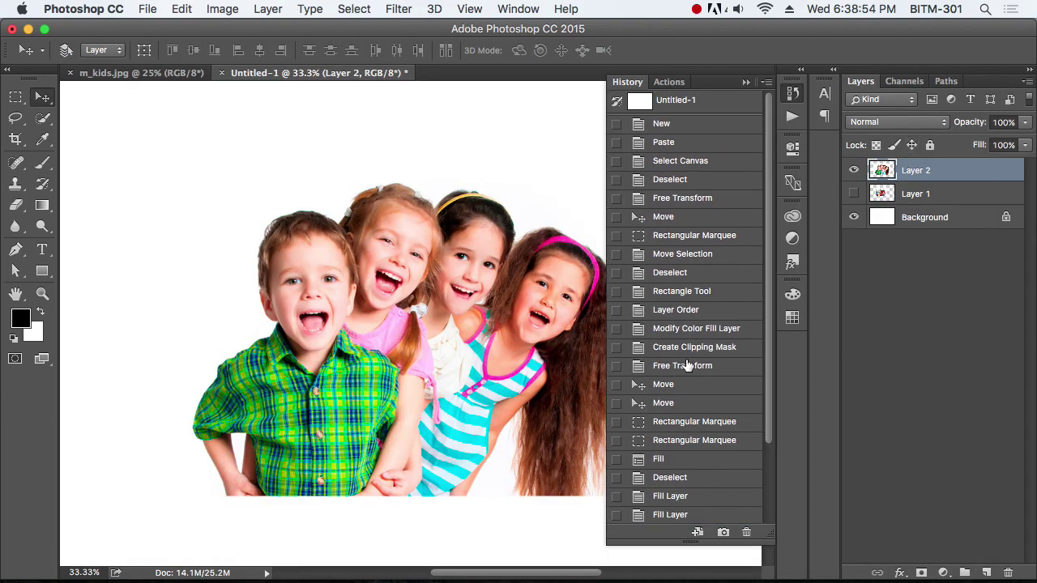
scroll(686, 364, down, 3)
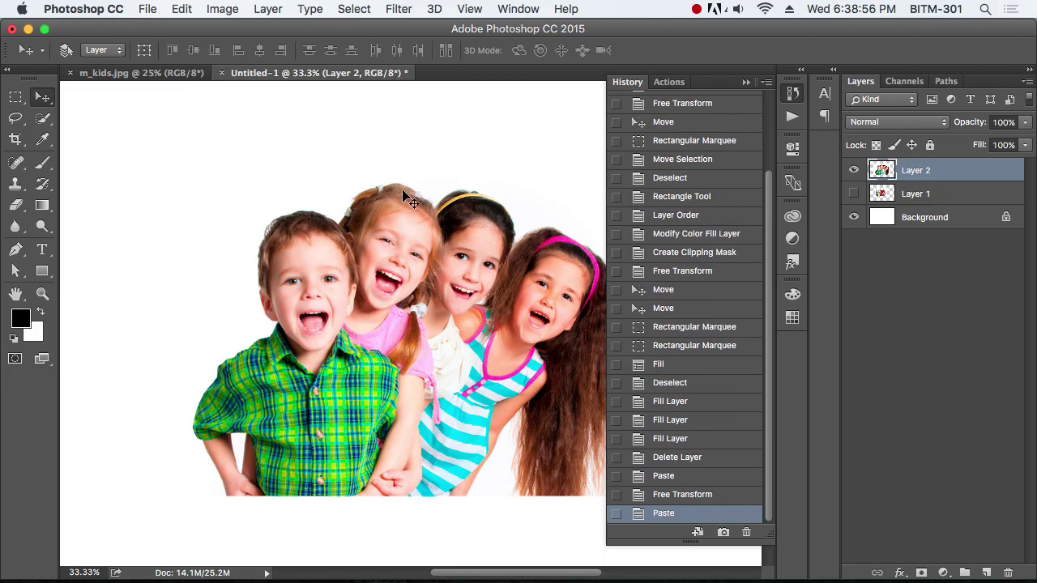
click(182, 9)
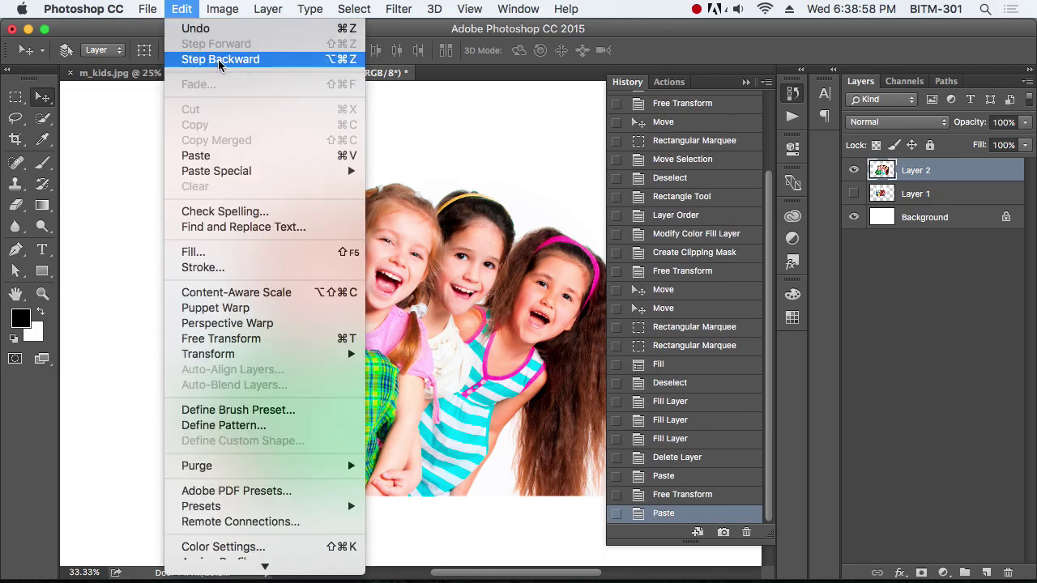
click(703, 53)
scroll(716, 273, up, 4)
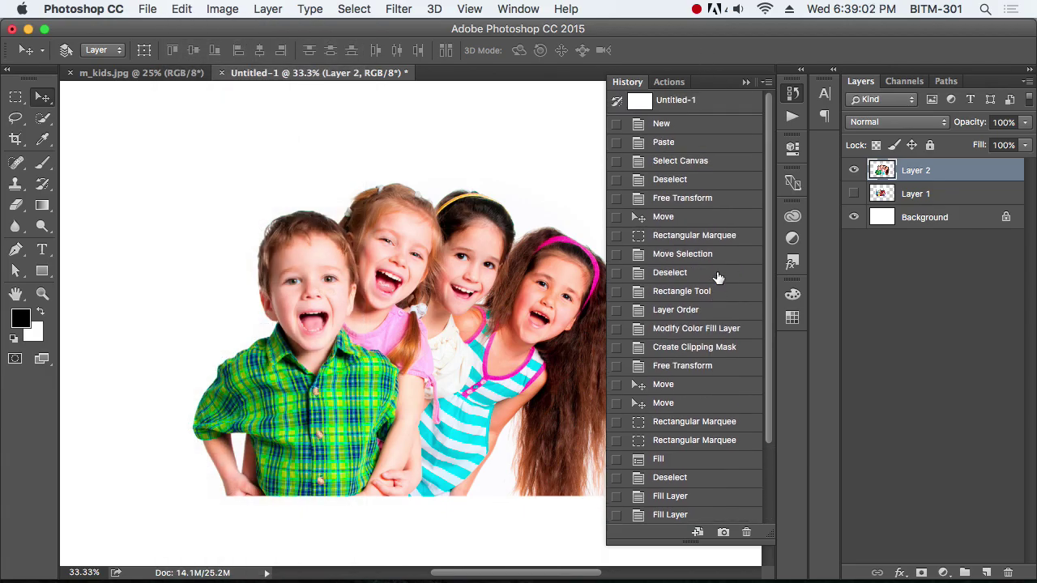
scroll(718, 278, down, 4)
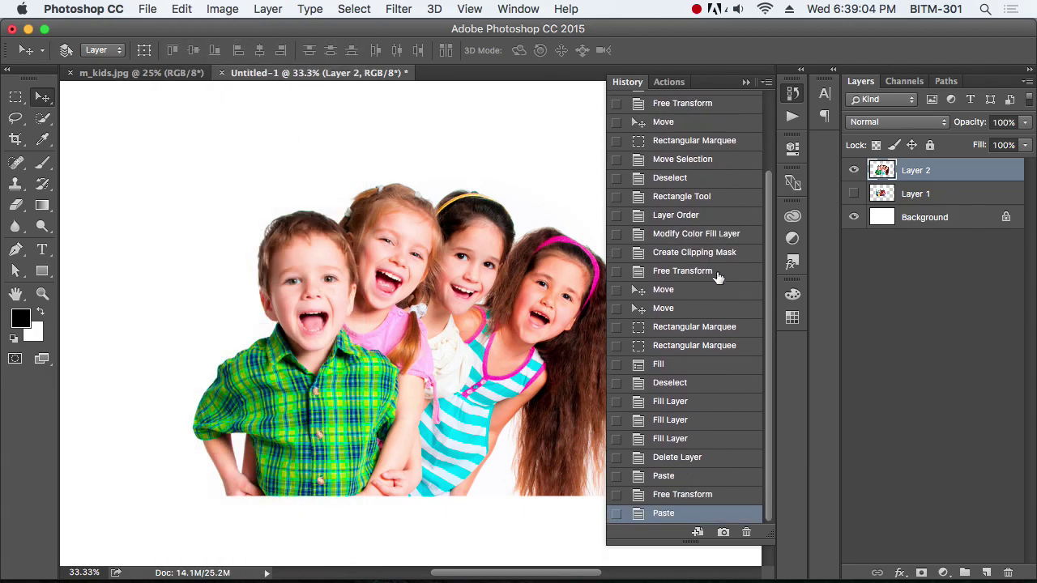
Step: Take the document back to the Rectangle Tool state and the early Move state, and return it to the last Paste state
click(664, 308)
click(693, 200)
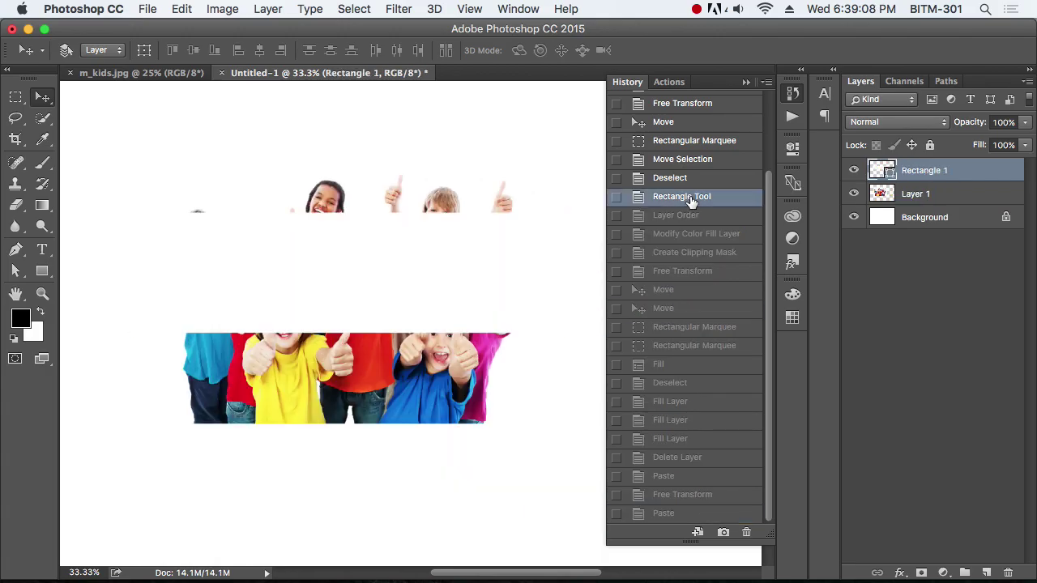
click(693, 124)
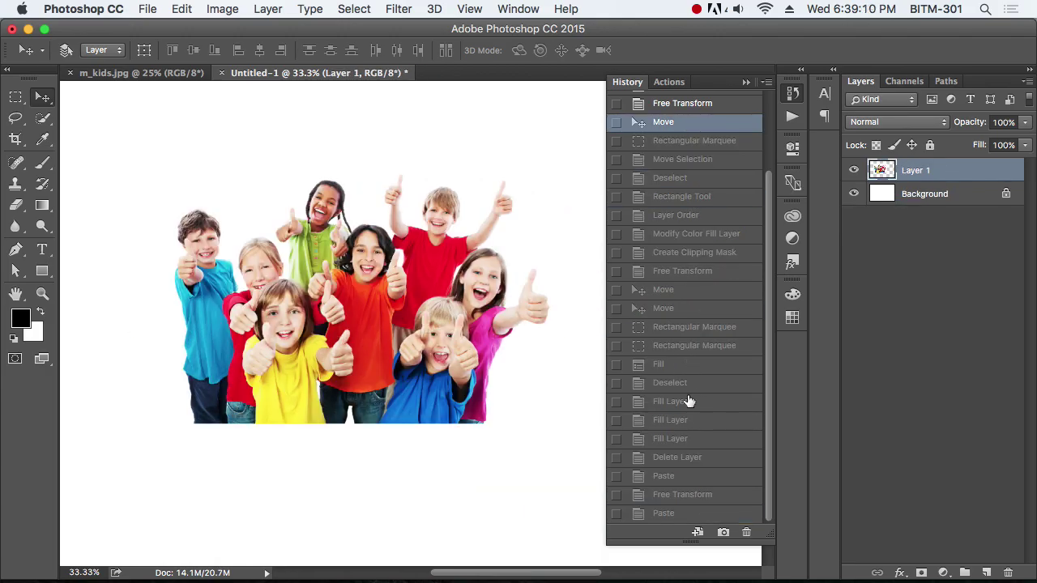
click(671, 516)
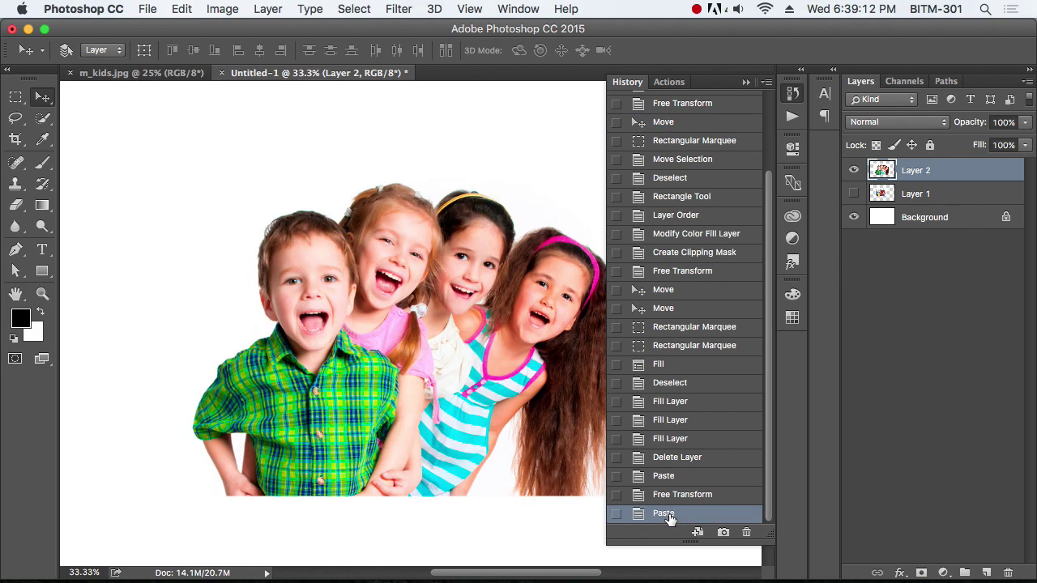
Step: Take the document back to the Fill state and further to the first Free Transform state, and hide the history
scroll(706, 438, up, 3)
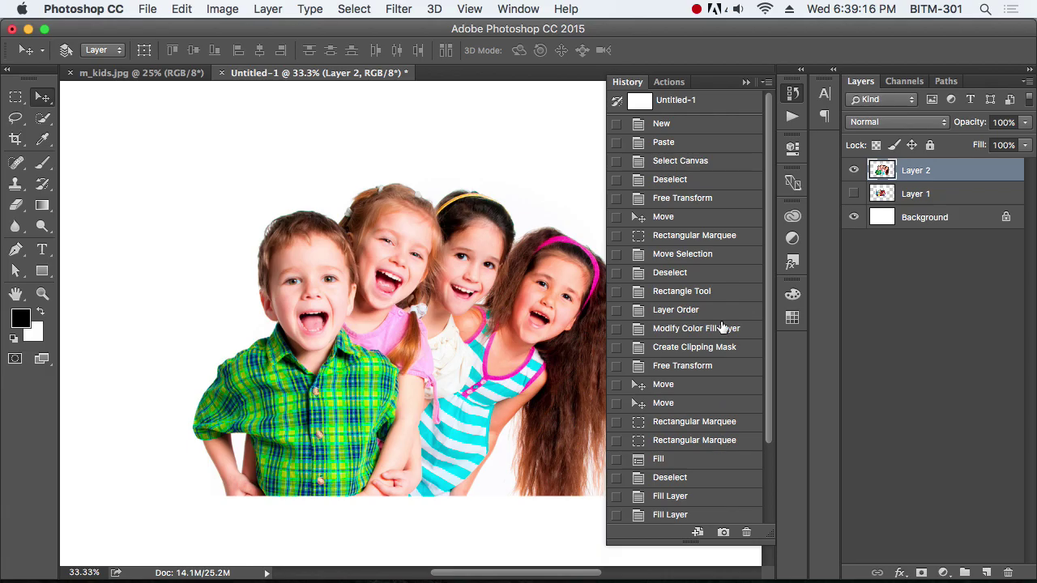
scroll(717, 327, down, 3)
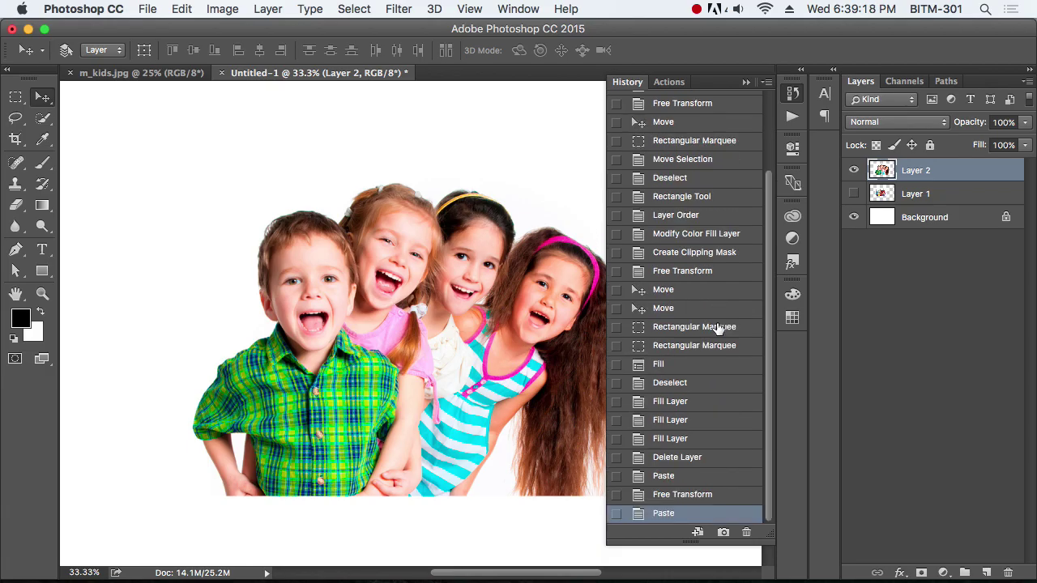
click(672, 365)
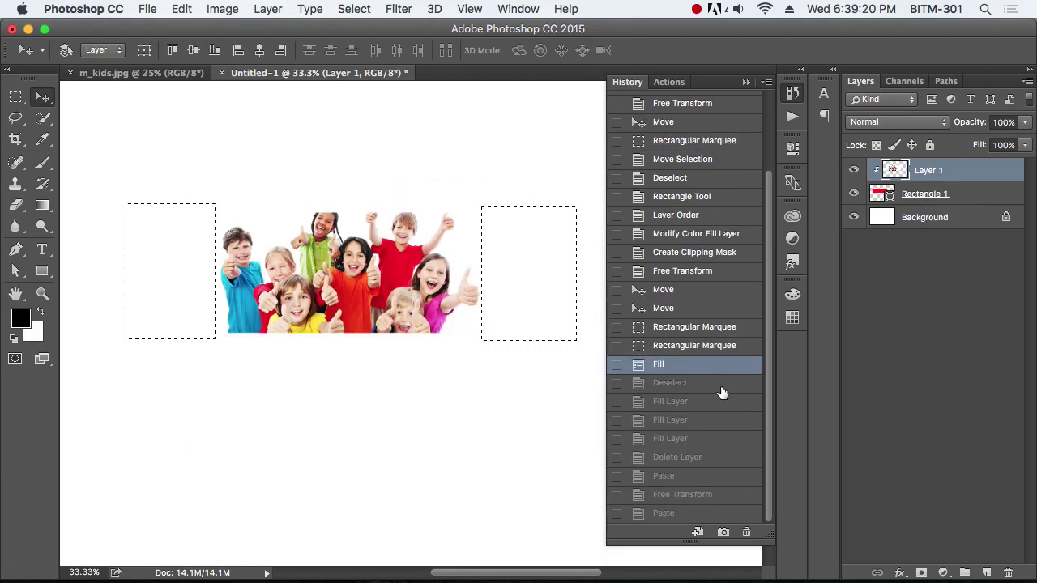
scroll(721, 383, up, 5)
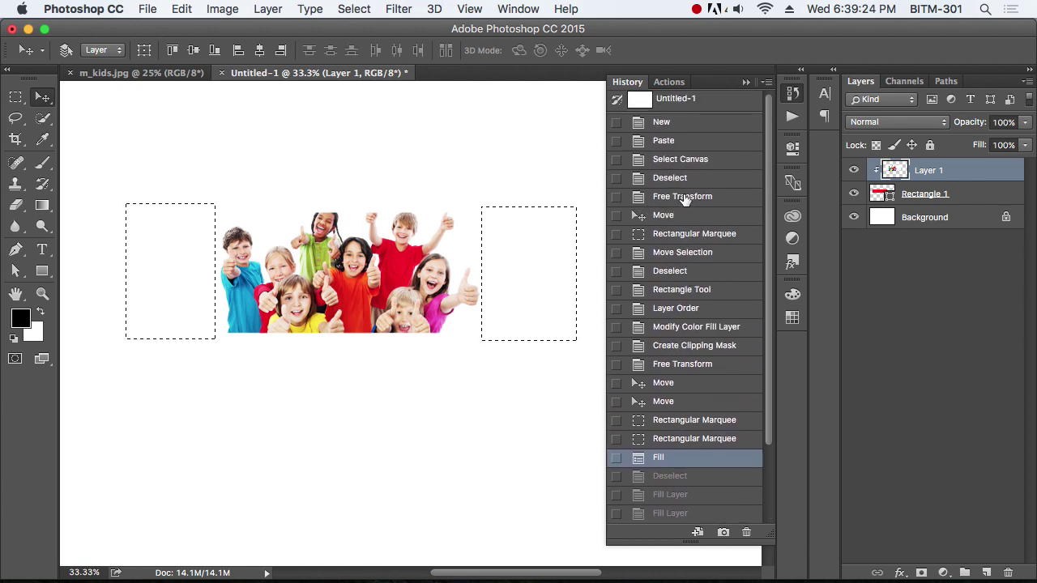
click(684, 197)
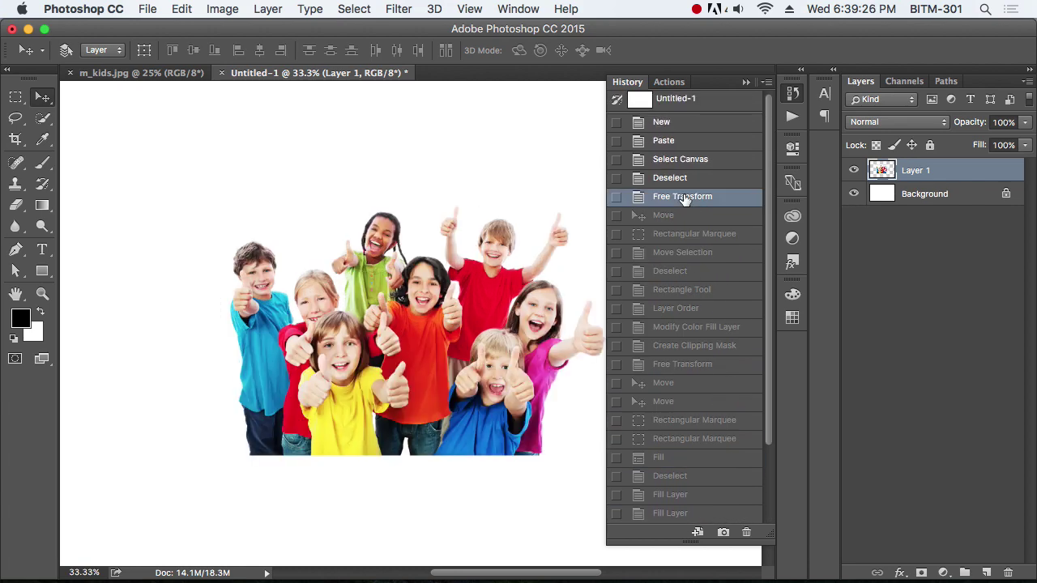
scroll(713, 359, down, 3)
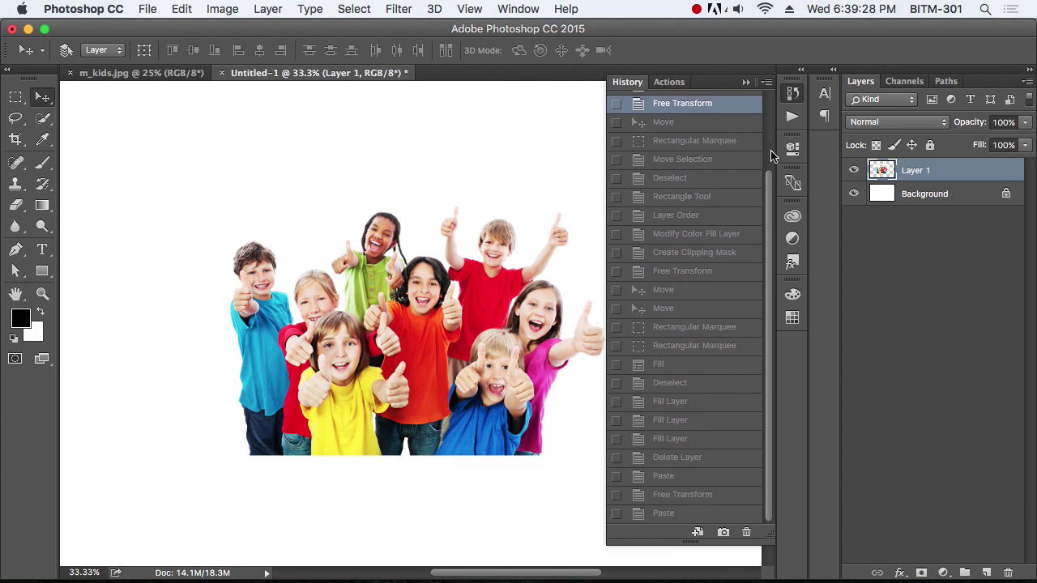
click(790, 97)
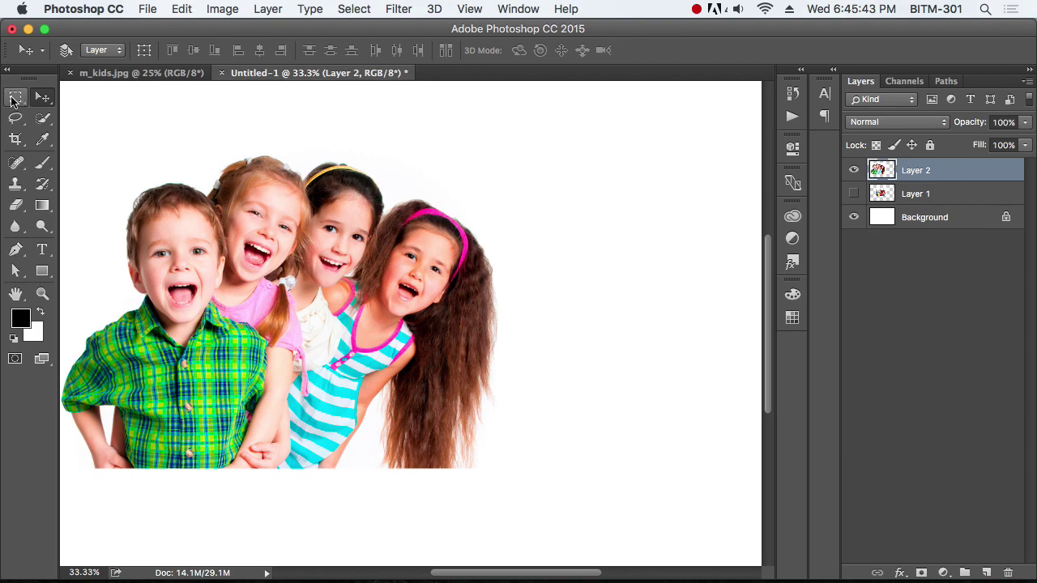
Step: Show the tool variants for marquee, lasso and quick selection, picking the Elliptical Marquee Tool
click(18, 104)
right_click(17, 104)
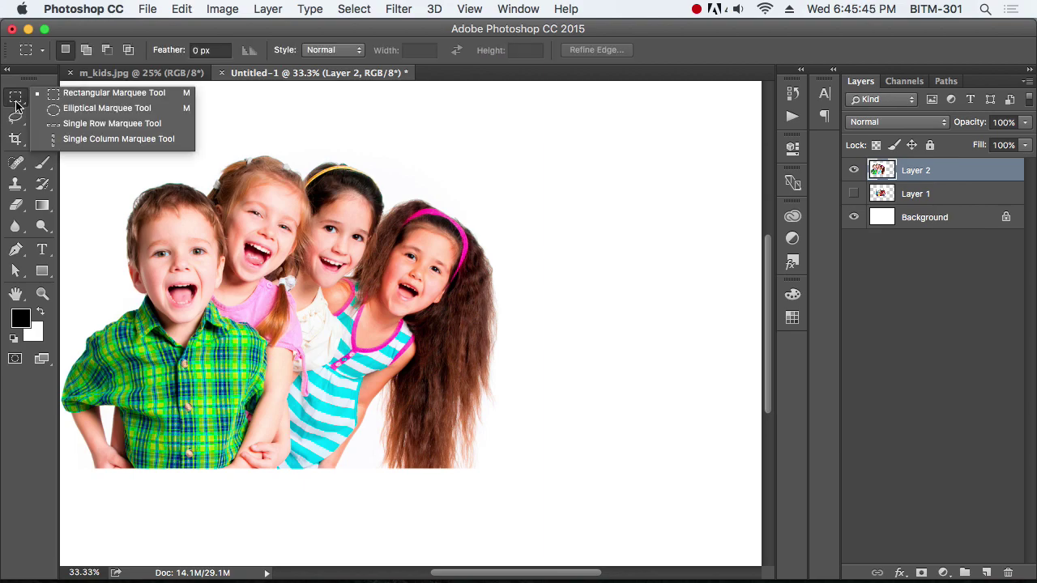
click(101, 110)
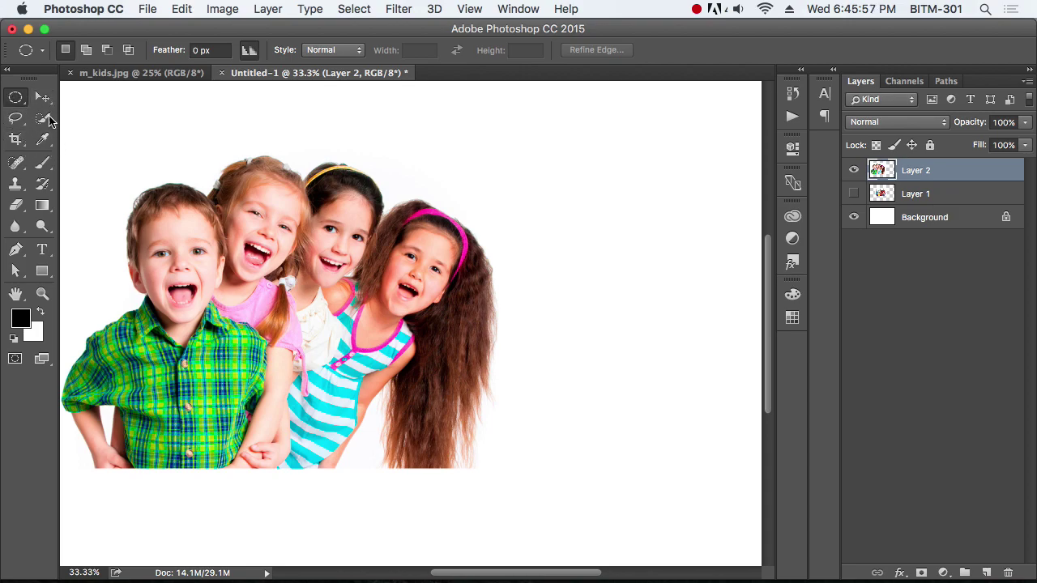
click(17, 122)
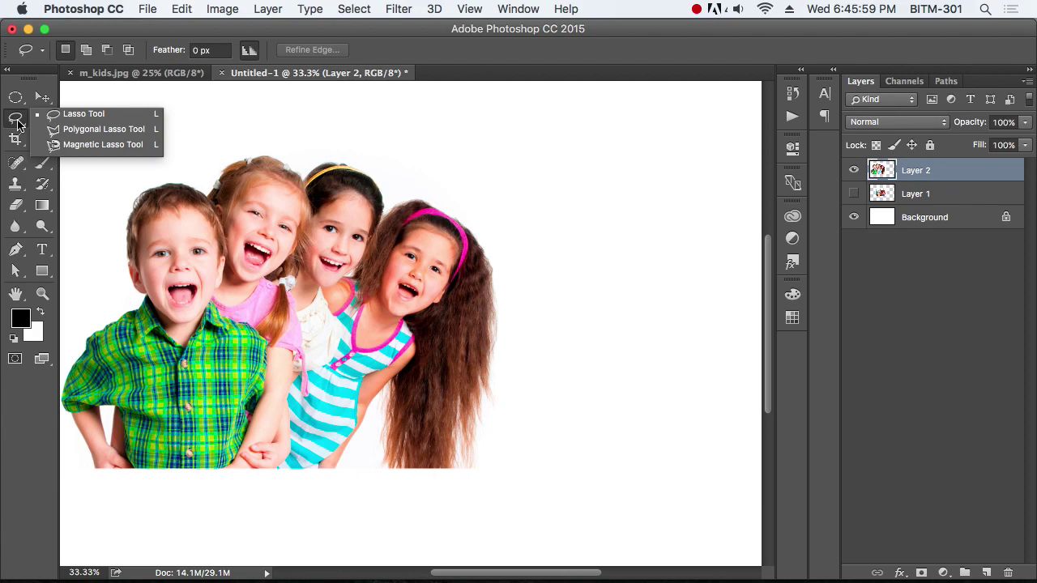
click(42, 118)
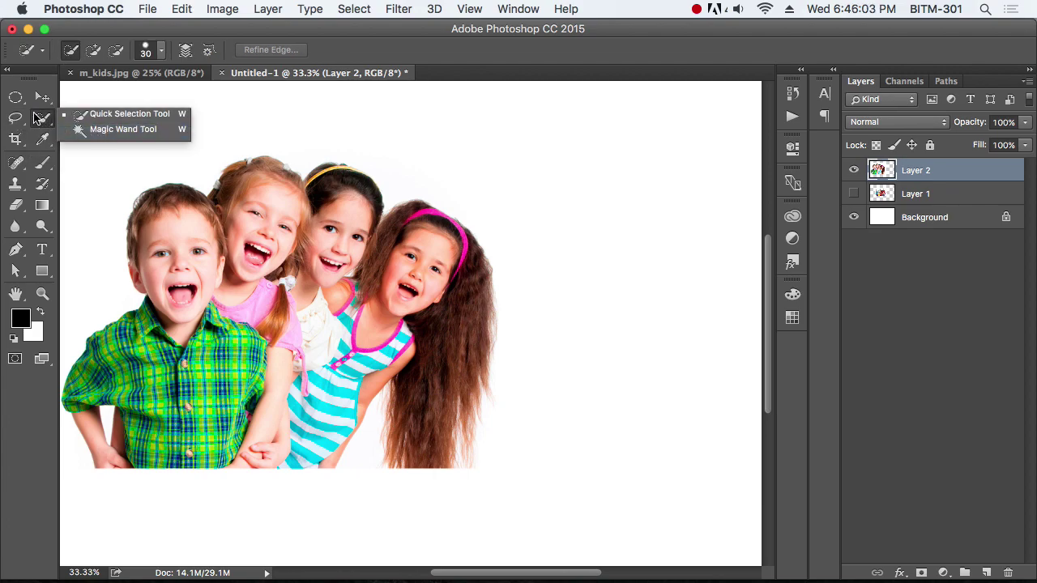
click(15, 97)
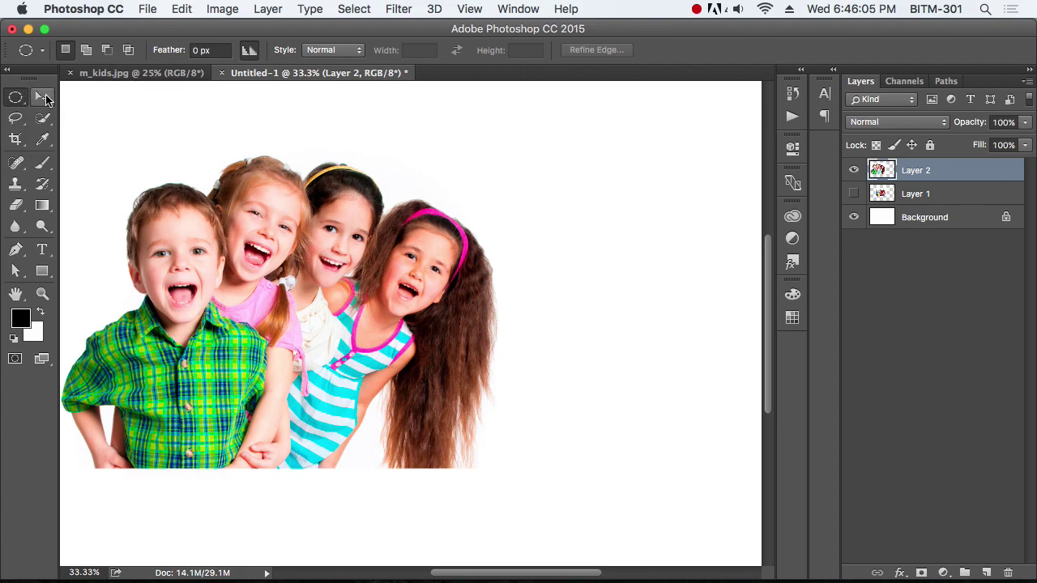
Step: Move the Layer 2 photo rightward and slightly up towards the middle of the canvas with the Move Tool
click(45, 99)
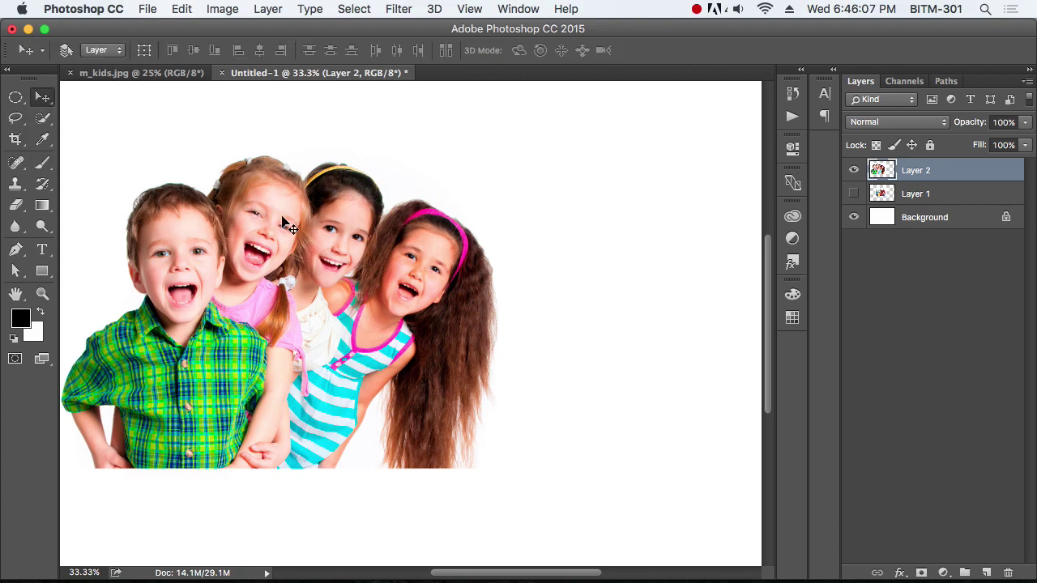
drag(283, 219, 386, 223)
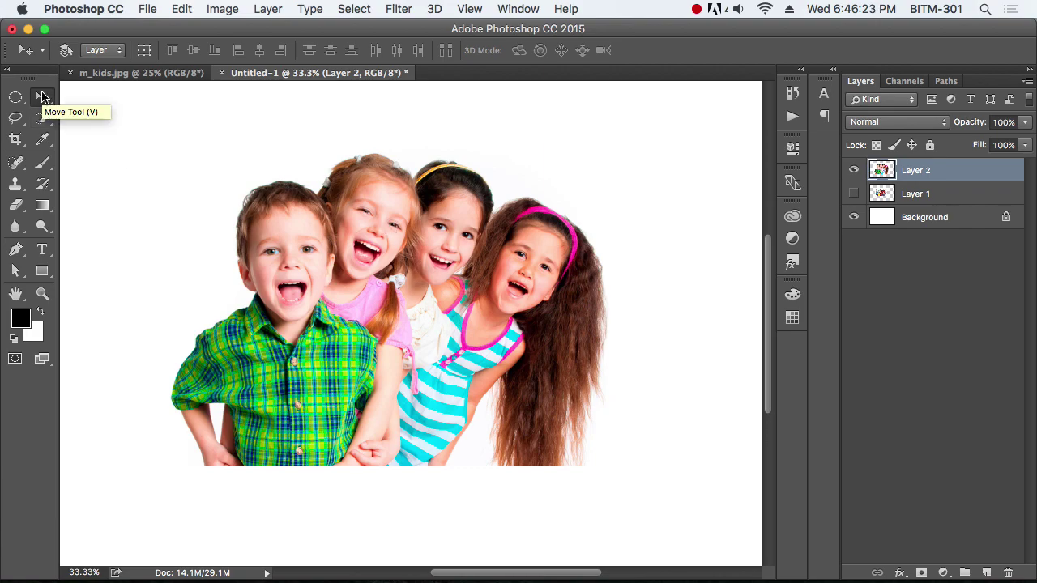
drag(401, 263, 412, 243)
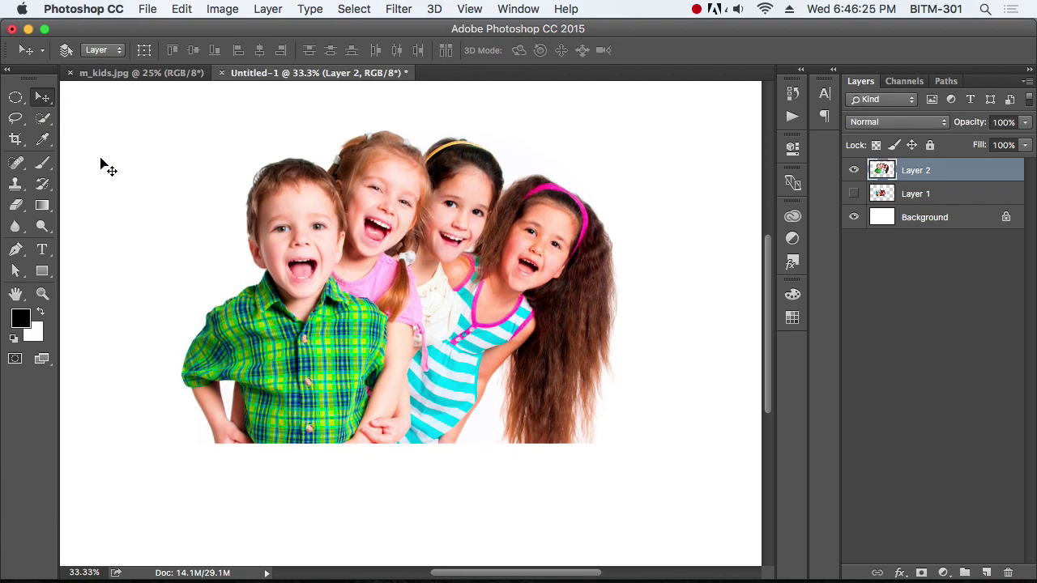
Step: Draw a rectangular marquee selection starting at the boy's eye, and shift and resize it over the left edge of his head and the white background
click(16, 98)
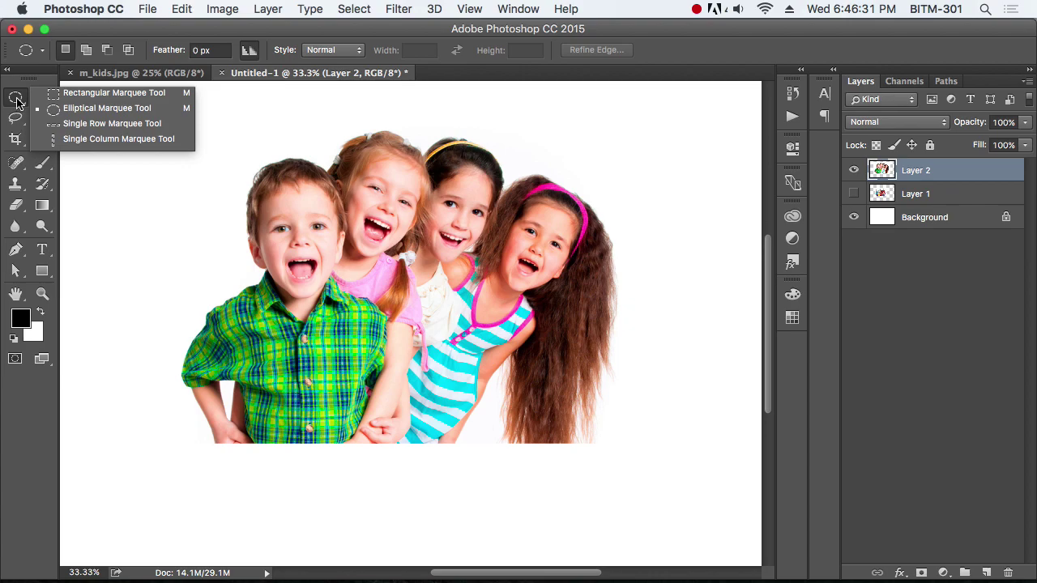
click(92, 94)
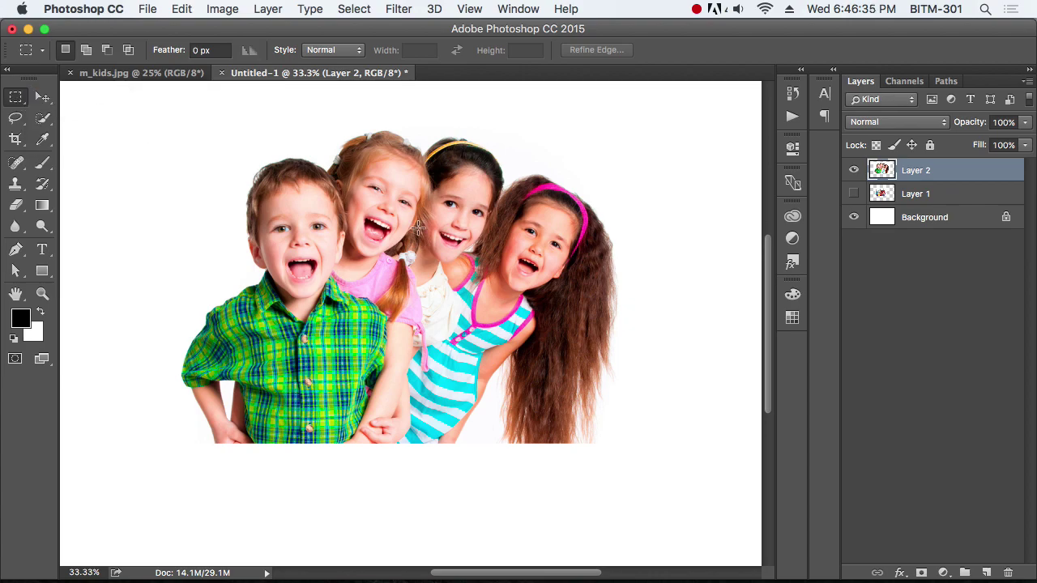
key(space)
drag(285, 209, 383, 289)
key(super+space)
key(space)
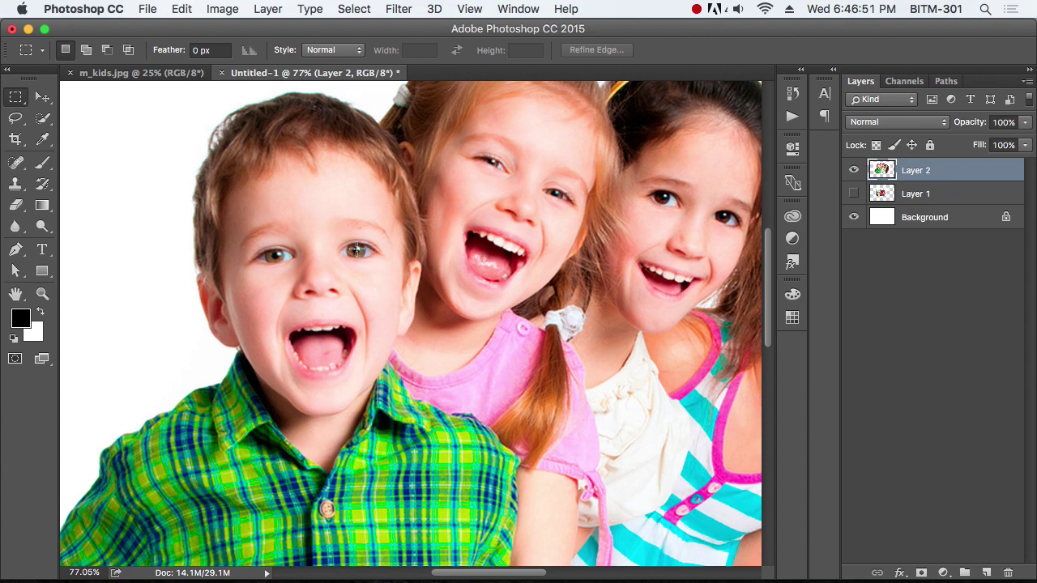
drag(356, 250, 493, 352)
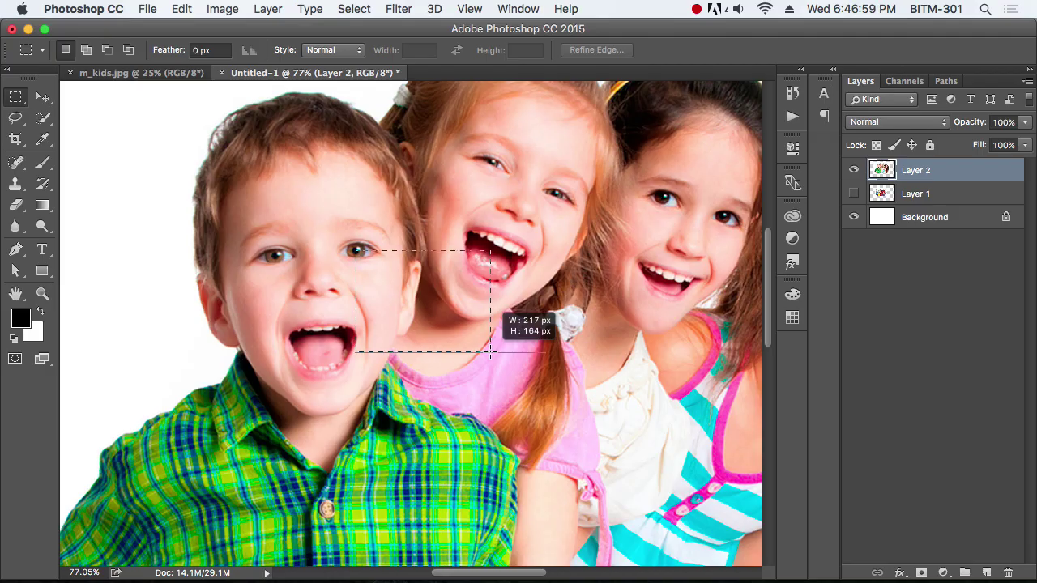
key(alt)
mouse_move(490, 353)
mouse_down()
mouse_move(419, 324)
mouse_move(390, 290)
mouse_move(407, 285)
mouse_move(443, 318)
mouse_move(439, 341)
mouse_move(424, 339)
mouse_move(454, 347)
mouse_move(423, 326)
mouse_move(694, 461)
mouse_move(386, 339)
mouse_move(576, 441)
mouse_move(413, 320)
mouse_move(571, 418)
mouse_move(407, 333)
mouse_move(496, 356)
mouse_move(515, 318)
mouse_move(343, 236)
mouse_move(218, 207)
mouse_move(189, 164)
mouse_move(441, 367)
mouse_move(391, 395)
mouse_move(229, 237)
mouse_move(200, 281)
mouse_move(600, 520)
mouse_move(472, 486)
mouse_move(237, 315)
mouse_up()
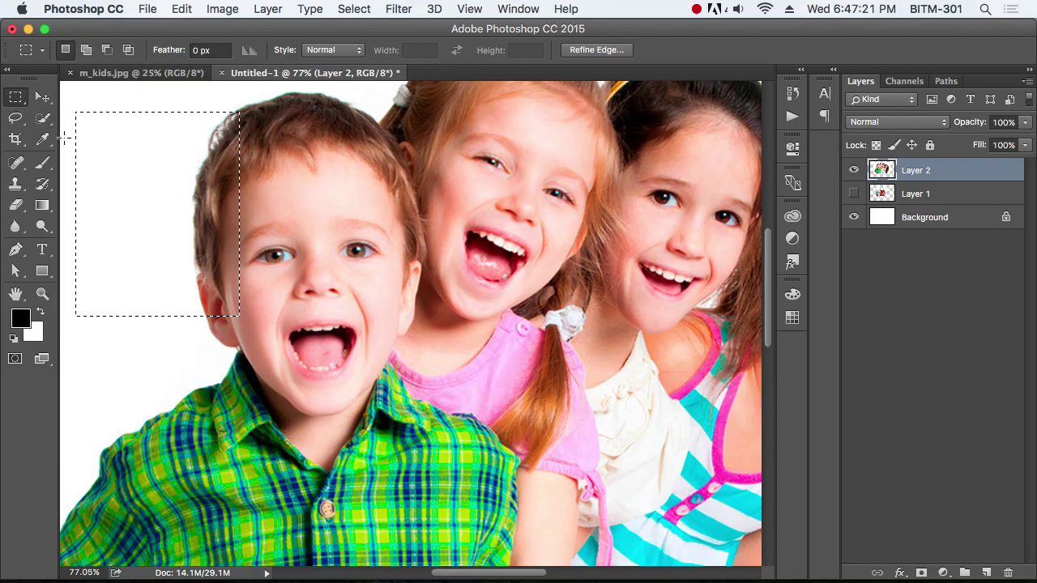
Step: Switch to the Elliptical Marquee Tool and return to the Rectangular Marquee Tool
right_click(19, 100)
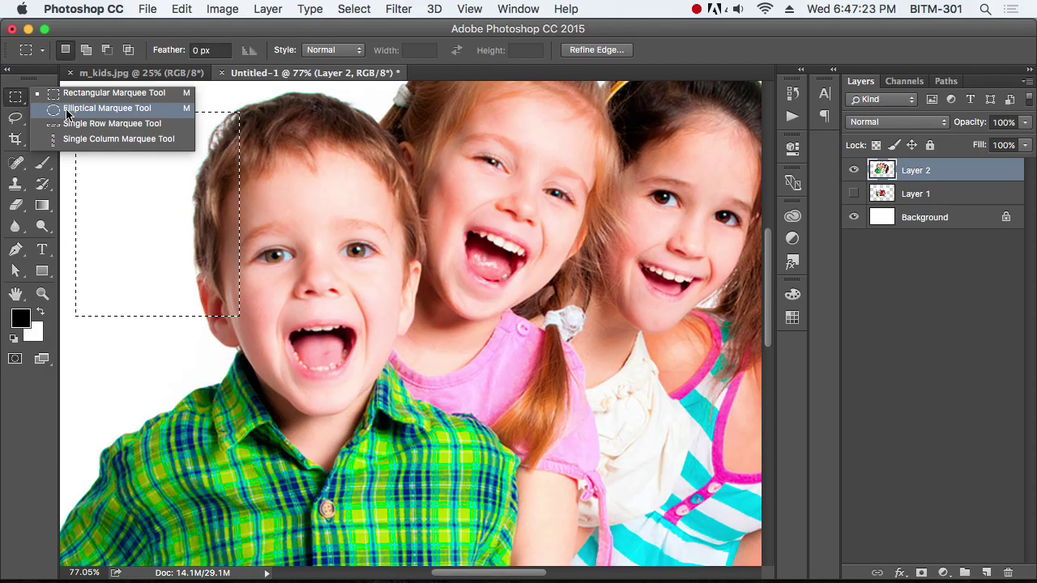
click(68, 112)
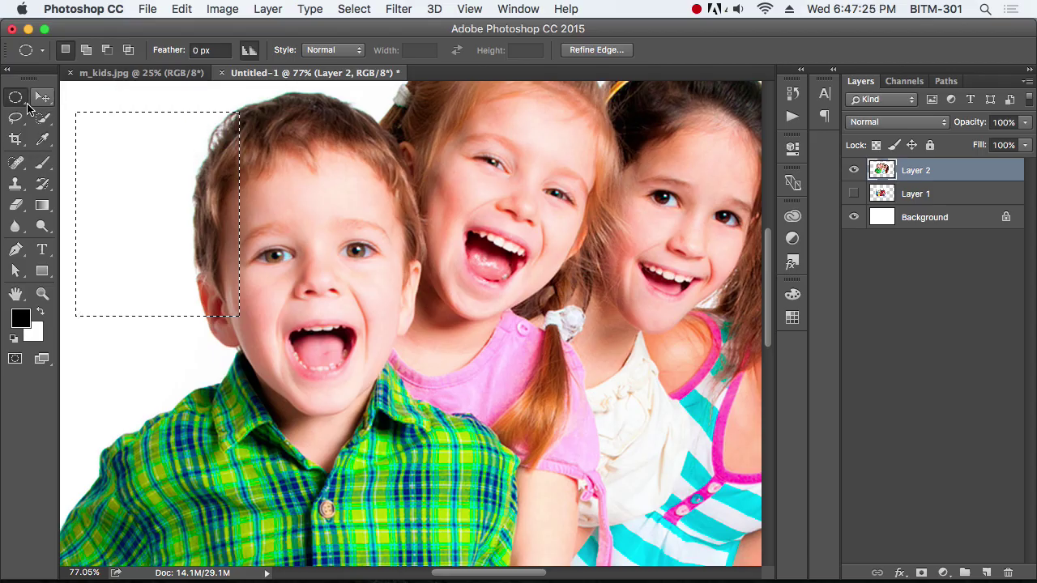
right_click(17, 99)
click(73, 99)
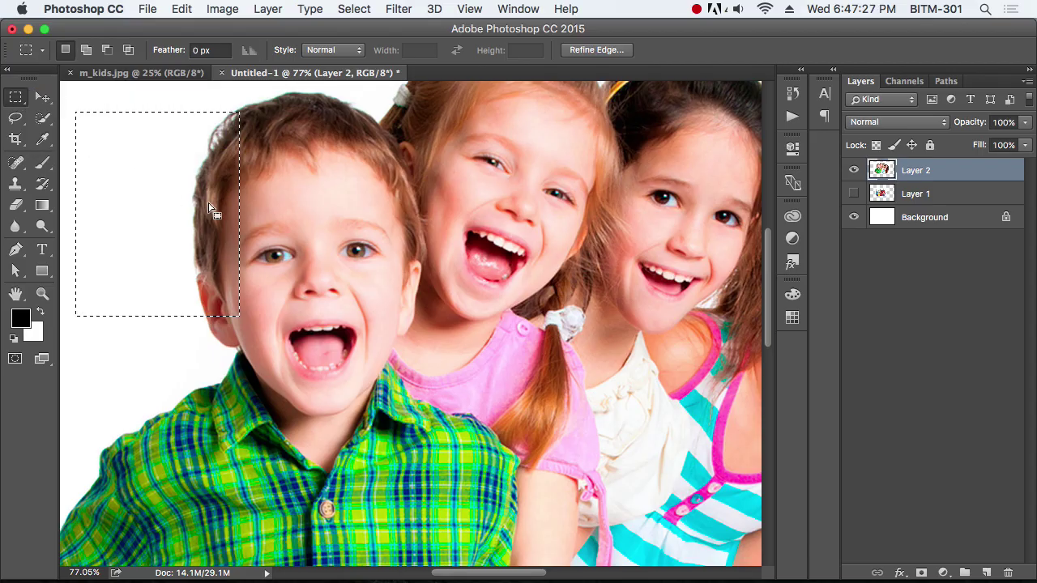
Step: Move the existing marquee over the boy's face, clear the pixels inside it and undo the clearing
drag(209, 207, 364, 304)
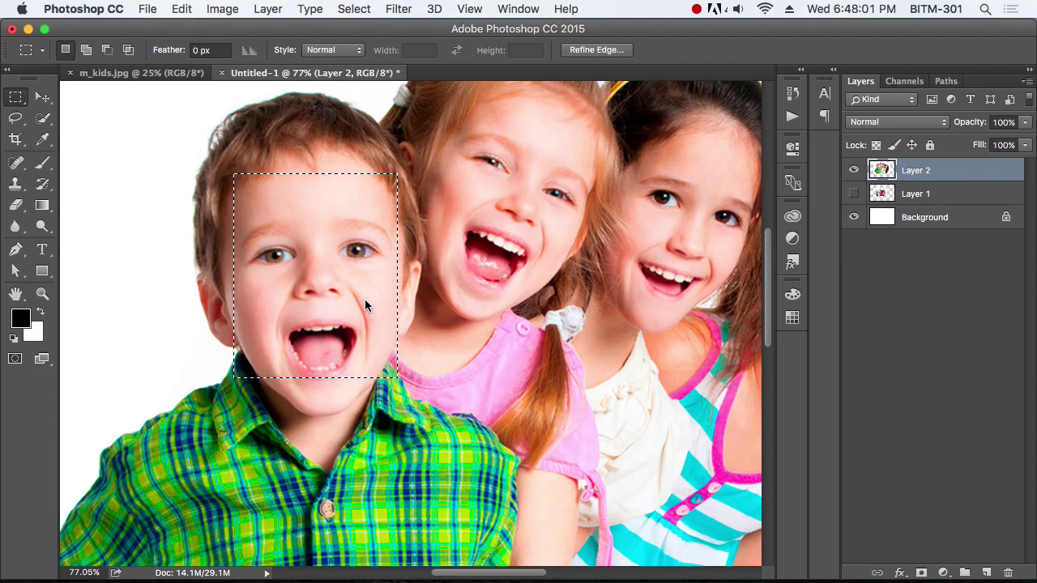
key(Delete)
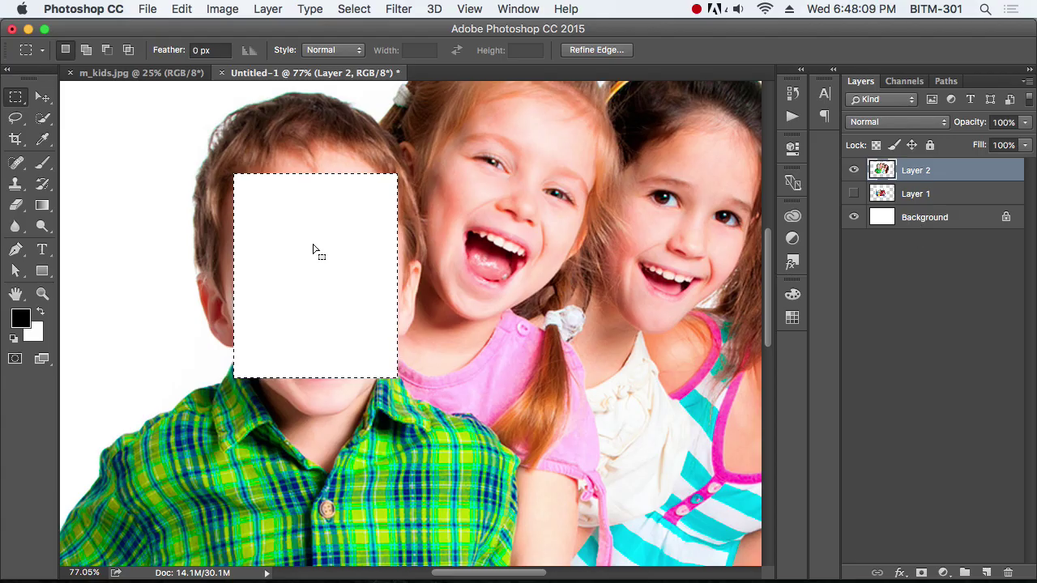
key(super+z)
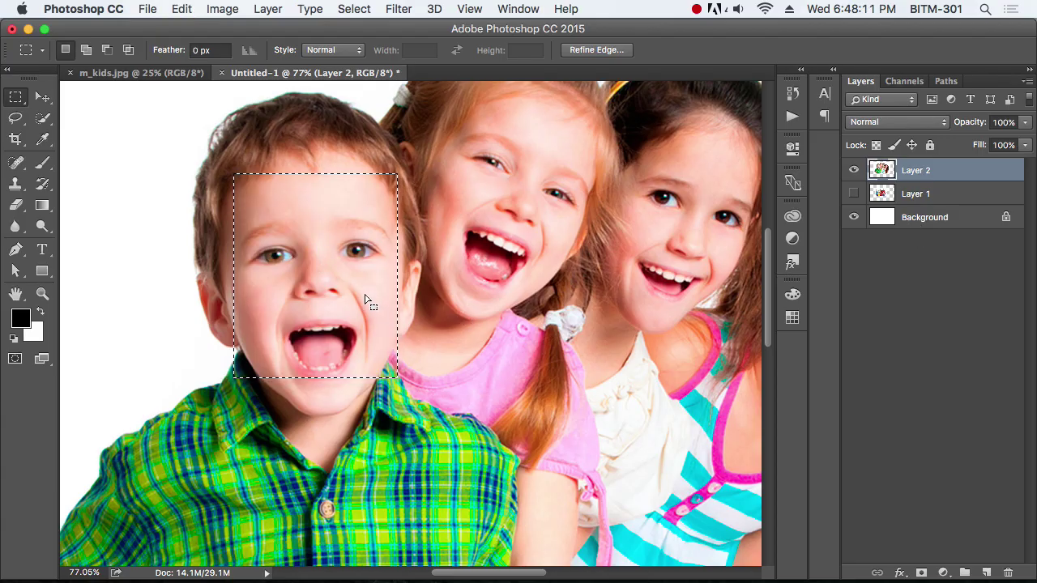
Step: Copy the selected face from Layer 2, clear the selection and paste the copy as a new layer
click(181, 9)
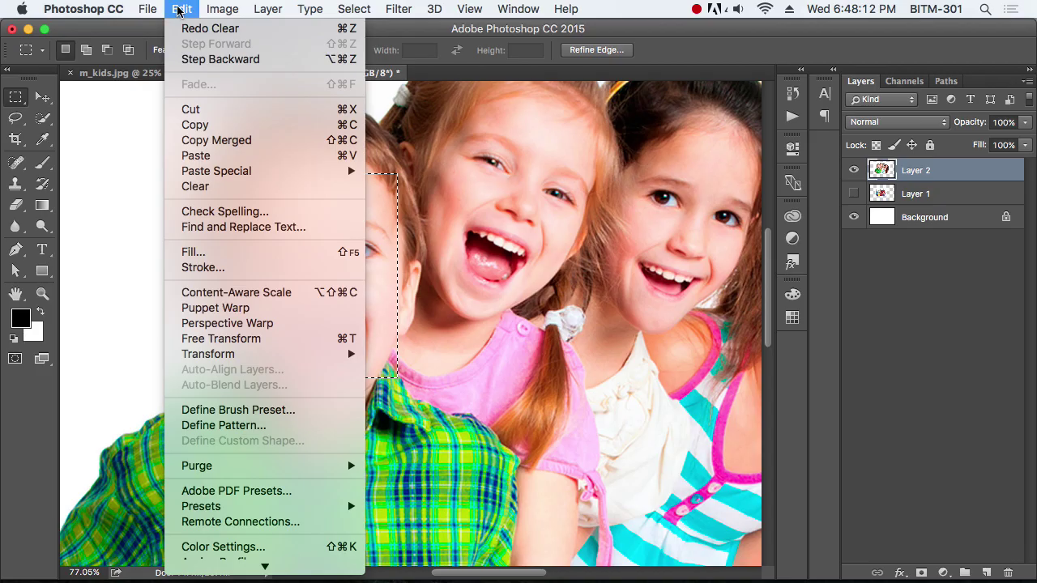
click(226, 126)
click(512, 253)
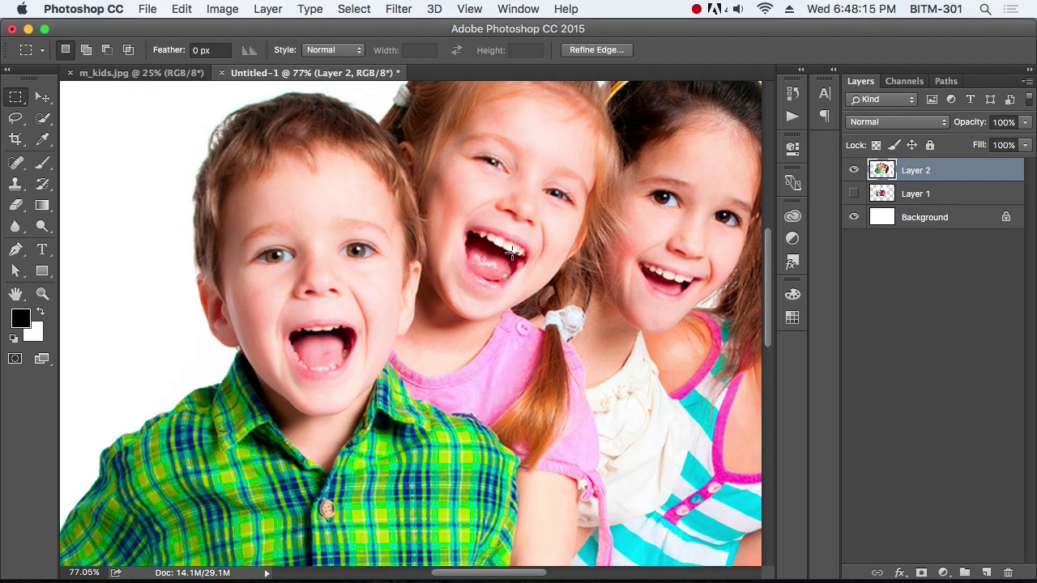
key(super+v)
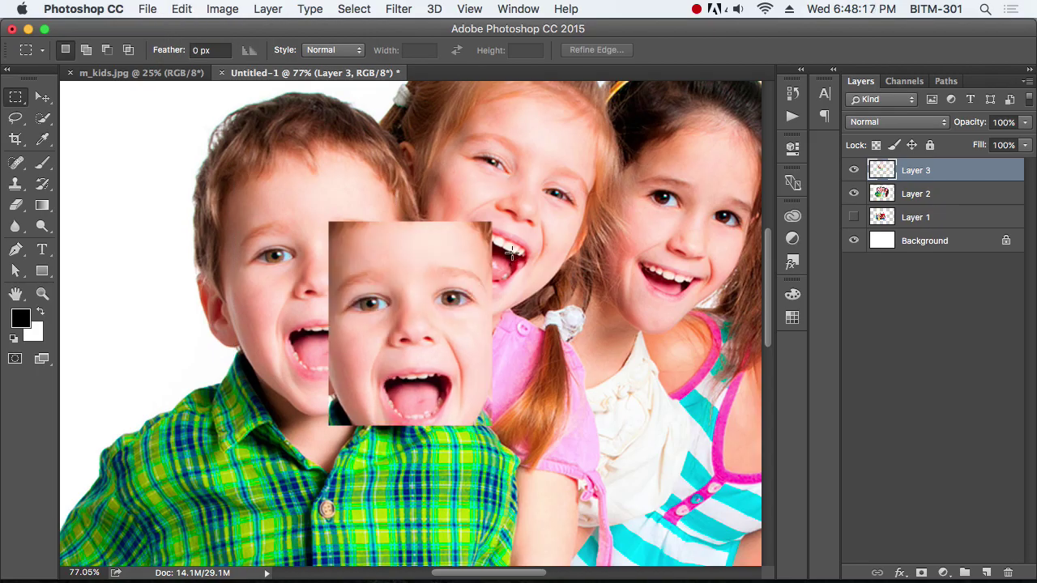
Step: Move the pasted face straight down over the boy's shirt with the Move Tool, and hide its layer
key(v)
drag(426, 352, 451, 455)
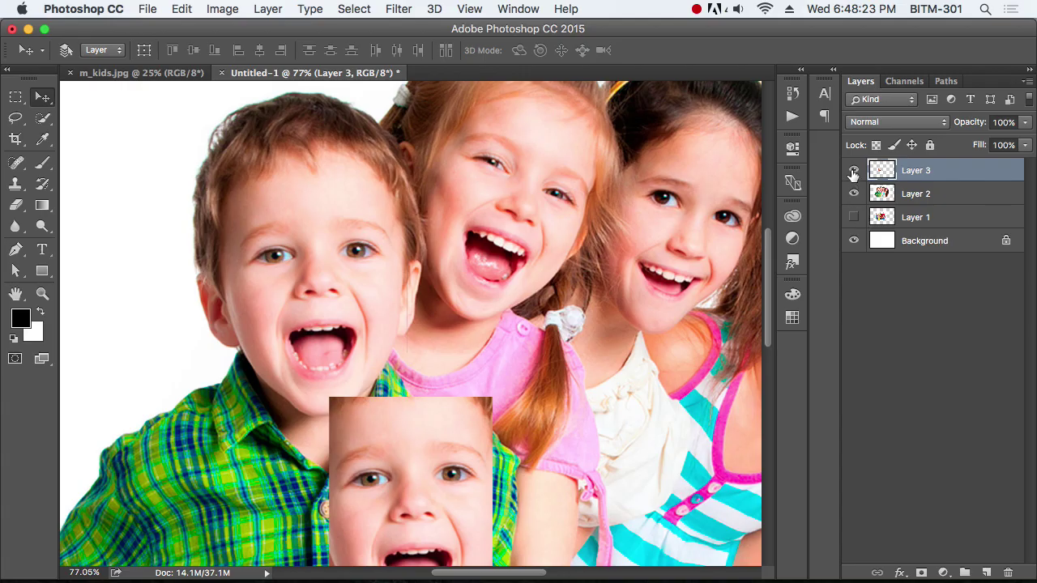
click(854, 170)
Step: Draw a rectangular marquee around the boy's face and try to fill it with the foreground colour on hidden Layer 3
key(m)
drag(236, 179, 393, 408)
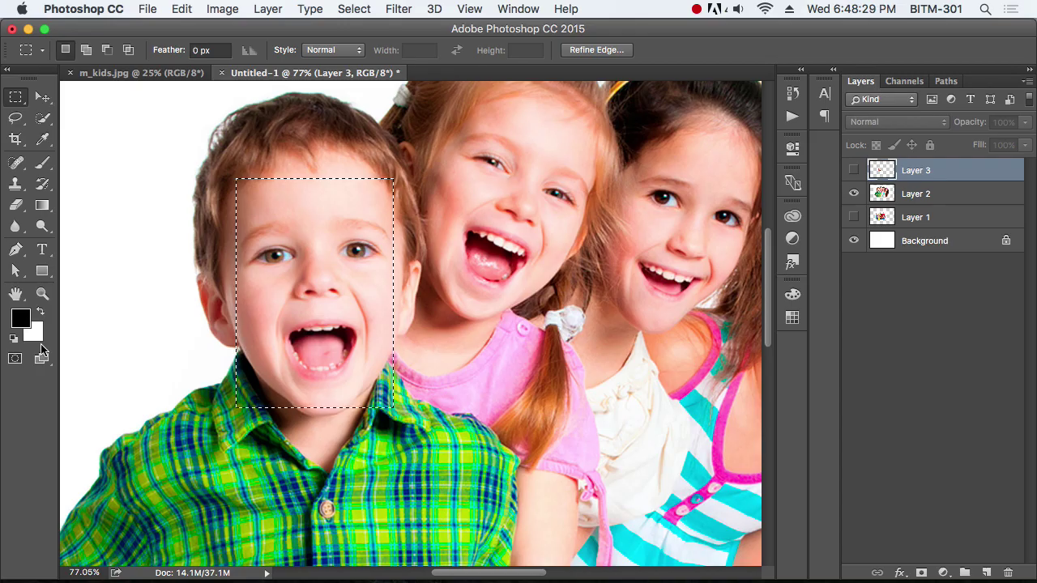
key(alt+BackSpace)
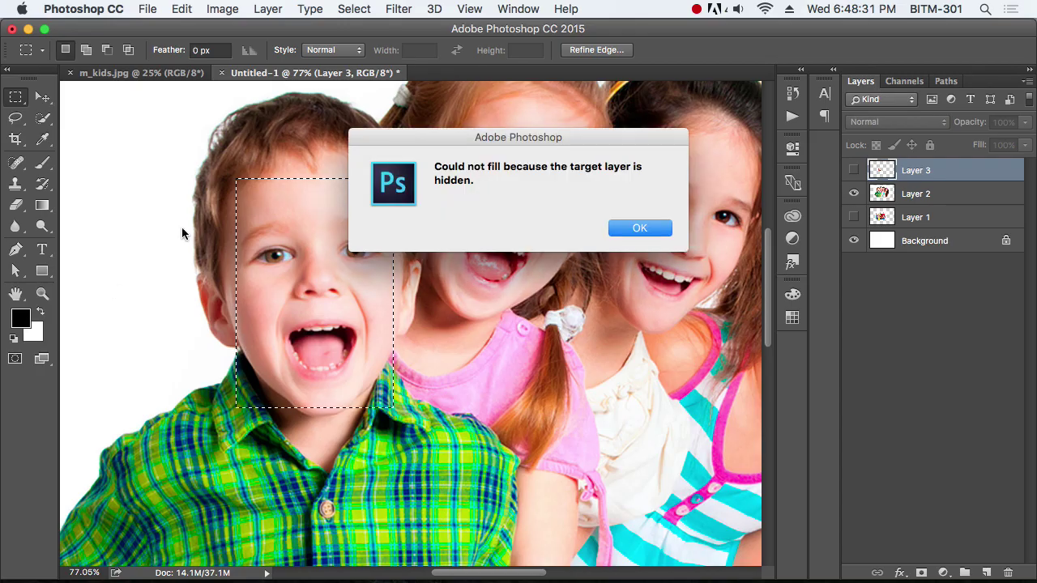
click(640, 231)
Step: Fill the selected face area on Layer 2 with the black foreground colour and replace it with the white background colour
click(928, 196)
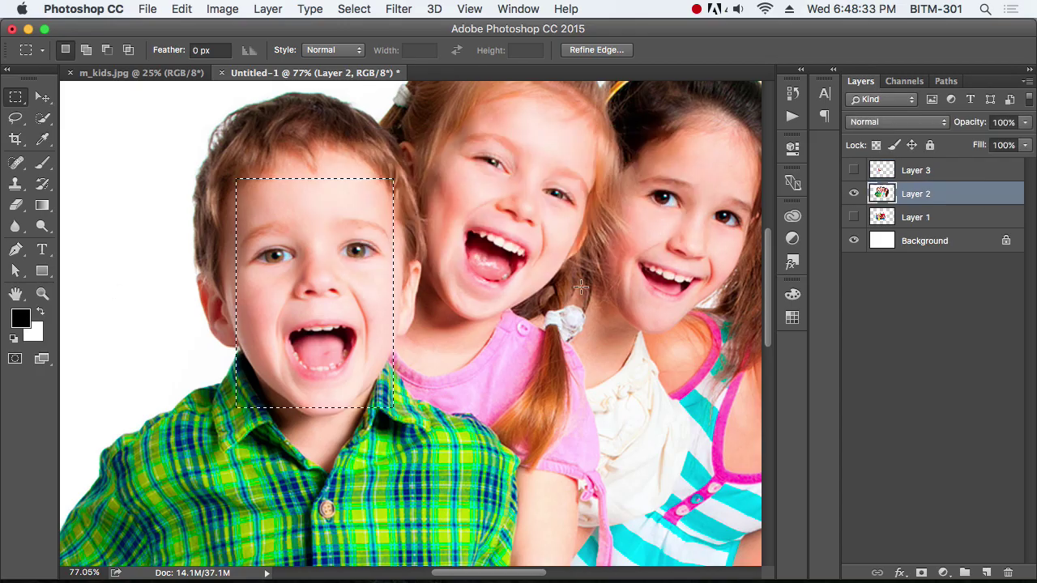
key(alt+BackSpace)
key(super+BackSpace)
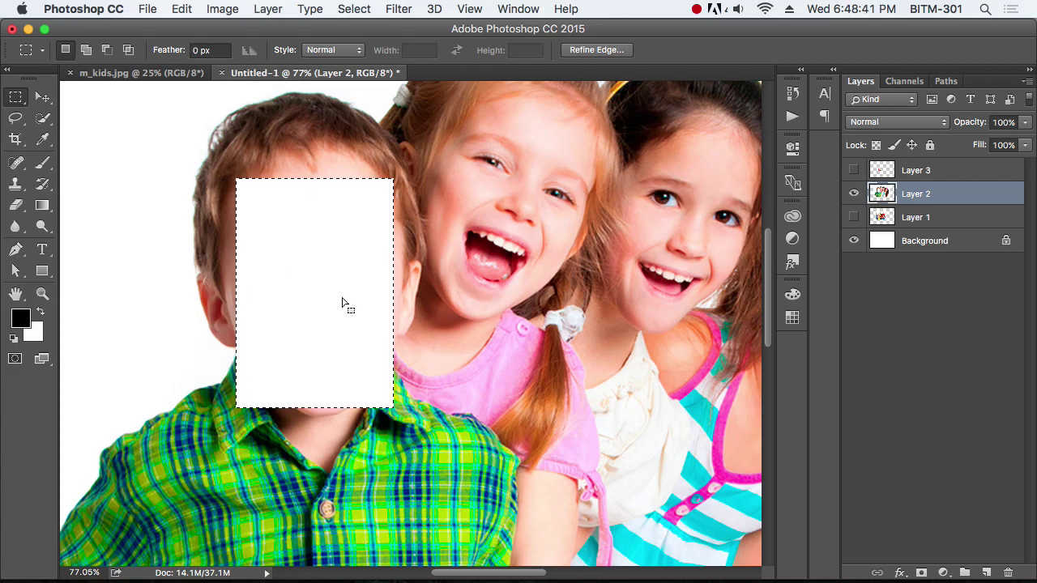
Step: Clear the selection and fill the whole Background layer with the black foreground colour
click(908, 243)
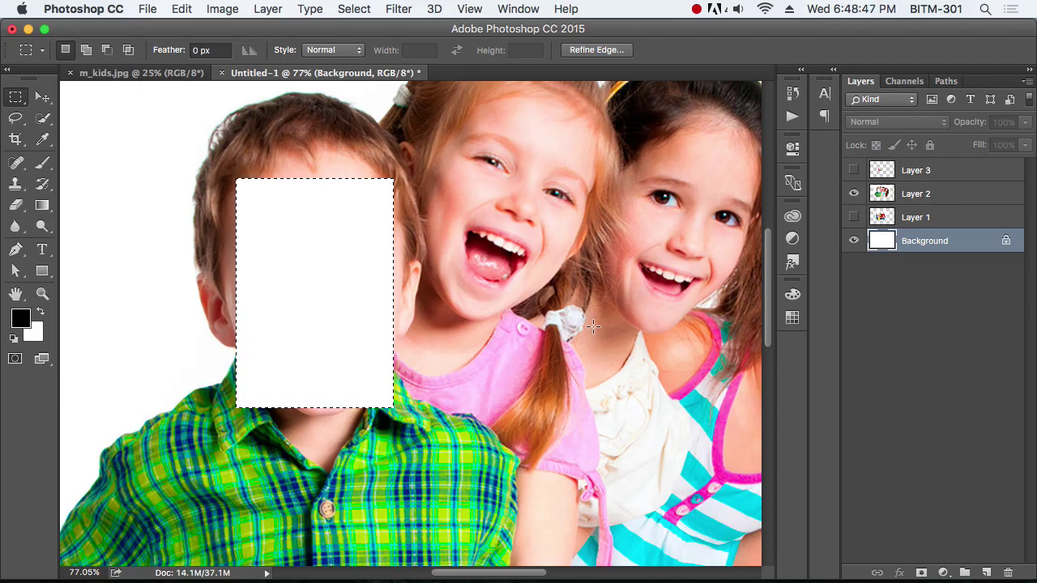
key(super+d)
key(alt+BackSpace)
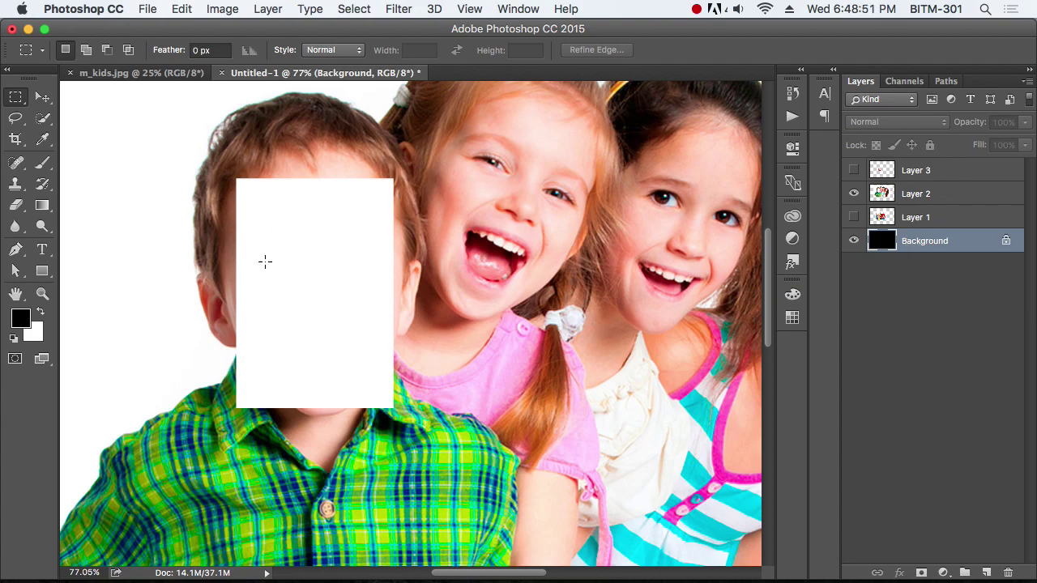
Step: Make Layer 2 active and draw a rectangular marquee around the white rectangle covering the boy's face
click(940, 195)
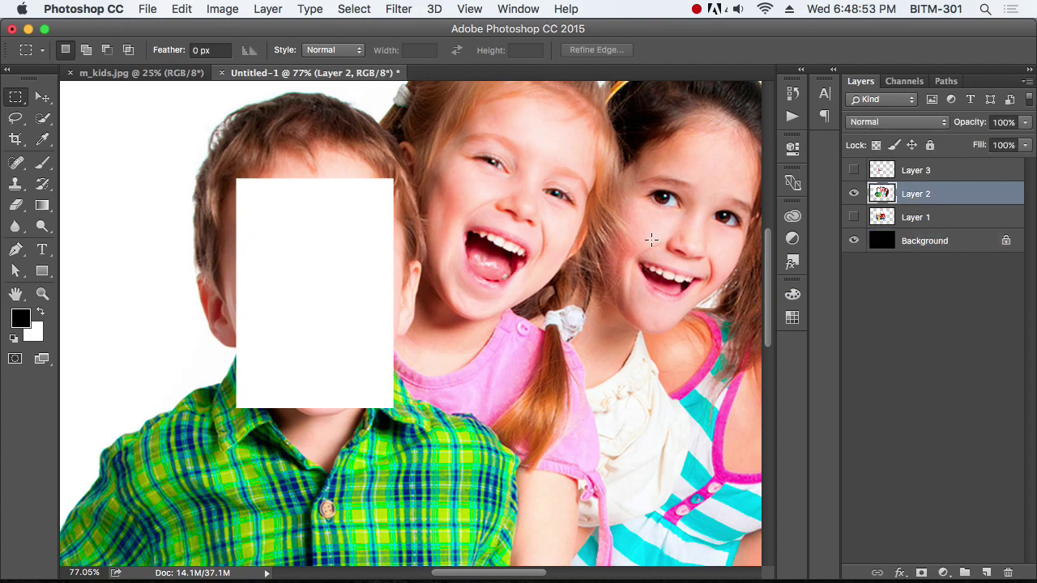
drag(236, 175, 407, 416)
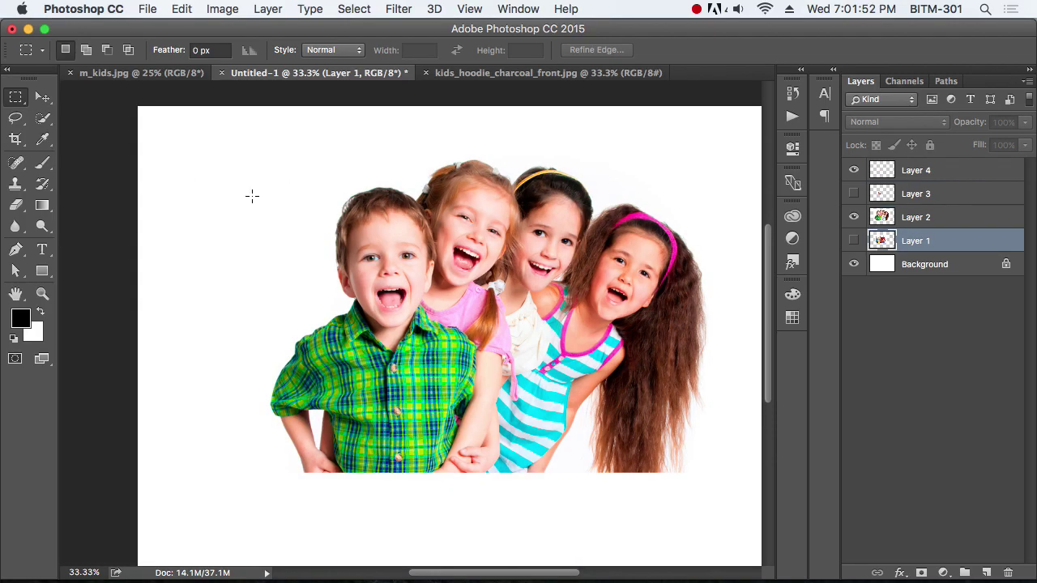
Step: Draw a rectangular marquee on the white area beside the boy's head, reposition it and clear the selection
click(15, 96)
click(94, 95)
drag(278, 204, 326, 300)
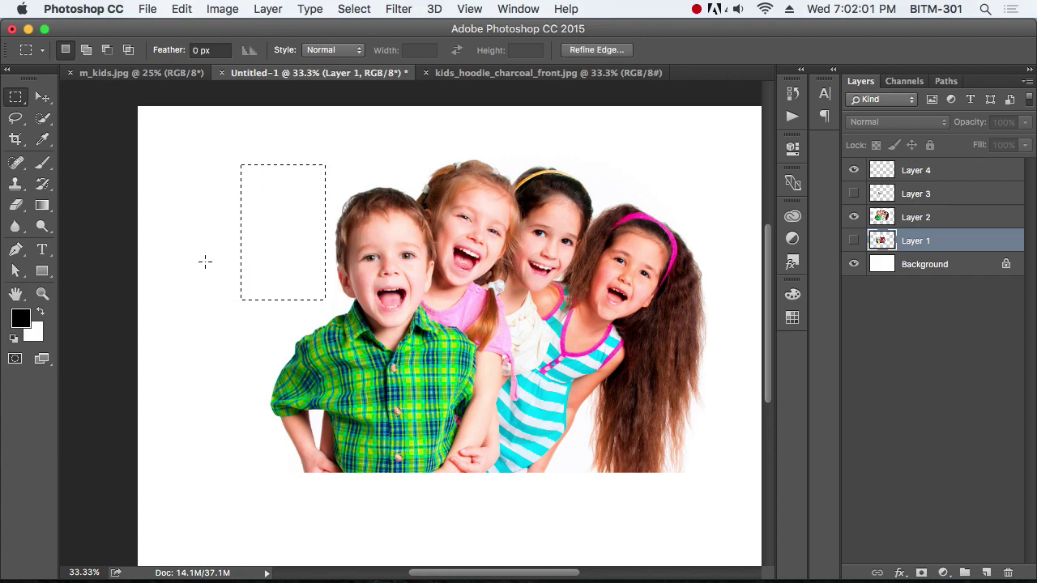
click(222, 242)
drag(256, 246, 241, 263)
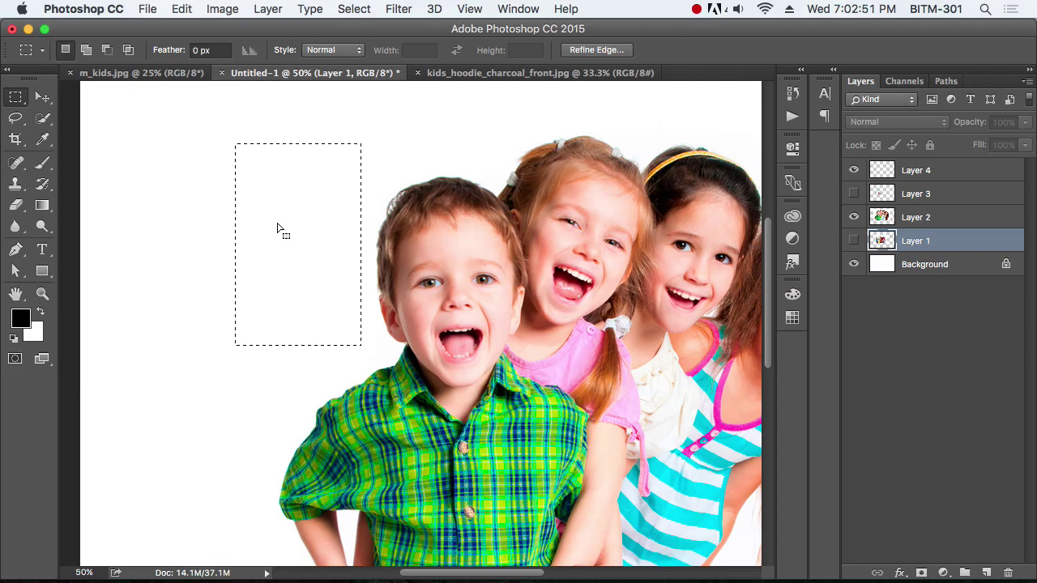
click(197, 214)
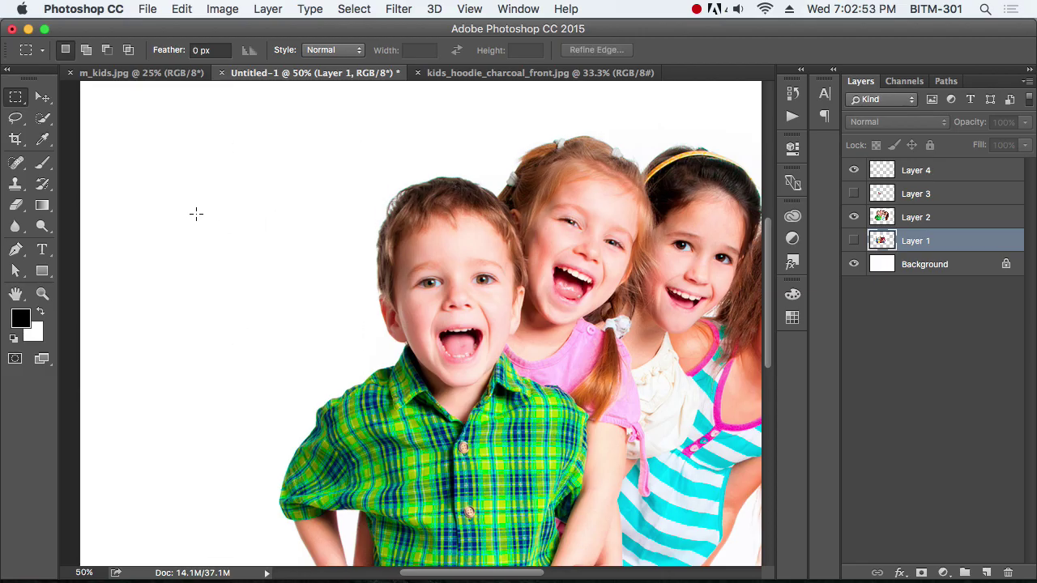
Step: Draw another rectangular marquee on the white area beside the boy and remove it with the Deselect command
drag(190, 148, 313, 306)
click(310, 8)
mouse_move(337, 8)
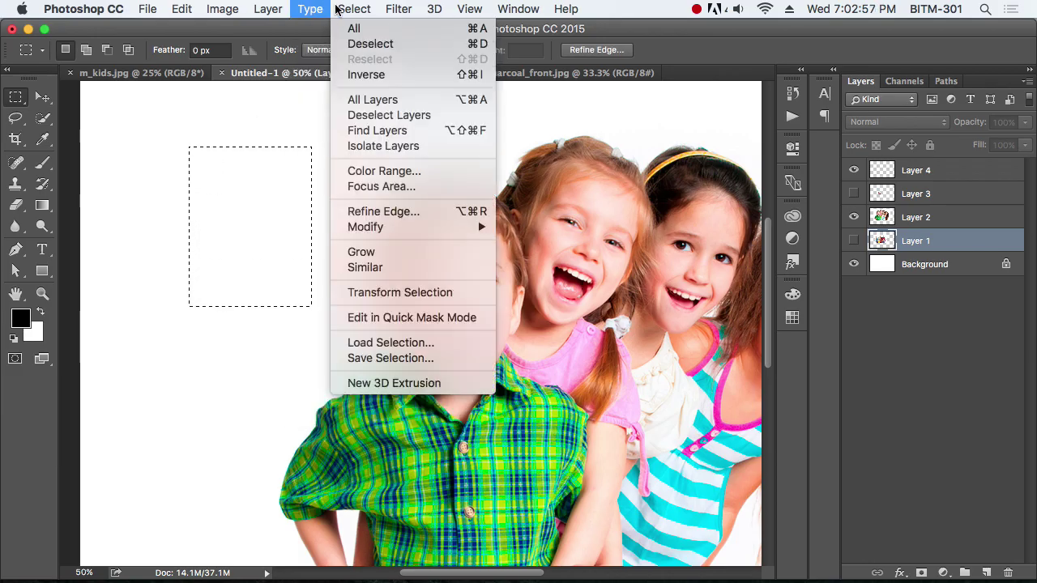
click(474, 45)
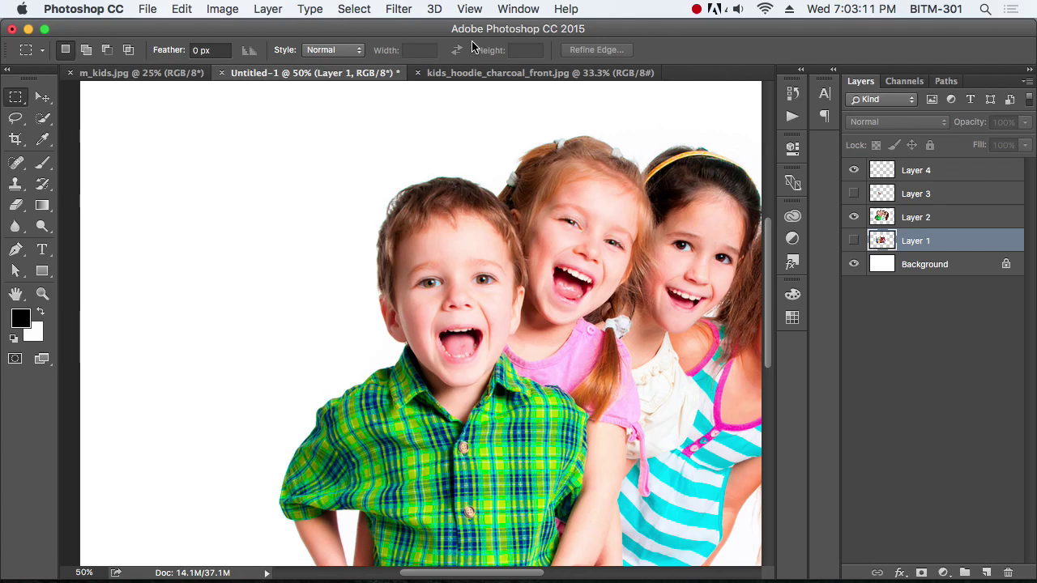
Step: Draw a large rectangular marquee beside the boy, activate Layer 2 and turn the selection into a border 10 pixels wide
drag(152, 139, 347, 366)
click(915, 223)
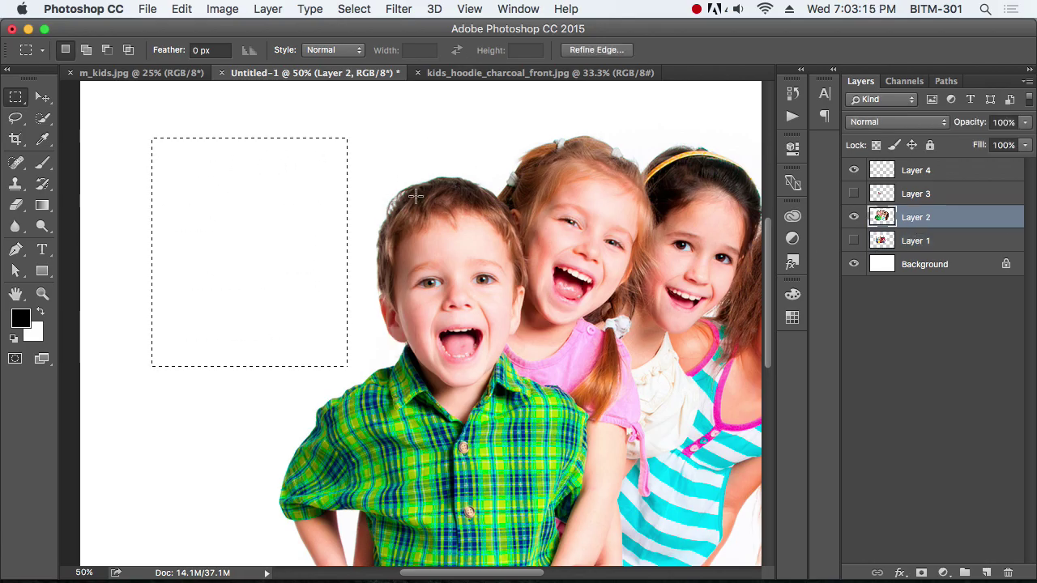
click(354, 11)
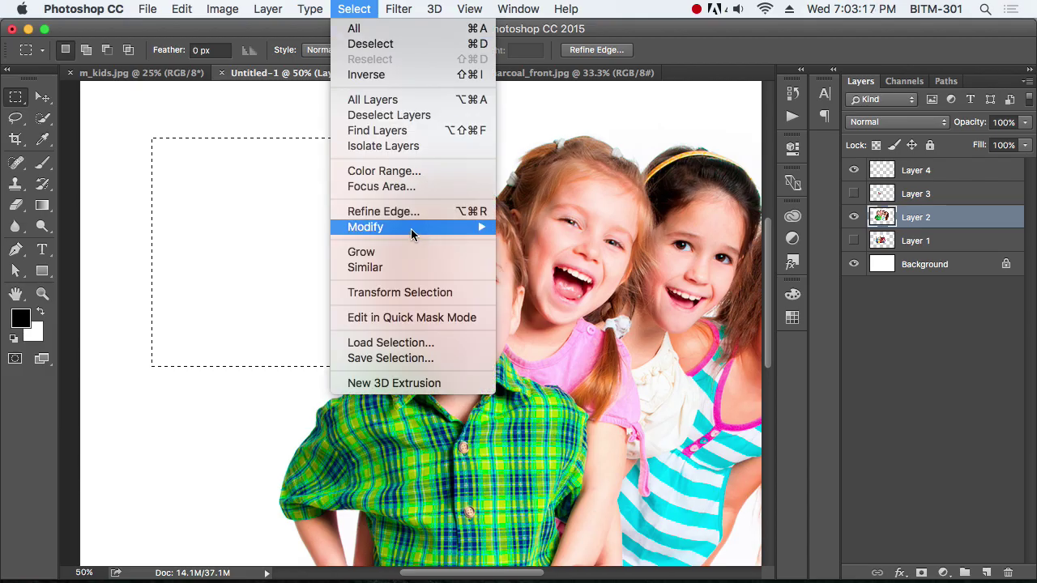
mouse_move(425, 233)
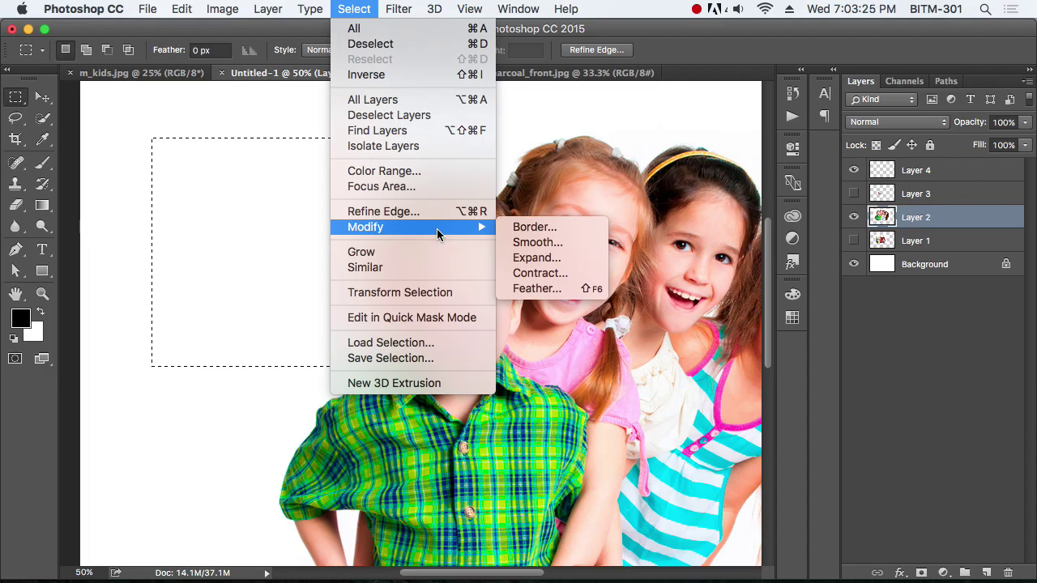
click(535, 227)
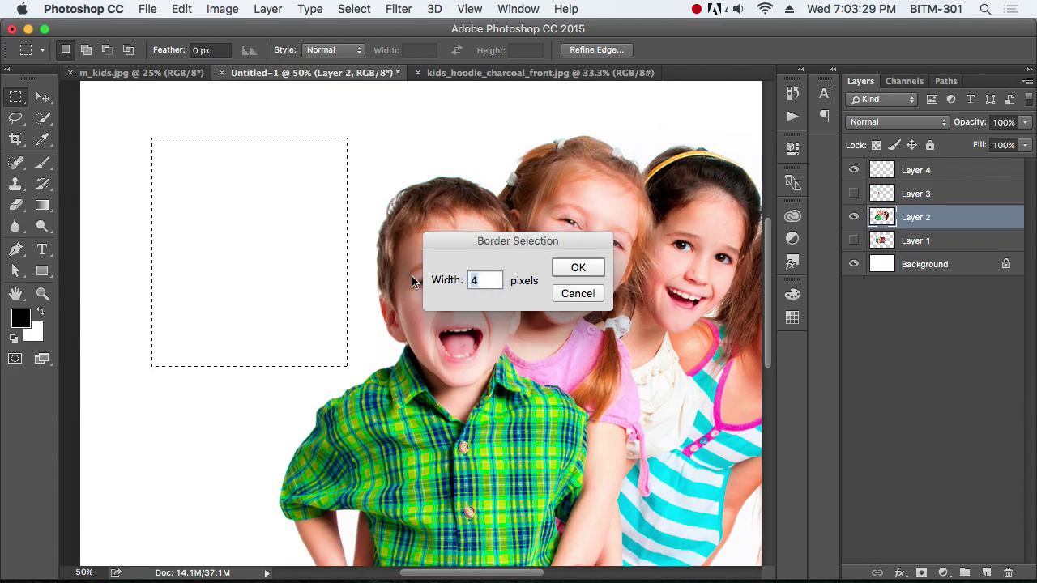
text(10)
key(Return)
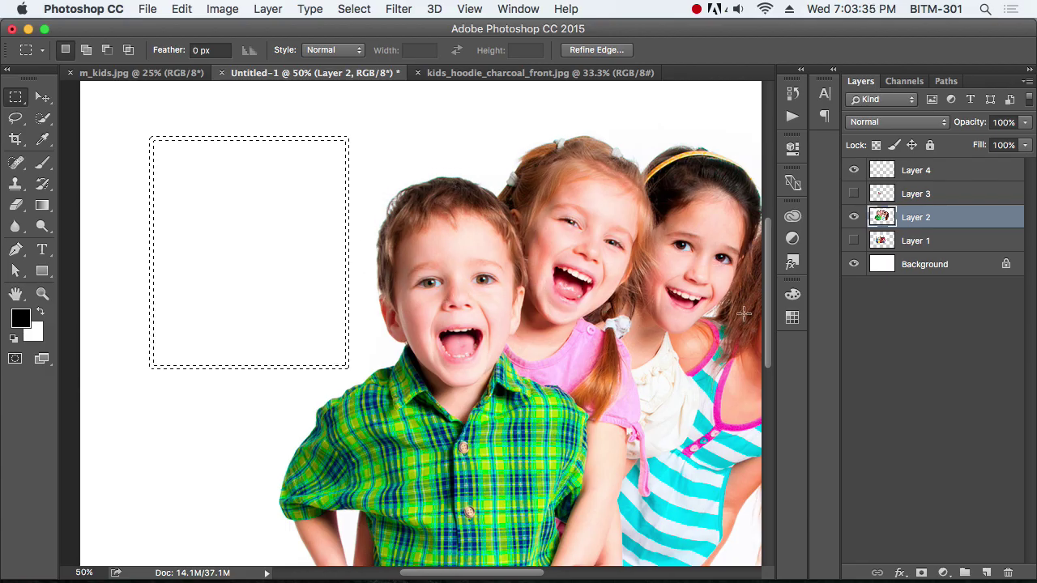
Step: Fill the border selection on Layer 2 with black and clear the selection
key(alt+BackSpace)
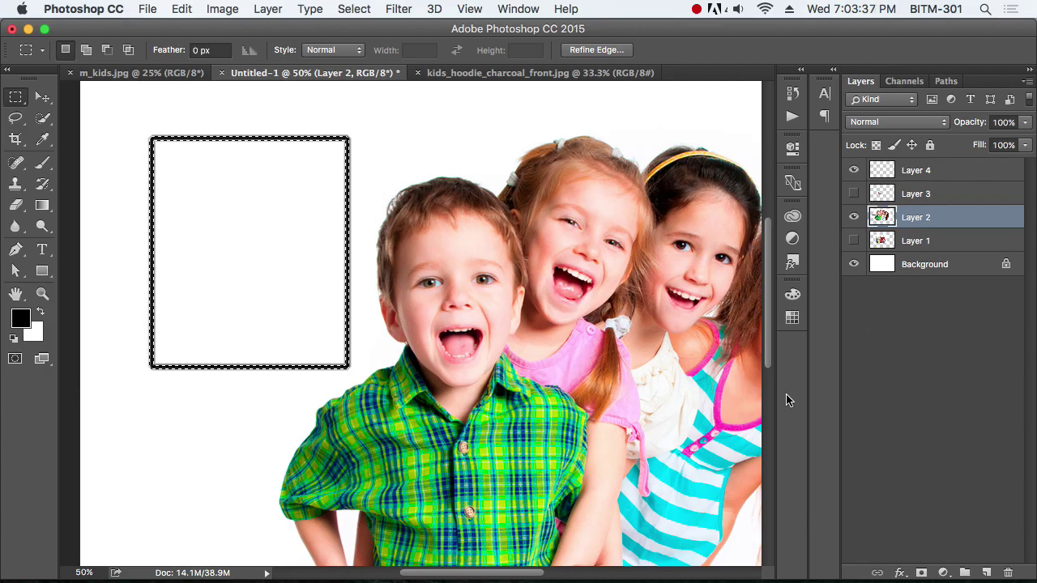
key(super+d)
Step: Draw a rectangular marquee around the black frame, delete the frame from Layer 2 and clear the selection
drag(327, 134, 489, 211)
drag(585, 272, 443, 264)
drag(616, 313, 454, 280)
drag(590, 301, 434, 268)
drag(221, 223, 465, 481)
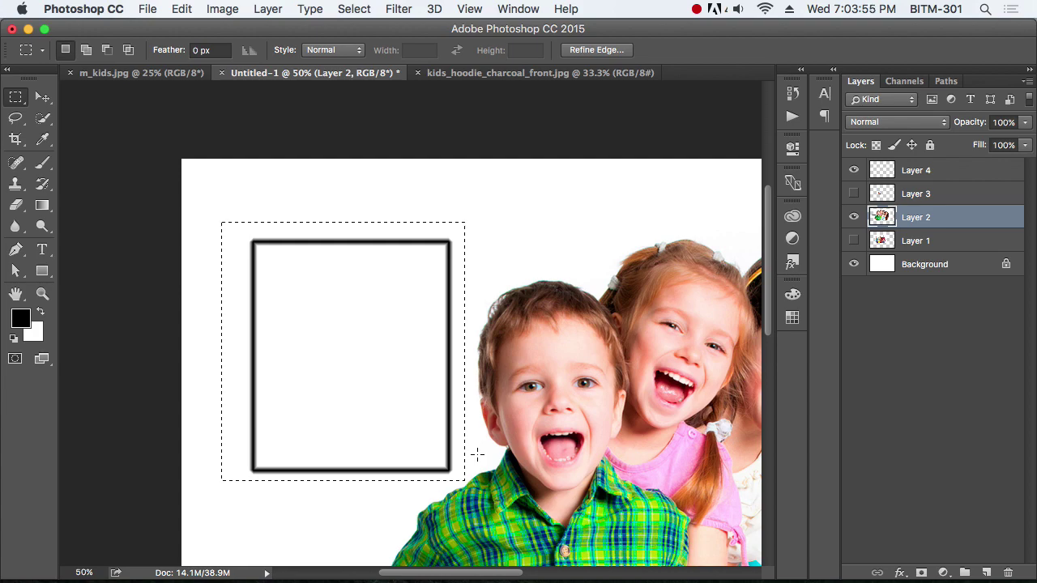
key(Delete)
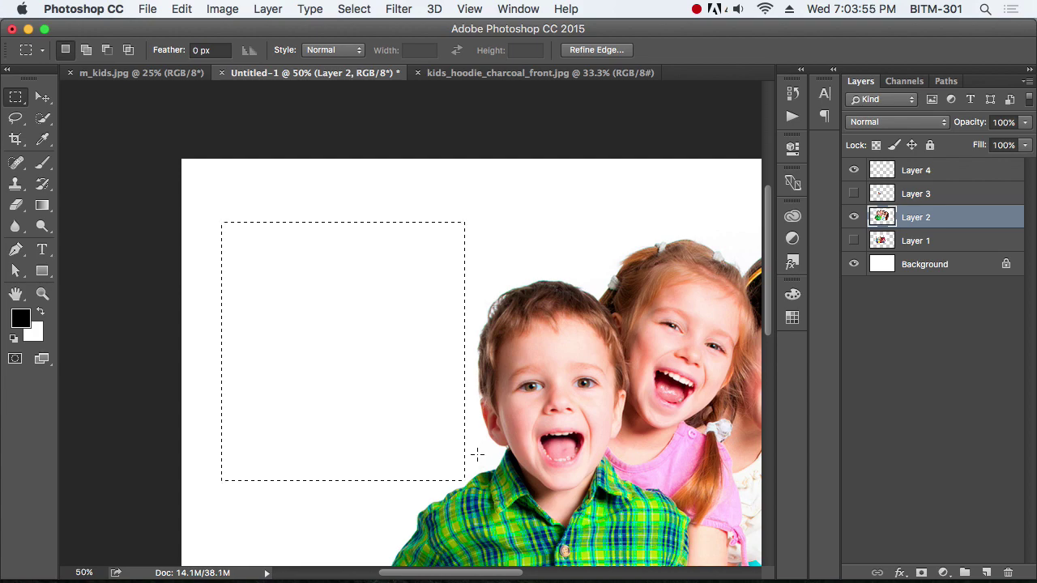
click(421, 284)
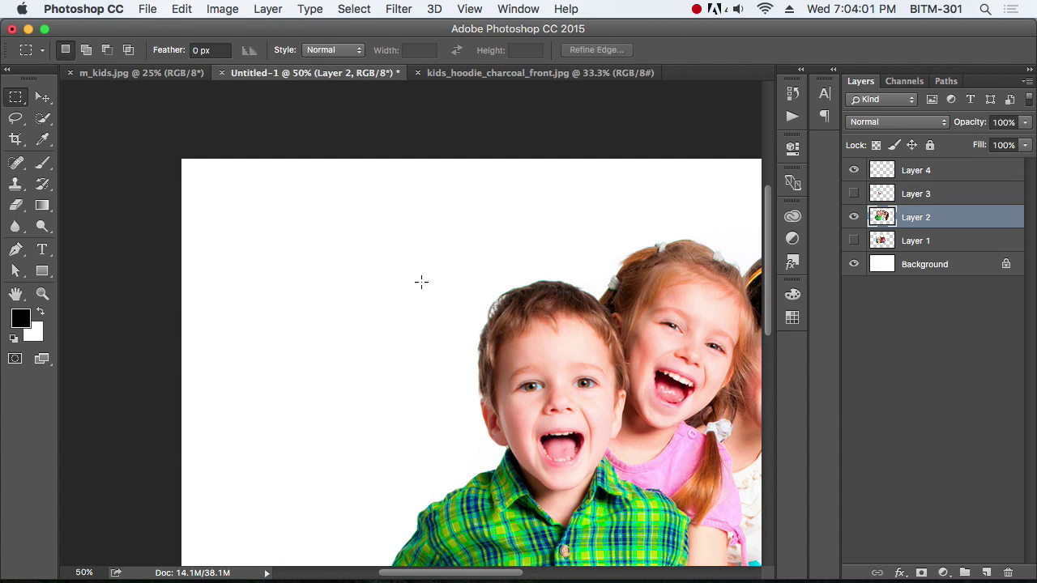
Step: Draw a rectangular marquee on the white area beside the boy and smooth the selection with a 15-pixel sample radius
drag(261, 236, 430, 457)
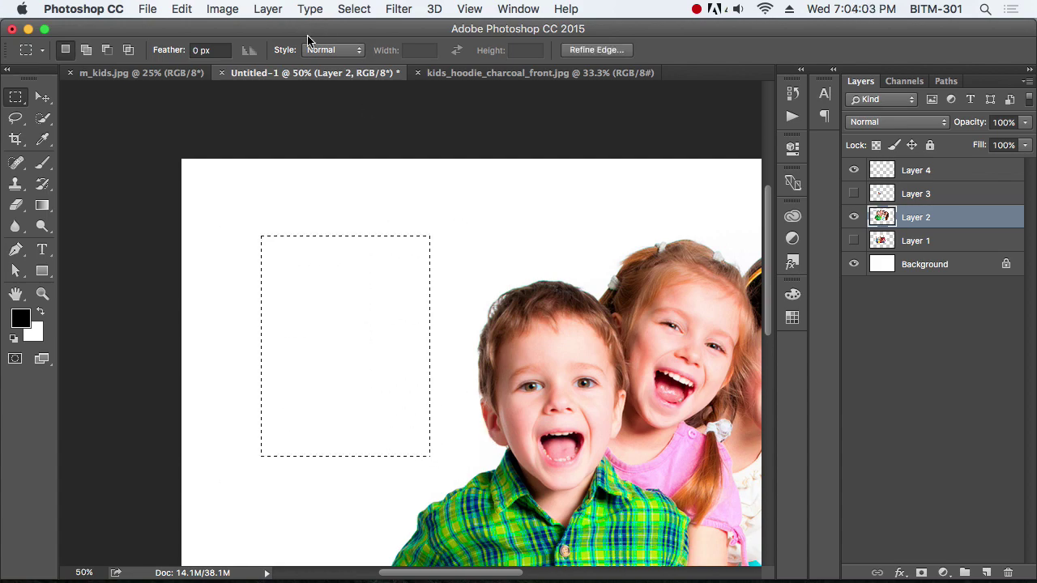
click(267, 8)
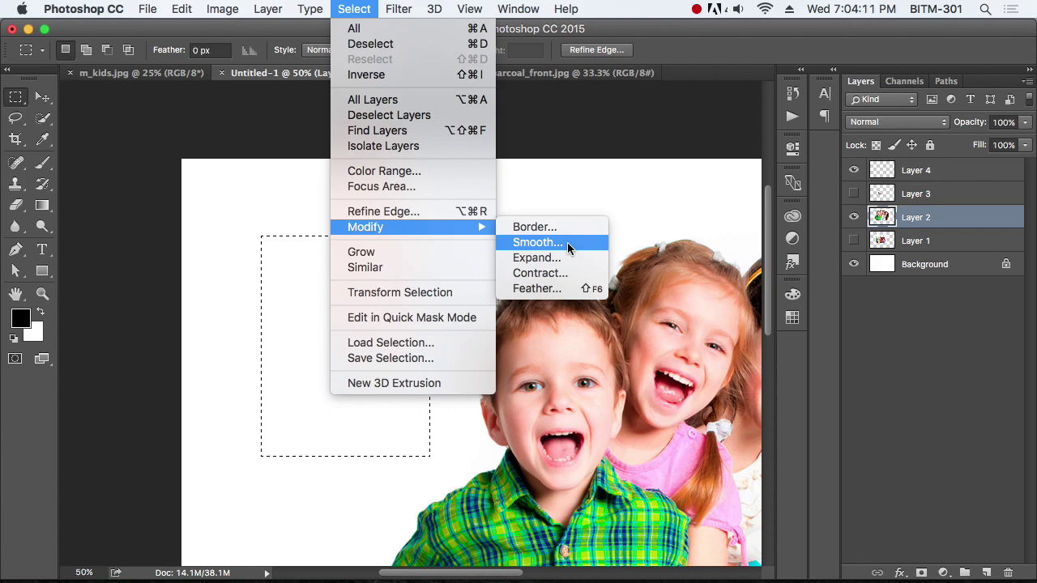
click(567, 242)
drag(484, 249, 656, 298)
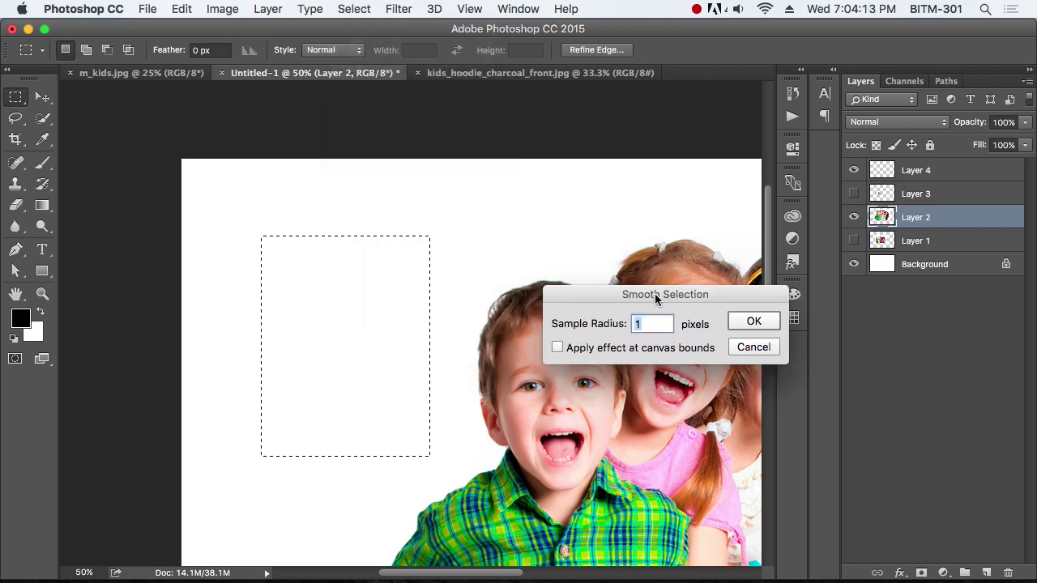
text(15)
key(Return)
Step: Fill the rounded selection on Layer 2 with black and deselect it to examine the smoothed corners
drag(436, 231, 527, 304)
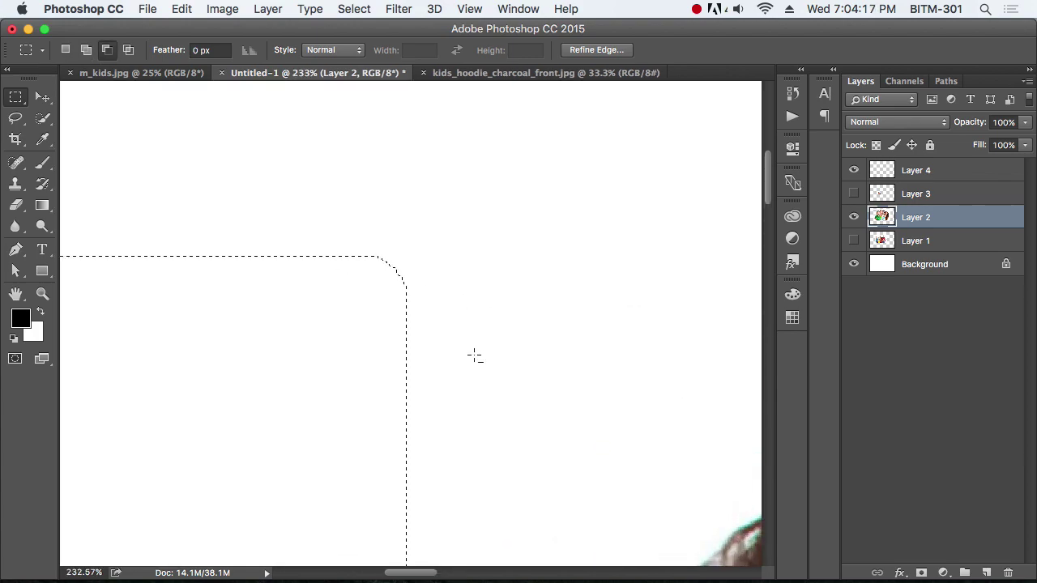
key(alt+BackSpace)
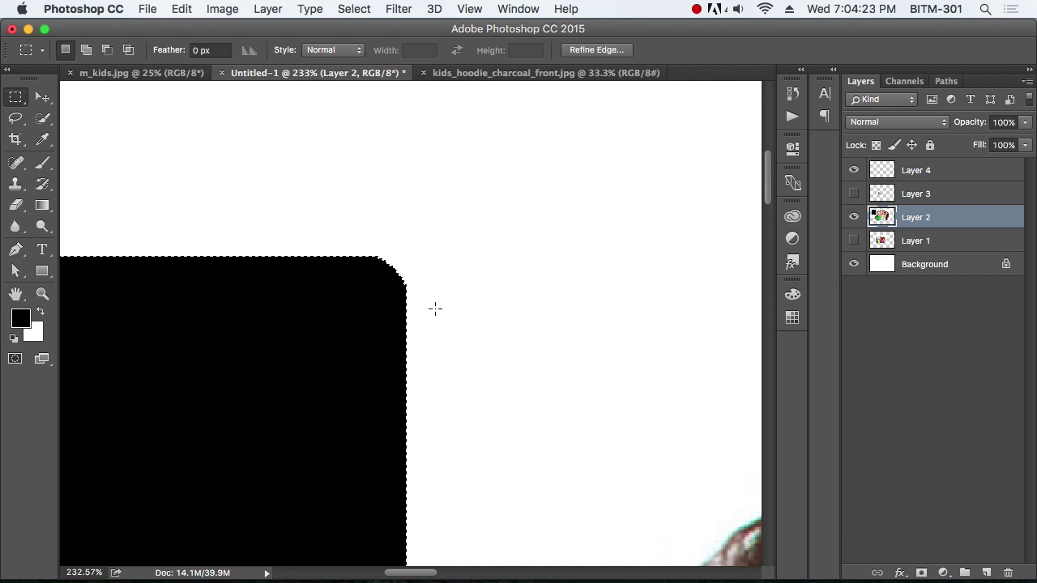
key(super+d)
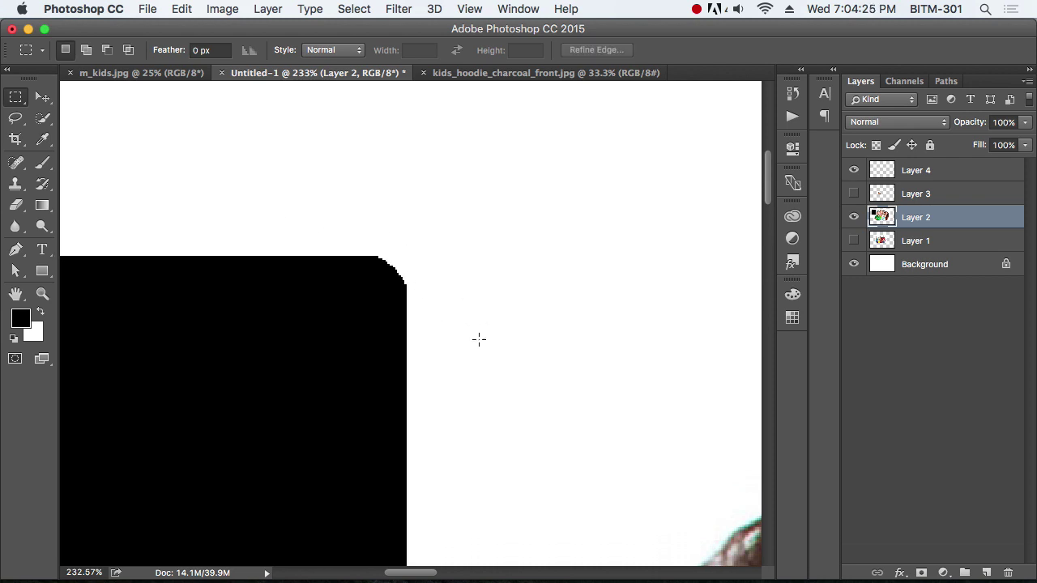
alt+click(397, 319)
alt+click(397, 318)
alt+click(397, 318)
alt+click(397, 317)
alt+click(397, 318)
drag(382, 309, 417, 279)
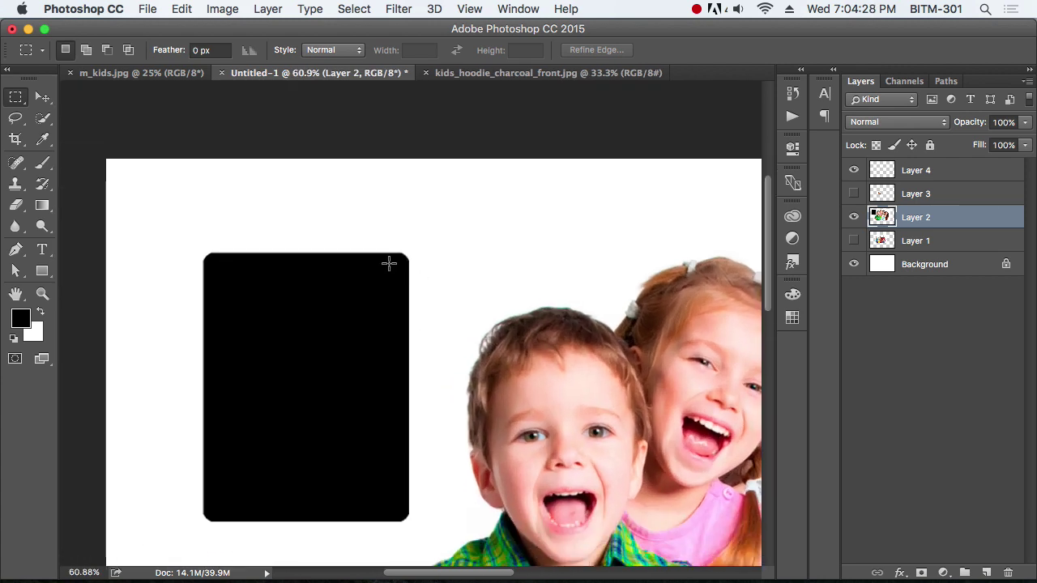
Step: Undo the black fill on Layer 2 and clear the rounded selection
click(15, 97)
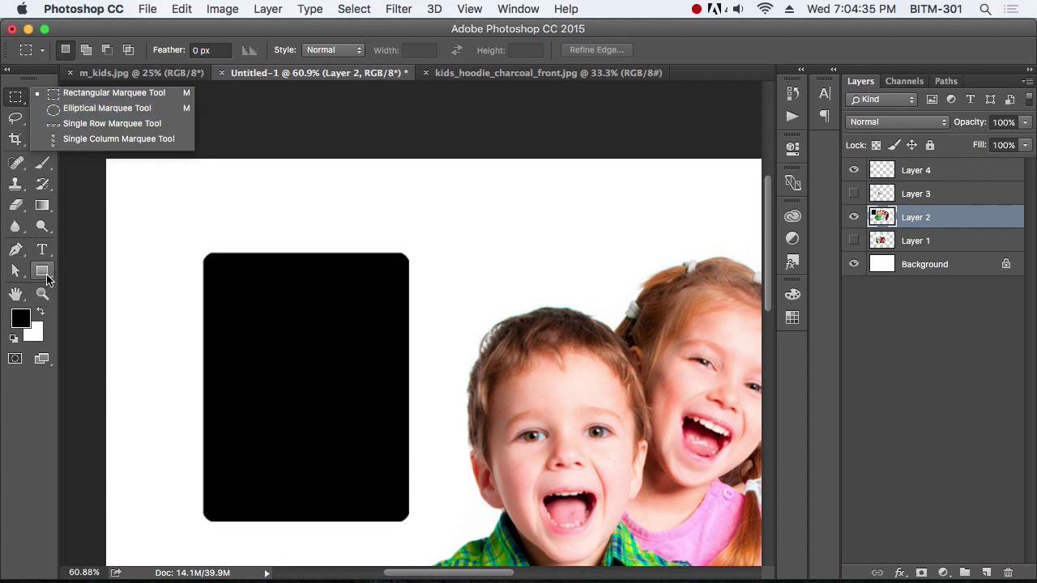
click(493, 262)
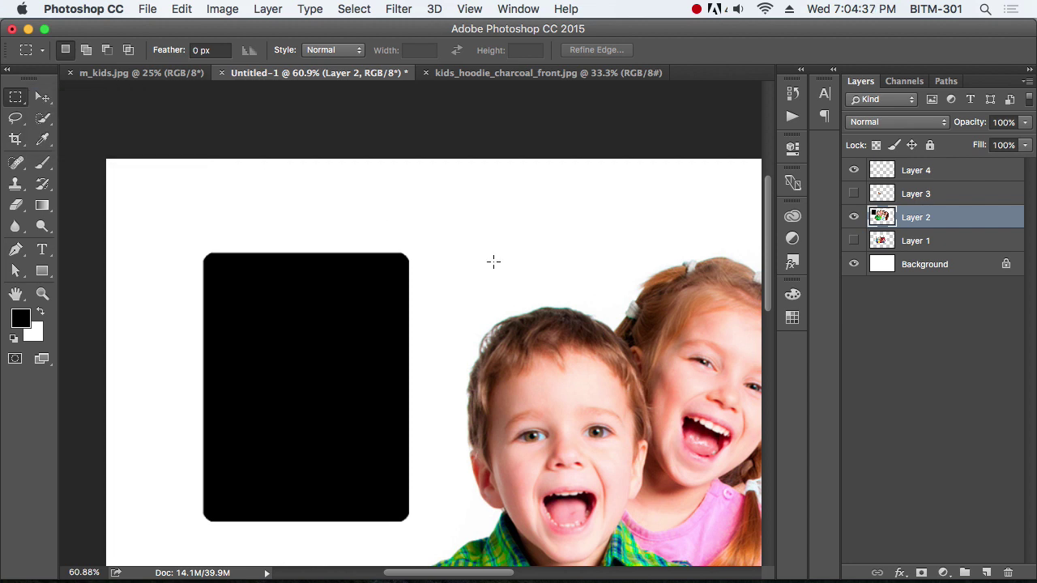
key(super+alt+z)
key(super+alt+z)
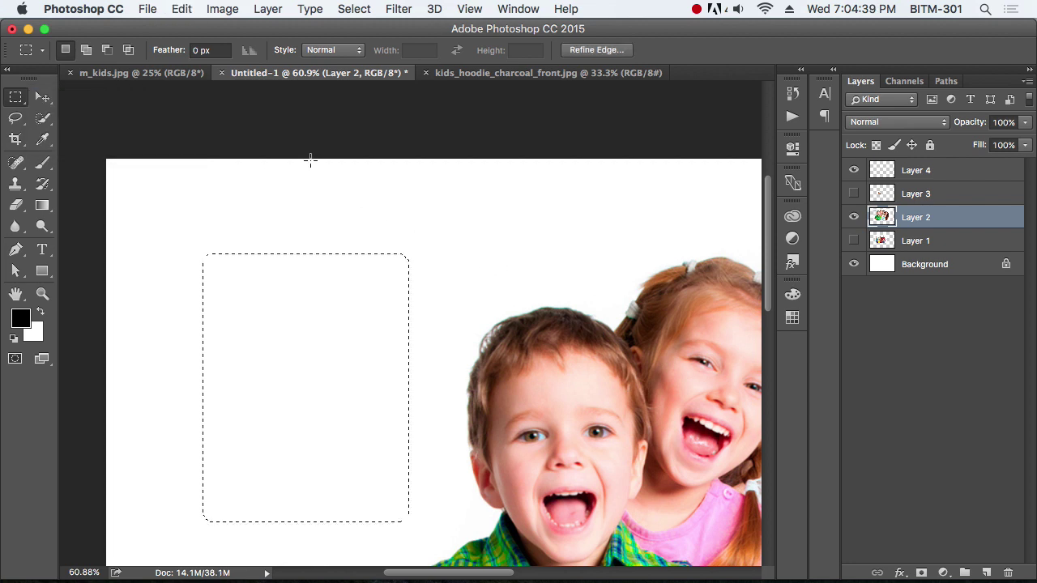
click(342, 196)
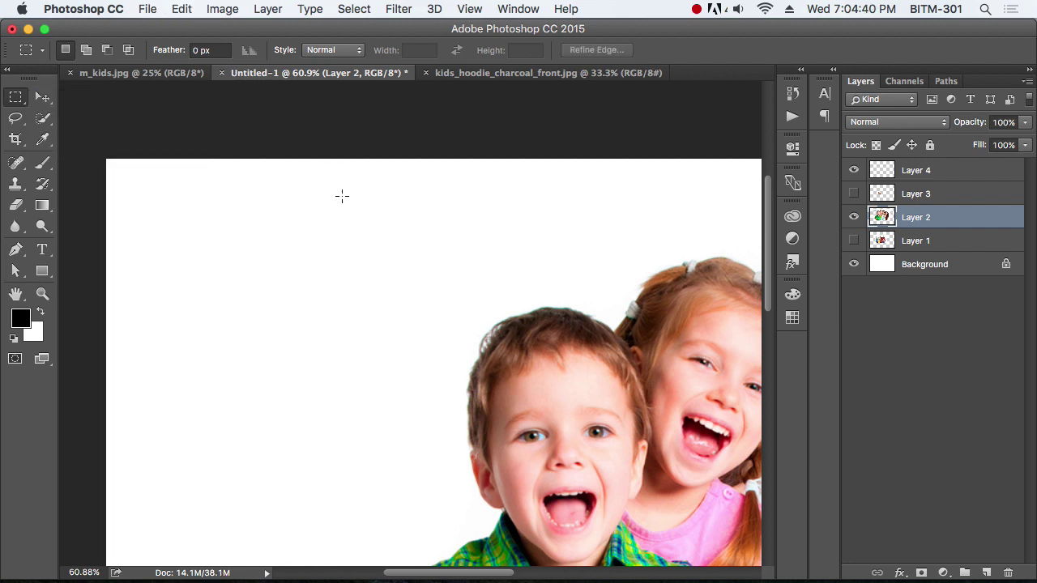
Step: Draw a new rectangular marquee on the empty white area beside the boy on Layer 2
click(267, 9)
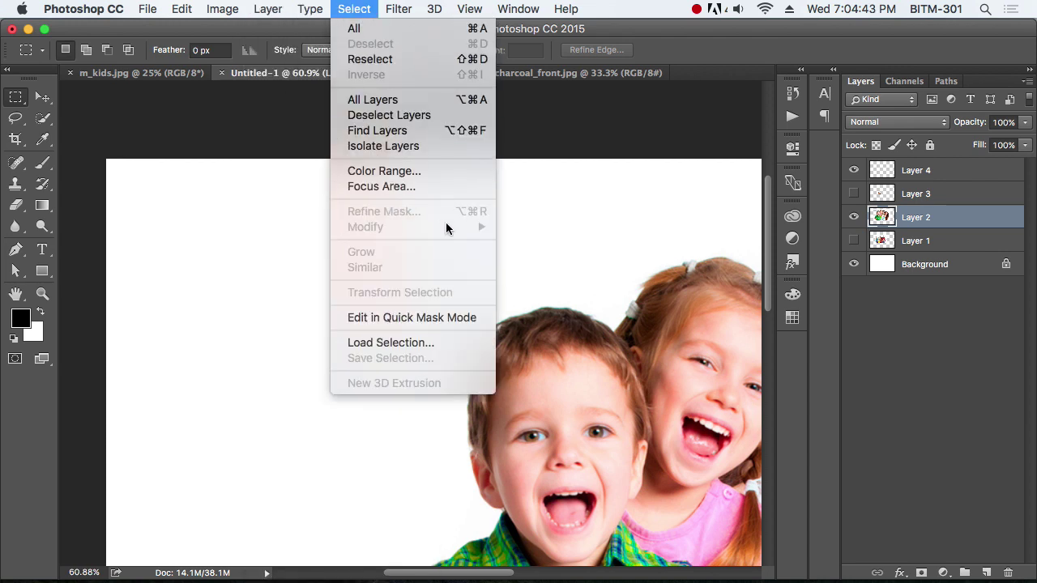
drag(230, 254, 443, 427)
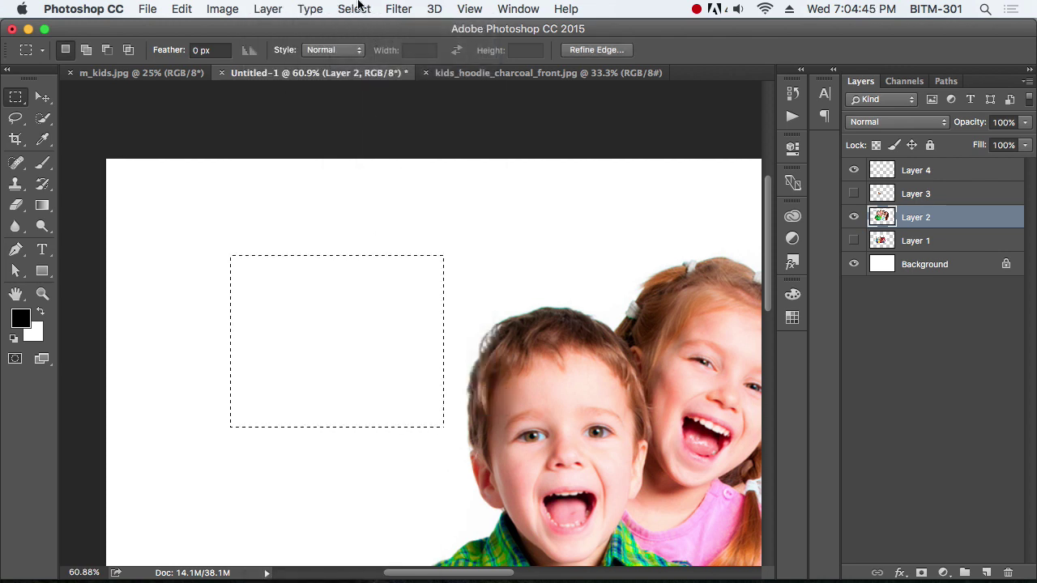
click(333, 10)
mouse_move(462, 225)
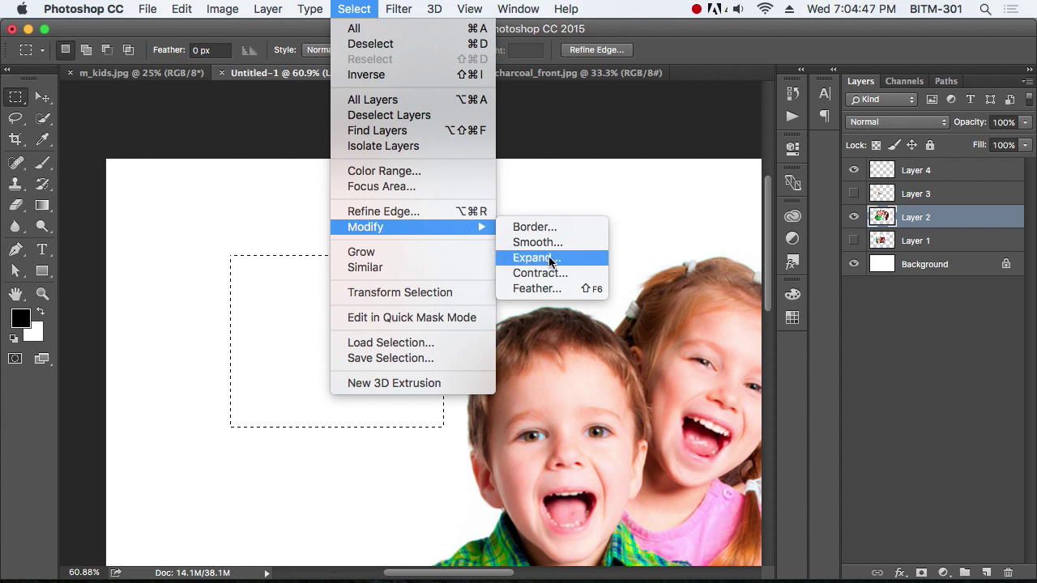
click(677, 287)
Step: Switch to kids_hoodie_charcoal_front.jpg and select the boy's yellow shirt with the Quick Selection tool
click(556, 74)
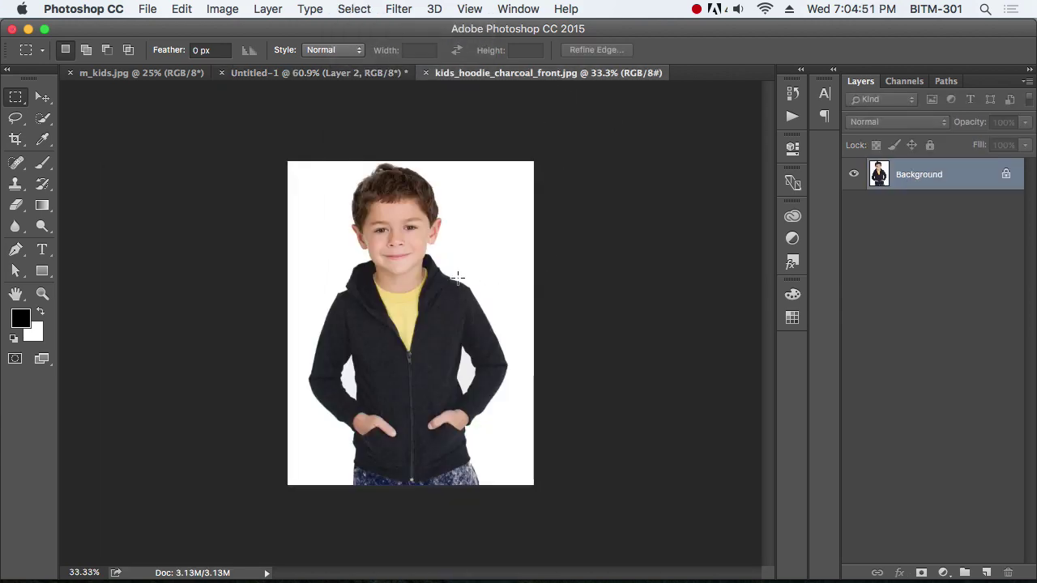
super+click(404, 299)
super+click(408, 309)
super+click(419, 342)
super+click(419, 342)
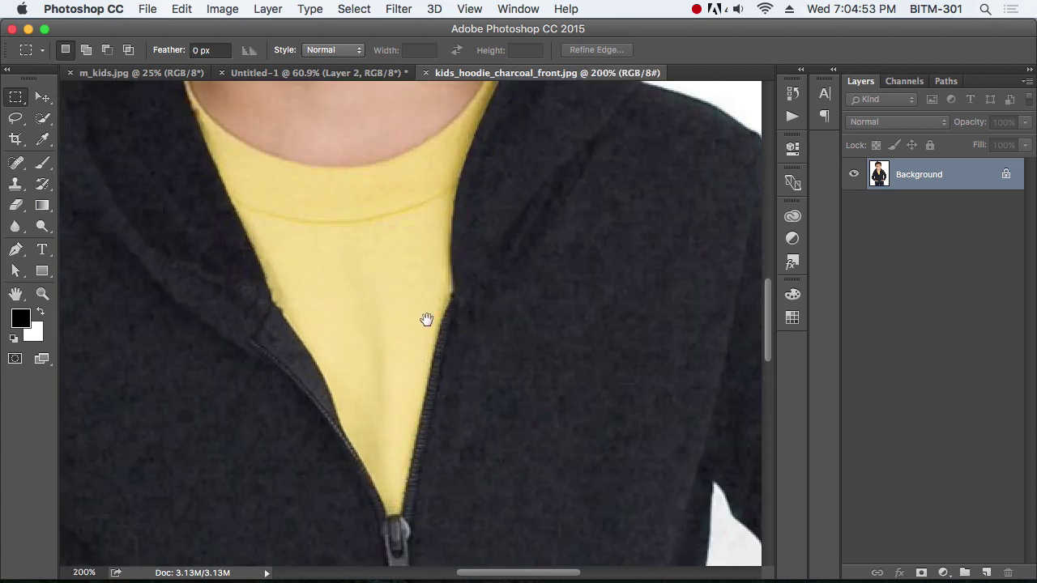
drag(427, 319, 397, 308)
alt+click(397, 309)
super+click(370, 318)
click(43, 119)
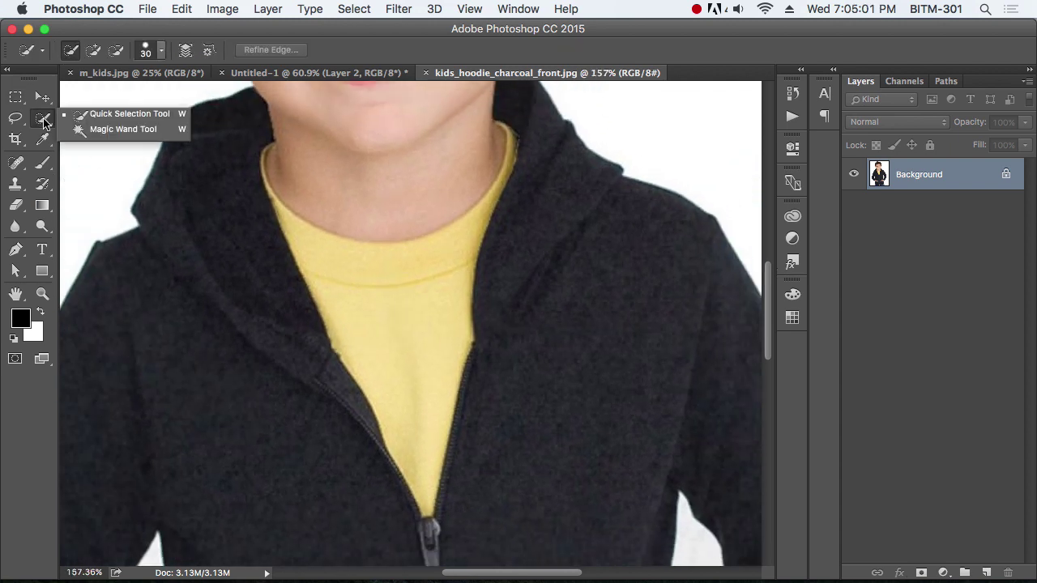
click(112, 119)
click(397, 285)
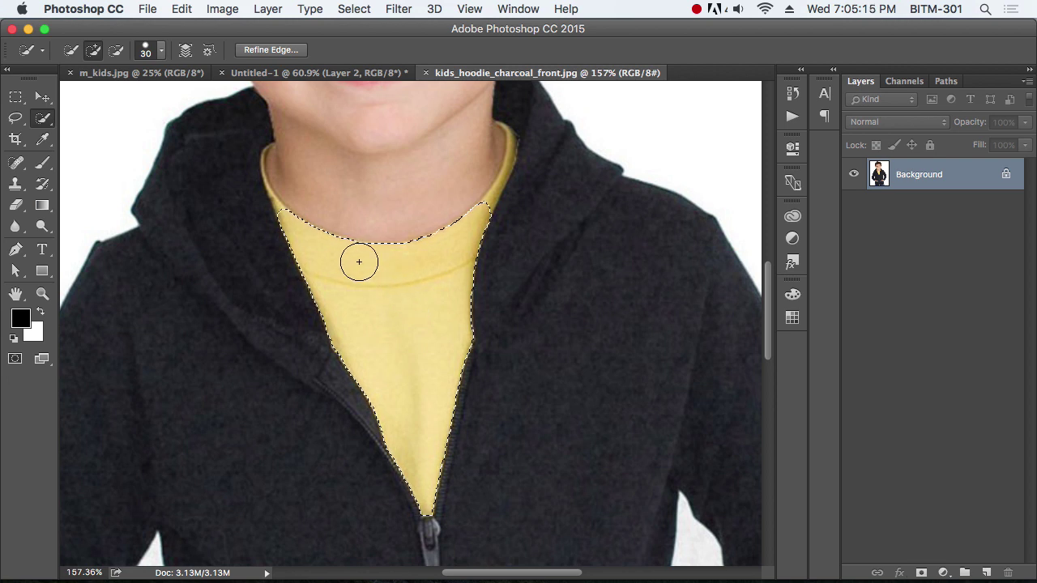
Step: Reduce the Quick Selection brush to 9 pixels and extend the selection up the right side of the yellow collar
drag(501, 189, 566, 271)
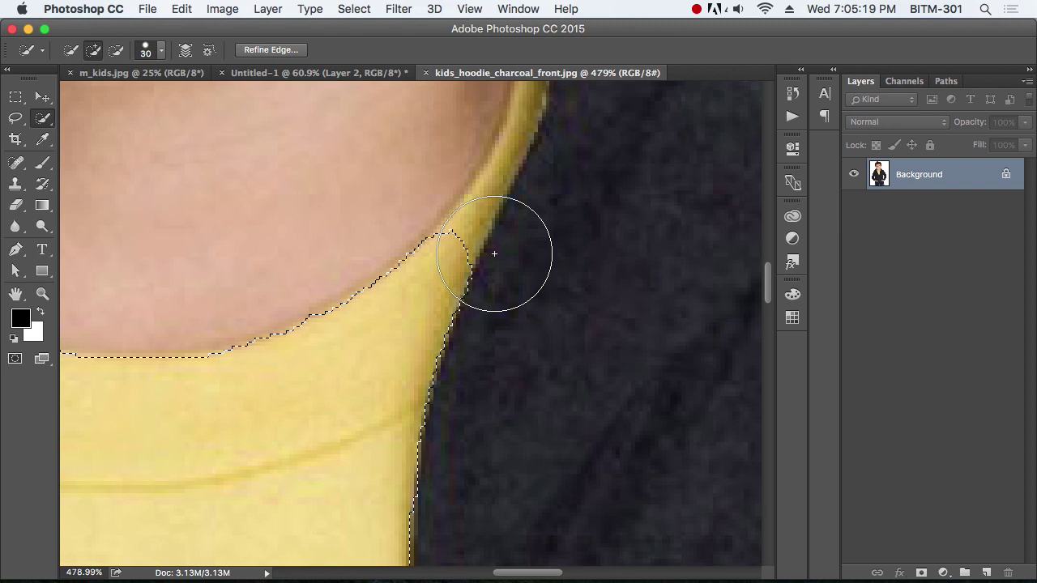
key(bracketleft)
key(bracketleft)
key(bracketleft)
key(bracketleft)
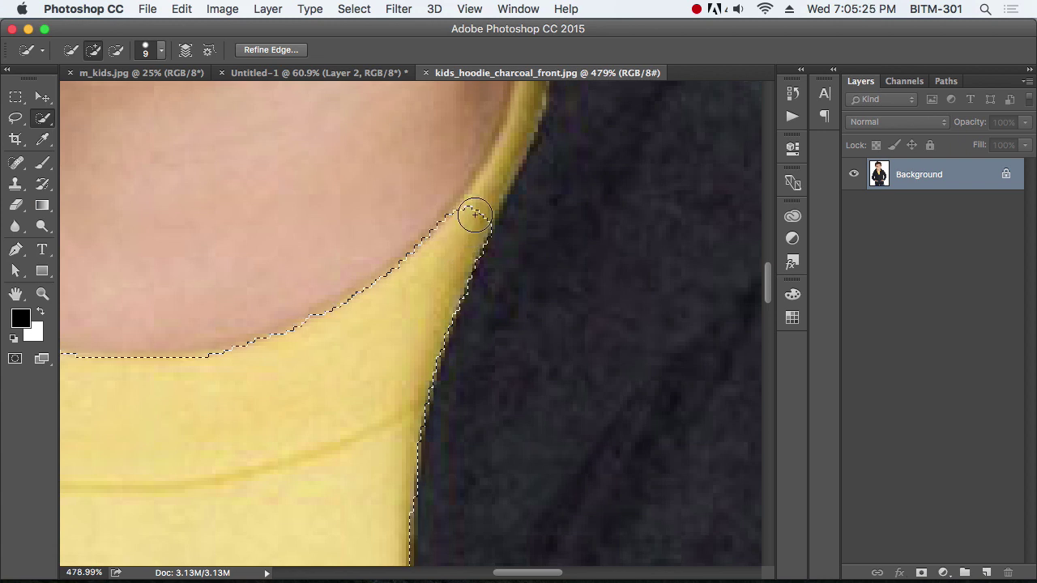
mouse_move(487, 199)
mouse_down()
mouse_move(511, 153)
mouse_move(526, 190)
mouse_up()
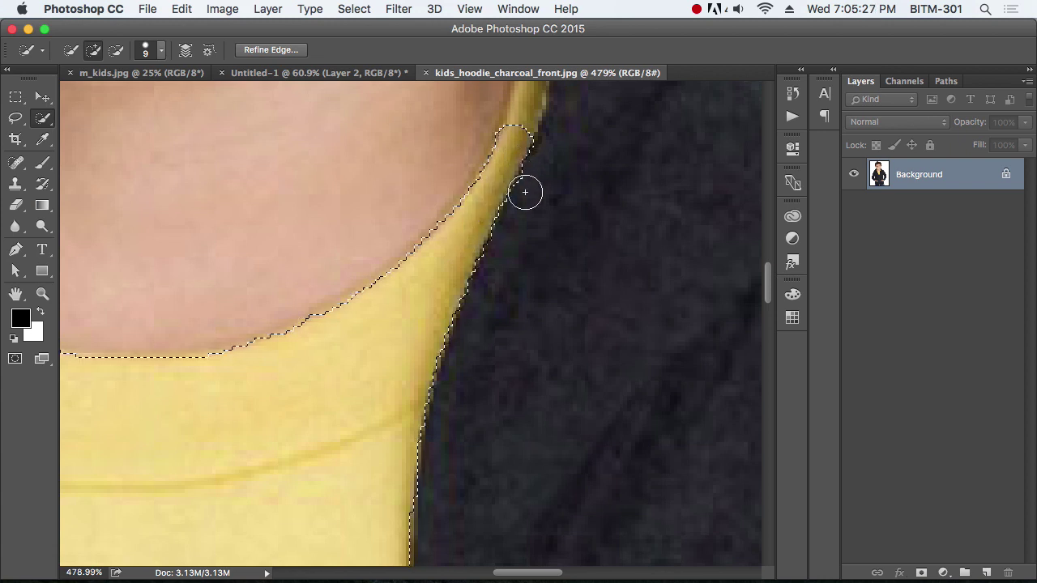
Step: Reduce the Quick Selection brush to 3 pixels and add the thin upper end of the collar's right side
key(bracketleft)
key(bracketleft)
key(bracketleft)
drag(522, 195, 495, 340)
drag(497, 270, 506, 211)
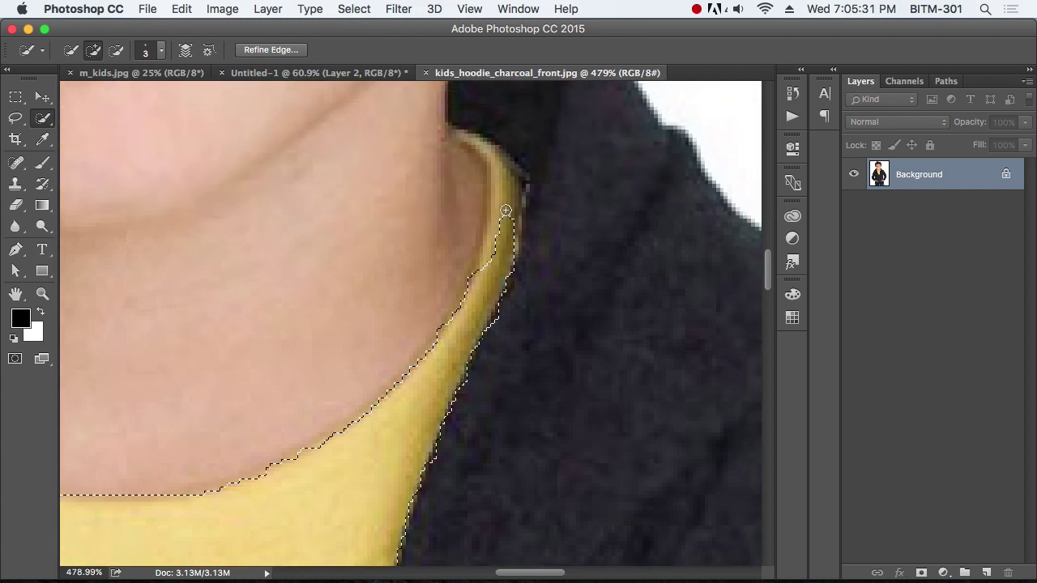
drag(496, 158, 489, 148)
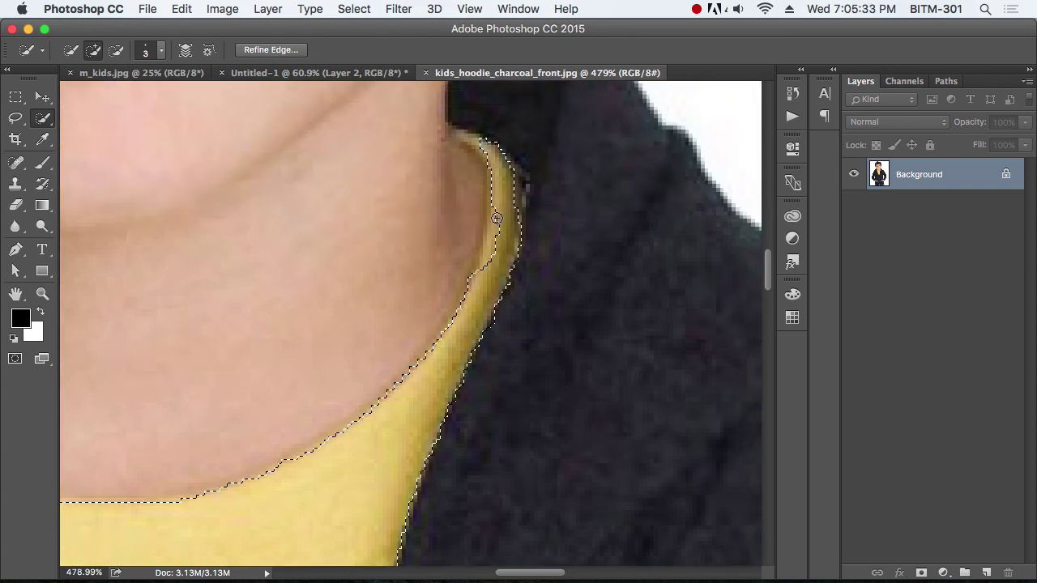
Step: Add the left side of the yellow collar to the shirt selection
drag(333, 352, 664, 373)
drag(400, 322, 296, 241)
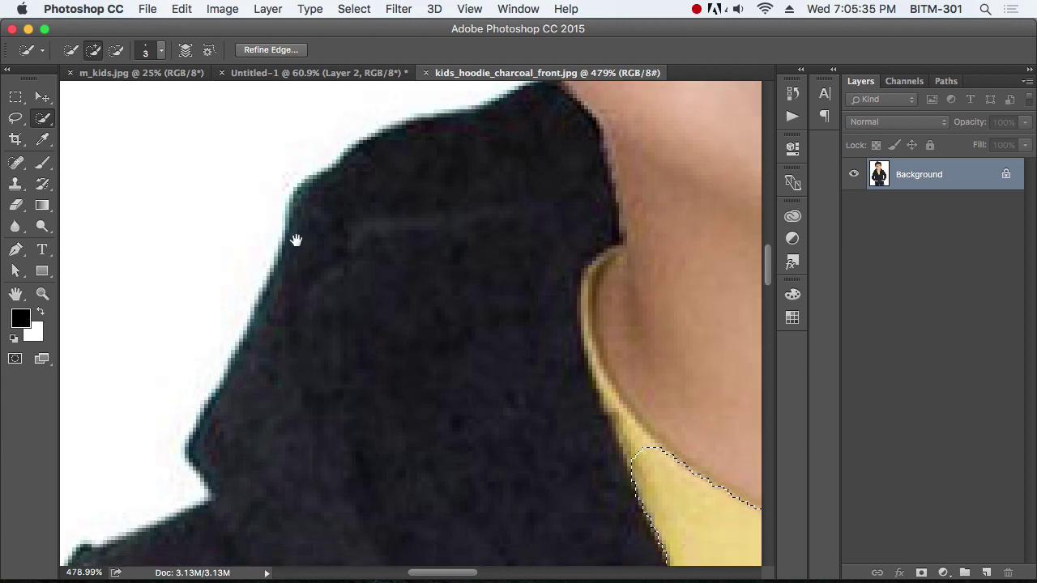
drag(582, 388, 536, 301)
drag(479, 333, 296, 252)
alt+click(534, 360)
alt+click(534, 360)
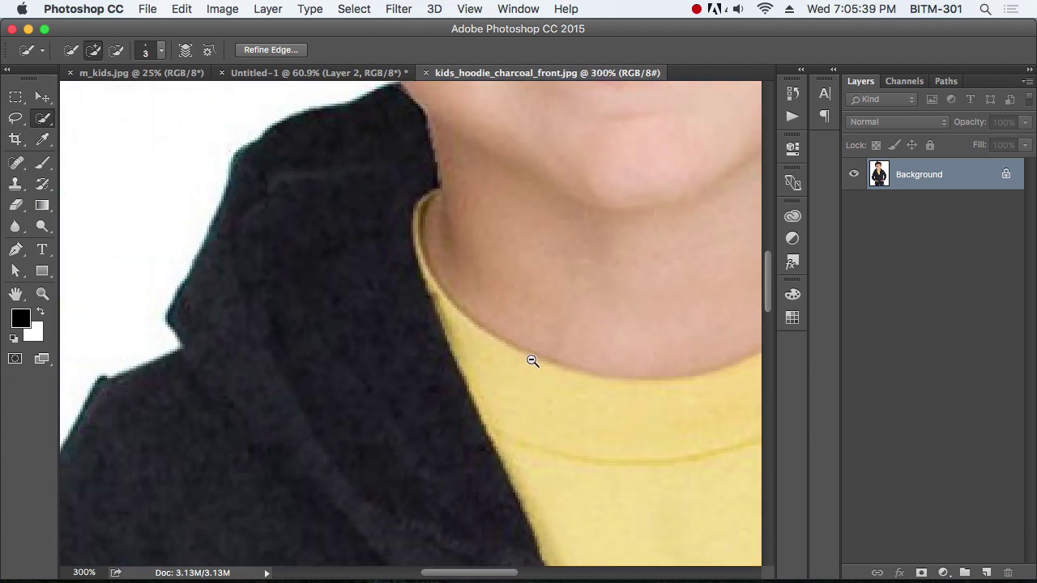
drag(454, 323, 263, 221)
Step: Activate the Rectangular Marquee tool and expand the yellow shirt selection by 5 pixels
key(m)
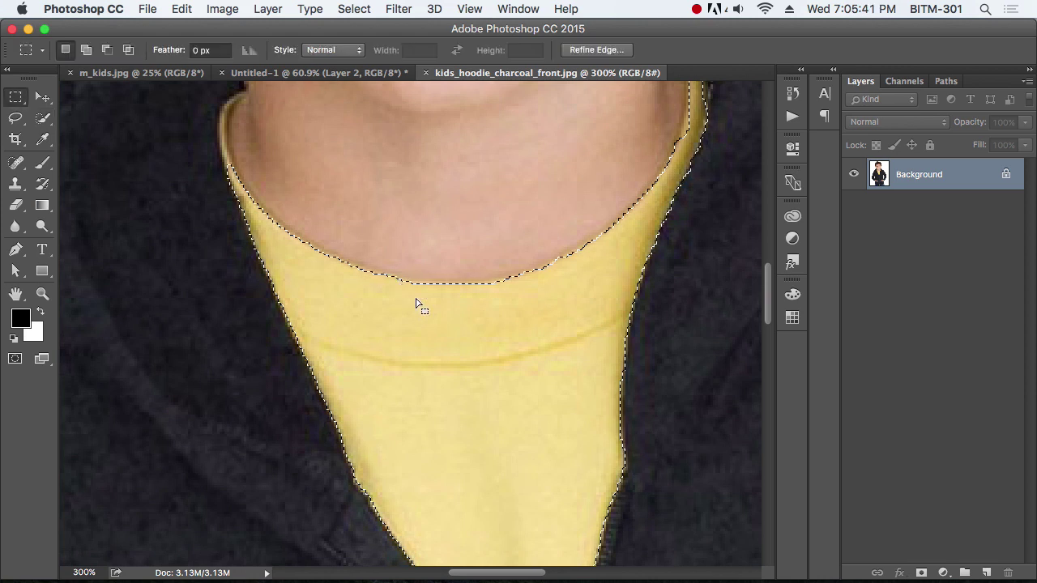
drag(572, 276, 611, 312)
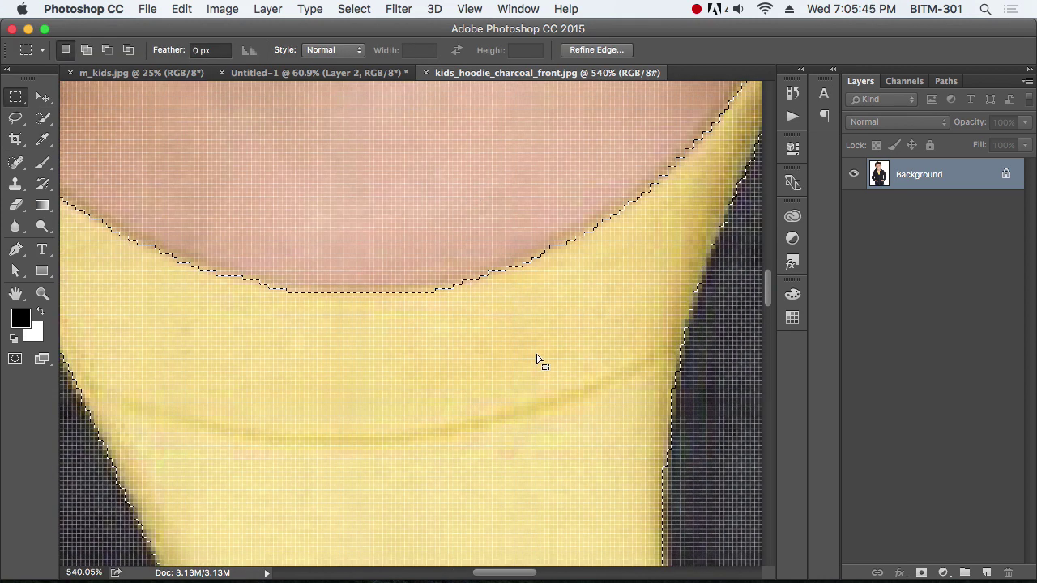
alt+click(479, 330)
drag(532, 358, 528, 181)
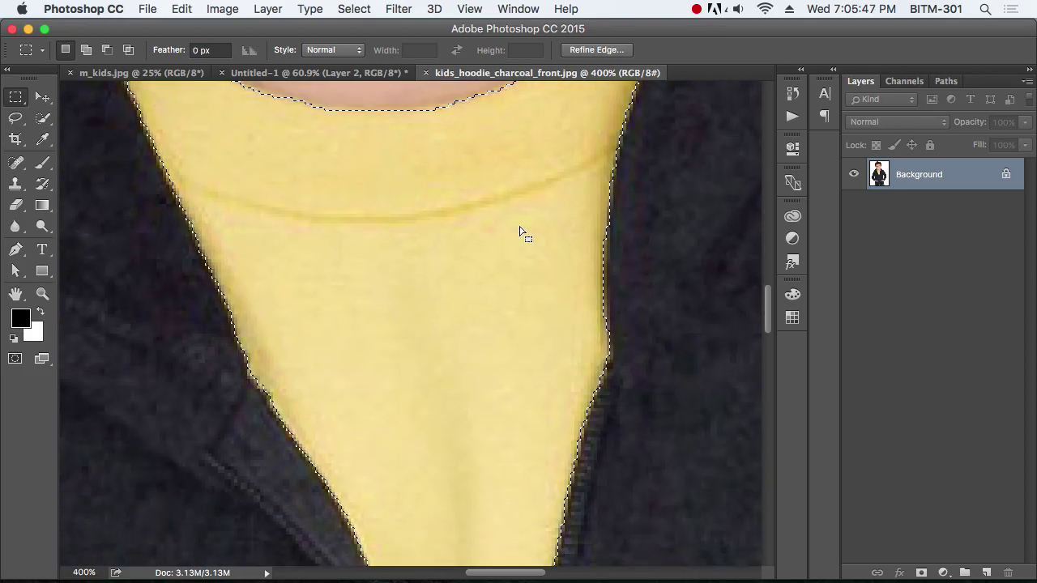
click(353, 9)
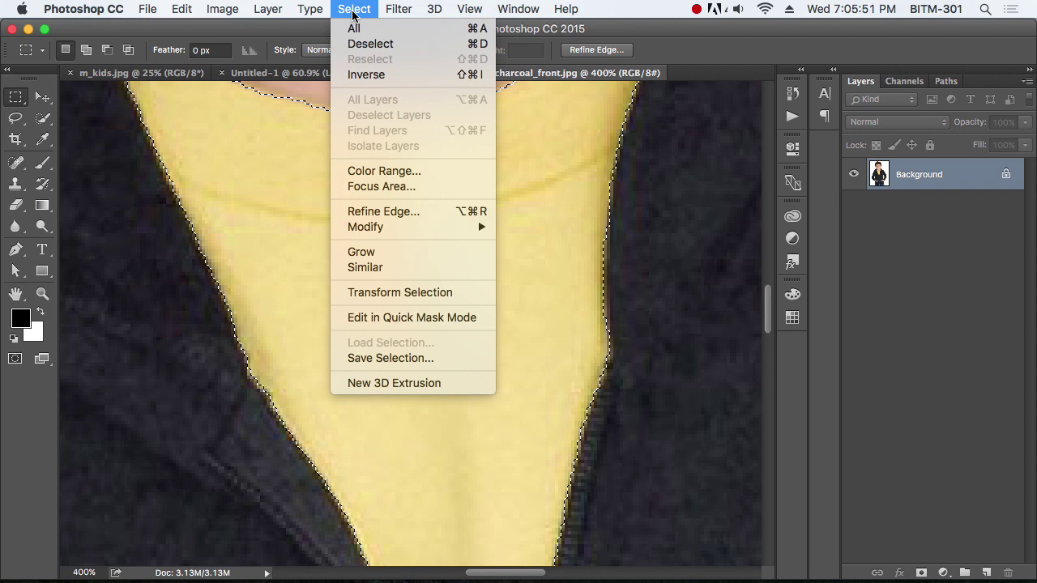
mouse_move(434, 233)
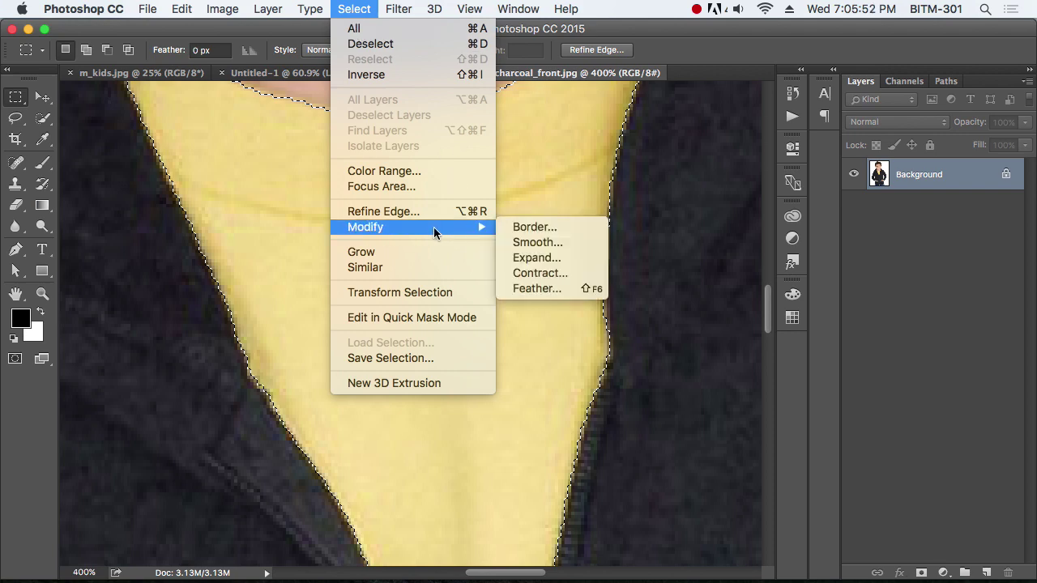
click(563, 257)
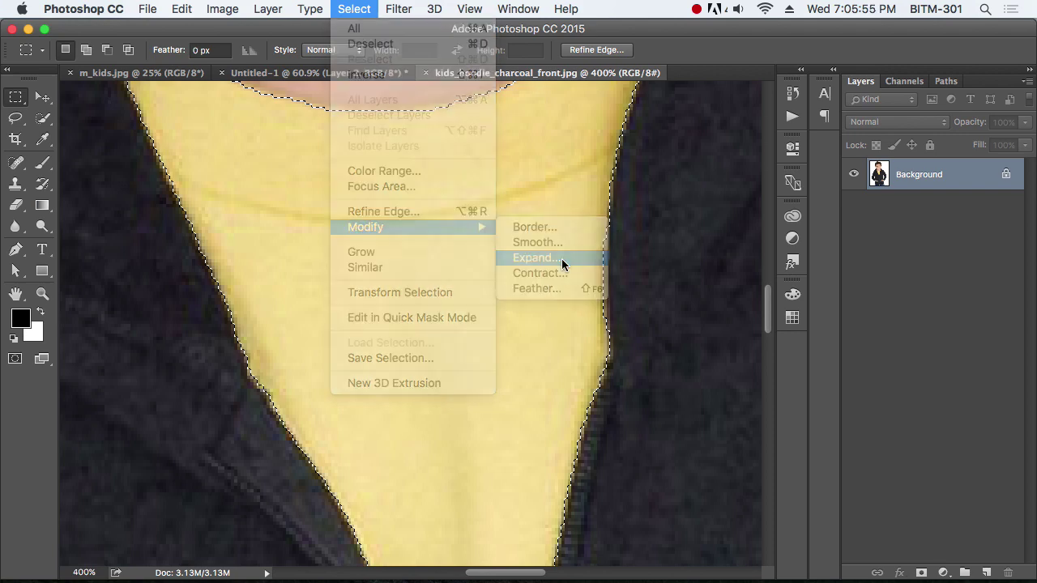
drag(524, 245, 697, 257)
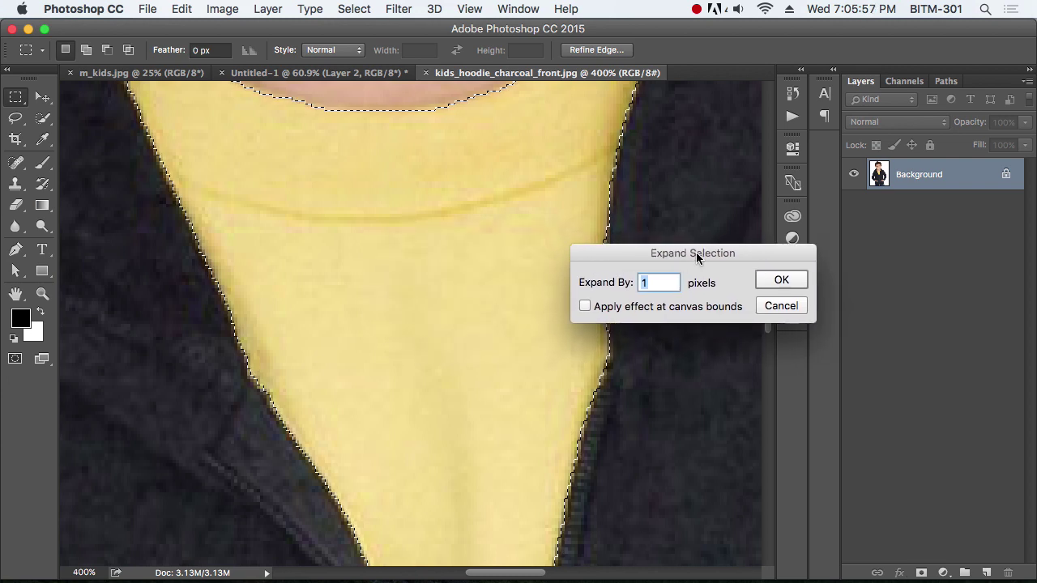
text(5)
click(781, 280)
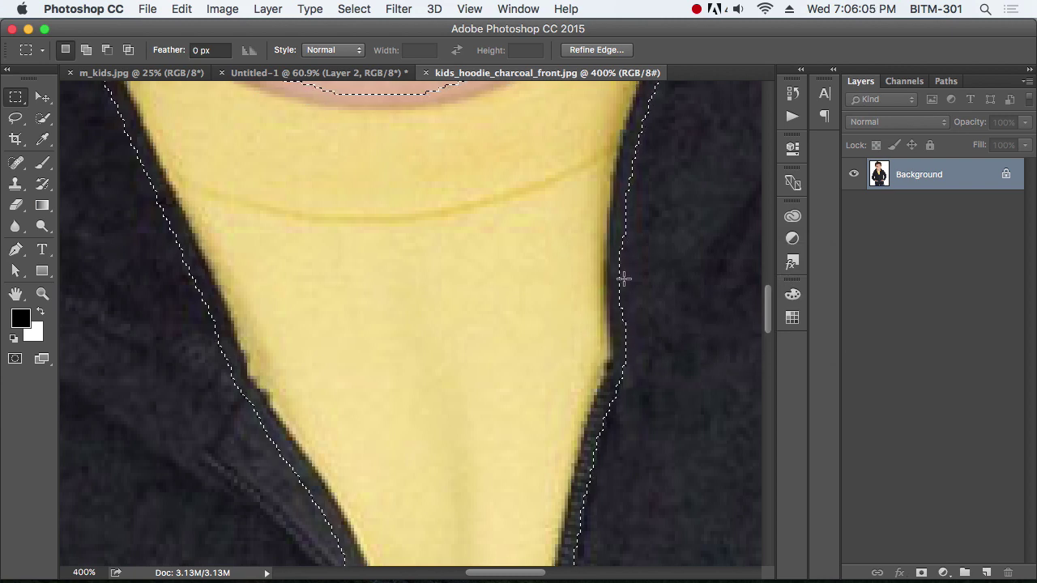
Step: Inspect the outline around the yellow shirt and undo the selection's 5-pixel expansion
alt+click(531, 271)
alt+click(531, 272)
alt+click(531, 271)
alt+click(531, 271)
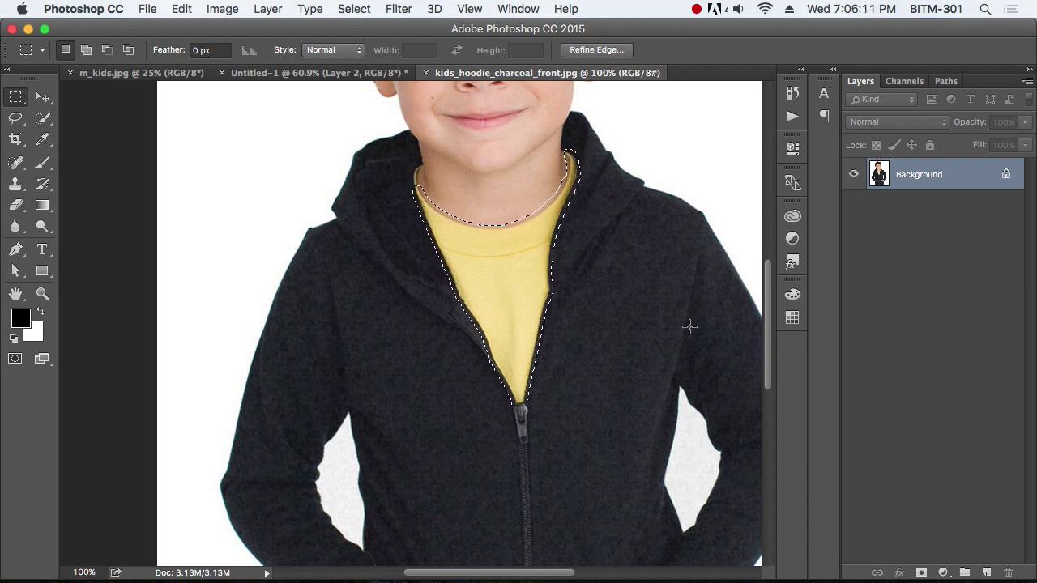
super+click(604, 253)
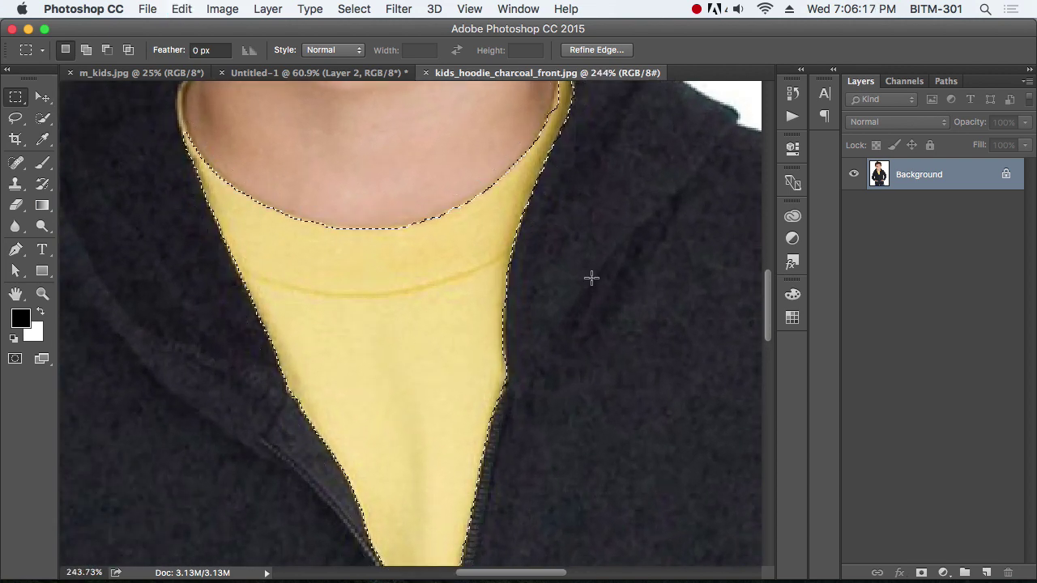
Step: Contract the yellow shirt selection by 5 pixels and inspect the outline around the neckline
scroll(445, 241, up, 3)
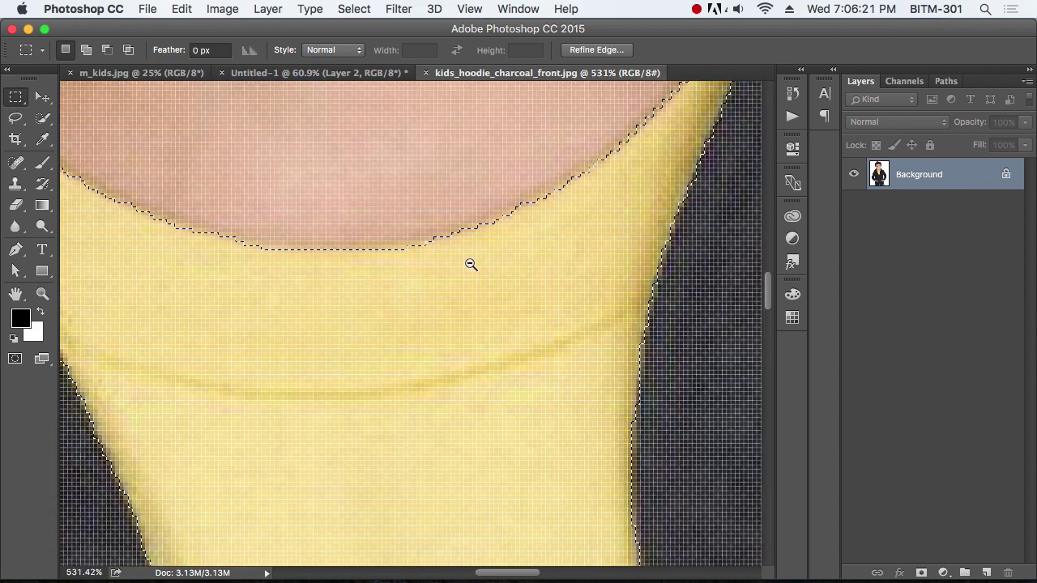
scroll(462, 262, down, 5)
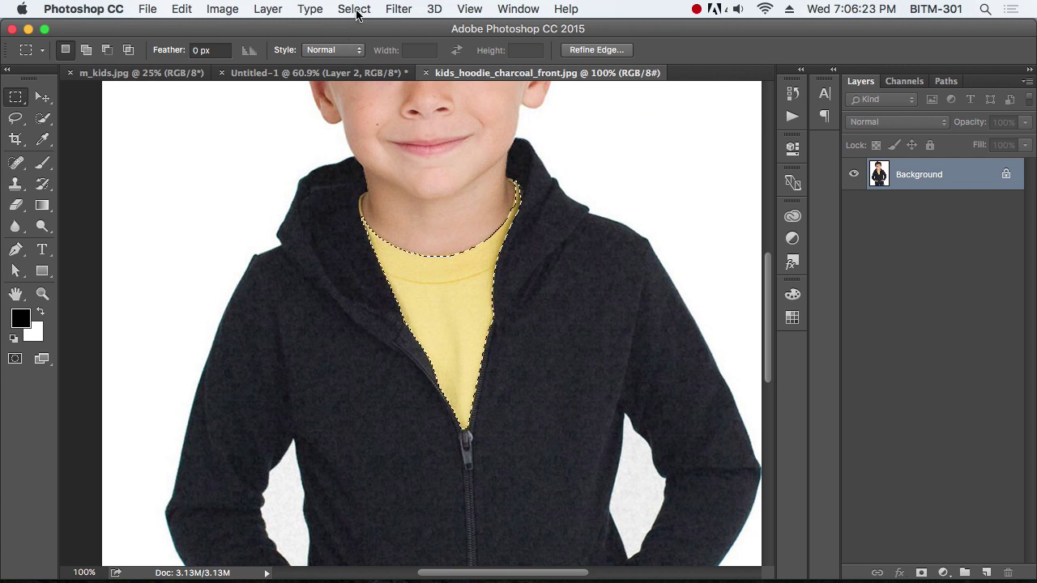
click(354, 9)
mouse_move(412, 224)
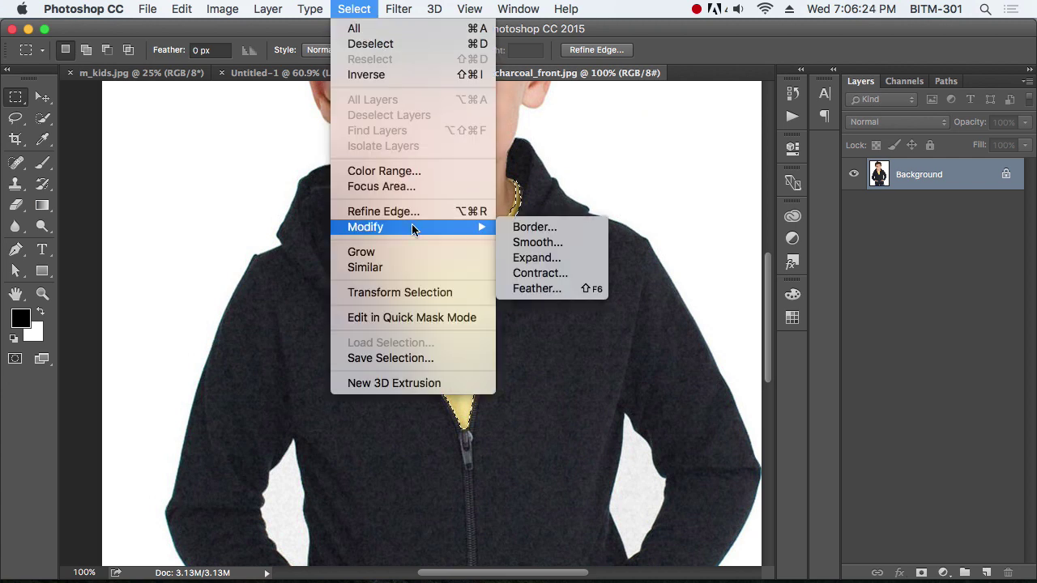
click(574, 273)
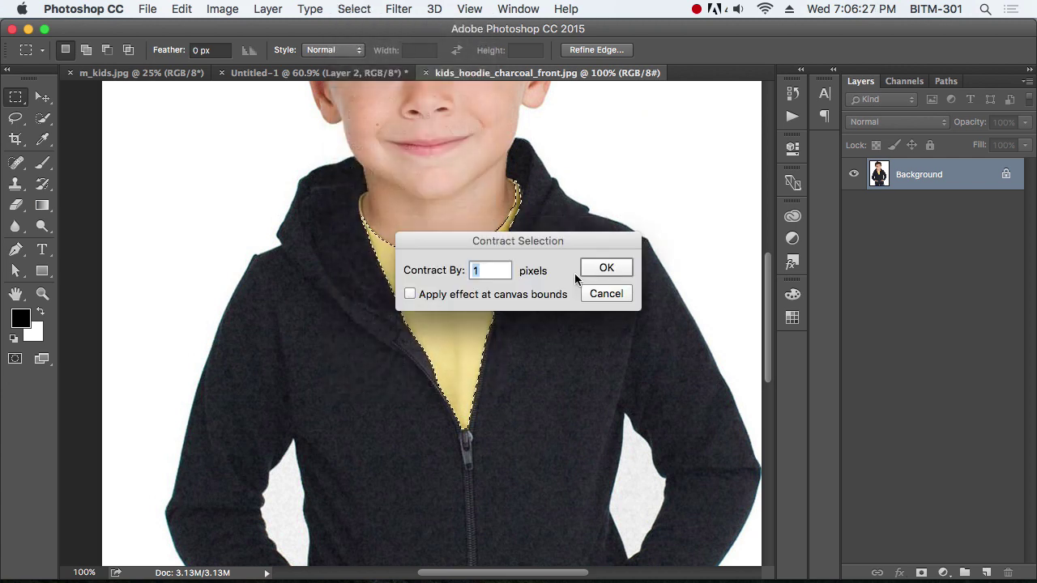
text(5)
key(Return)
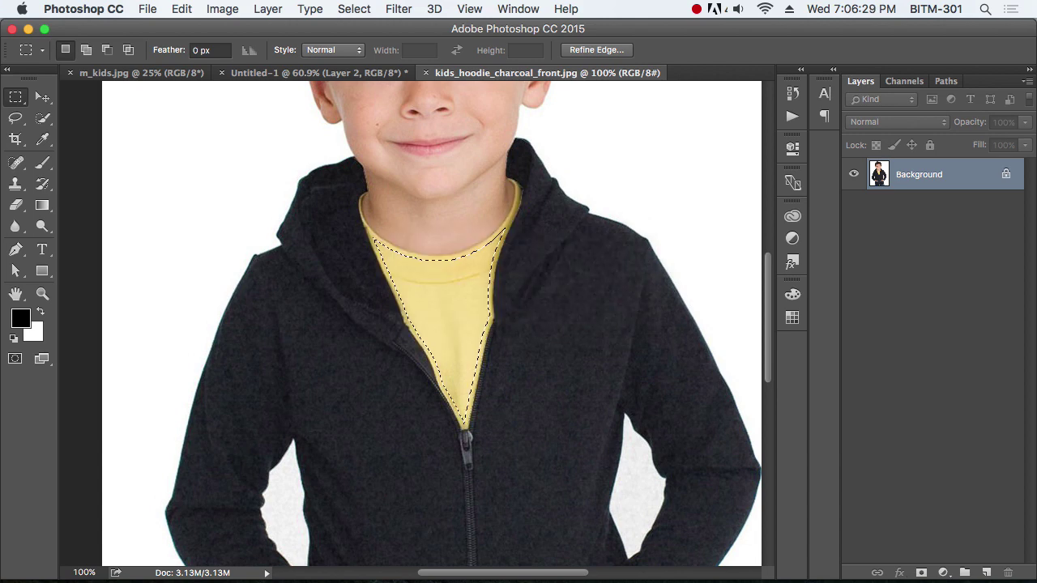
drag(491, 244, 571, 293)
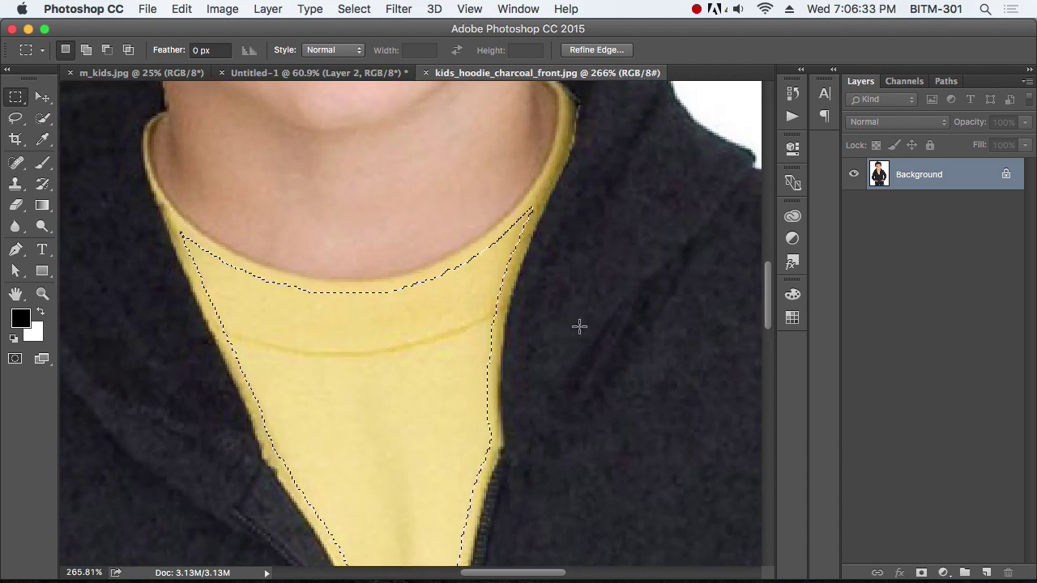
alt+click(522, 304)
alt+click(522, 304)
alt+click(522, 304)
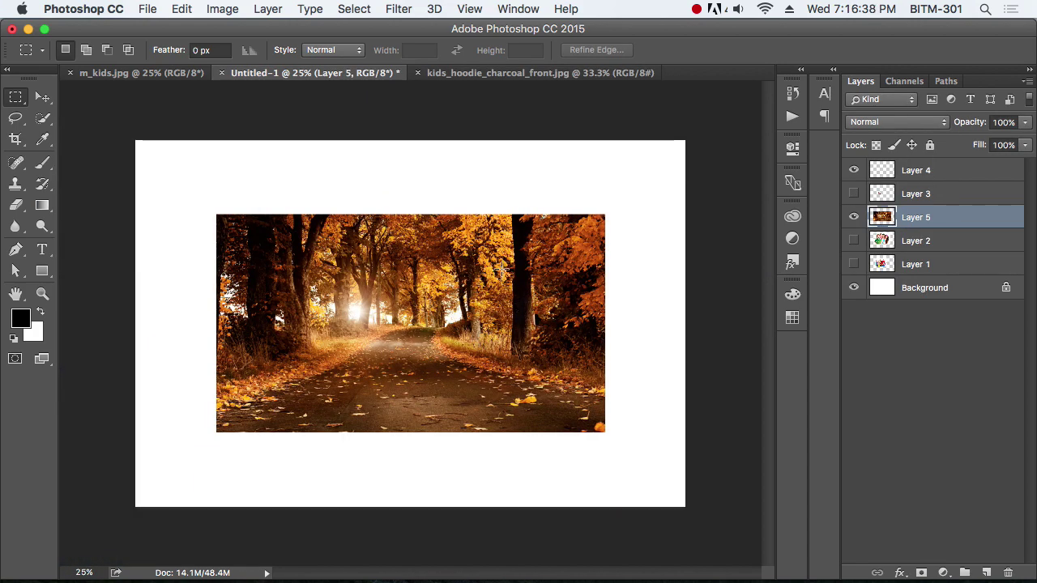
Step: Draw a tall, narrow rectangular marquee overlapping the right edge of the autumn forest photo on Layer 5
drag(630, 193, 597, 460)
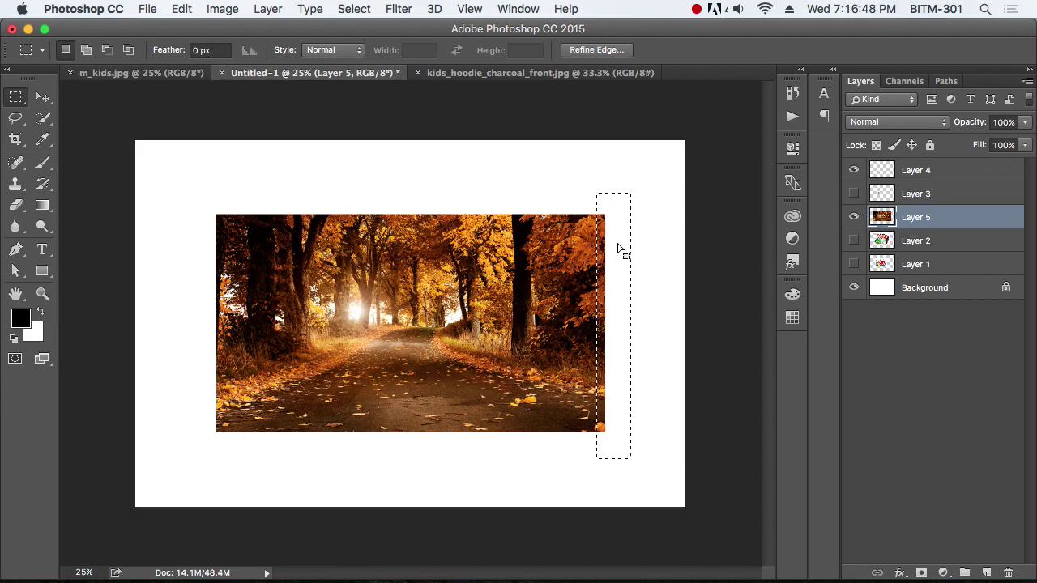
drag(573, 224, 616, 224)
drag(642, 269, 517, 229)
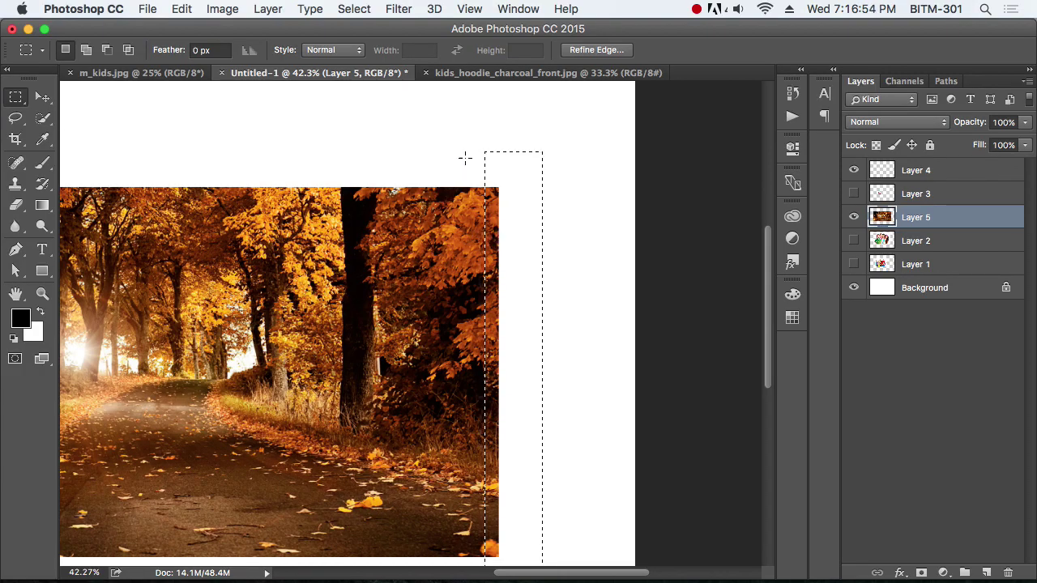
Step: Feather the narrow marquee at the forest photo's right edge by 15 pixels
click(221, 9)
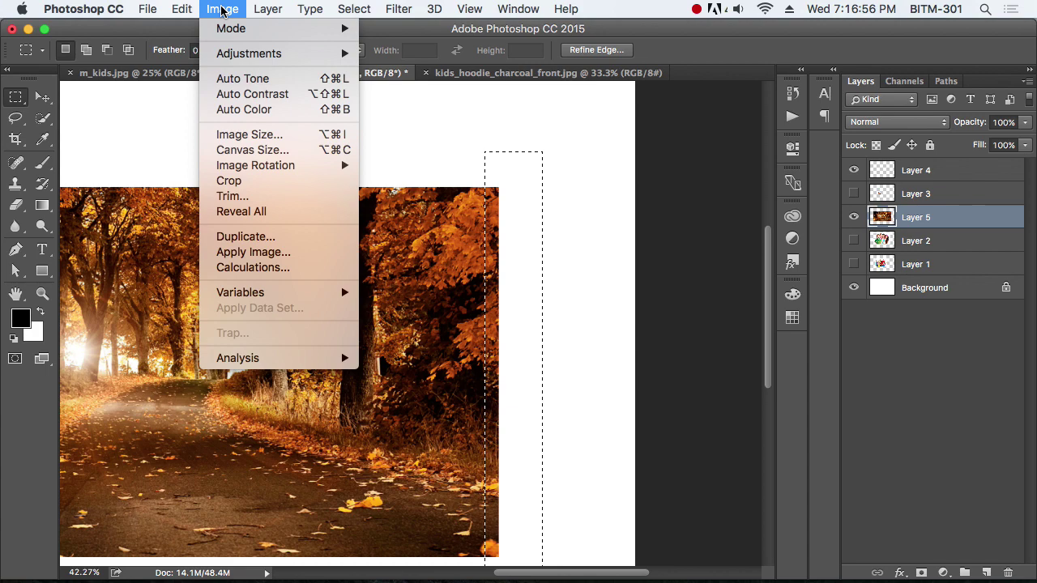
mouse_move(355, 14)
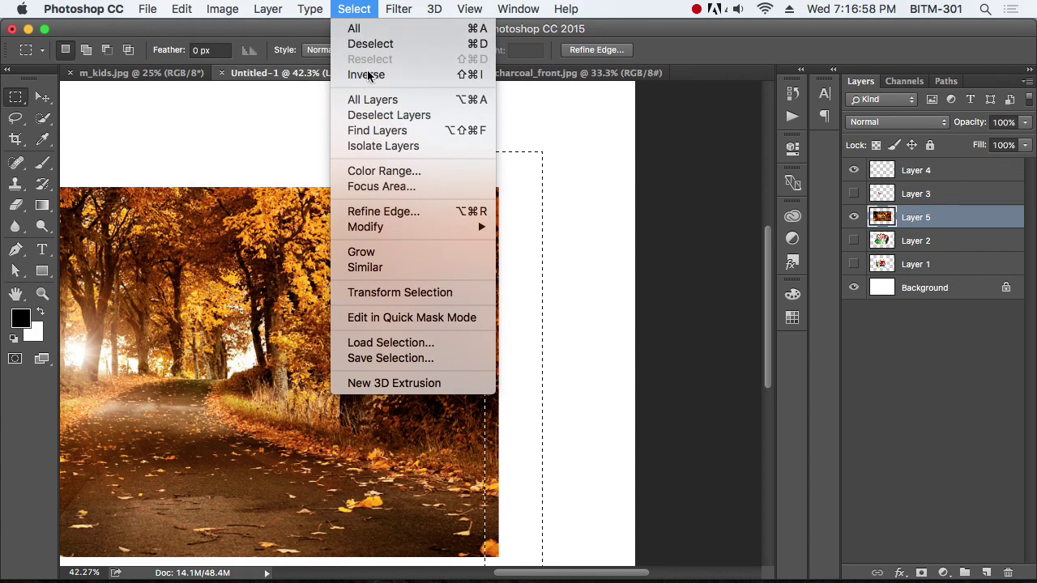
mouse_move(409, 230)
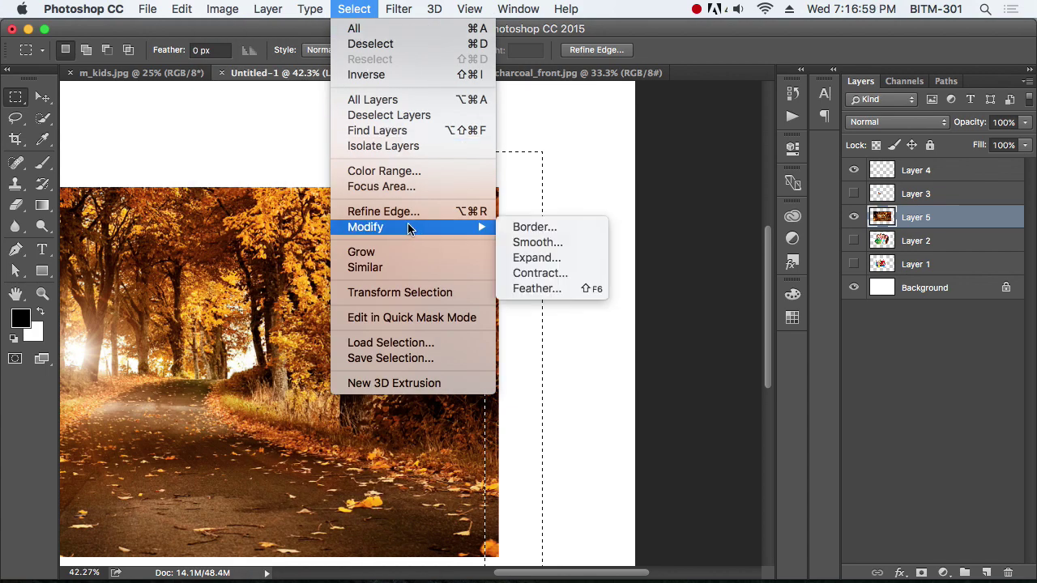
click(549, 289)
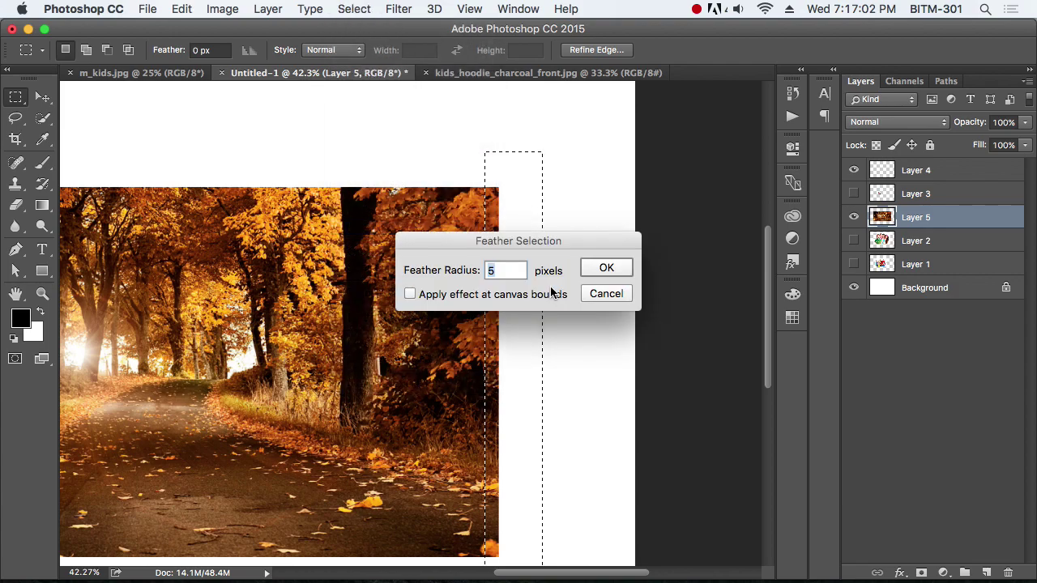
drag(523, 240, 786, 247)
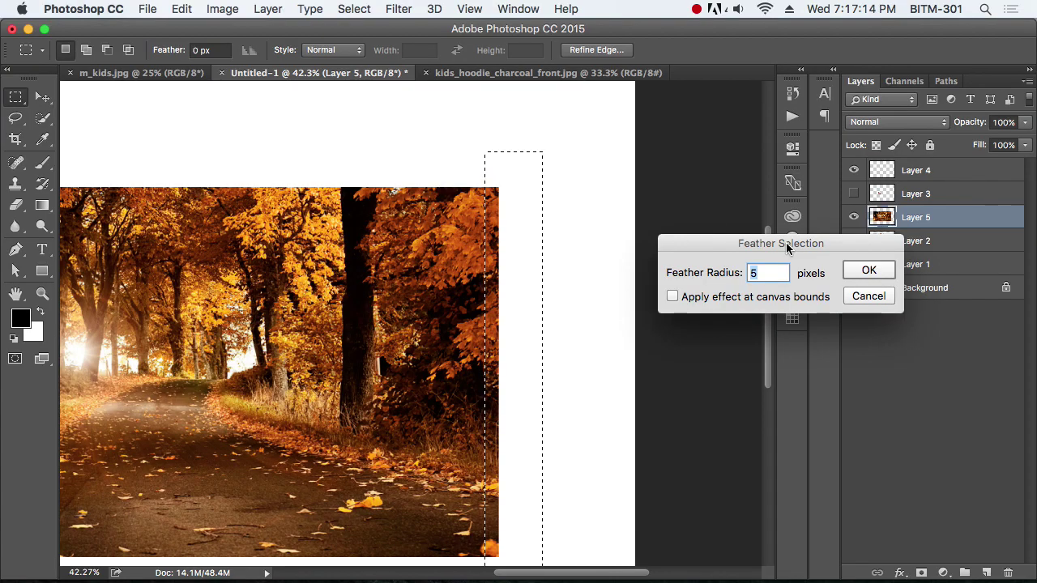
text(15)
key(Return)
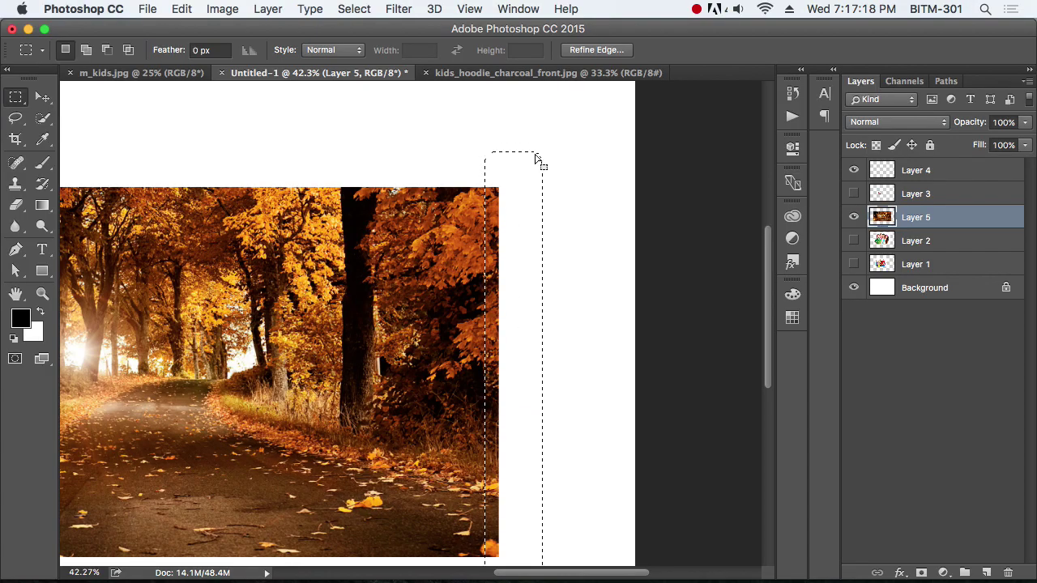
Step: Delete the feathered strip from the forest photo's right edge, deselect, and examine the faded edge
drag(544, 342, 553, 299)
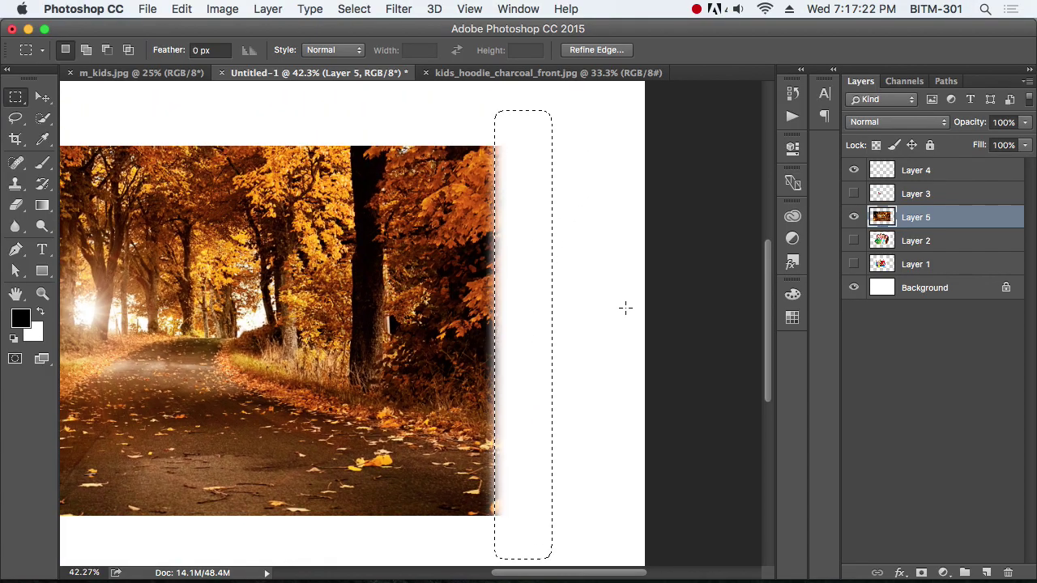
drag(504, 189, 615, 354)
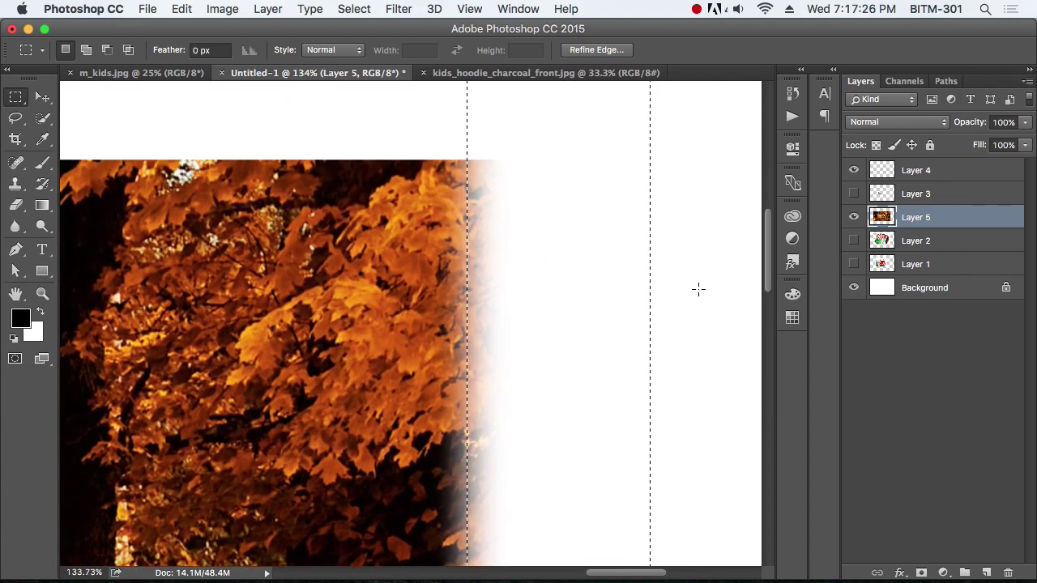
click(699, 279)
alt+click(497, 352)
alt+click(495, 352)
alt+click(495, 352)
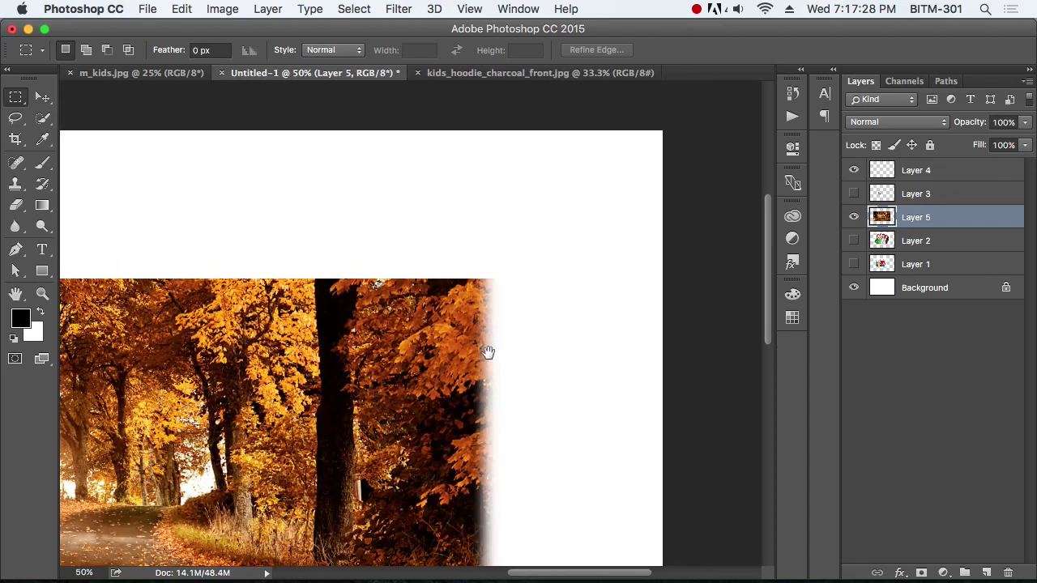
drag(488, 355, 604, 273)
alt+click(567, 326)
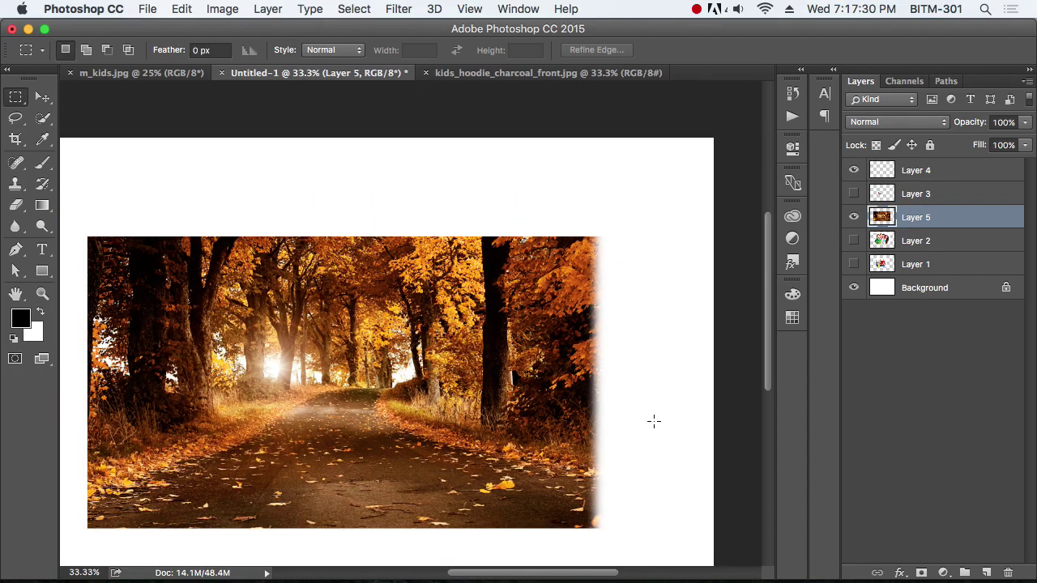
Step: Undo the feathered deletion at the forest photo's right edge and clear the strip selection
key(super+alt+z)
key(super+alt+z)
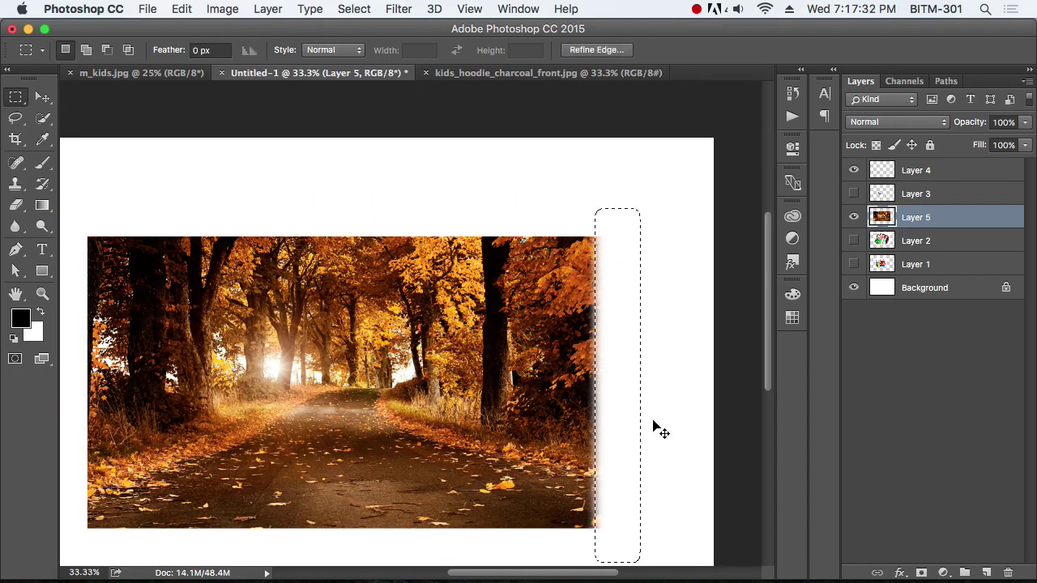
click(679, 405)
drag(566, 403, 607, 367)
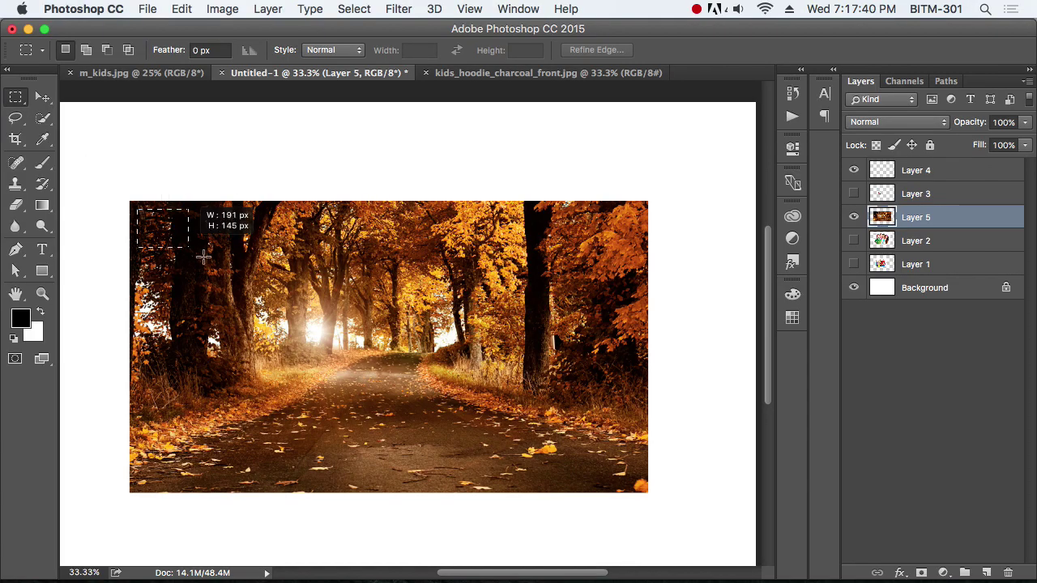
Step: Draw a rectangular marquee just inside all four edges of the forest photo, and try deleting its contents before undoing that deletion
drag(204, 256, 639, 490)
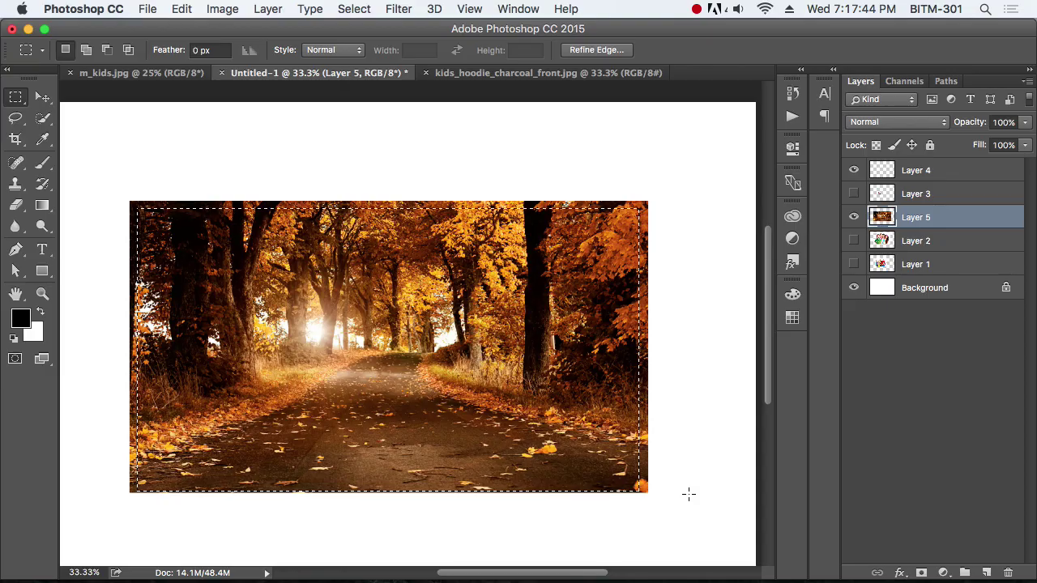
key(super+d)
drag(143, 212, 635, 483)
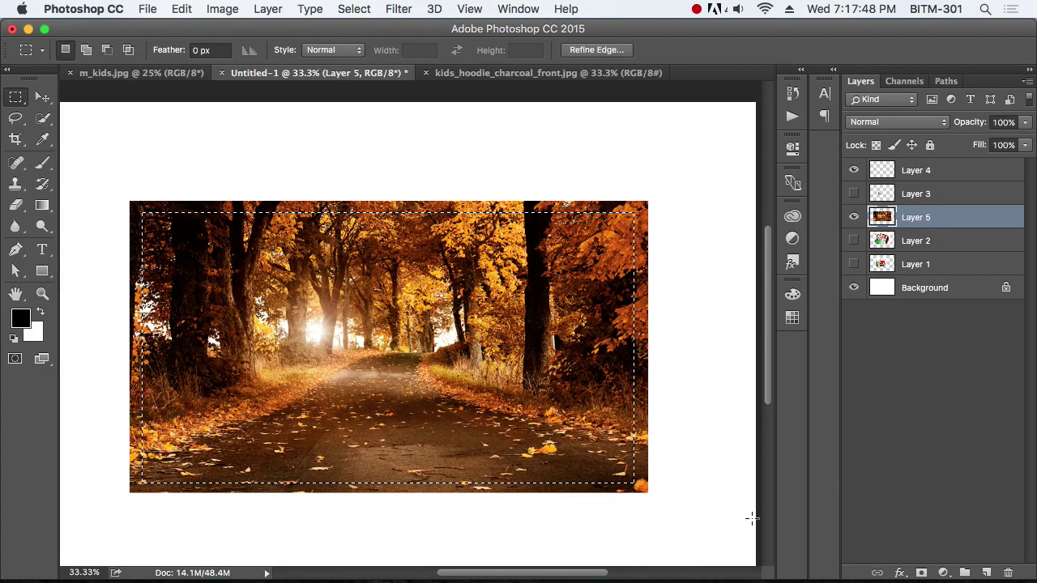
key(Delete)
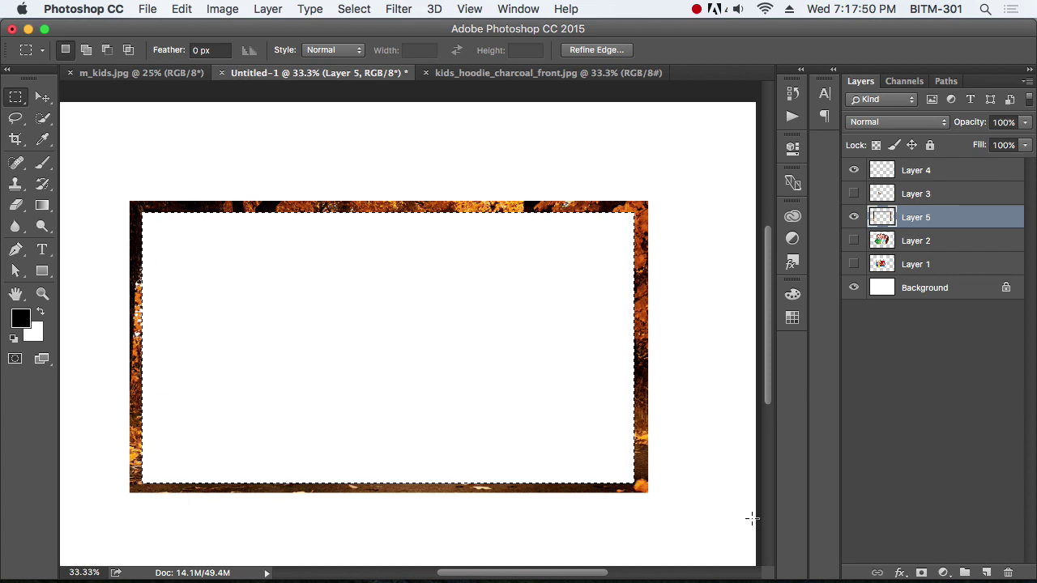
key(super+z)
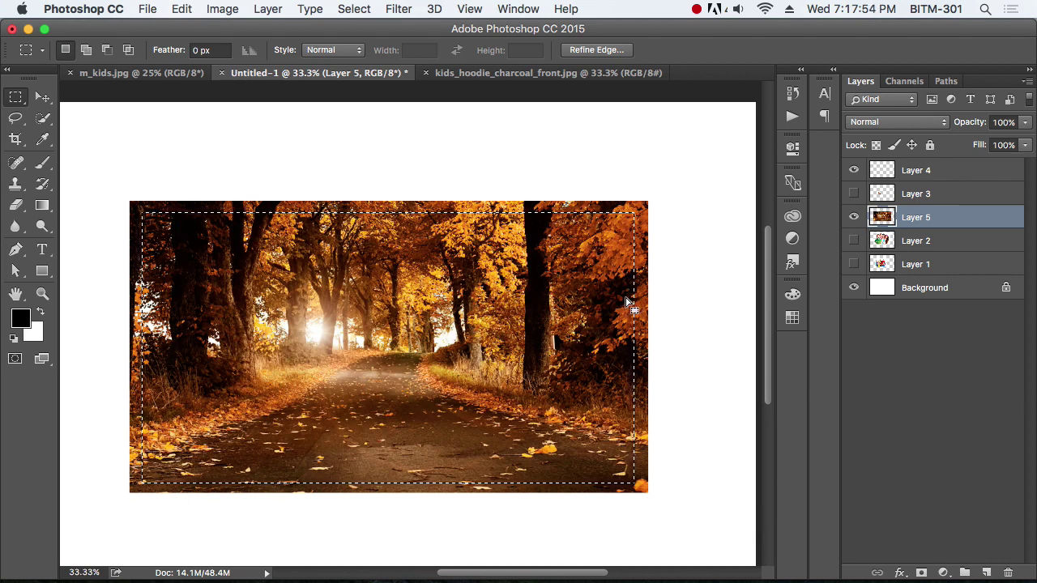
Step: Feather the forest photo's marquee by 50 pixels, and try deleting its contents before undoing that deletion
click(357, 10)
mouse_move(421, 227)
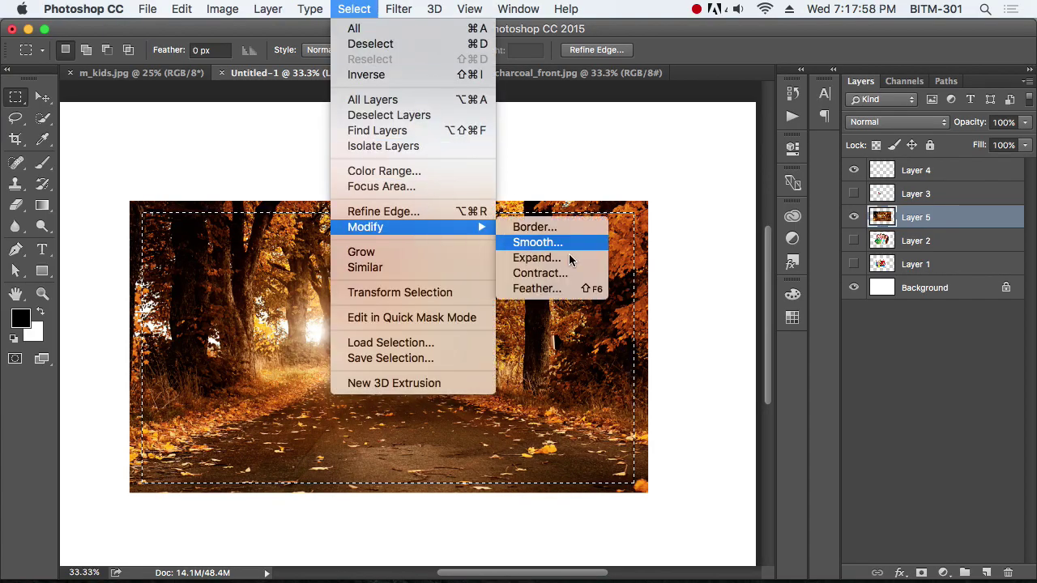
click(560, 288)
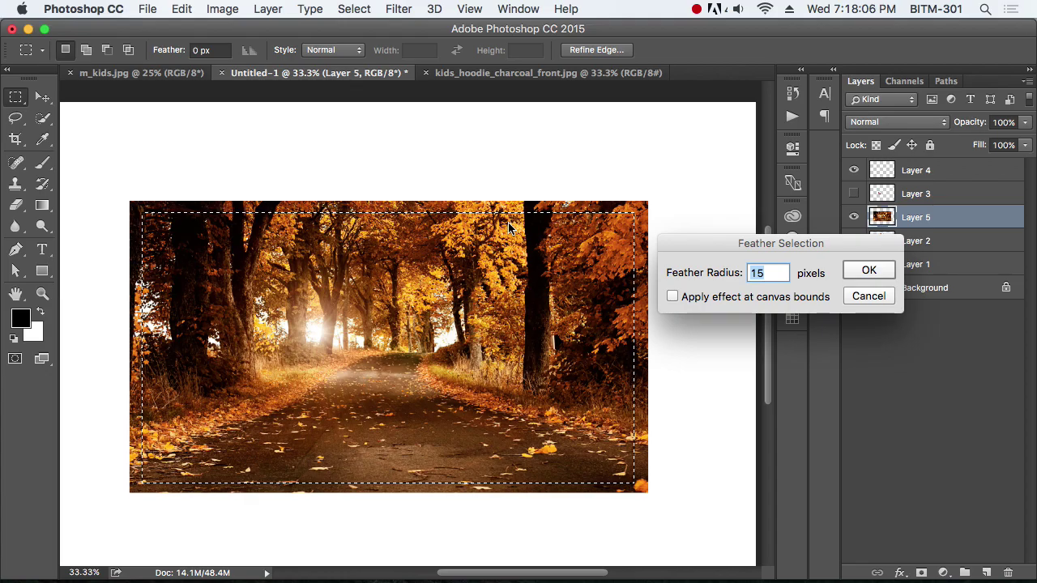
text(50)
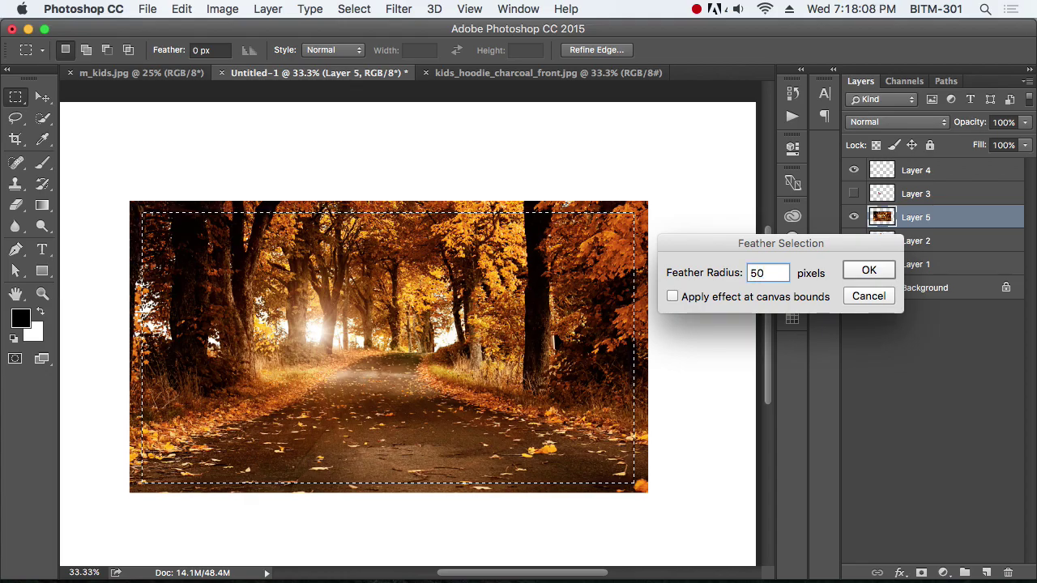
key(Return)
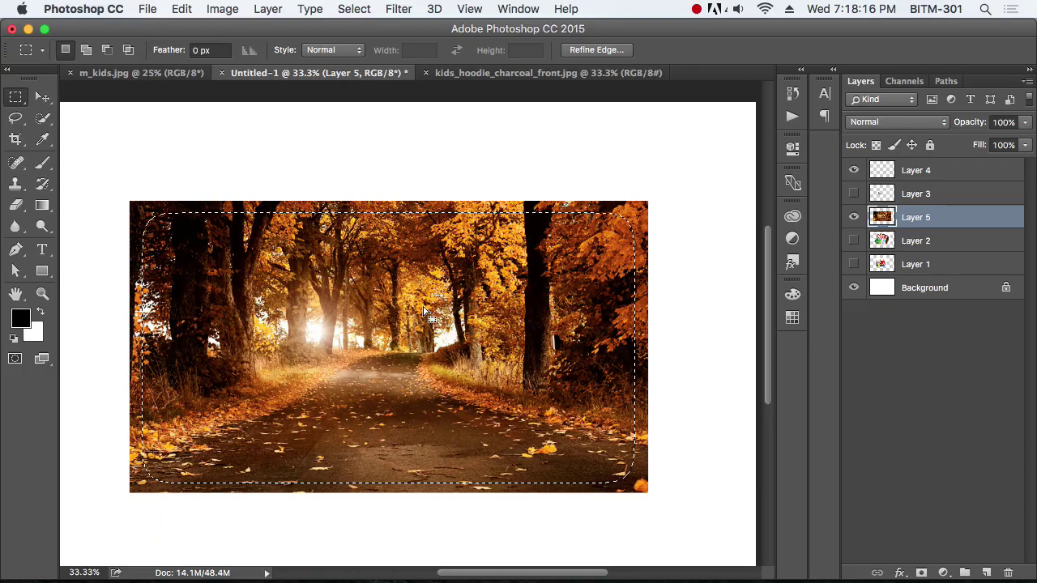
key(Delete)
key(super+z)
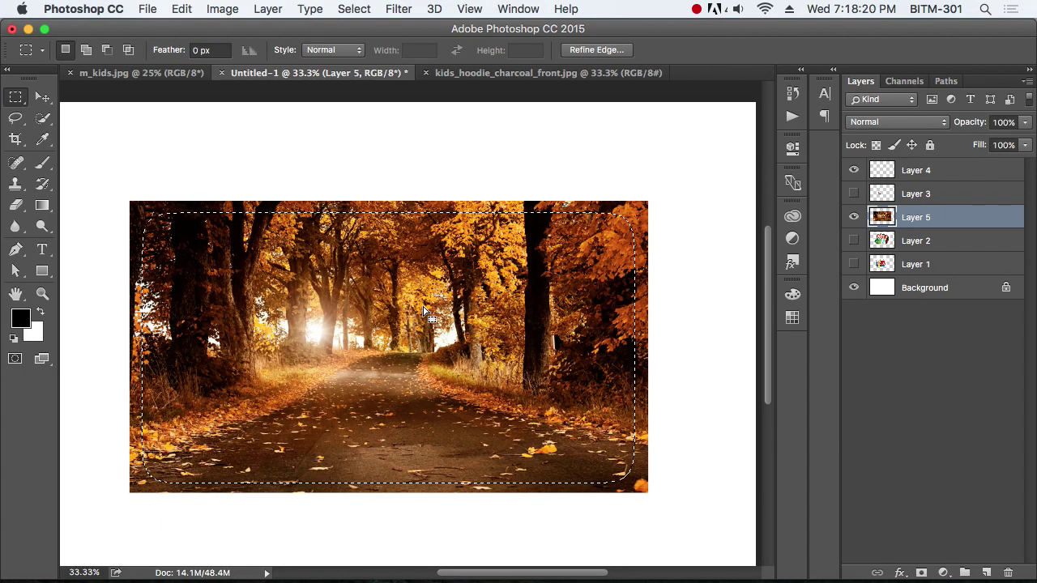
Step: Invert the feathered selection, delete the forest photo's outer edges twice to fade them, and deselect
click(354, 9)
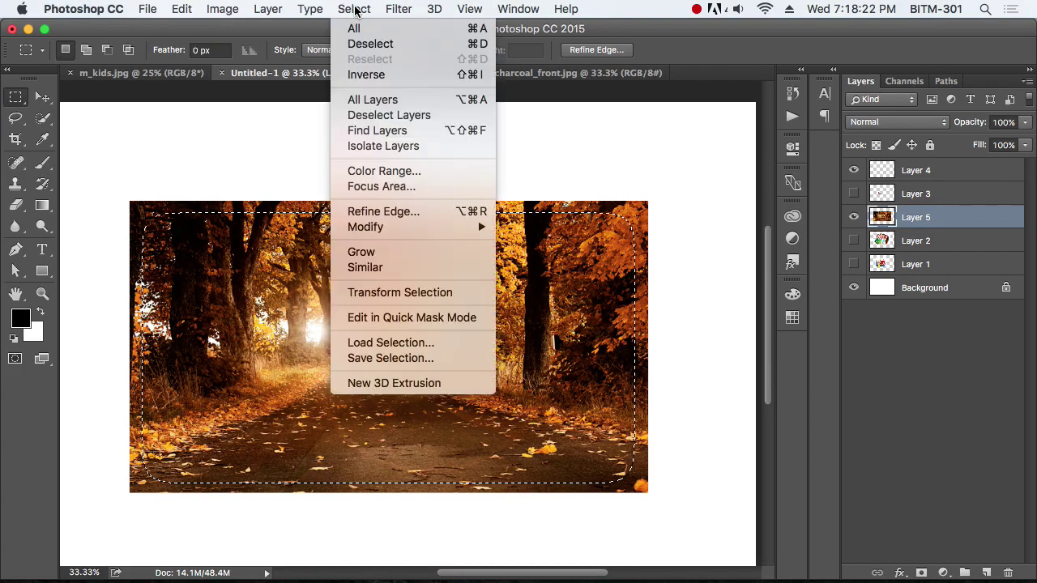
click(398, 79)
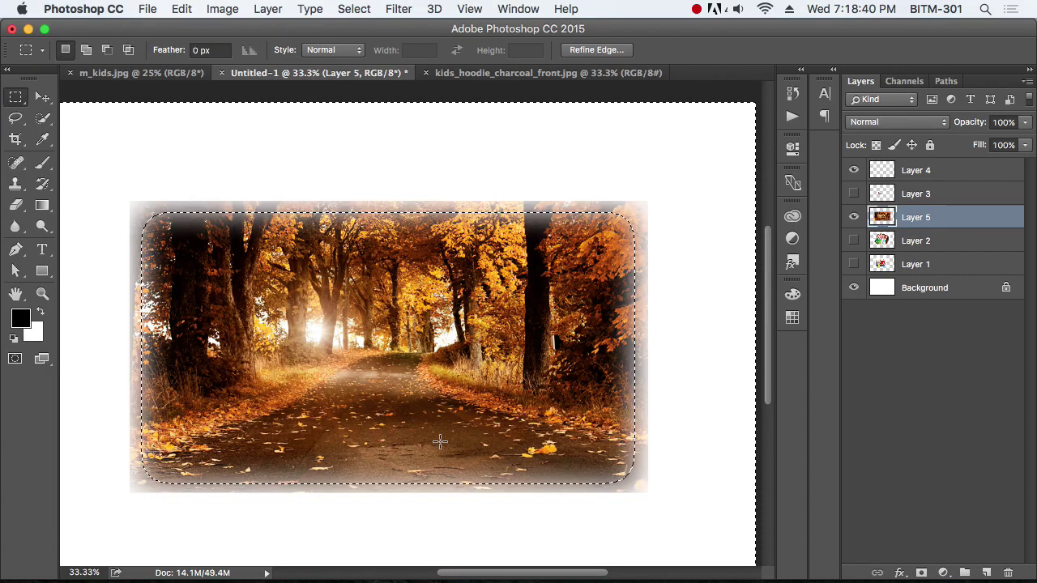
key(Delete)
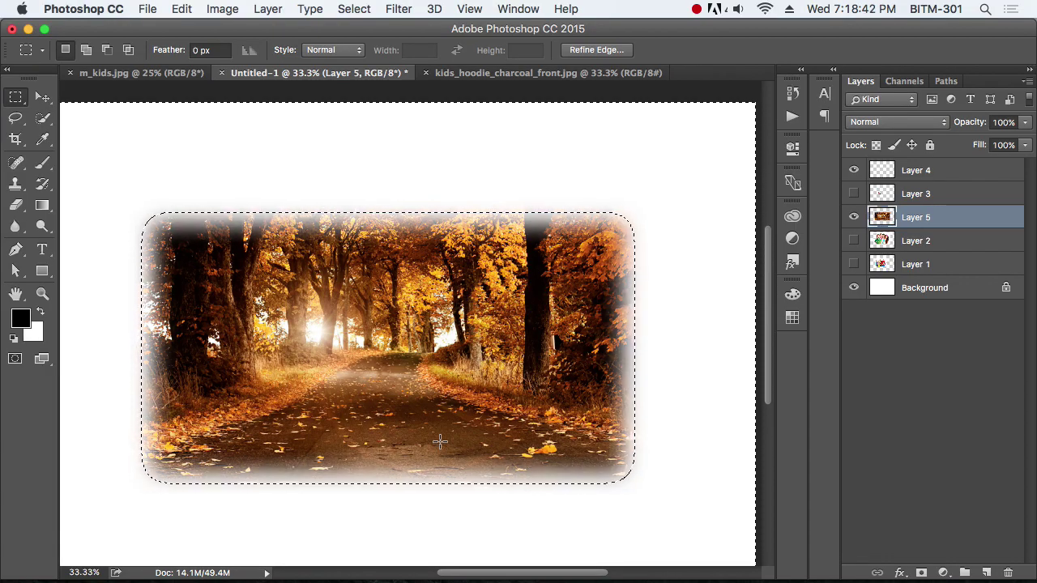
key(super+d)
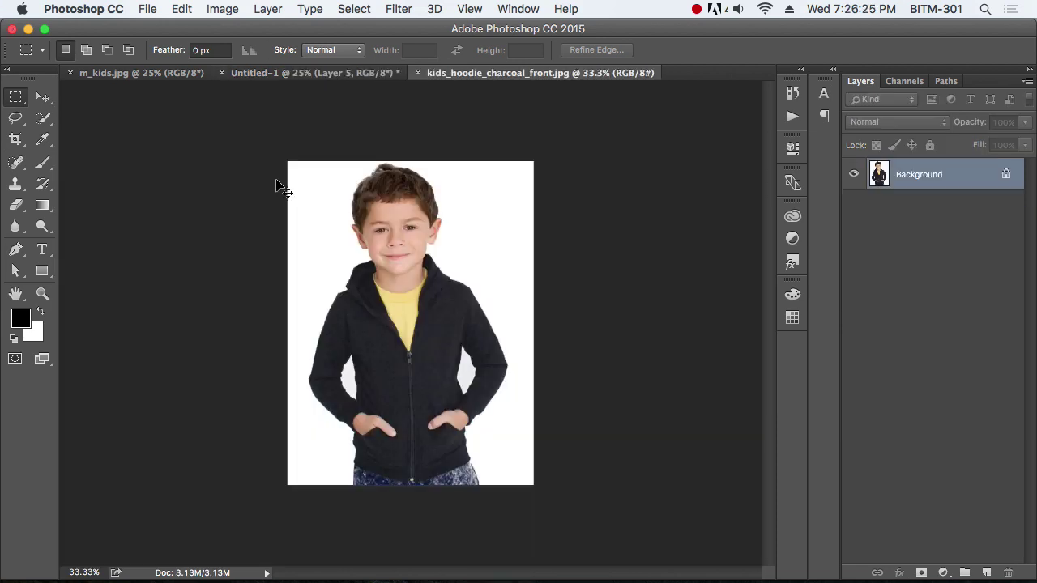
Step: Select the boy's hair with a freehand Lasso outline that follows the hair's outer edge and the hairline
click(17, 120)
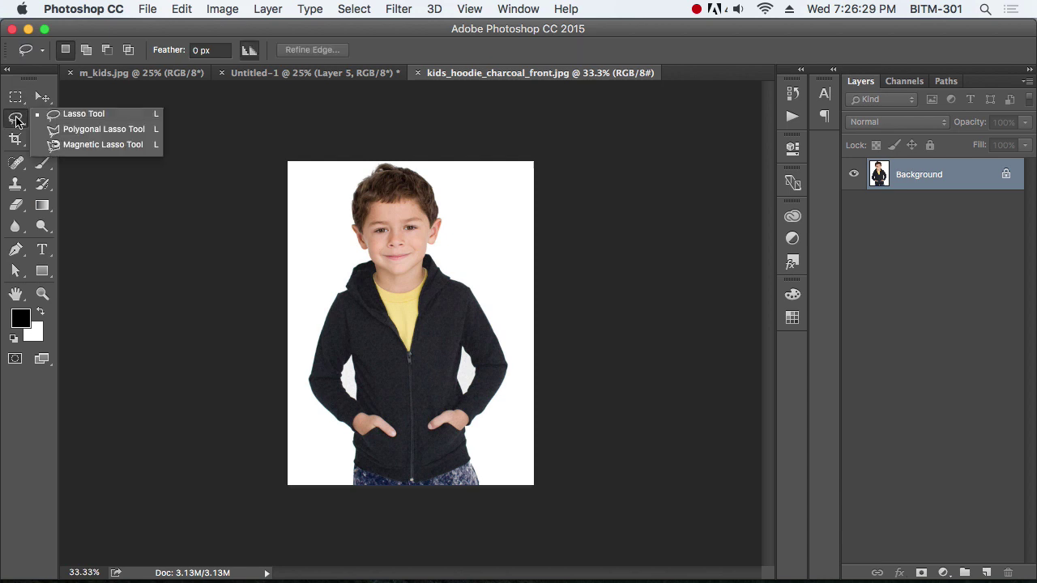
click(88, 118)
super+click(407, 252)
super+click(407, 252)
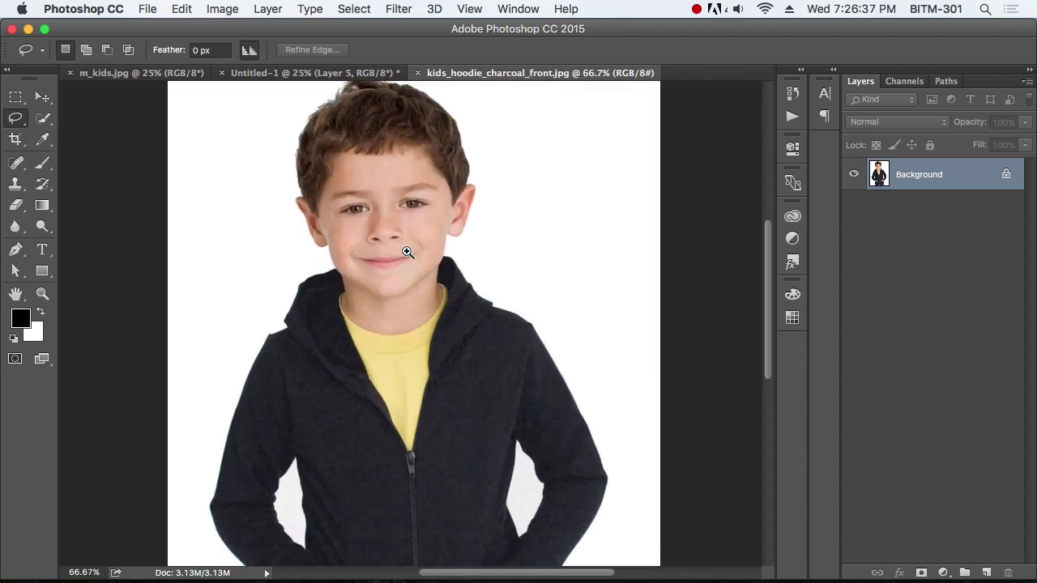
drag(441, 193, 454, 230)
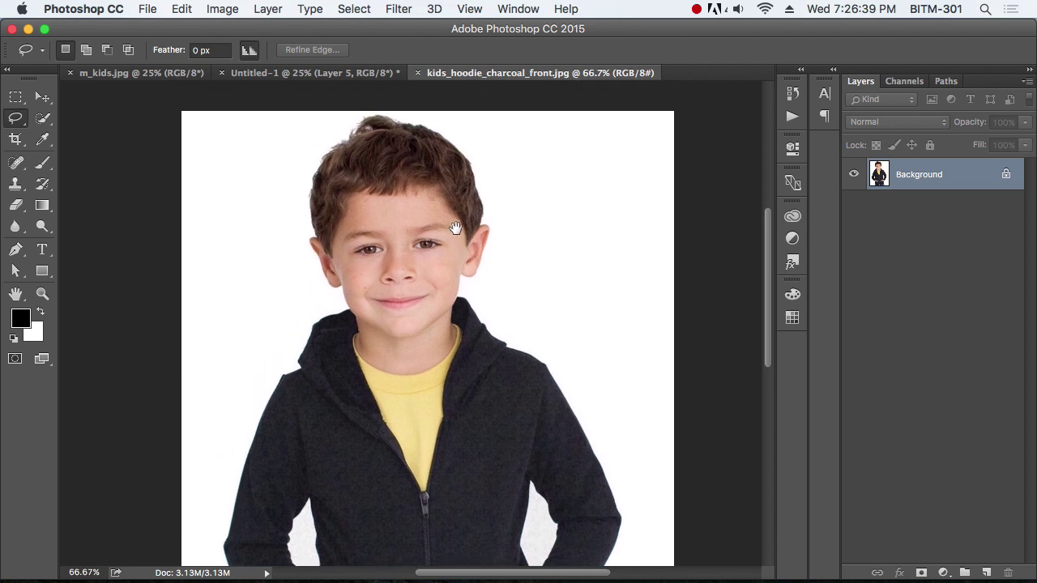
super+click(386, 181)
super+click(388, 194)
mouse_move(342, 219)
mouse_down()
mouse_move(368, 291)
mouse_move(378, 286)
mouse_up()
alt+click(380, 275)
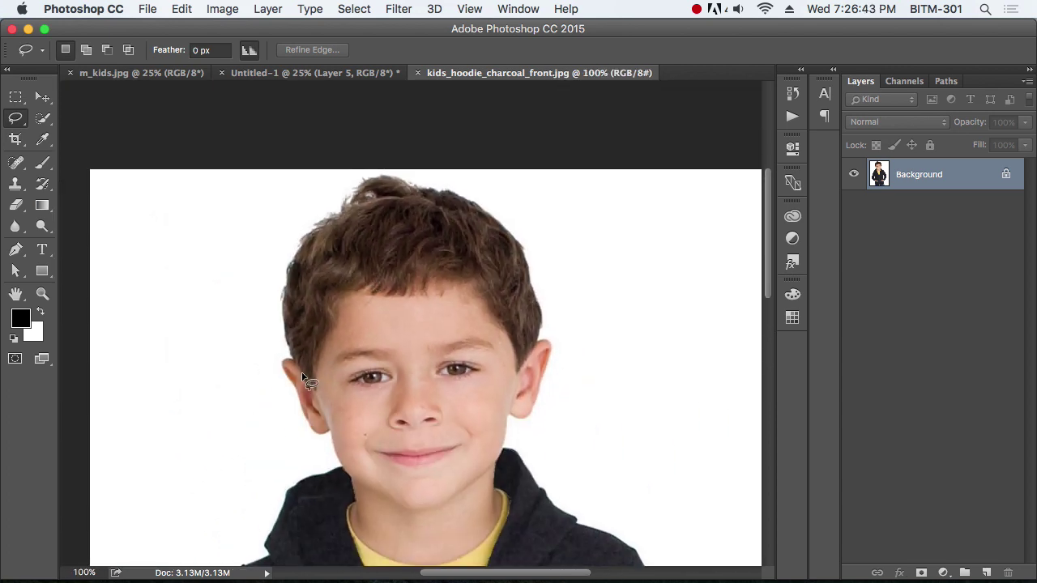
mouse_move(301, 374)
mouse_down()
mouse_move(282, 317)
mouse_move(288, 267)
mouse_move(300, 242)
mouse_move(369, 184)
mouse_move(443, 191)
mouse_move(487, 209)
mouse_move(521, 246)
mouse_move(537, 322)
mouse_move(535, 358)
mouse_move(520, 370)
mouse_move(495, 326)
mouse_move(421, 303)
mouse_move(333, 318)
mouse_move(311, 392)
mouse_up()
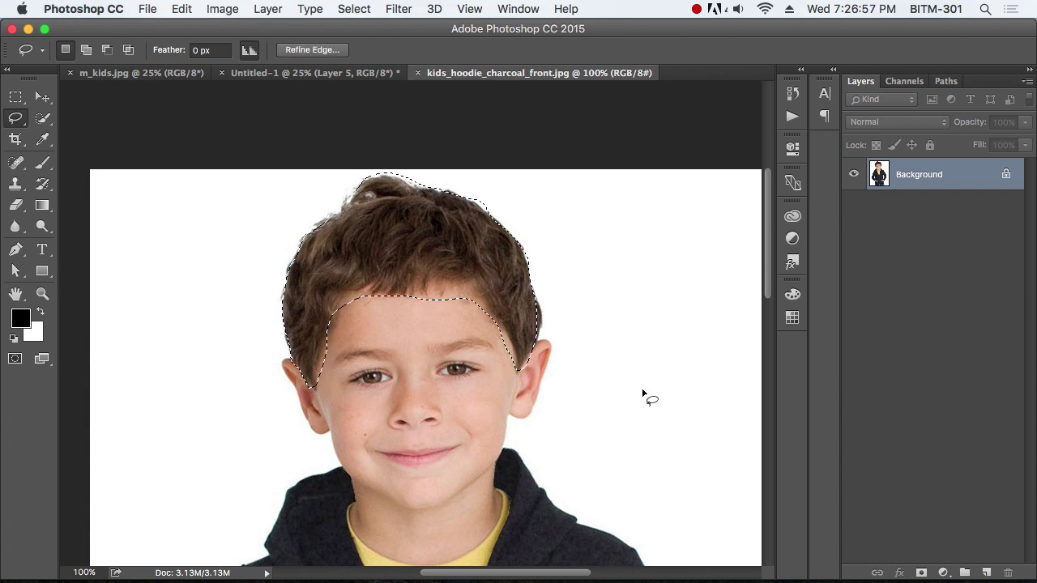
Step: Try filling the hair selection with the black foreground colour, undo the fill and deselect
key(shift+BackSpace)
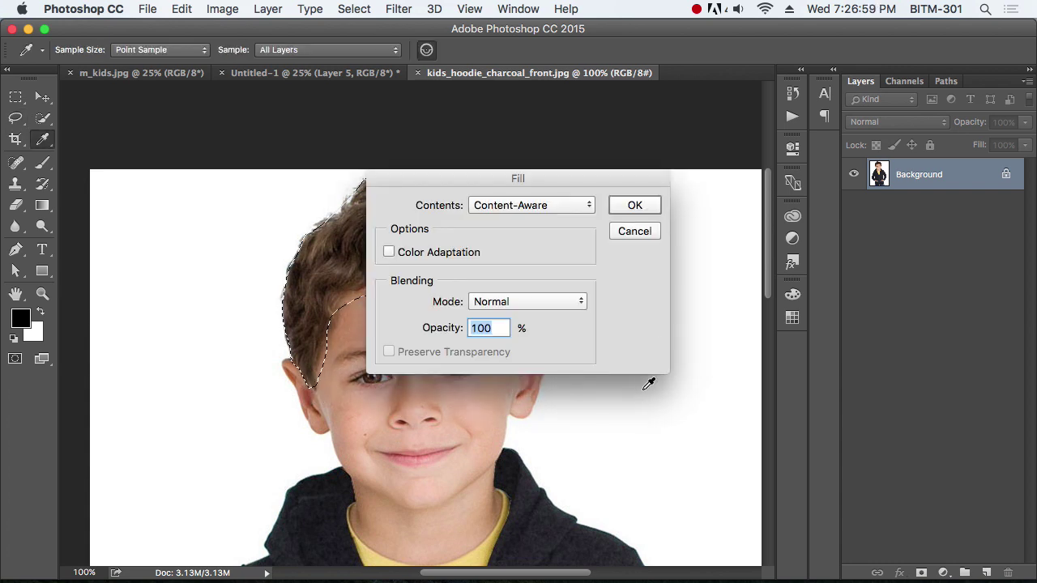
click(647, 236)
key(alt+BackSpace)
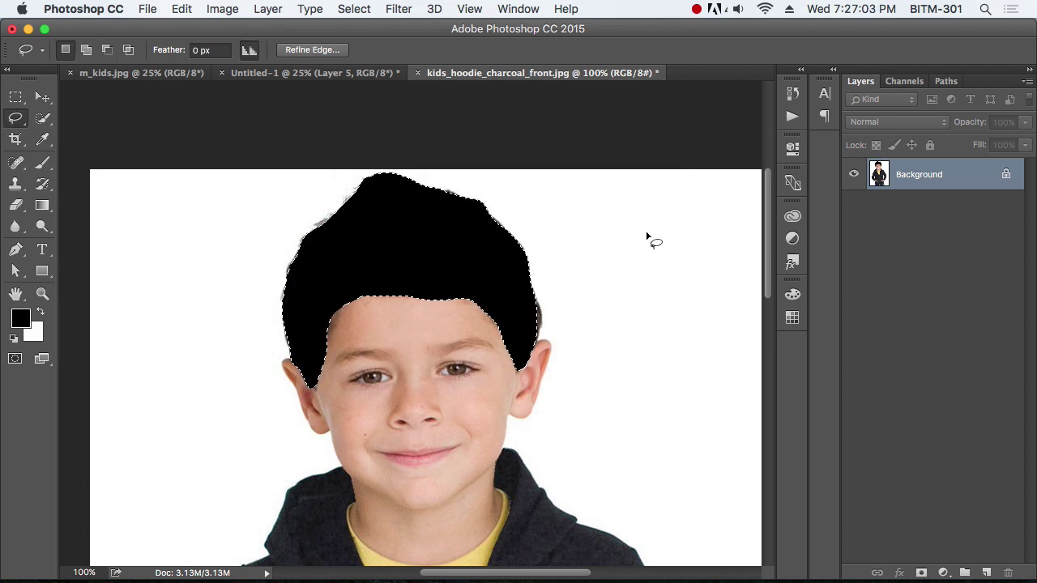
key(super+z)
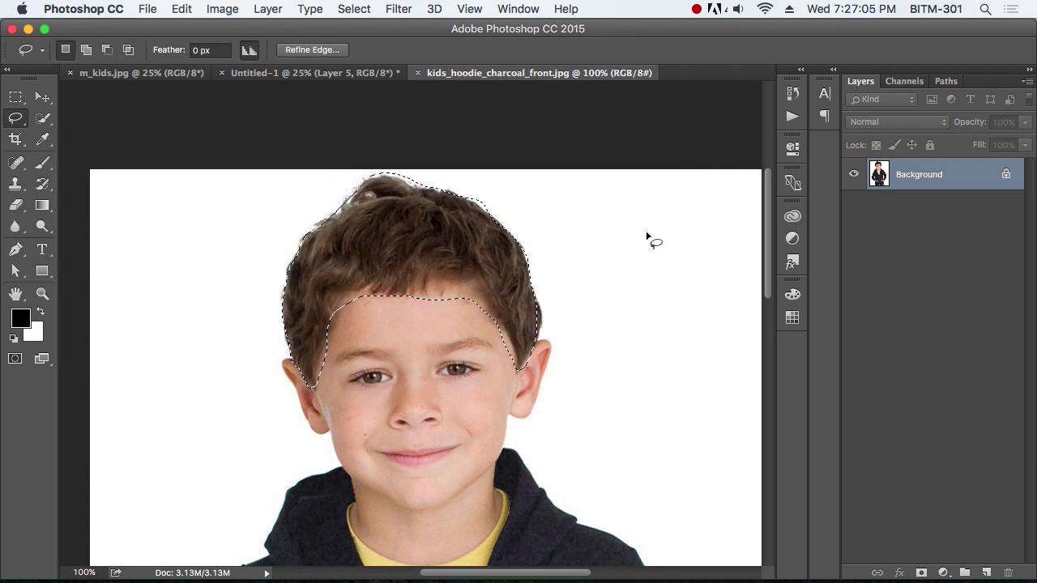
key(super+d)
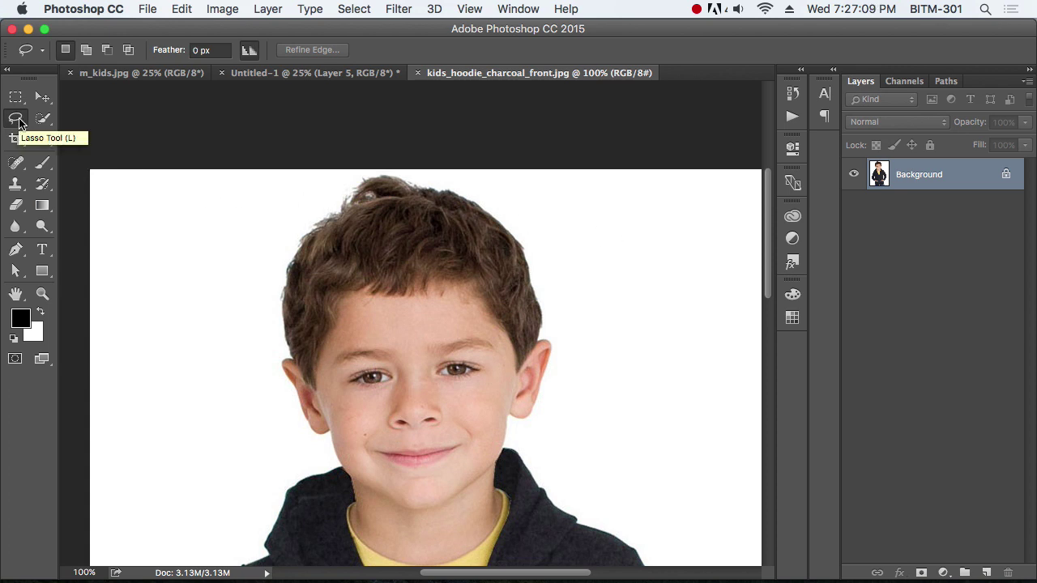
Step: Draw a rough freehand Lasso selection loosely around the boy's hair, cutting across the forehead and one eye
drag(582, 247, 707, 305)
mouse_move(363, 244)
mouse_down()
mouse_move(520, 304)
mouse_move(394, 312)
mouse_up()
drag(151, 233, 116, 278)
click(426, 323)
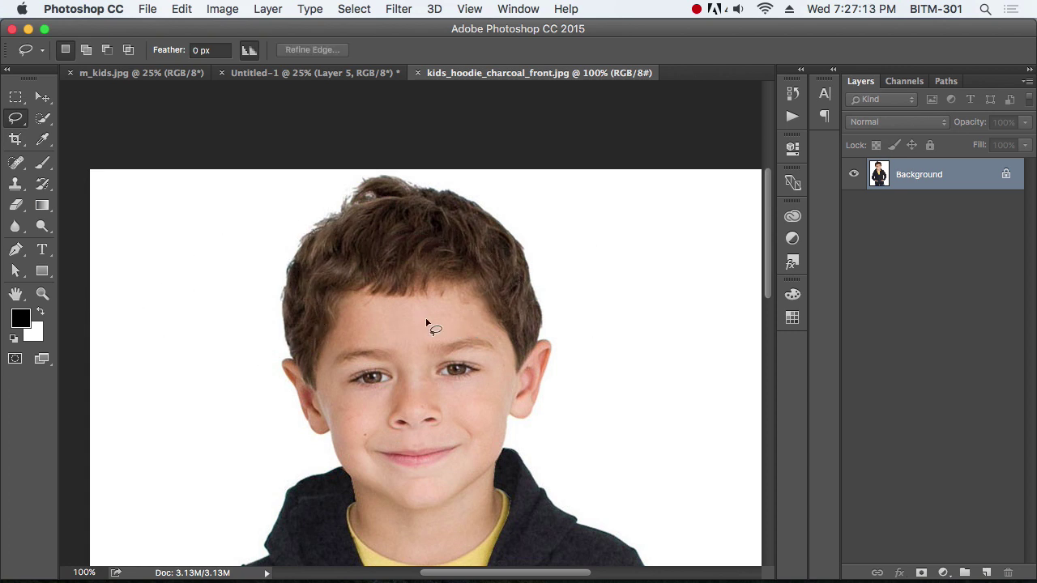
mouse_move(530, 373)
mouse_down()
mouse_move(549, 302)
mouse_move(467, 178)
mouse_up()
drag(325, 354, 326, 352)
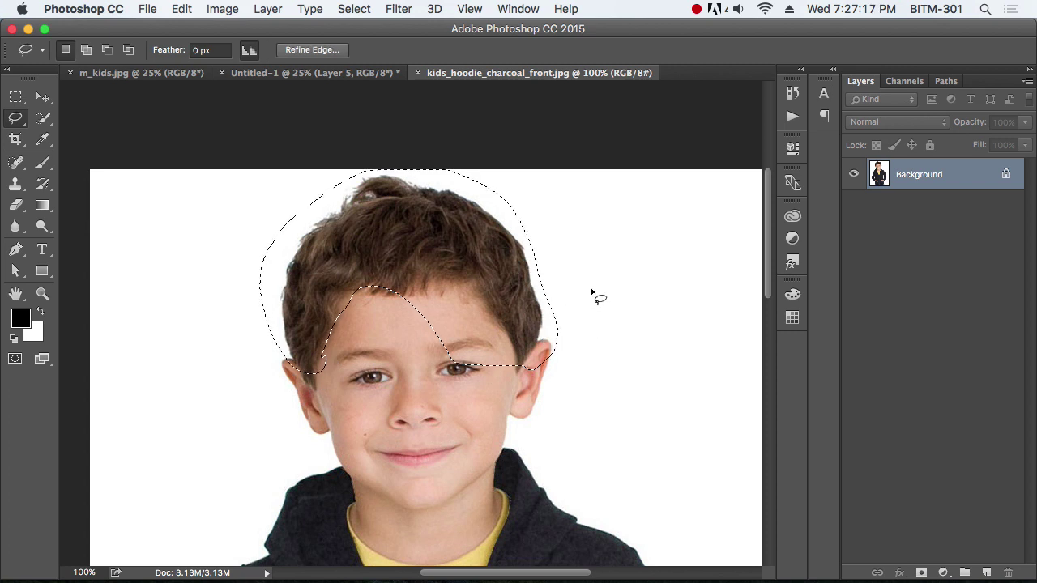
Step: Subtract the white background area just above the boy's right-hand ear from the hair selection
super+click(518, 217)
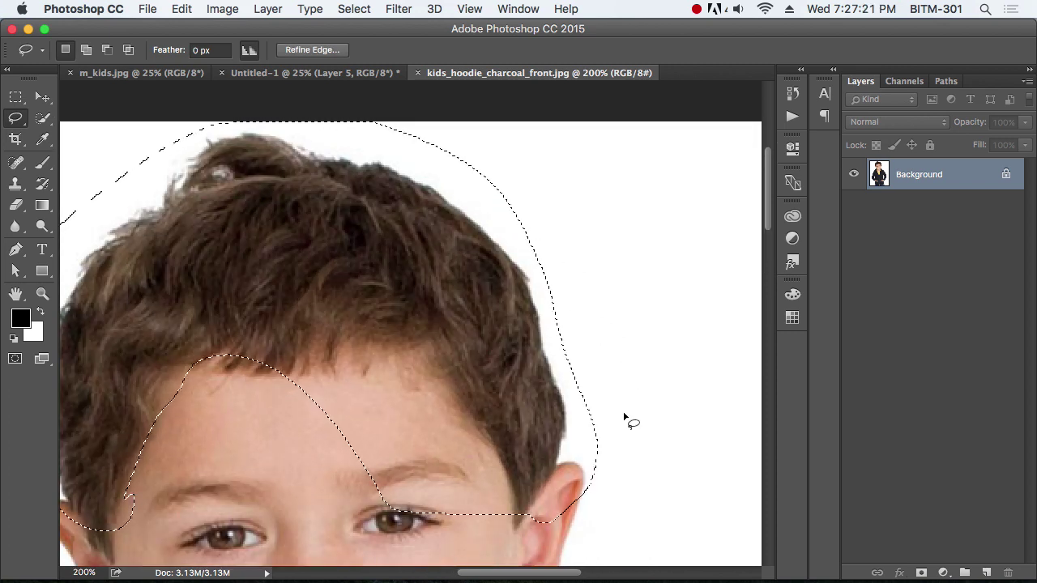
drag(626, 437, 618, 316)
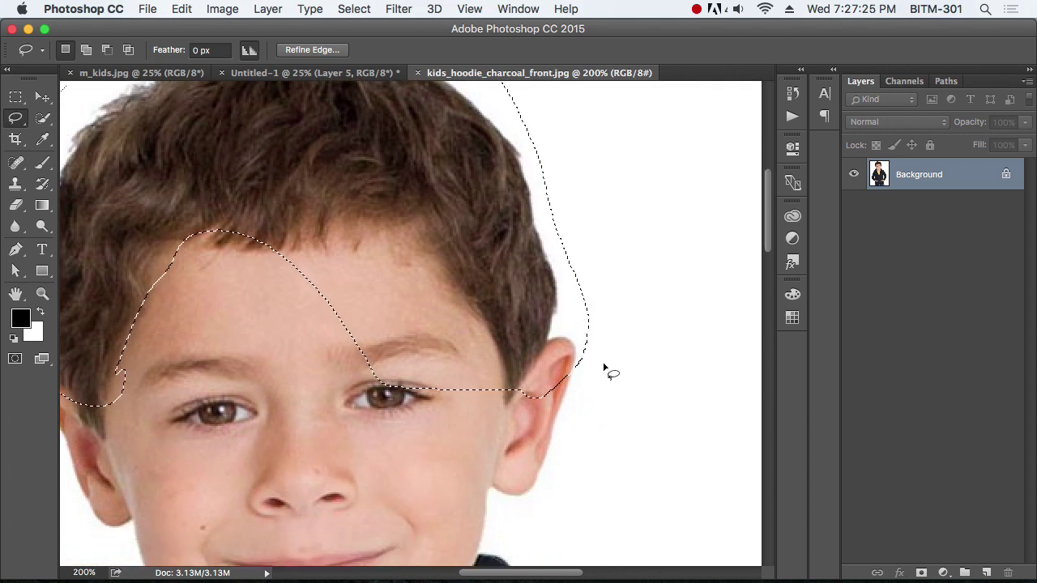
key(alt)
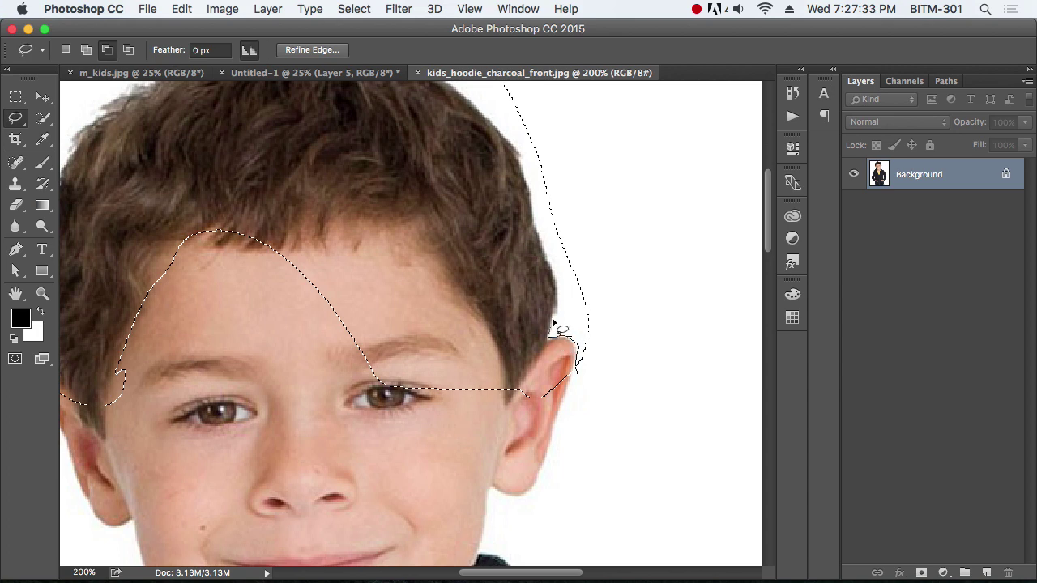
drag(585, 254, 586, 258)
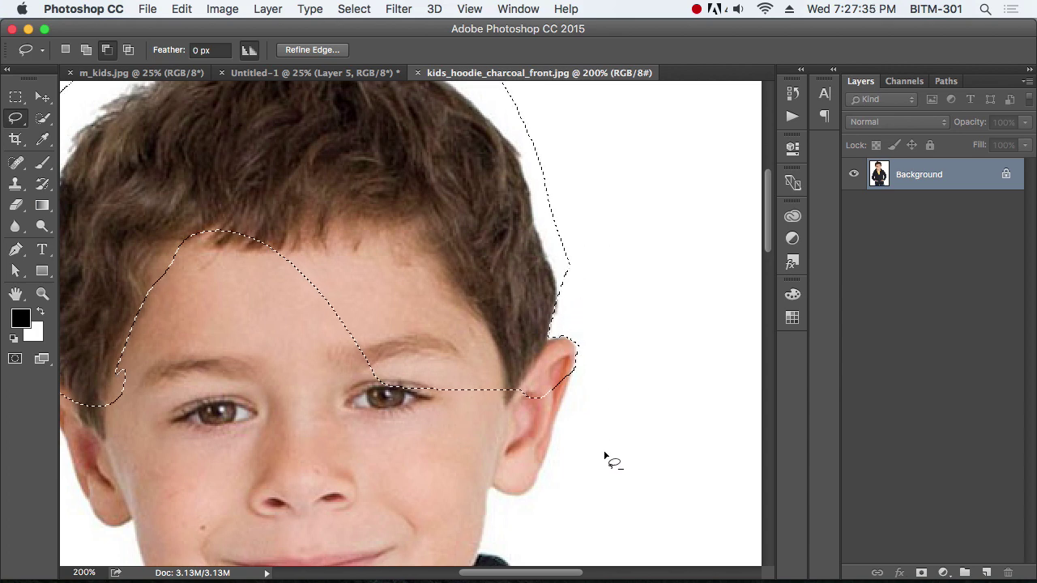
Step: Add a strip of forehead just below the fringe to the hair selection, and deselect
drag(337, 347, 499, 369)
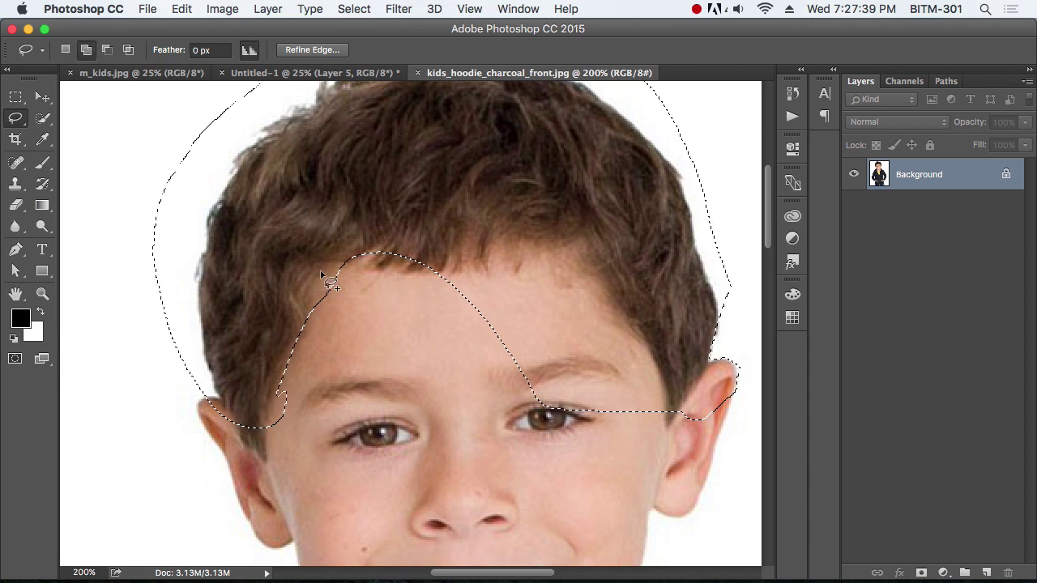
mouse_move(351, 267)
mouse_down()
mouse_move(446, 282)
mouse_move(451, 247)
mouse_move(340, 227)
mouse_move(341, 266)
mouse_up()
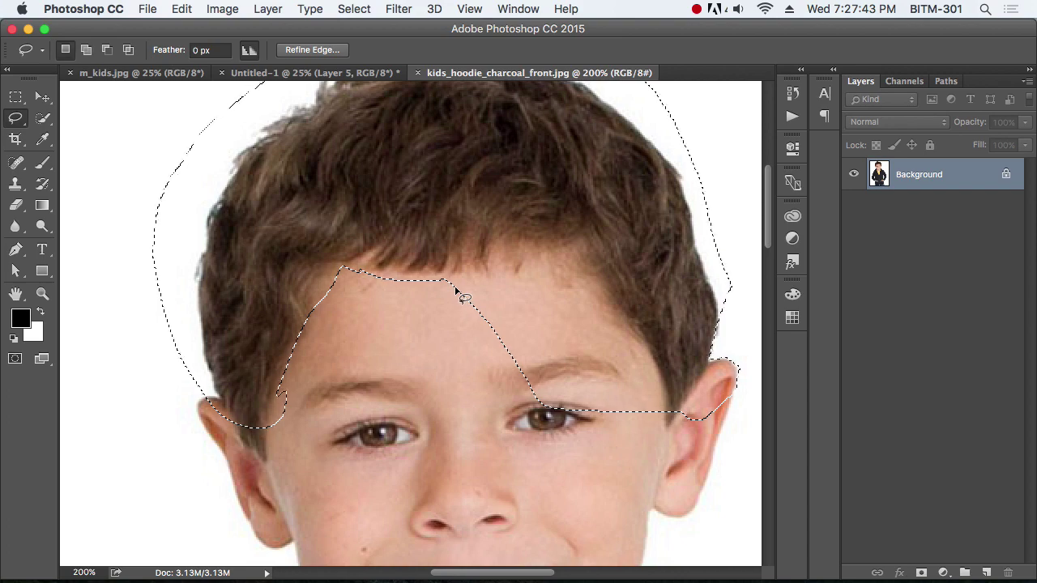
click(384, 324)
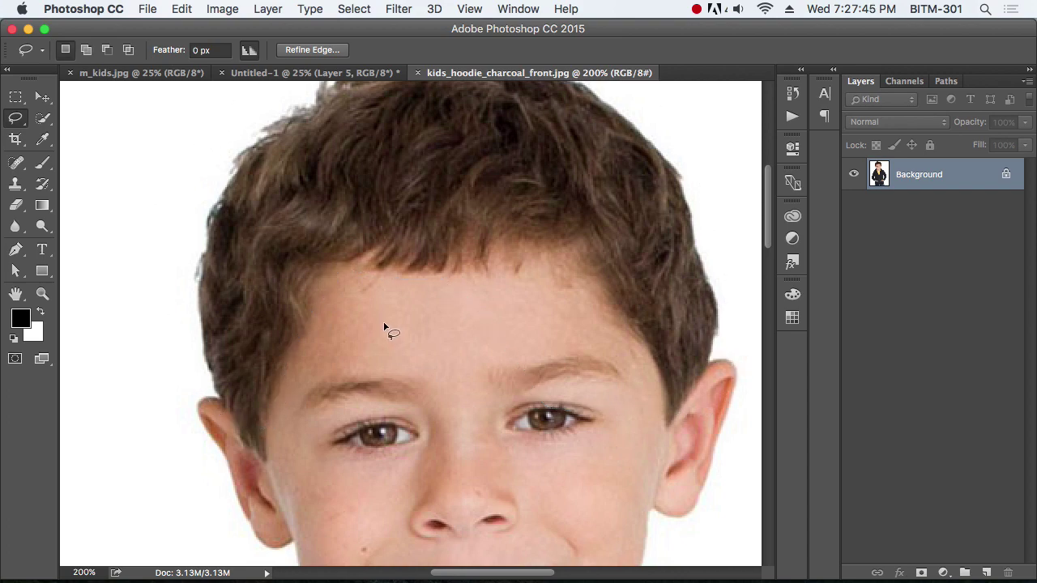
Step: Draw a closed zigzag selection with the Polygonal Lasso tool across the boy's face and the white background
right_click(16, 120)
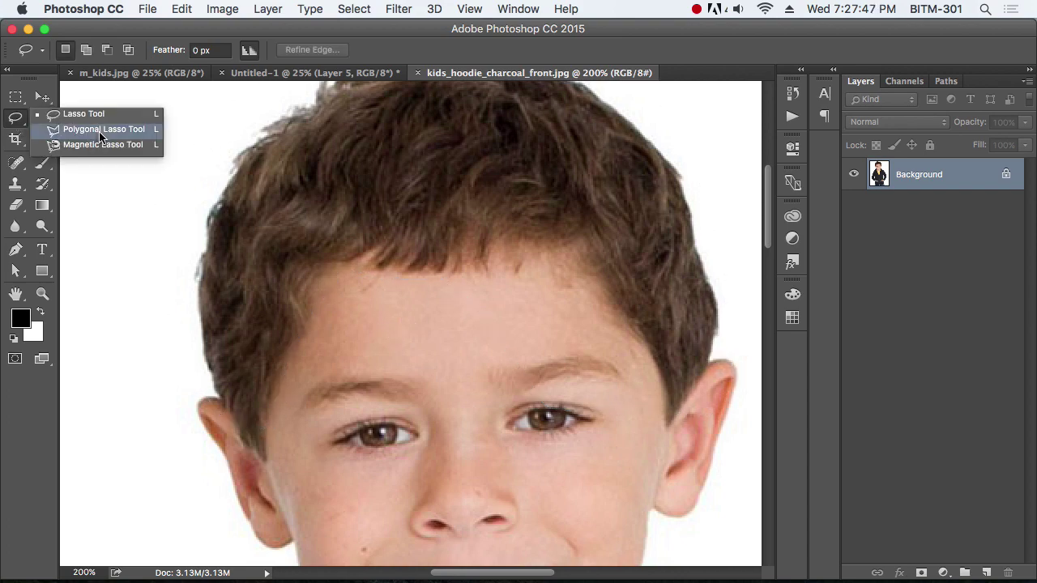
click(101, 133)
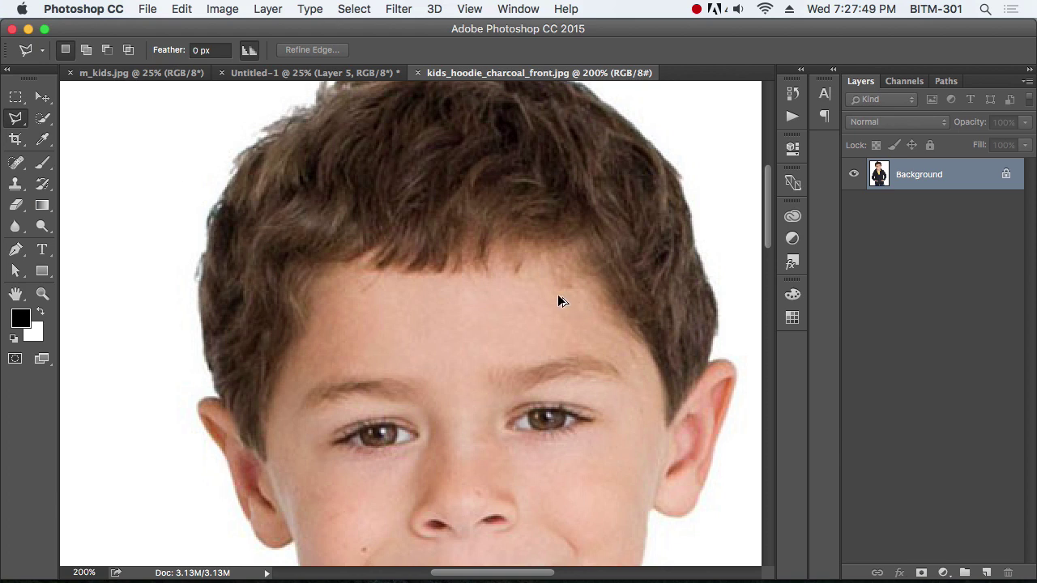
alt+click(440, 253)
drag(474, 236, 431, 269)
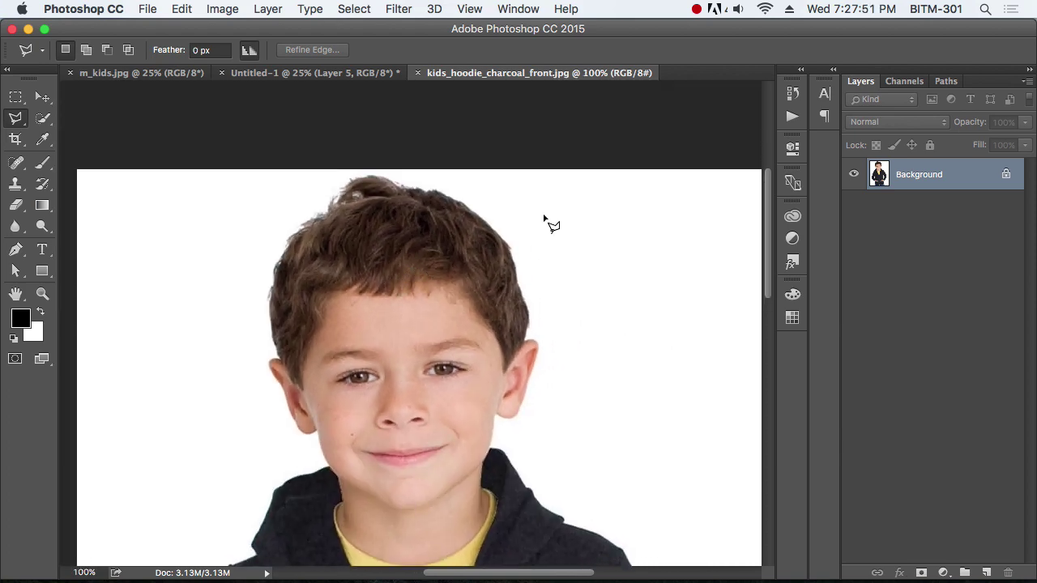
click(543, 215)
click(448, 293)
click(628, 334)
click(655, 242)
click(709, 386)
click(446, 430)
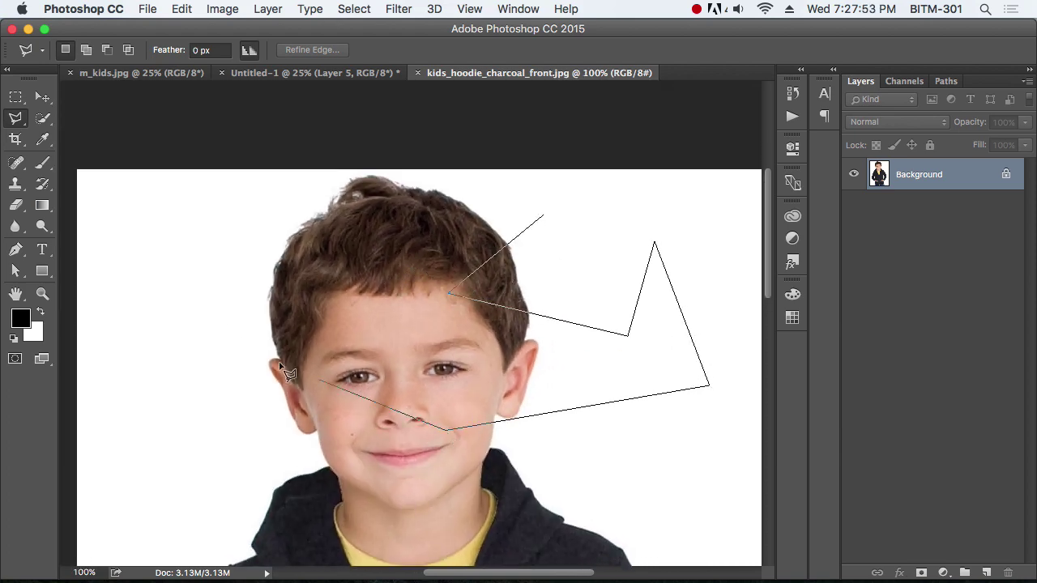
click(216, 313)
click(422, 190)
click(539, 179)
click(567, 301)
click(421, 380)
click(551, 504)
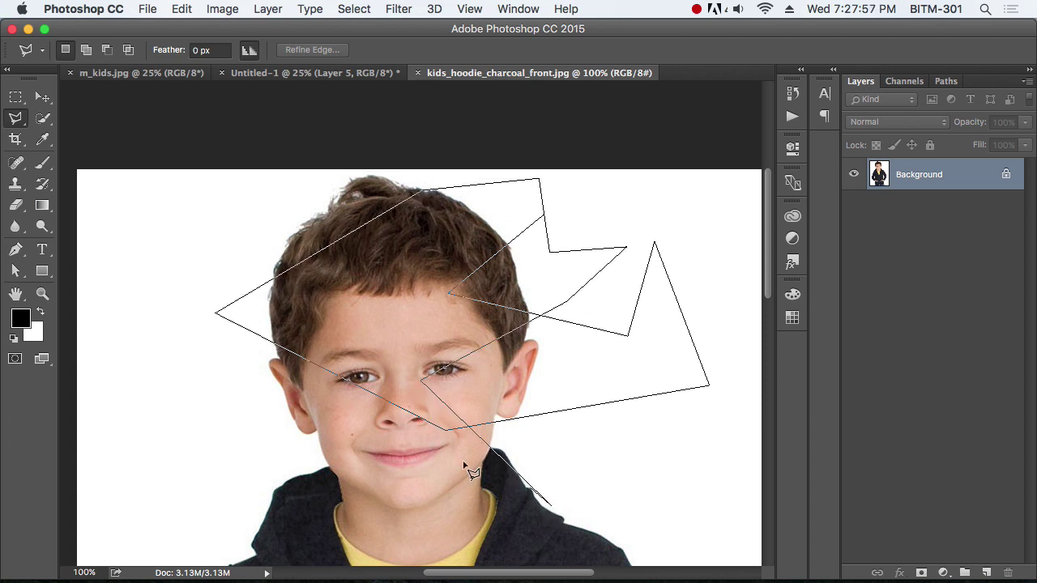
click(278, 447)
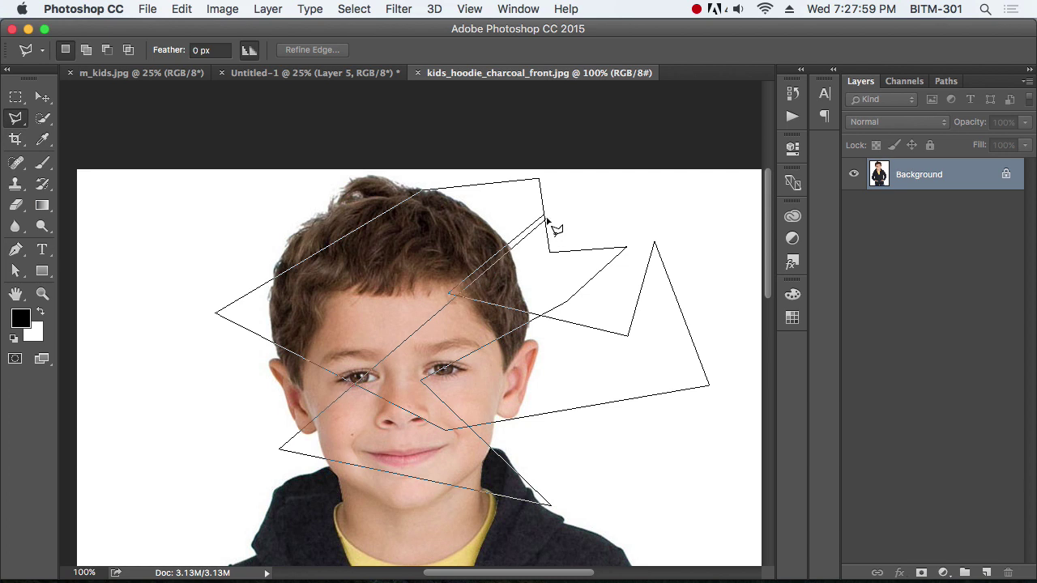
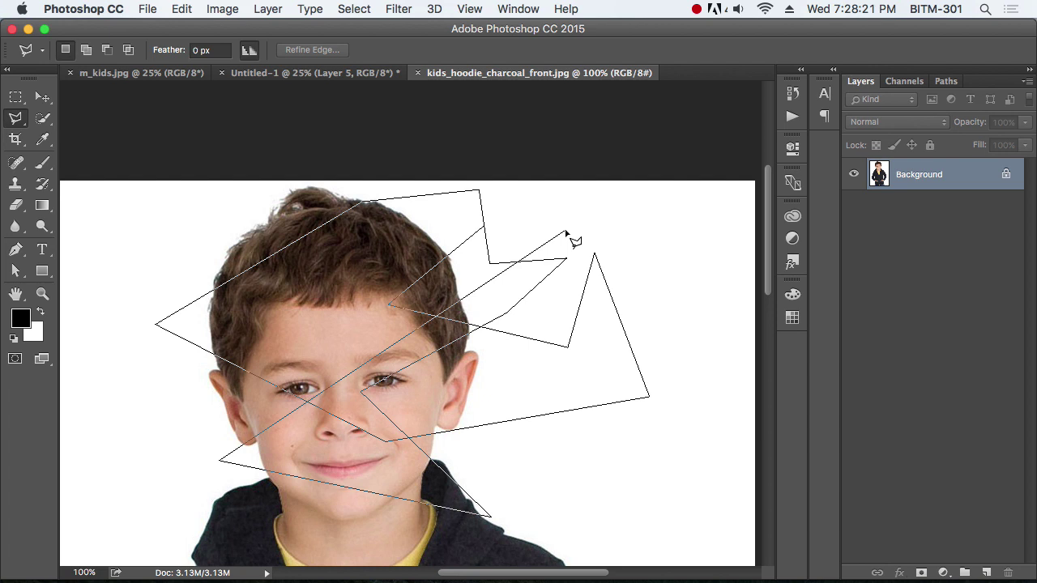
double_click(621, 214)
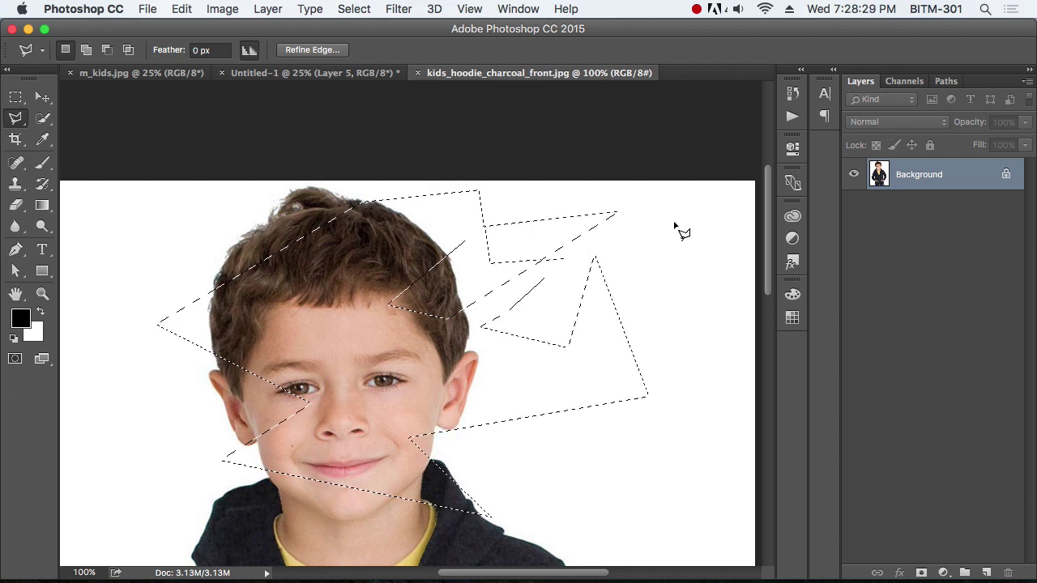
Step: Switch to the Magnetic Lasso tool and clear the polygonal selection
click(16, 119)
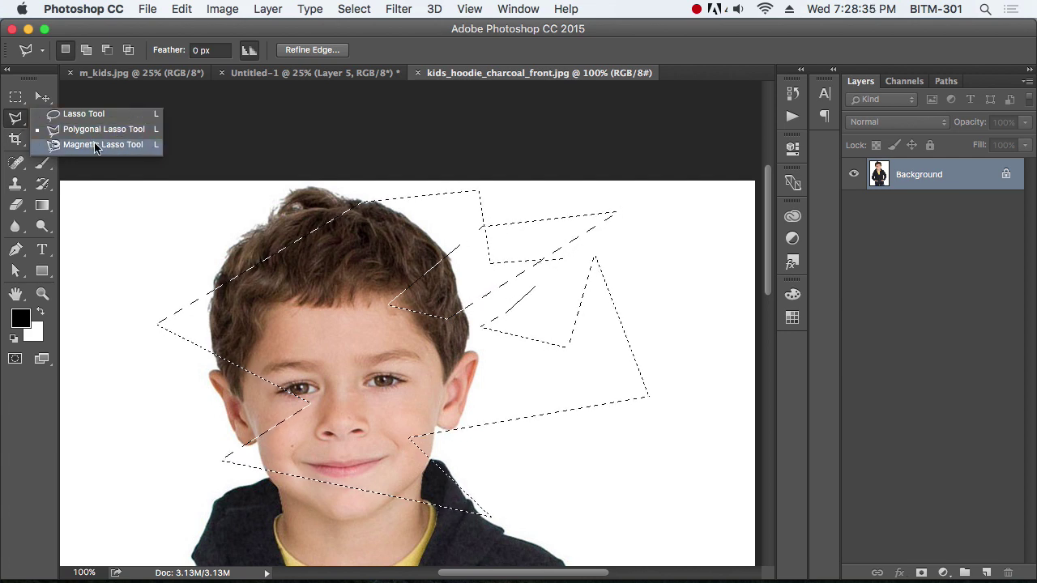
click(94, 148)
key(super+d)
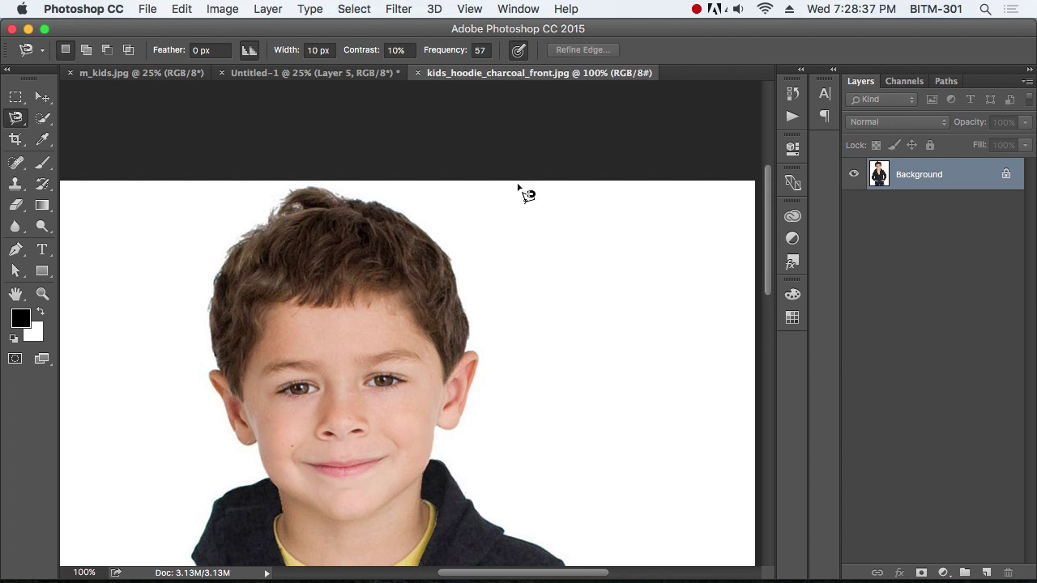
Step: Trace the yellow shirt with the Magnetic Lasso from the zipper tip up its right edge and along the neckline
drag(546, 251, 566, 154)
super+click(420, 313)
super+click(421, 314)
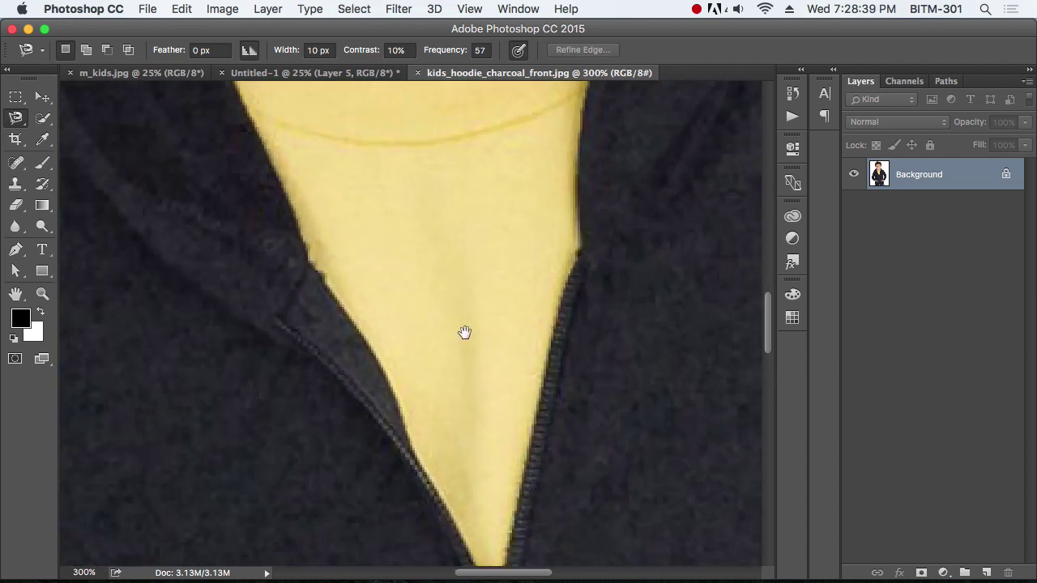
drag(464, 333, 406, 317)
alt+click(487, 280)
alt+click(409, 313)
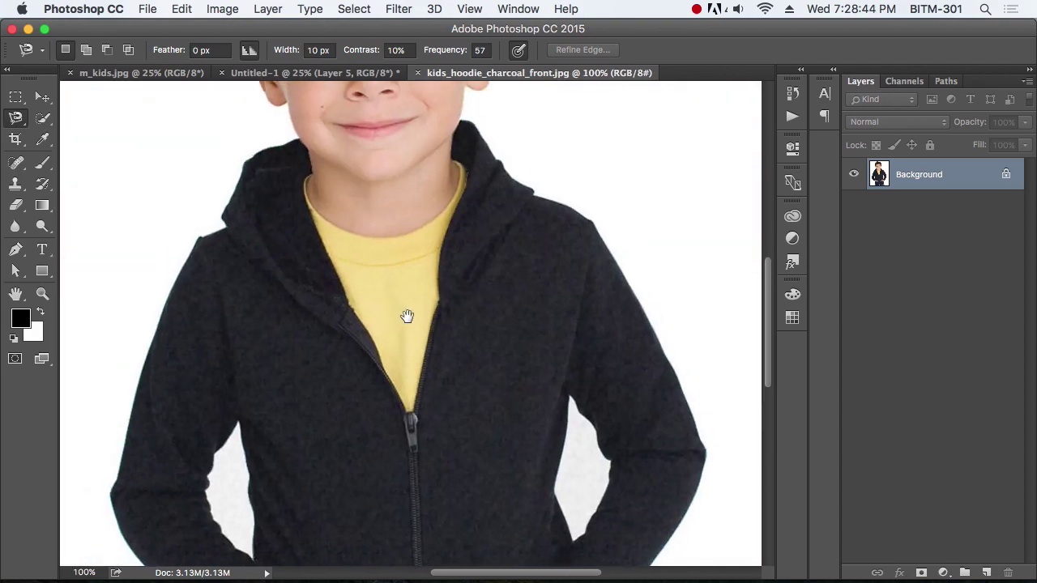
click(410, 414)
super+click(446, 165)
super+click(458, 179)
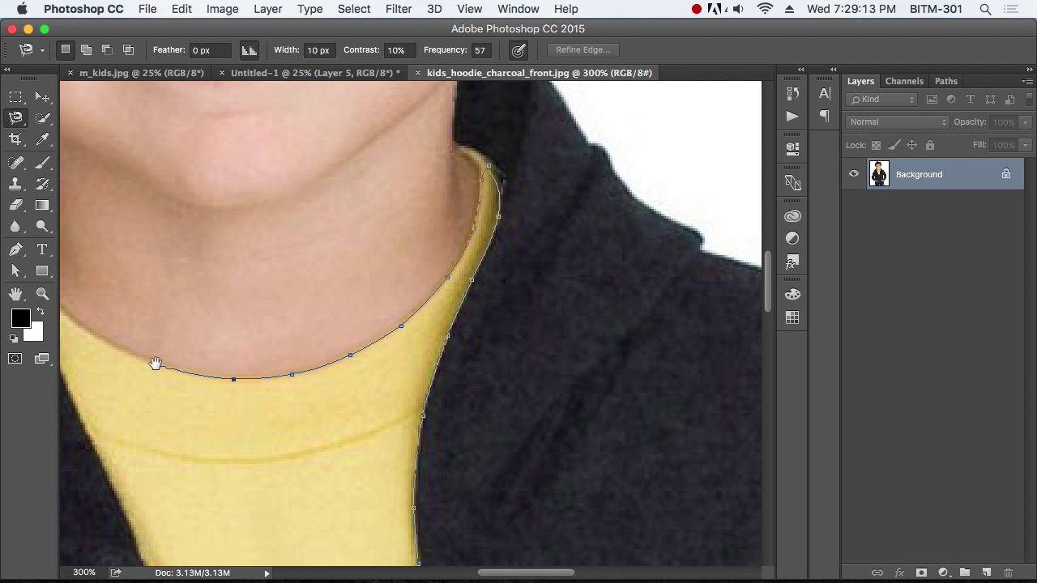
drag(156, 364, 278, 371)
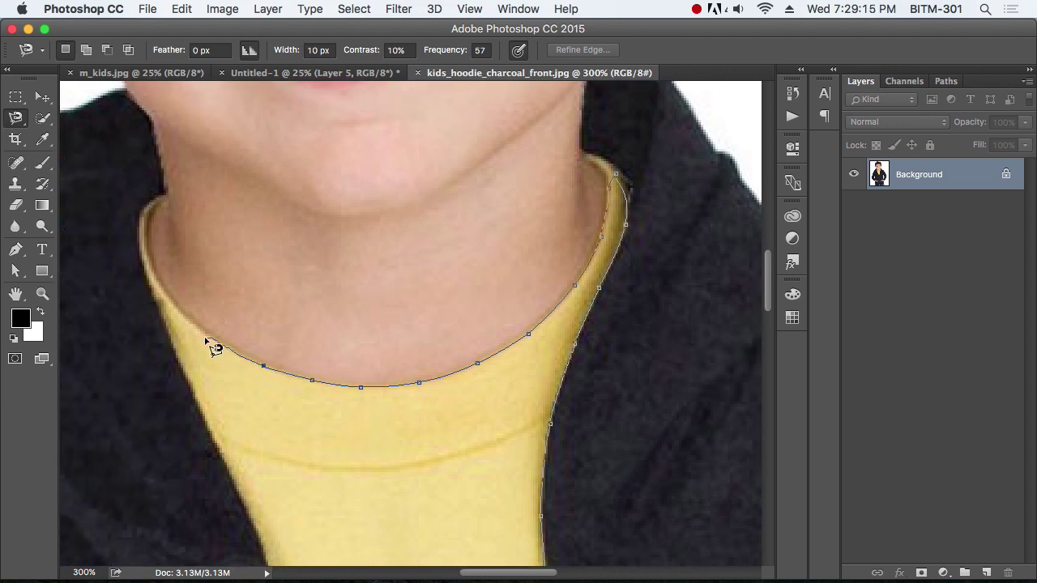
Step: Trace the yellow shirt with the Magnetic Lasso from the neckline around the collar corner and down its left edge to the zipper
click(146, 261)
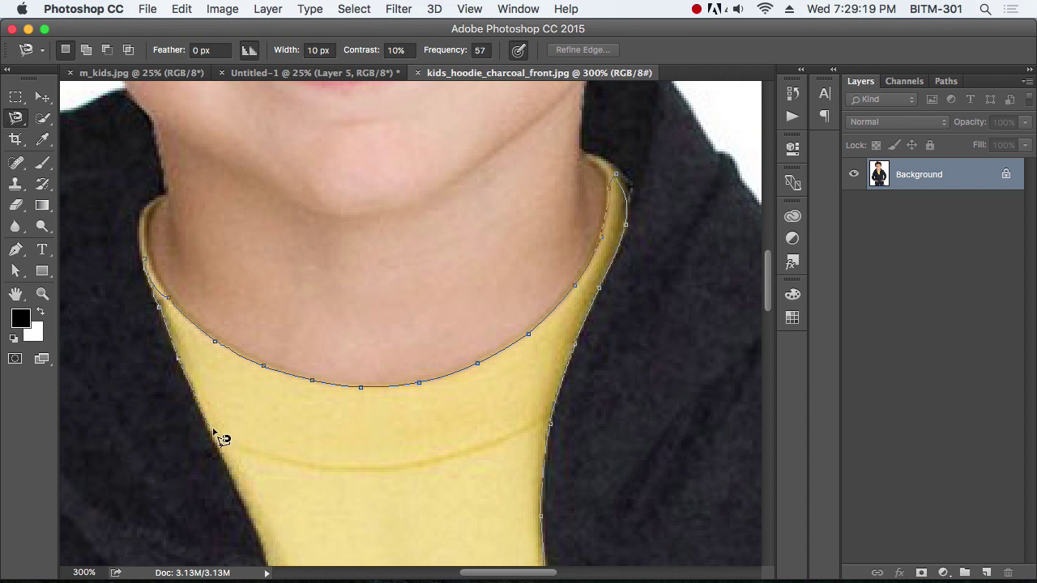
key(space)
drag(237, 450, 199, 257)
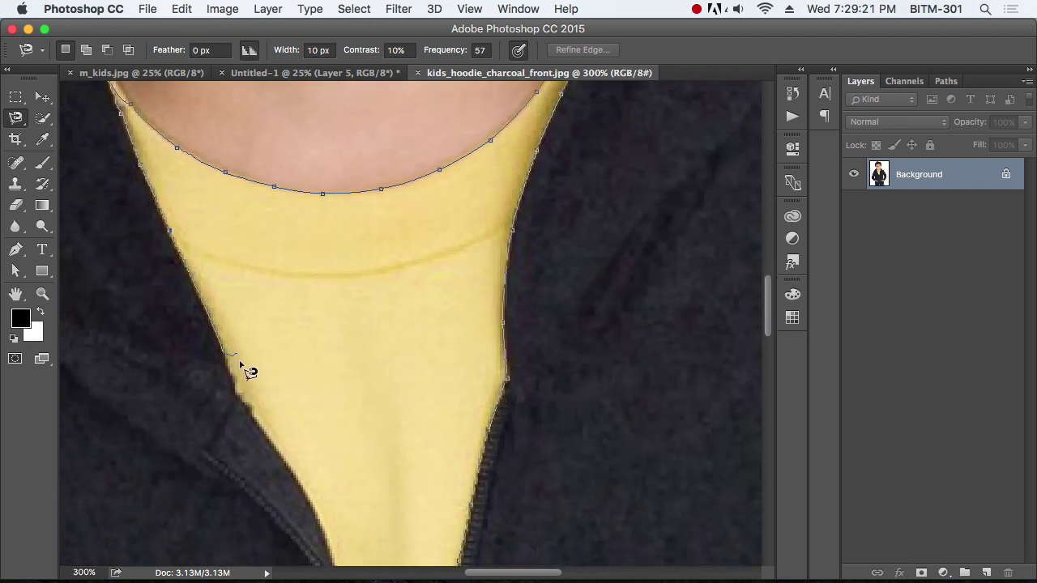
key(space)
mouse_move(272, 426)
mouse_down()
mouse_move(276, 361)
mouse_move(255, 296)
mouse_up()
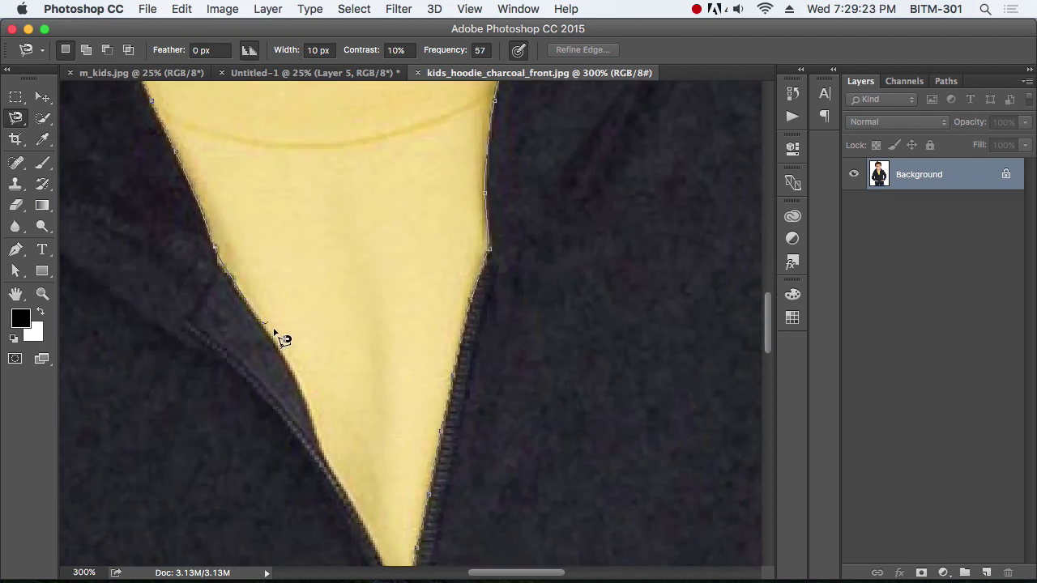
key(space)
drag(325, 422, 294, 268)
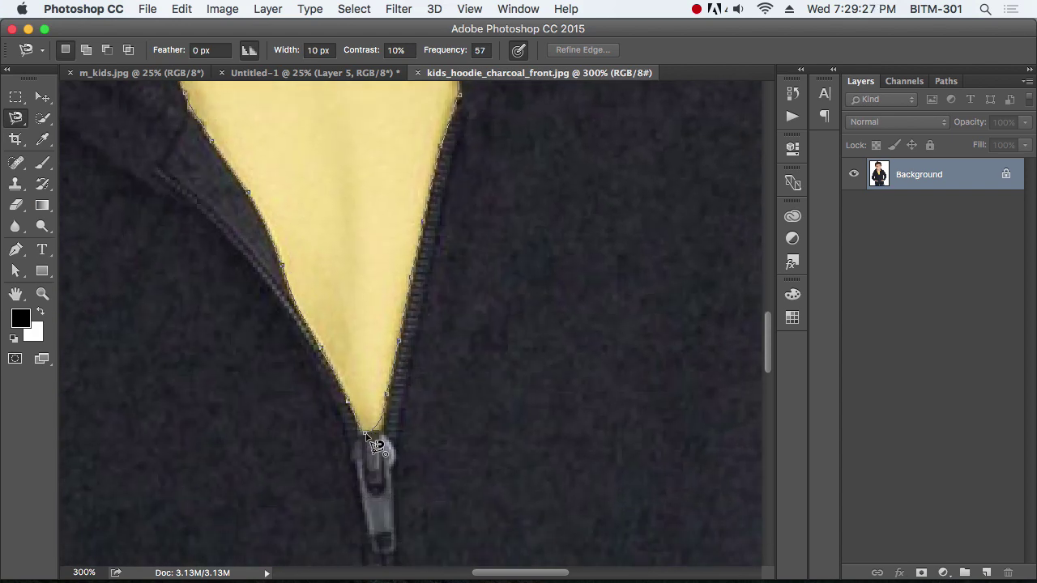
Step: Close the Magnetic Lasso outline at the zipper tip and switch to the Rectangular Marquee tool
click(366, 436)
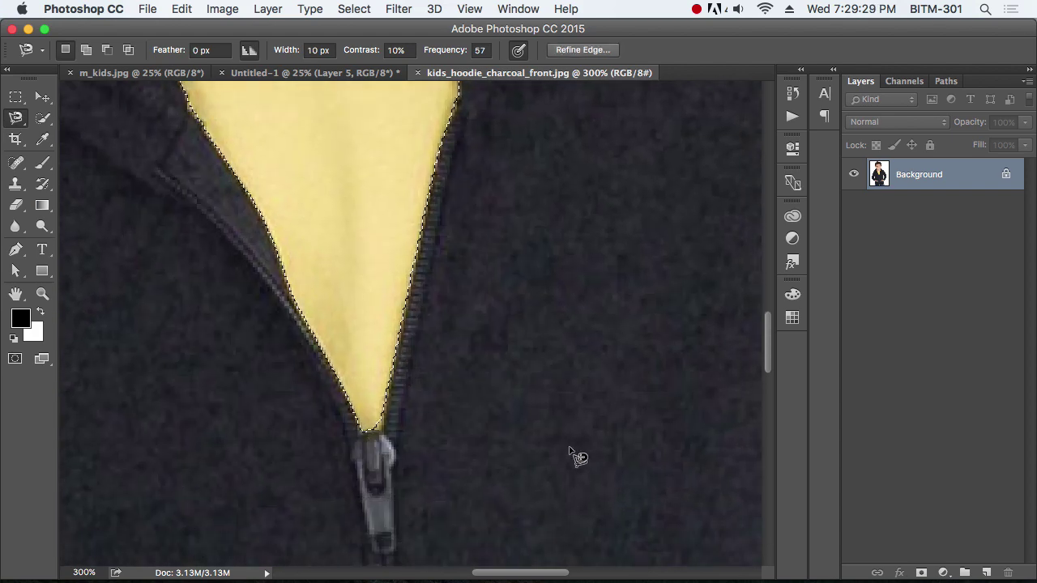
key(m)
alt+click(436, 286)
alt+click(436, 286)
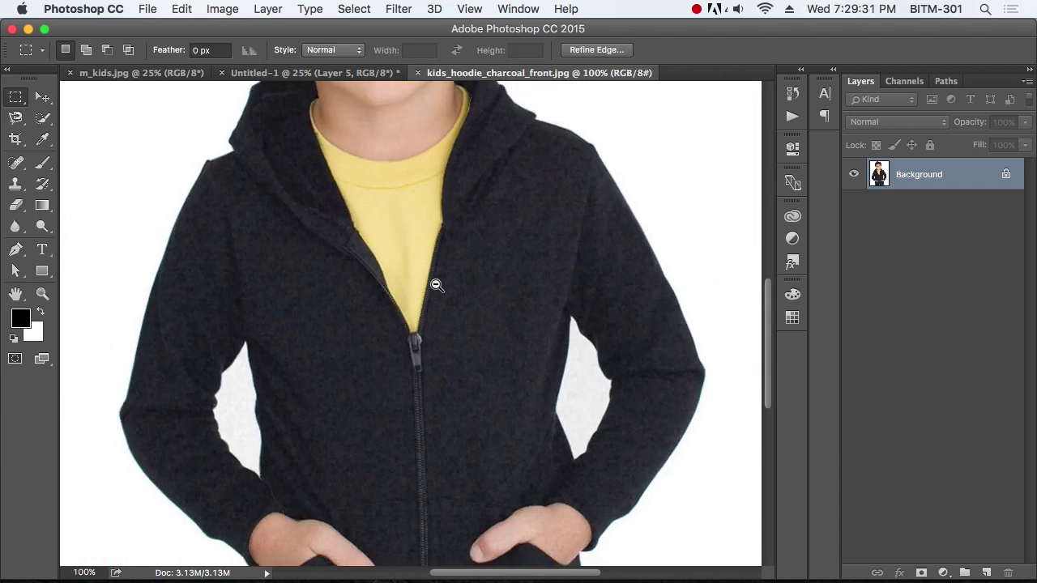
alt+click(436, 286)
drag(508, 294, 499, 358)
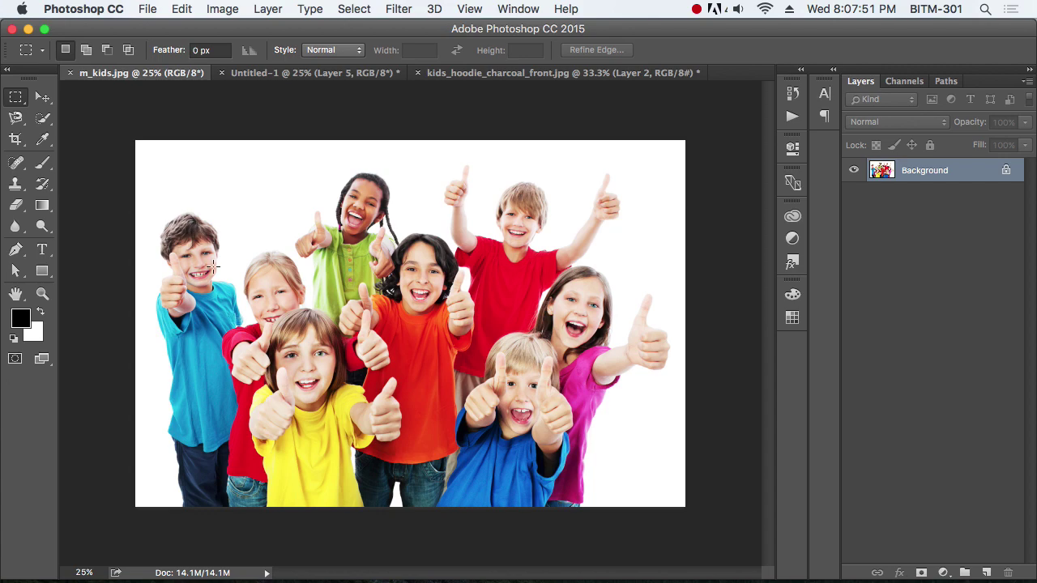
Step: Paint a thin diagonal selection across the turquoise shirt in m_kids.jpg with the Quick Selection tool at 3 px
click(41, 120)
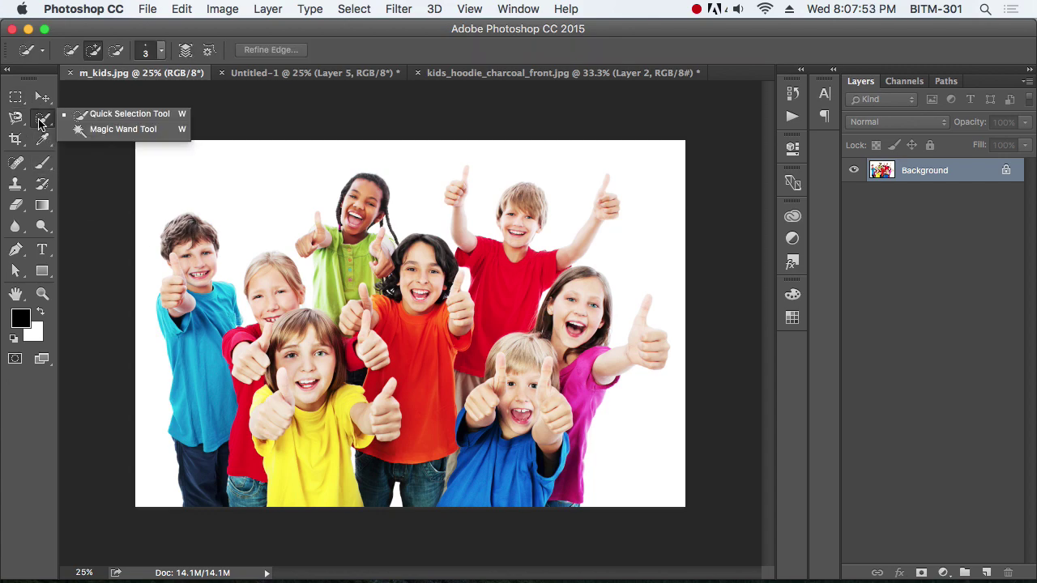
click(141, 115)
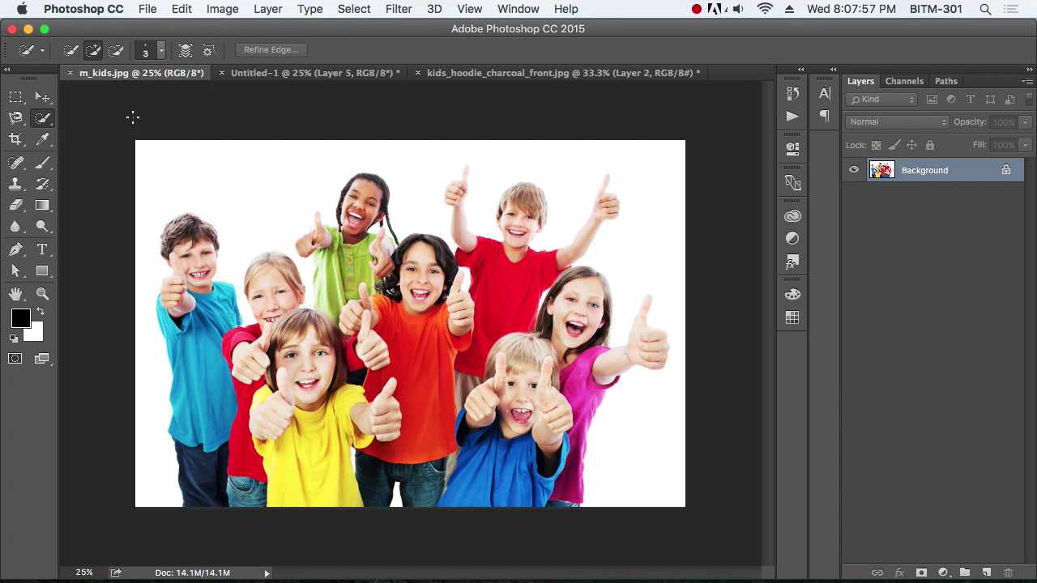
super+click(242, 433)
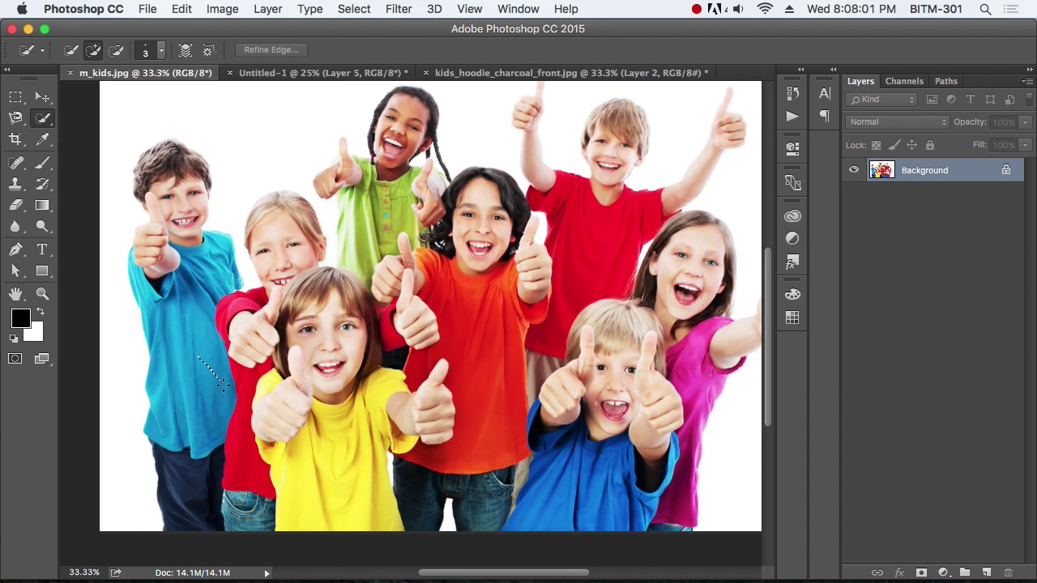
drag(223, 386, 232, 398)
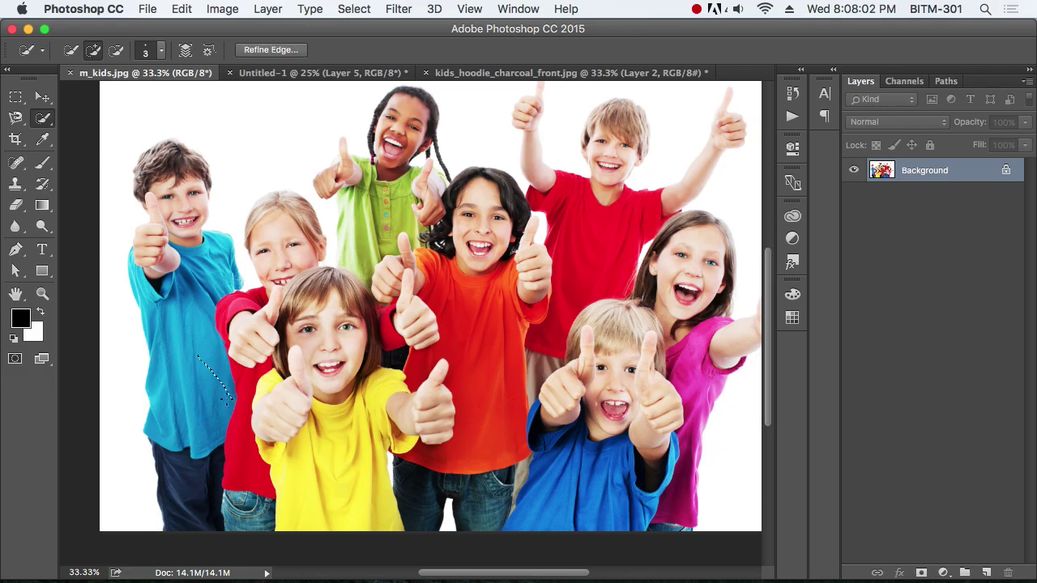
Step: Set the Quick Selection brush size to 51 px and select the turquoise shirt
click(164, 51)
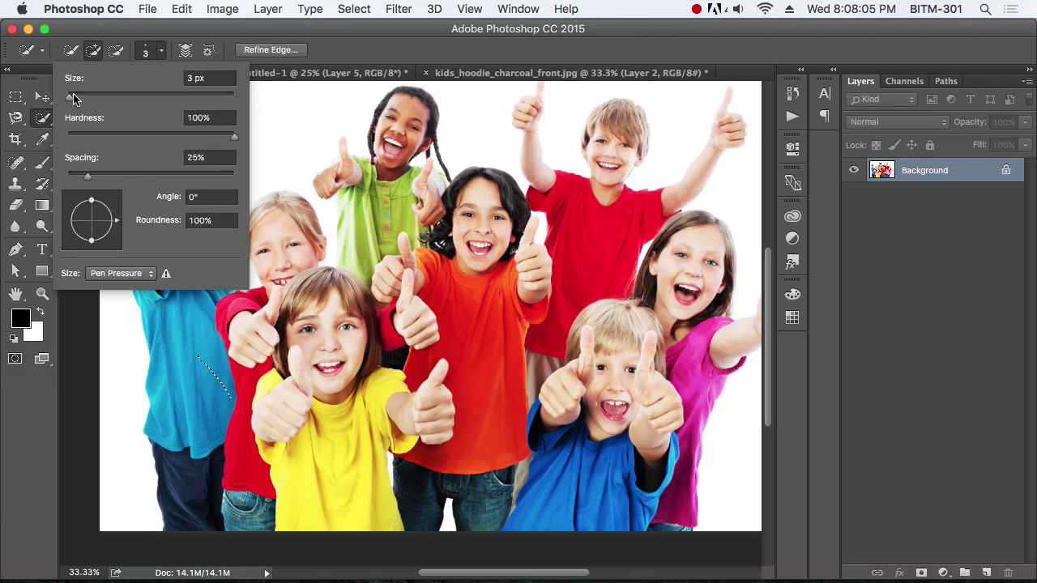
drag(73, 99, 98, 104)
click(451, 52)
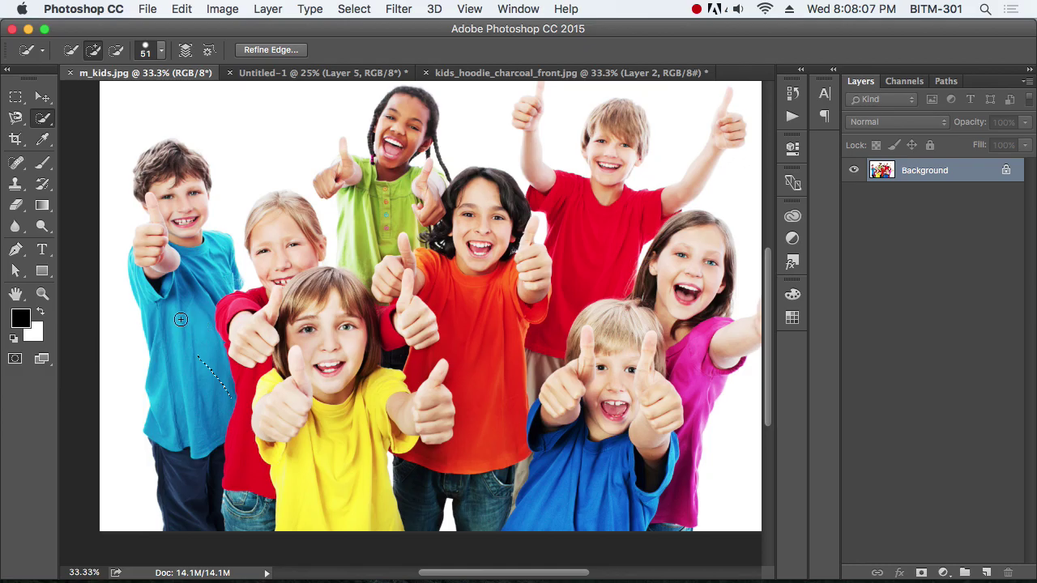
drag(180, 319, 199, 372)
Step: Extend the quick selection over the red, yellow, orange, green, magenta and blue shirts, and deselect
mouse_move(203, 266)
mouse_down()
mouse_move(251, 438)
mouse_move(313, 458)
mouse_move(351, 453)
mouse_move(476, 366)
mouse_up()
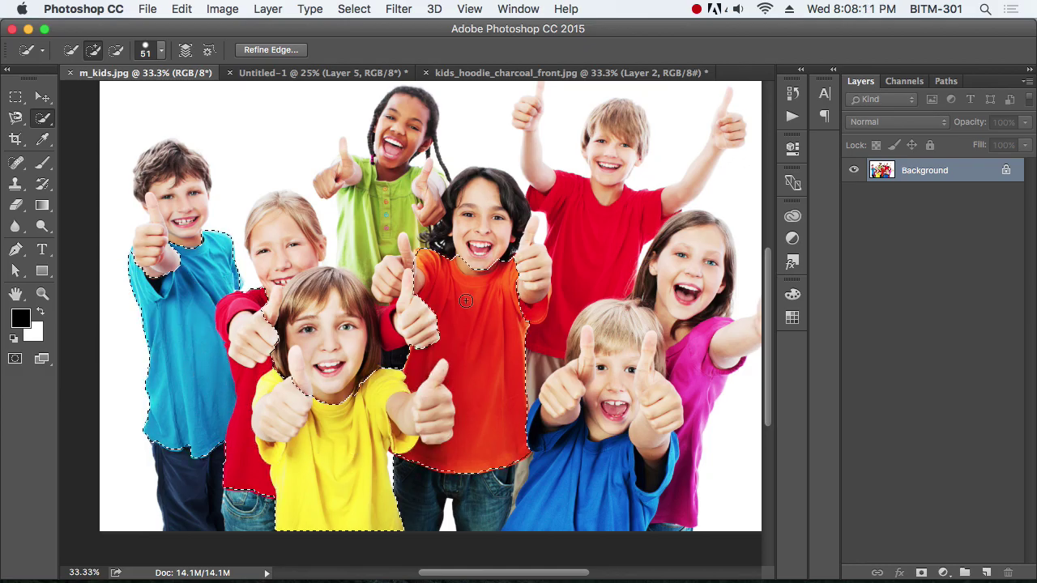
mouse_move(466, 301)
mouse_down()
mouse_move(424, 277)
mouse_move(382, 229)
mouse_move(390, 159)
mouse_move(361, 221)
mouse_up()
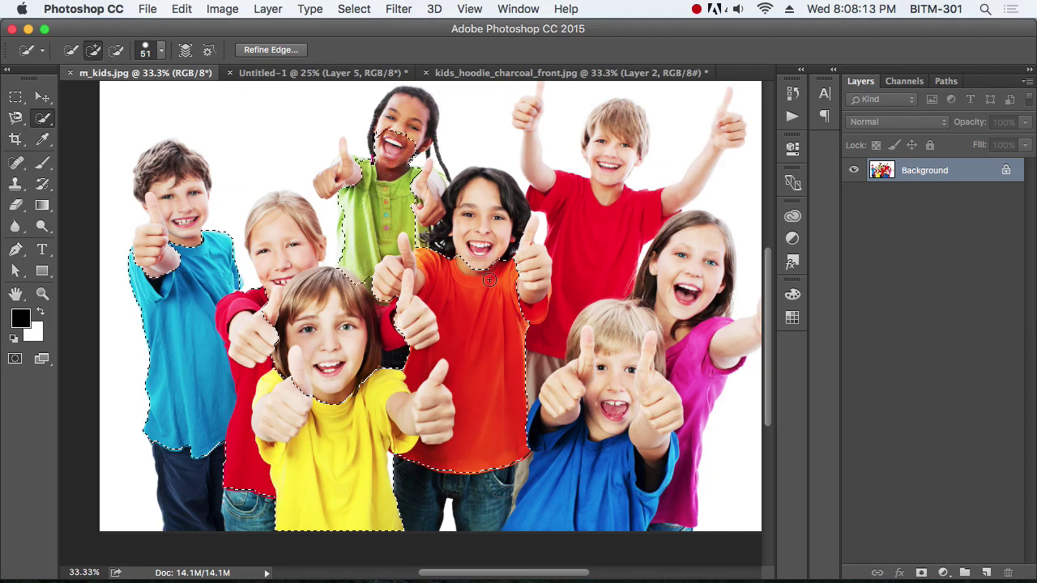
mouse_move(489, 279)
mouse_down()
mouse_move(606, 242)
mouse_move(598, 272)
mouse_move(630, 406)
mouse_move(674, 344)
mouse_move(678, 315)
mouse_move(580, 477)
mouse_up()
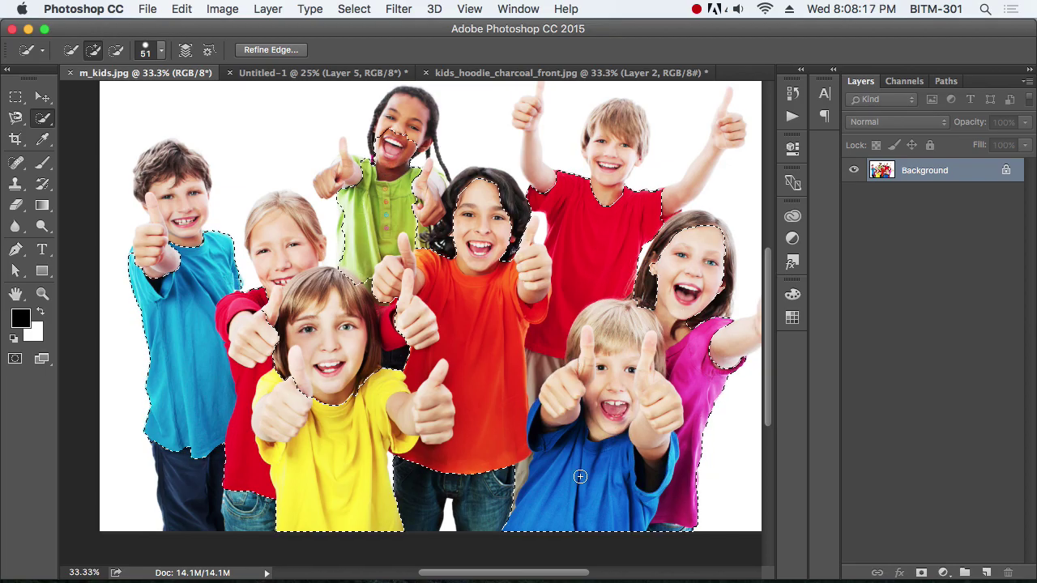
key(super+d)
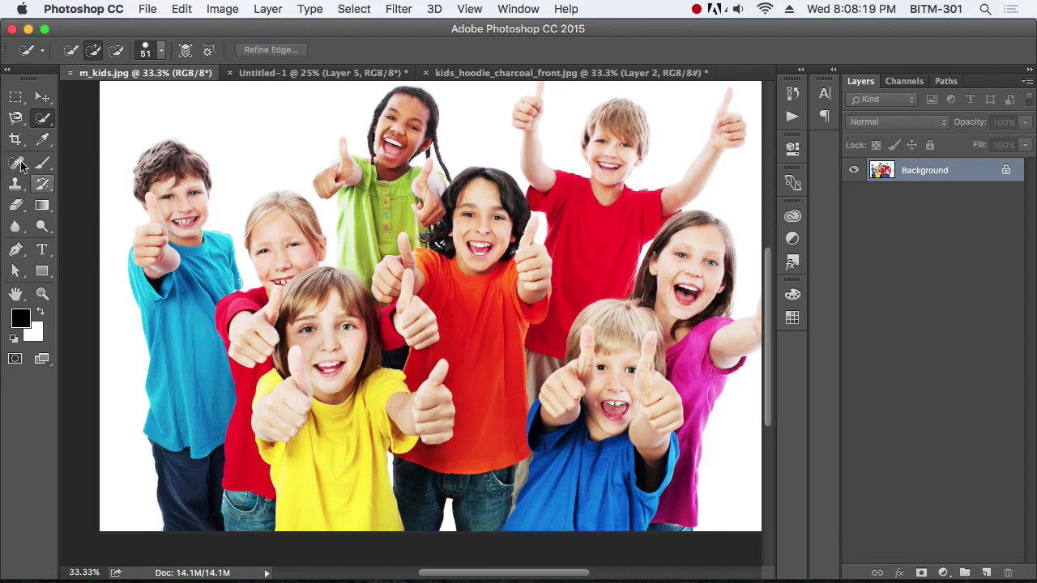
Step: Select the rear boy's red shirt with the Magic Wand at tolerance 32, add a missed area of it, and deselect
drag(42, 117, 122, 130)
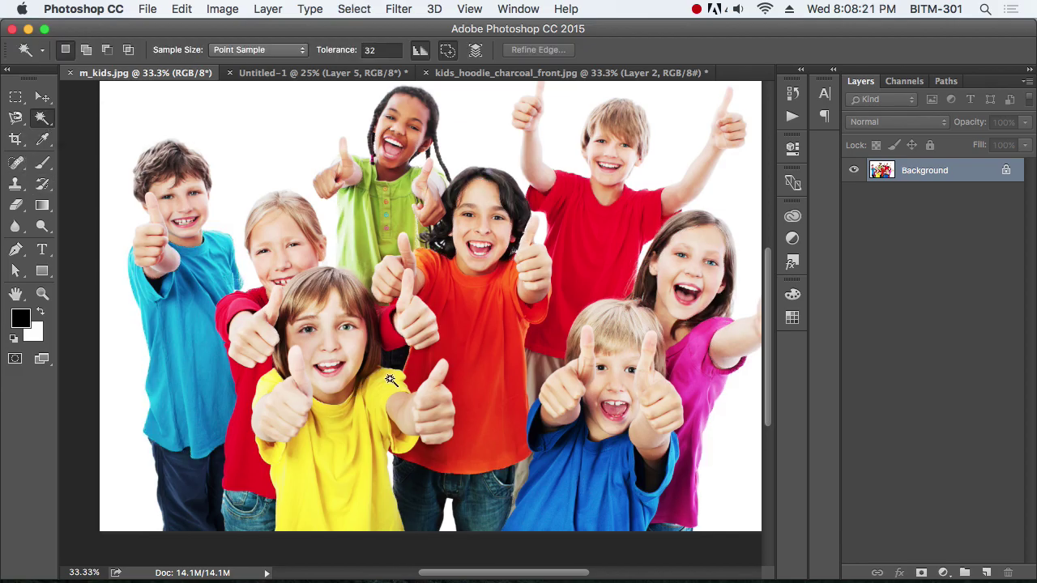
click(601, 281)
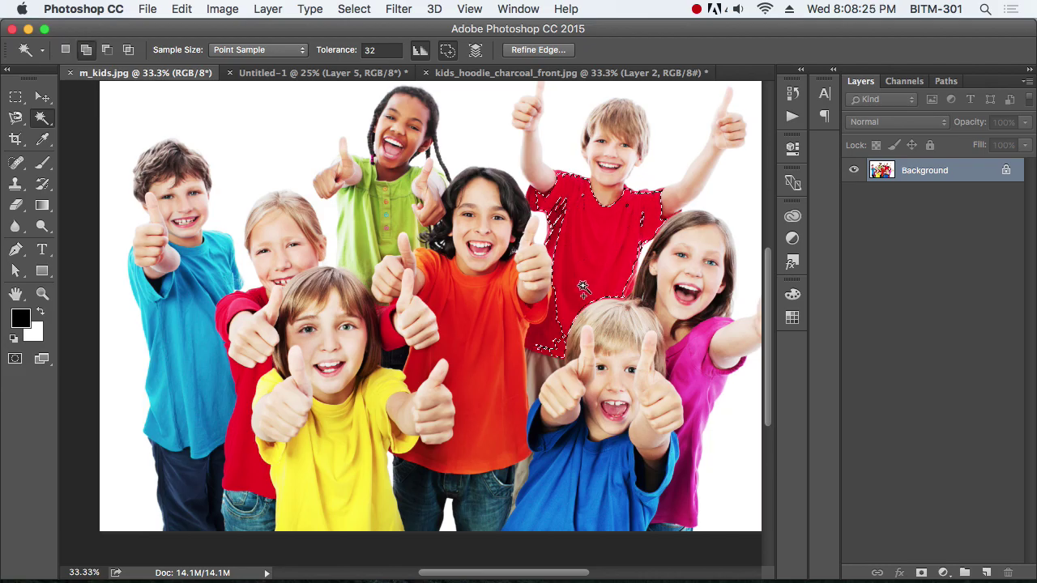
shift+click(579, 299)
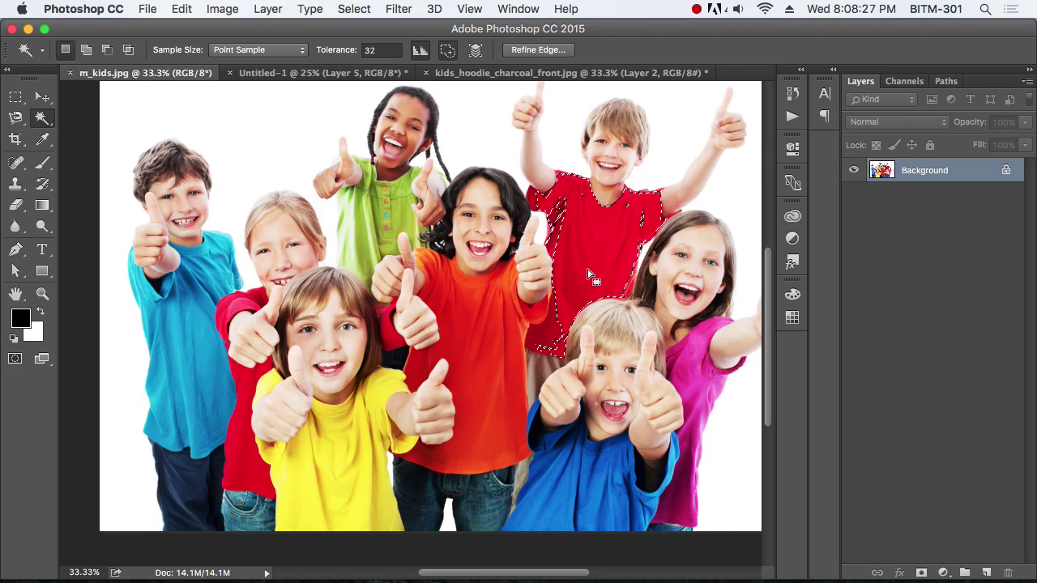
key(shift)
key(shift)
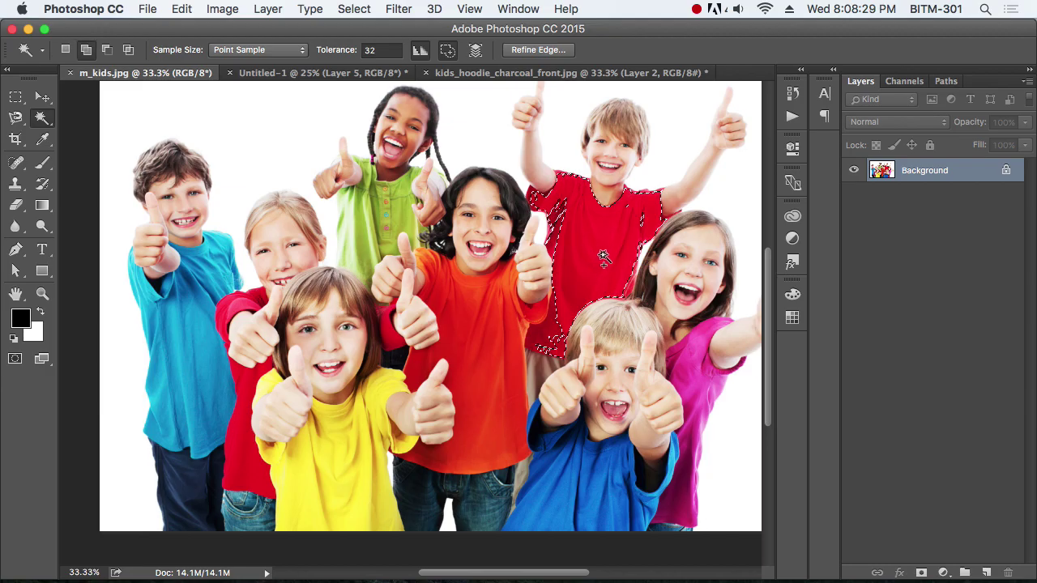
key(shift)
key(shift)
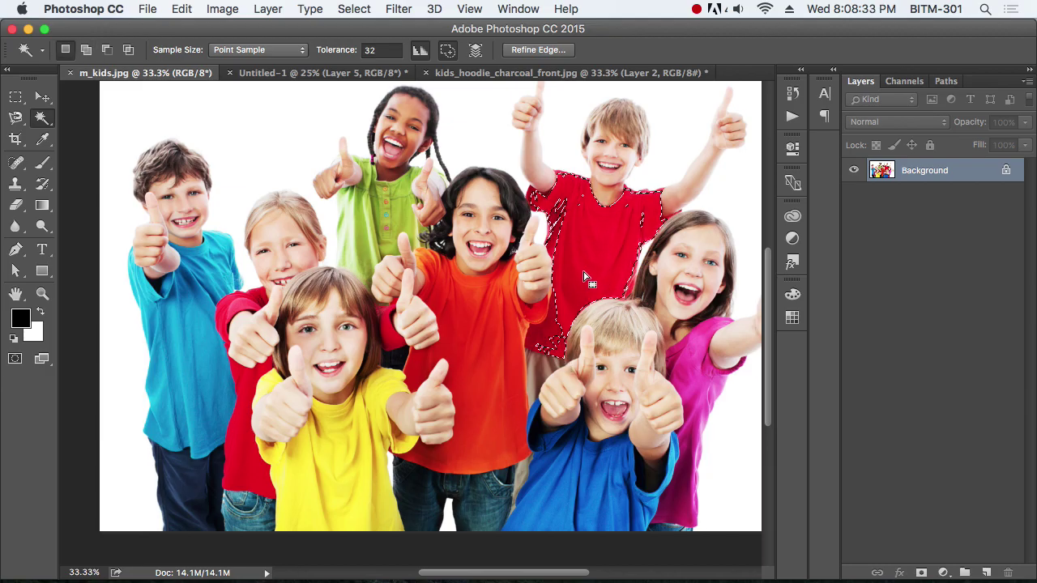
key(super+d)
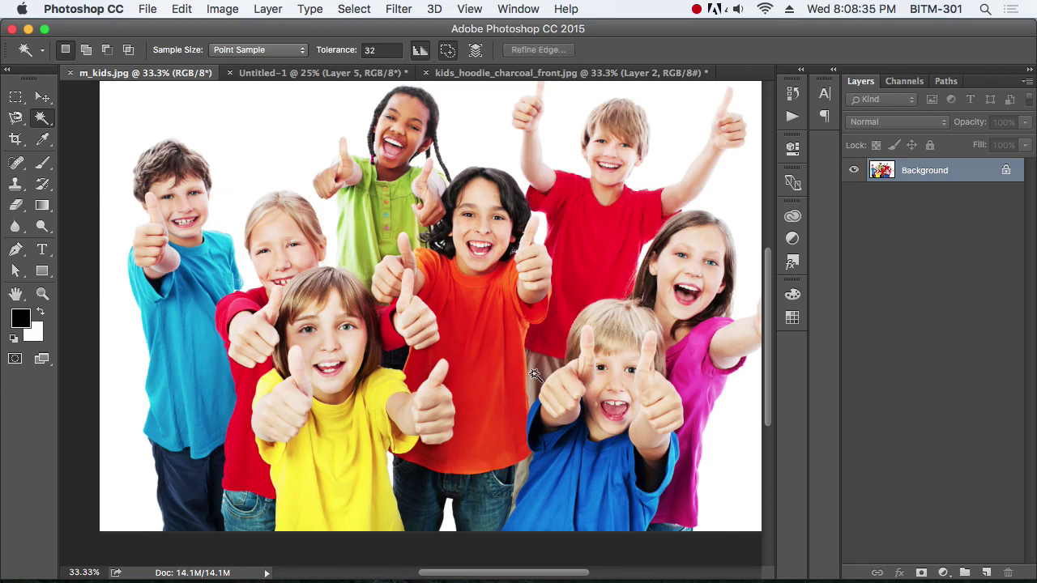
Step: Select the orange shirt with the Magic Wand by sampling its lower part and adding a second sample from its middle
click(485, 451)
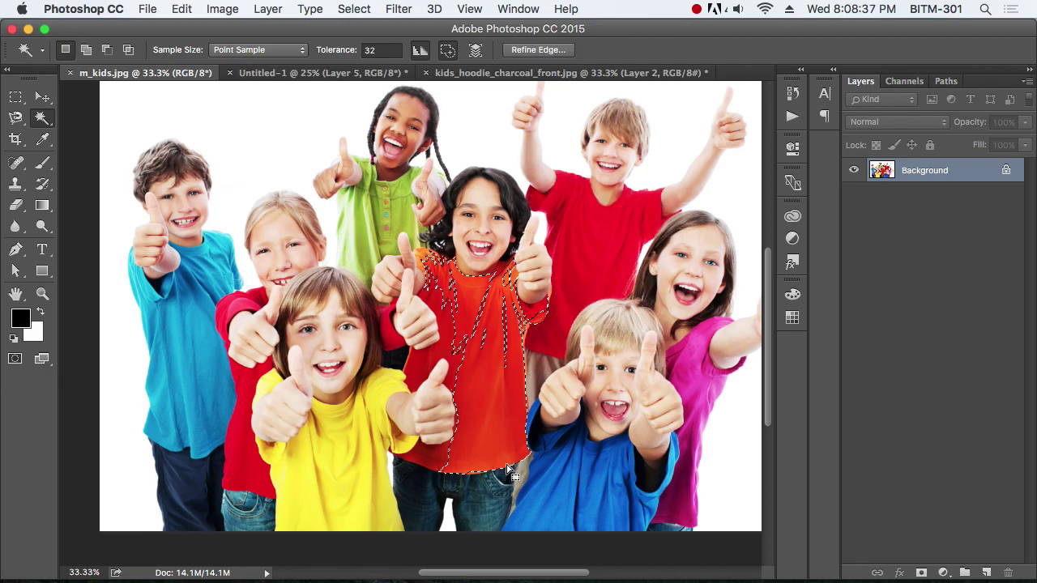
shift+click(489, 378)
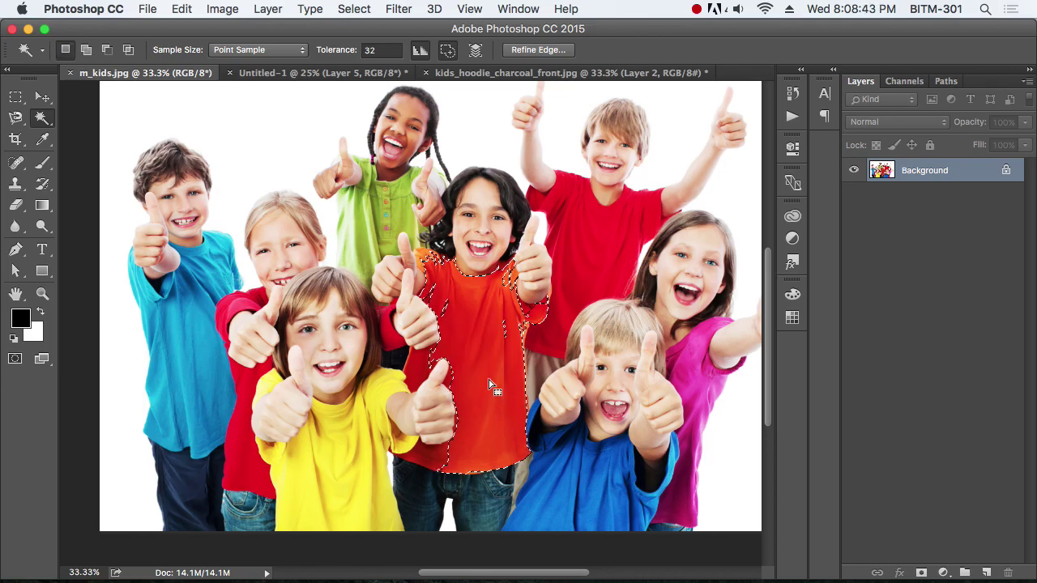
click(346, 5)
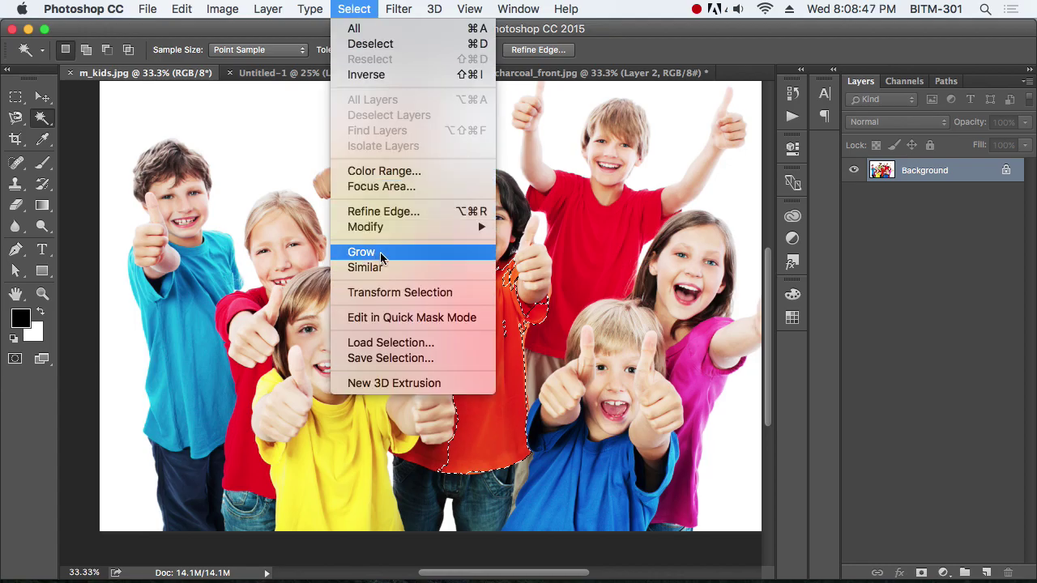
click(687, 40)
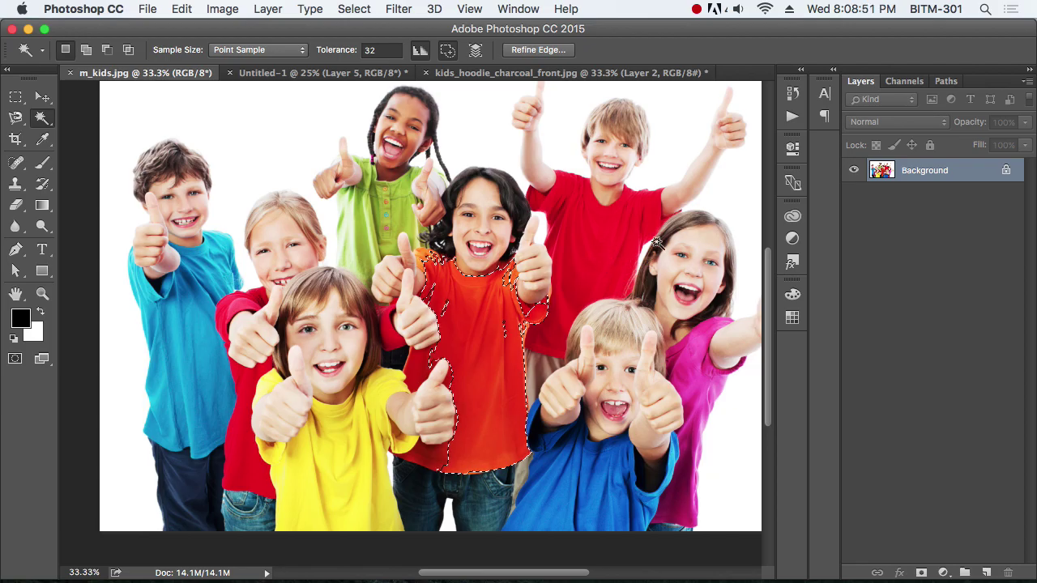
Step: Select the rear boy's red shirt with the Magic Wand and extend the selection to similar colours across the photo
click(597, 258)
key(shift)
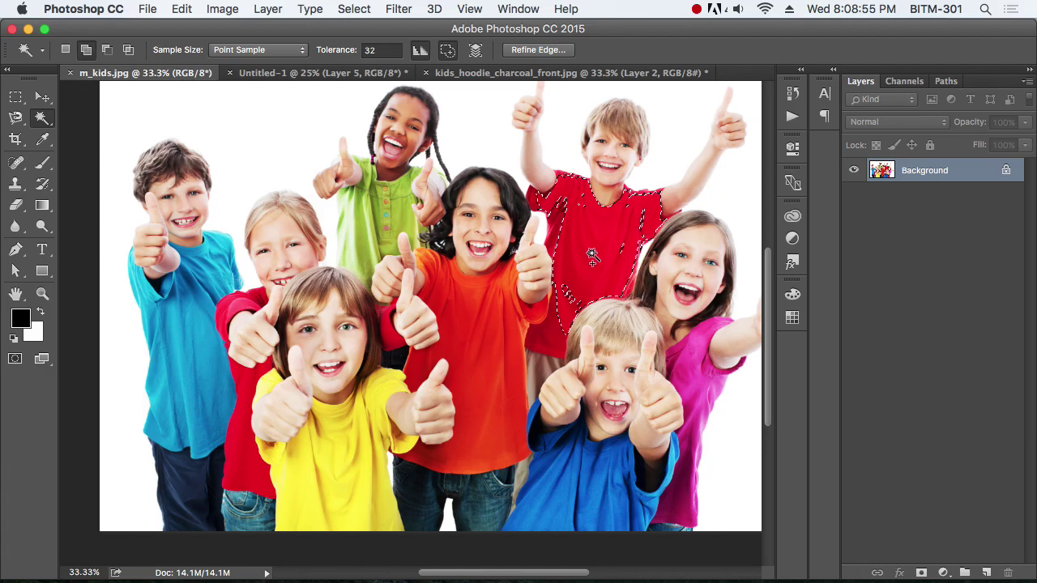
key(shift)
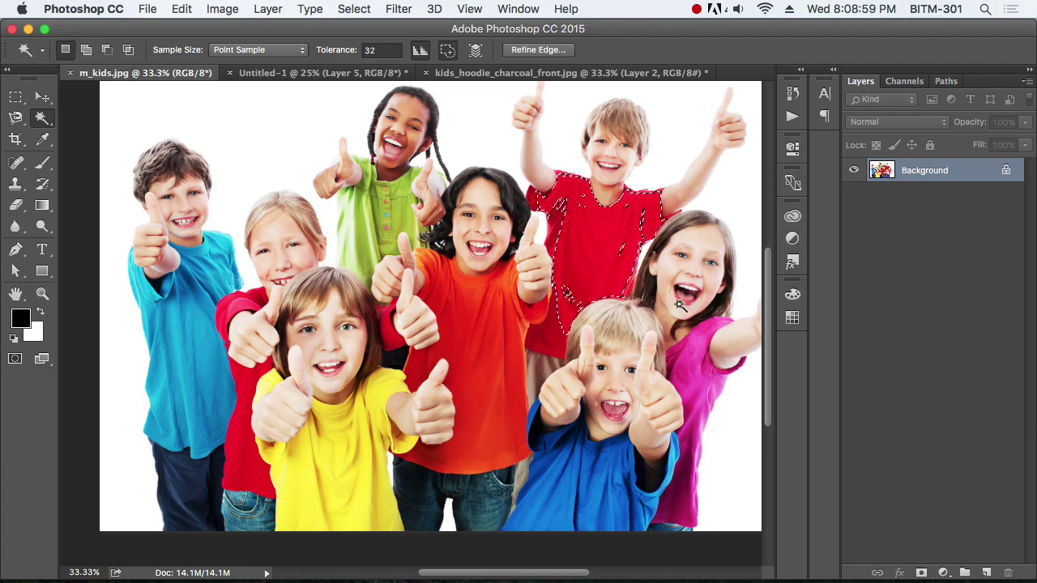
click(354, 9)
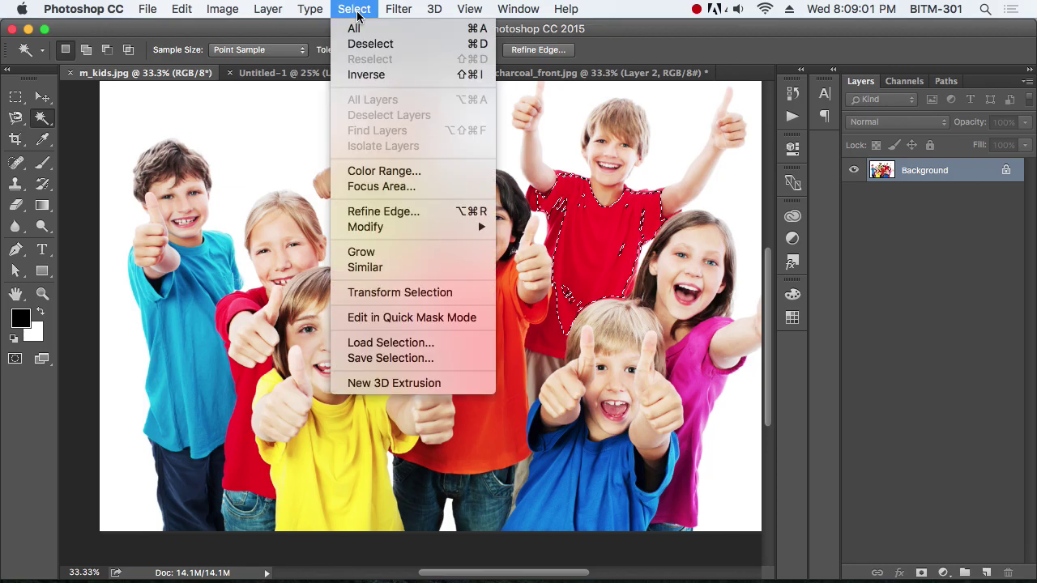
click(365, 267)
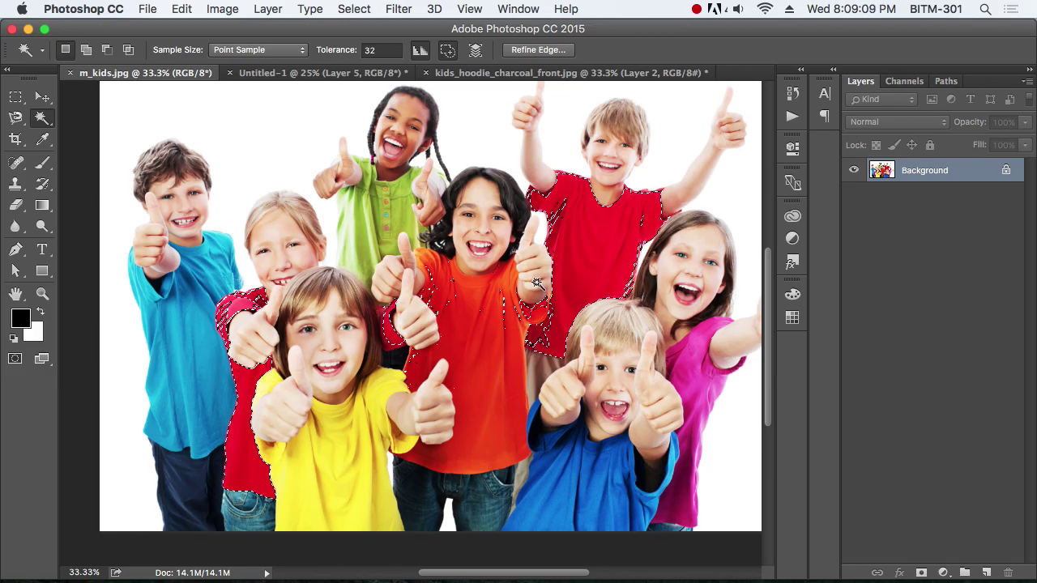
Step: Inspect the red selection around the orange shirt, apply Grow to it, and undo the Grow
drag(502, 300, 590, 355)
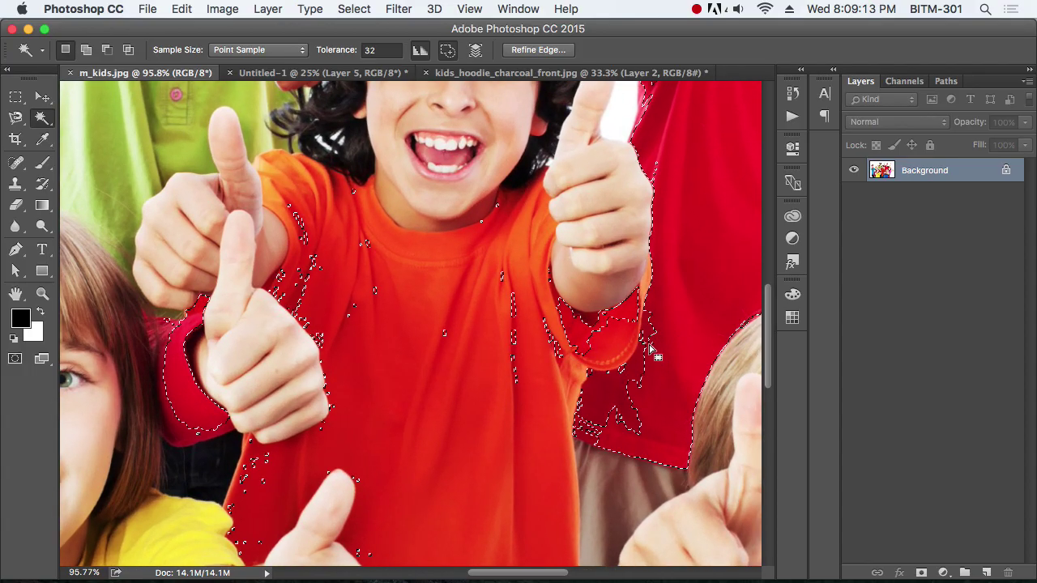
key(super+d)
alt+click(483, 307)
alt+click(482, 307)
alt+click(482, 307)
click(346, 13)
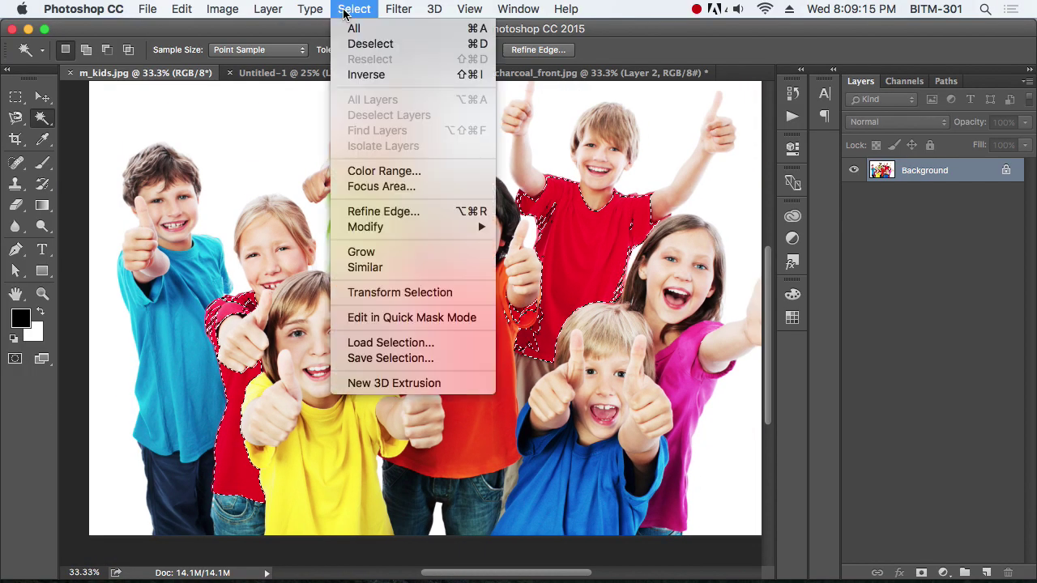
click(393, 259)
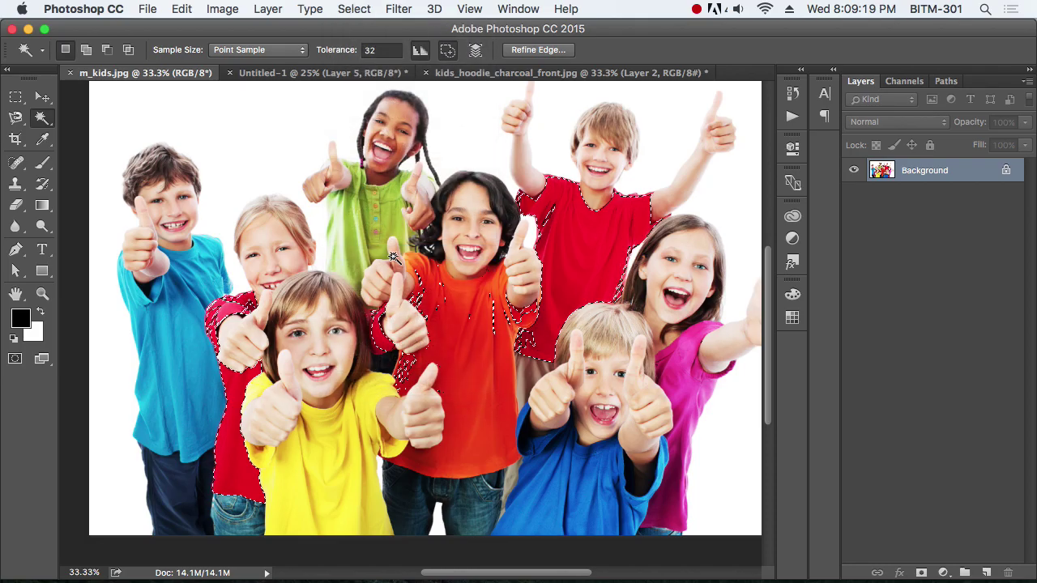
drag(521, 318, 595, 365)
key(super+z)
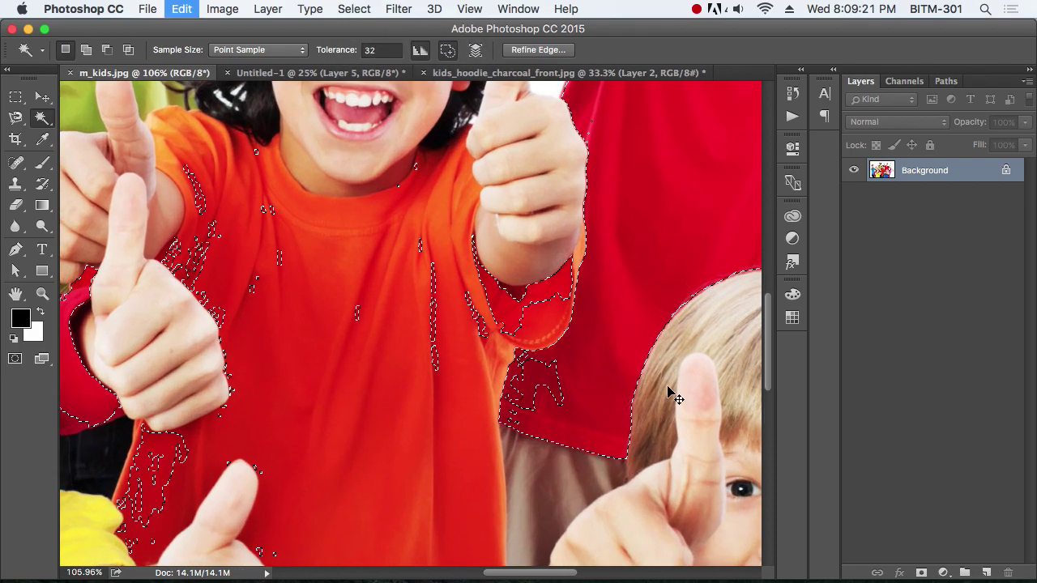
Step: Toggle the last Grow off and on to compare its effect on the red selection around the orange shirt
key(super+z)
key(super+z)
key(super+z)
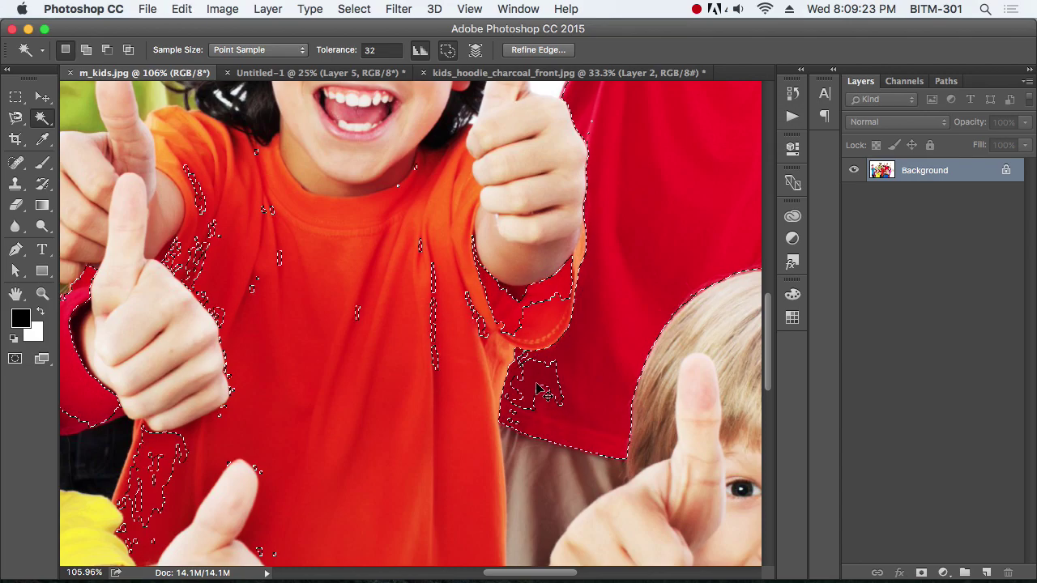
alt+super+click(370, 320)
alt+super+click(370, 320)
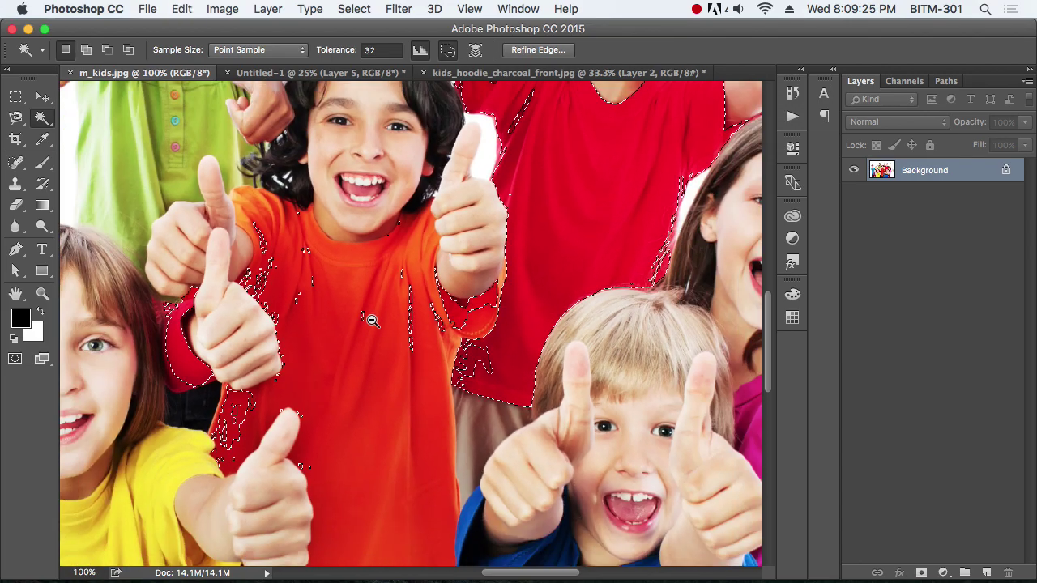
alt+super+click(371, 319)
alt+super+click(373, 318)
Step: Apply Grow to the red selection that spans the shirts across the photo
click(371, 10)
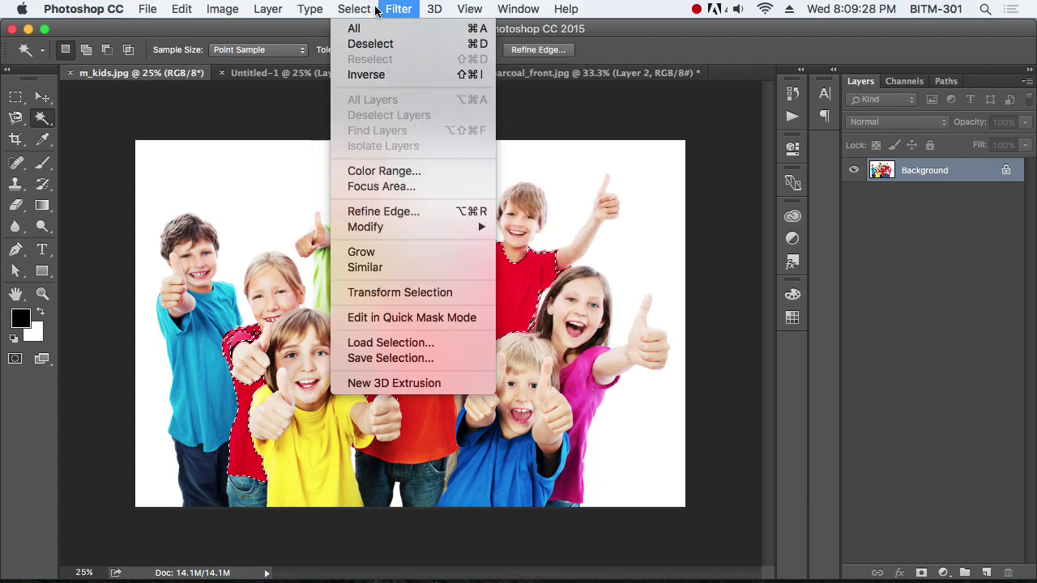
click(418, 171)
click(670, 173)
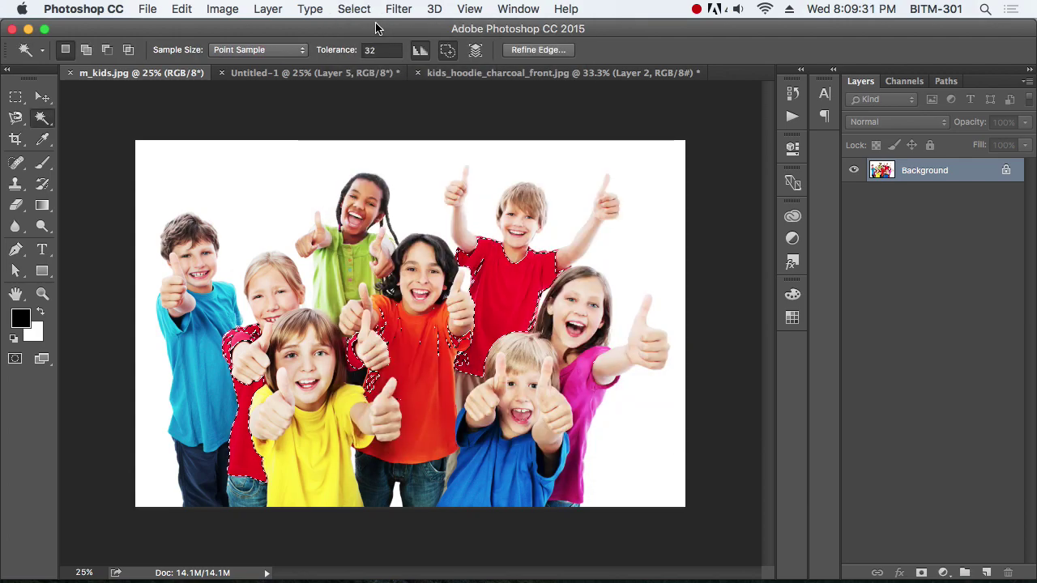
click(366, 10)
click(400, 252)
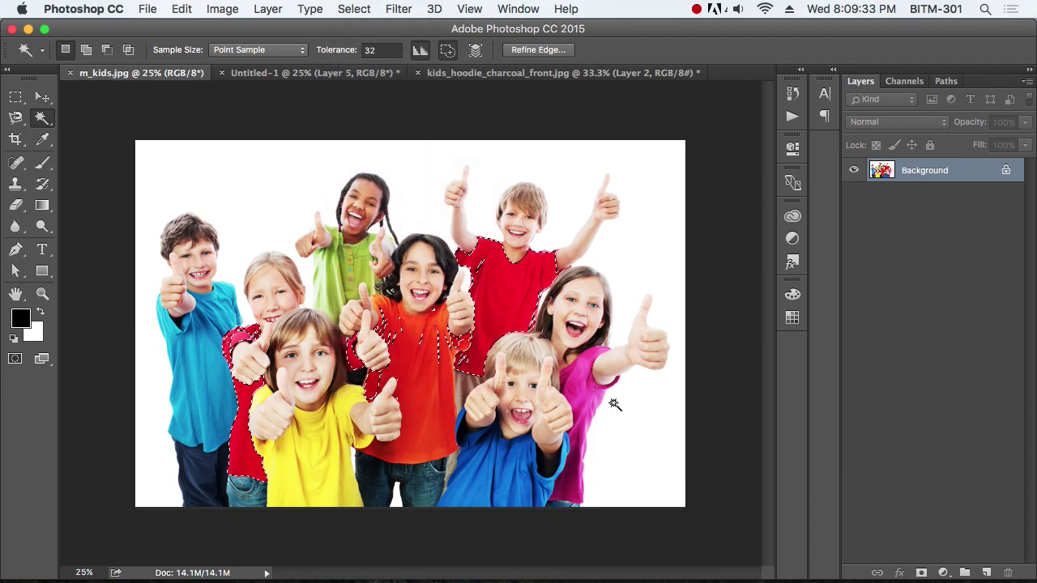
drag(481, 320, 498, 331)
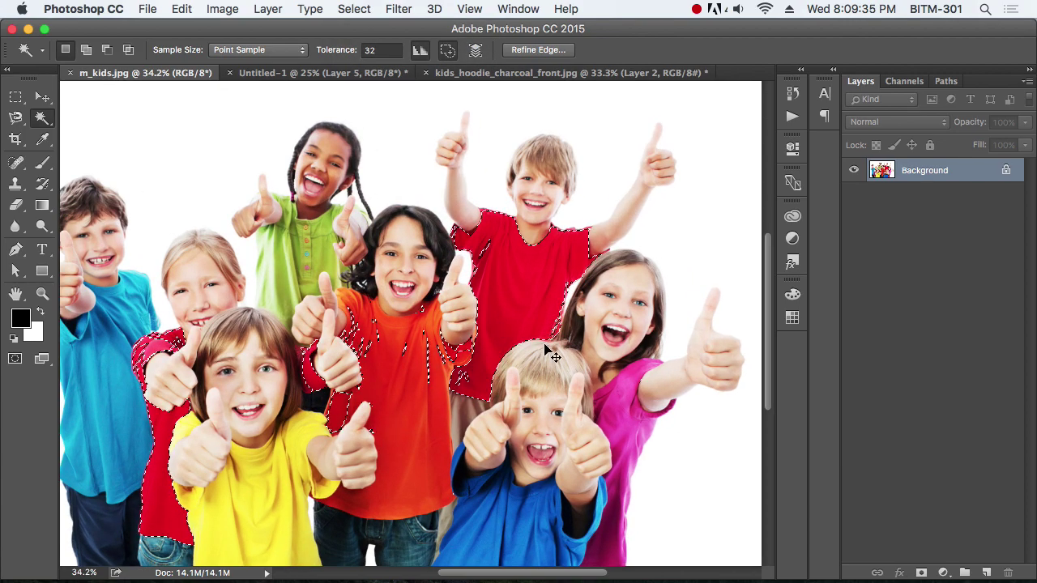
Step: Deselect, sample the rear boy's red shirt with the Magic Wand at tolerance 32, and clear that selection
key(super+d)
click(516, 303)
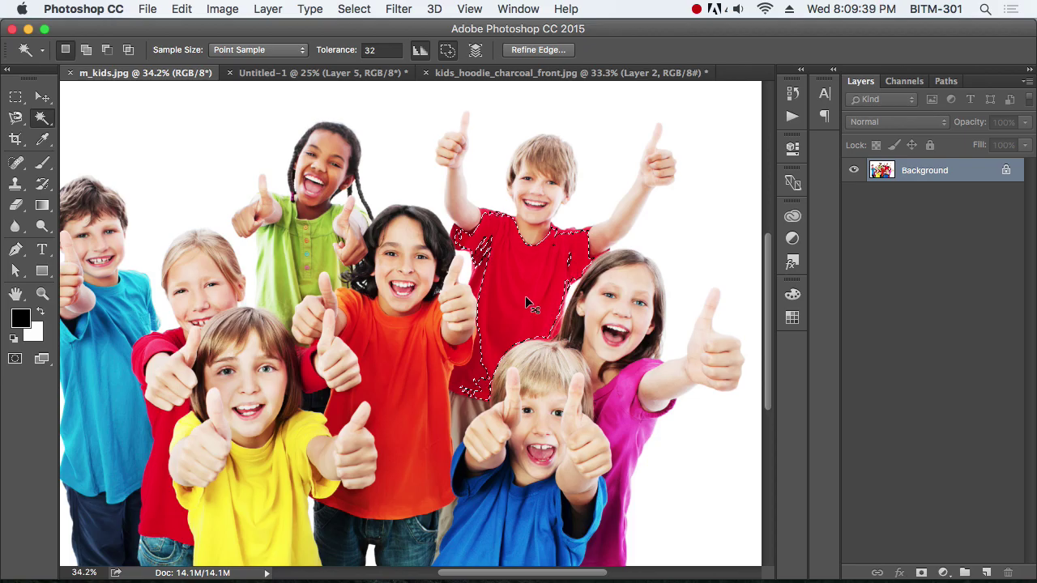
key(super+d)
Step: Set the Magic Wand tolerance to 5 and sample the middle of the rear boy's red shirt several times
click(388, 50)
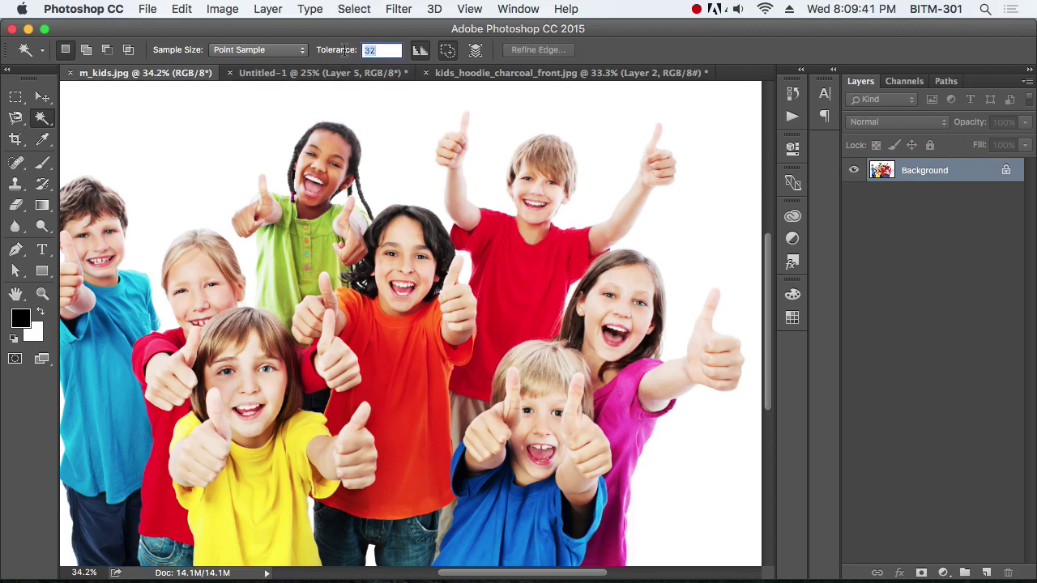
text(5)
key(Return)
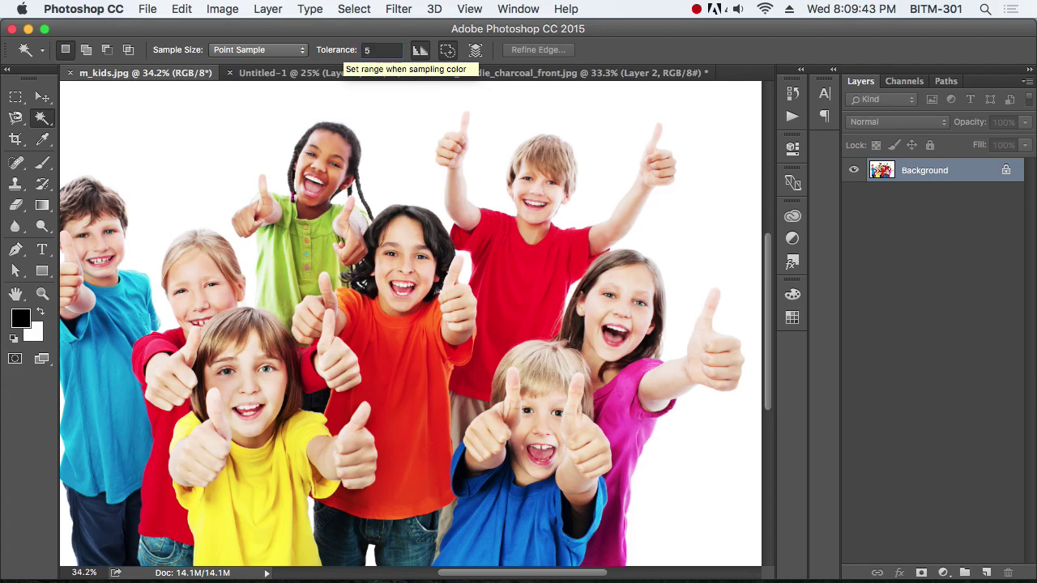
click(516, 316)
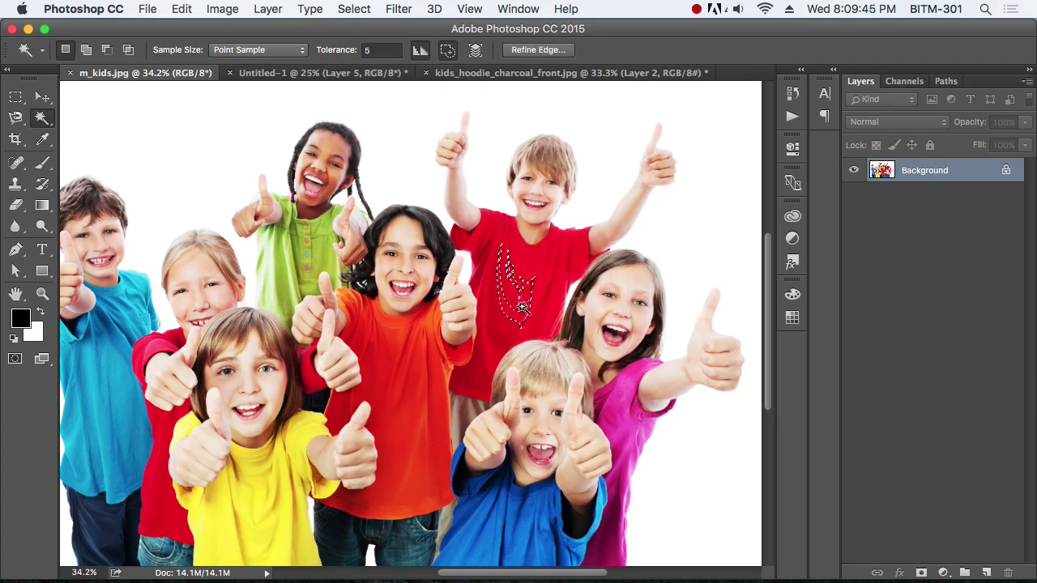
click(523, 307)
click(523, 306)
click(524, 310)
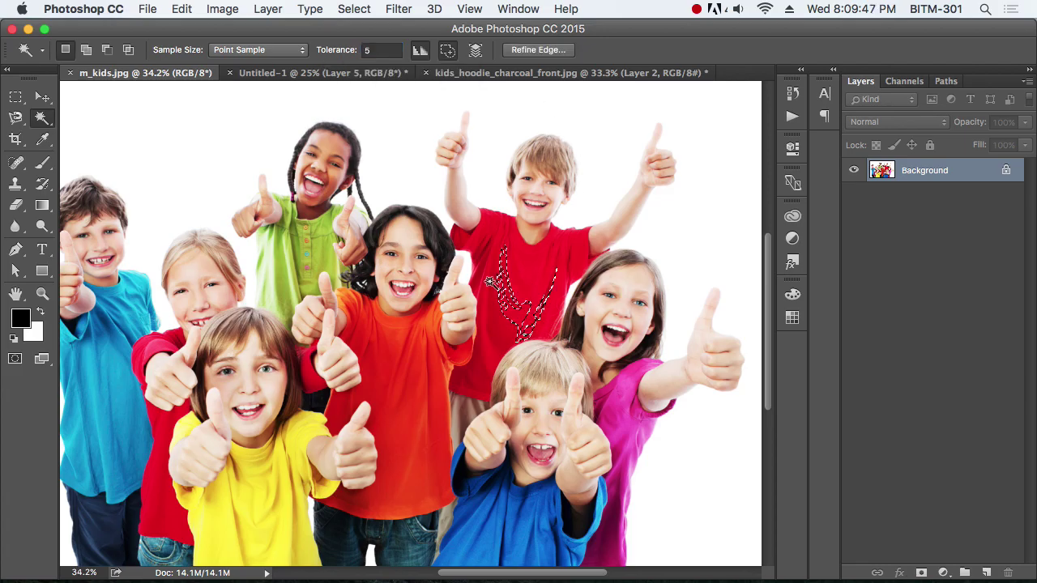
Step: Set the Magic Wand tolerance to 32, deselect, and sample the rear boy's red shirt
click(370, 50)
text(32)
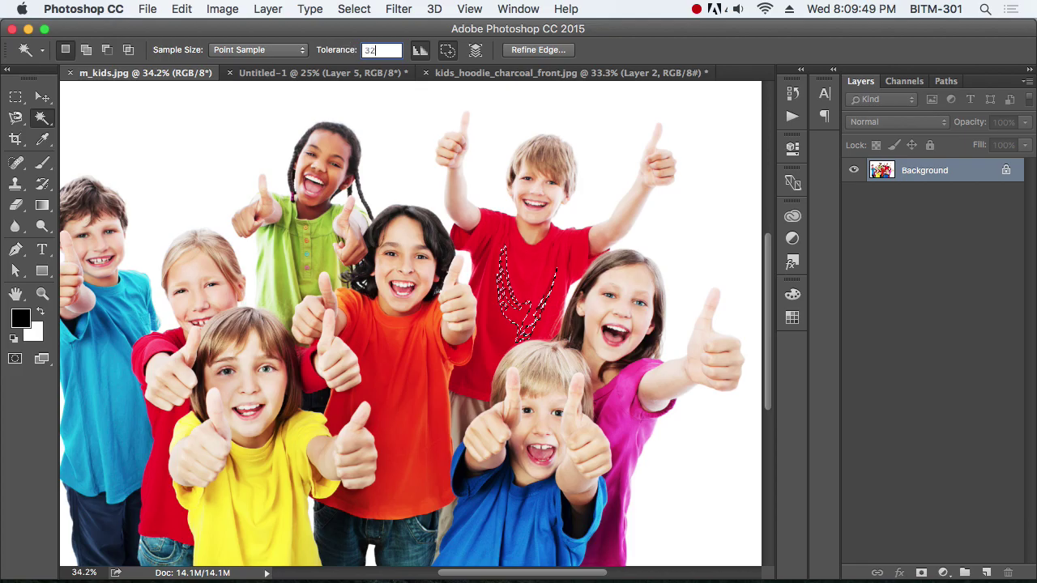
key(Return)
key(super+d)
click(526, 311)
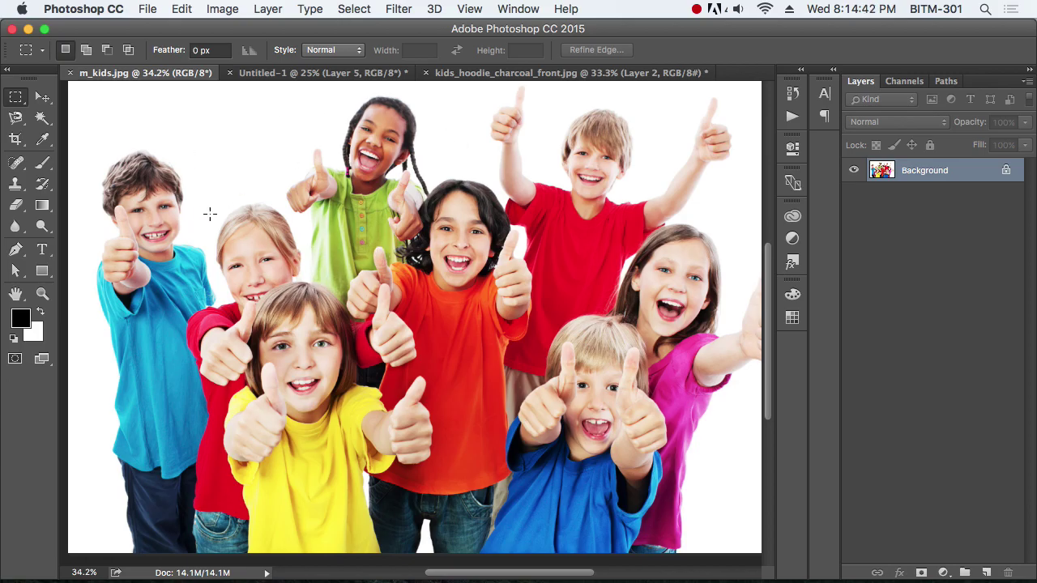
Step: Open the Color Range dialog and move it aside to uncover the children in the photo
click(356, 9)
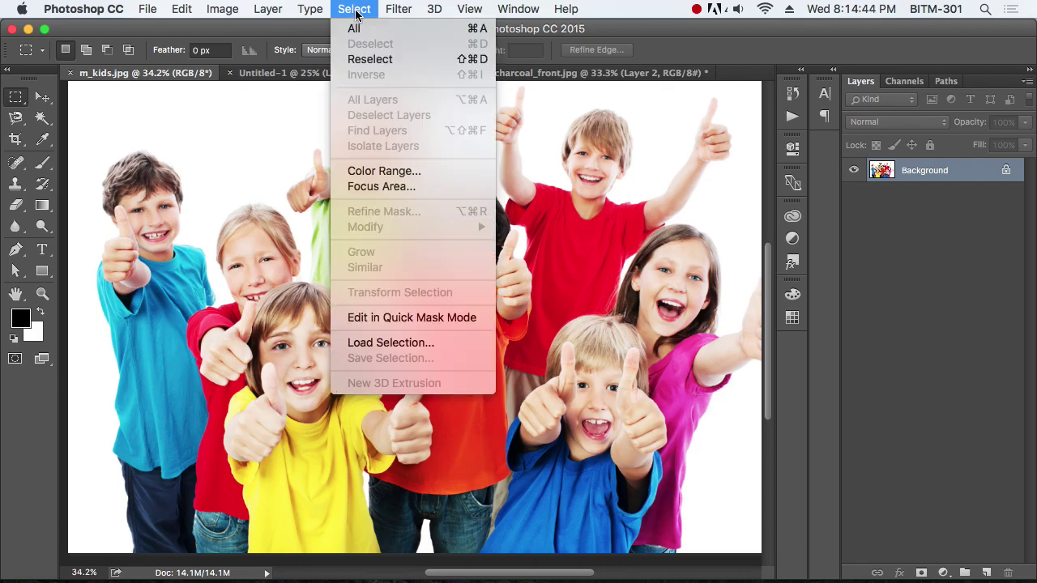
click(356, 14)
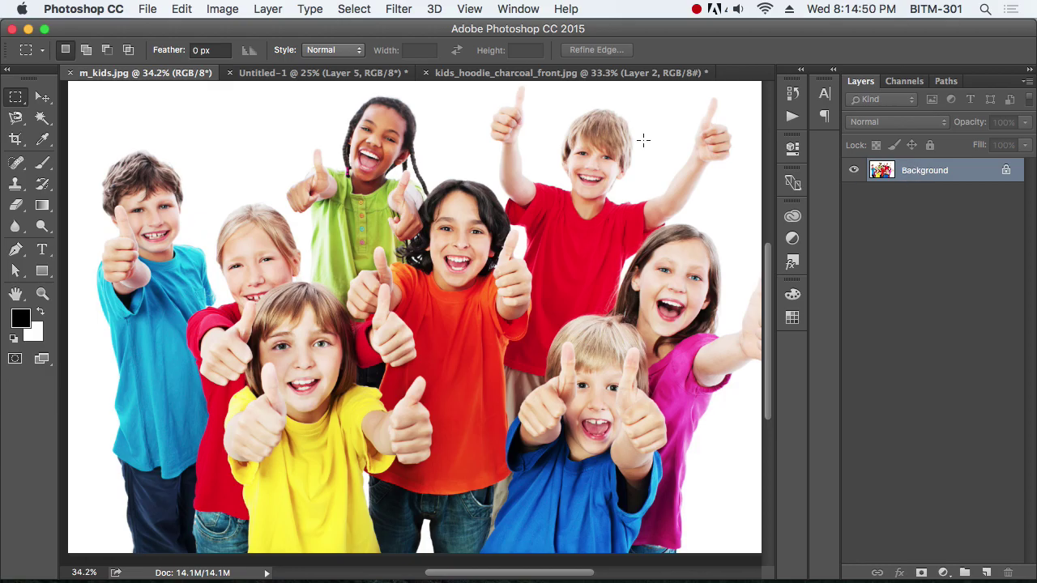
click(316, 12)
mouse_move(341, 7)
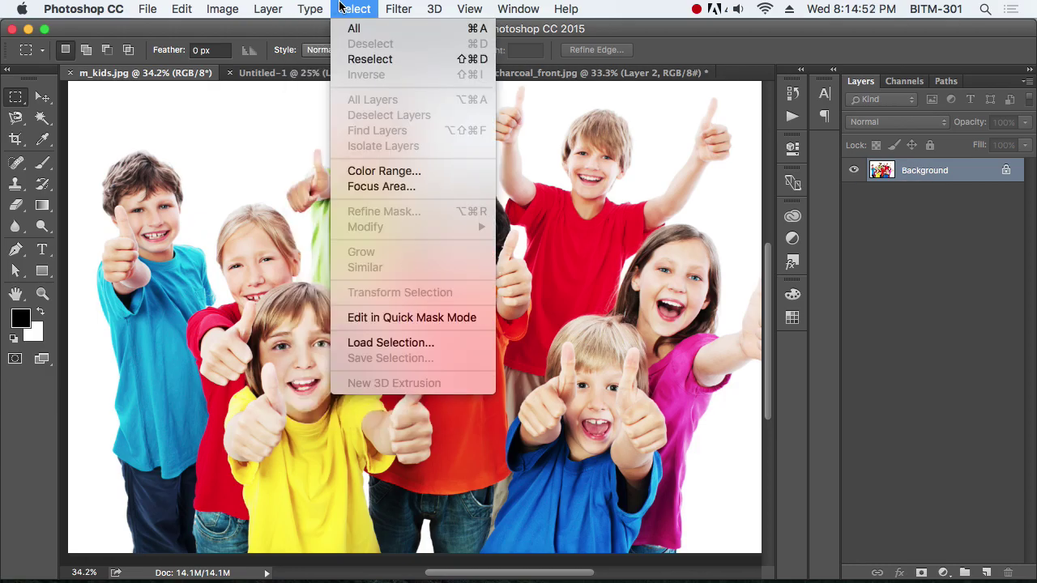
click(401, 178)
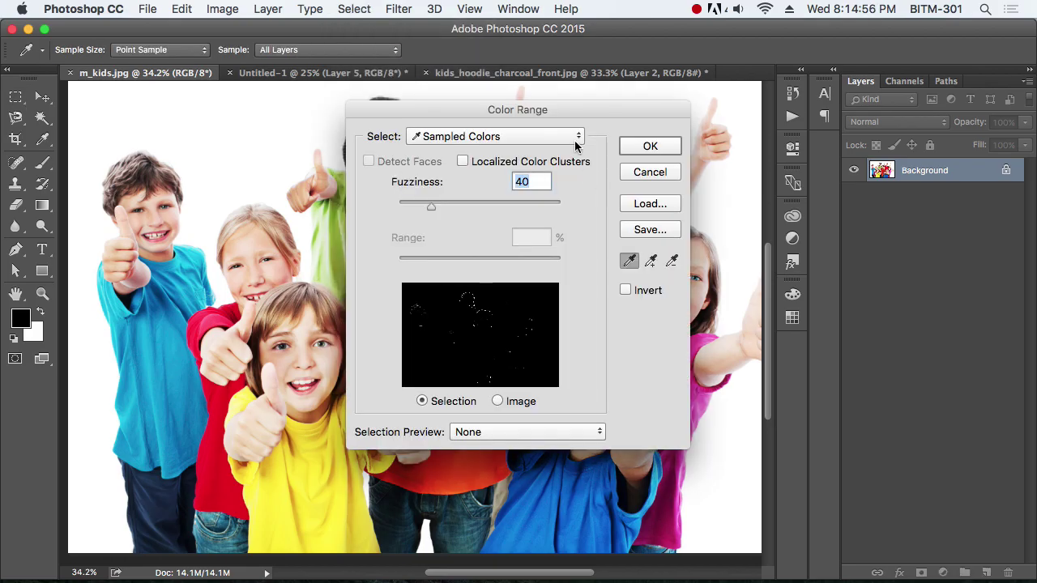
drag(531, 106, 766, 89)
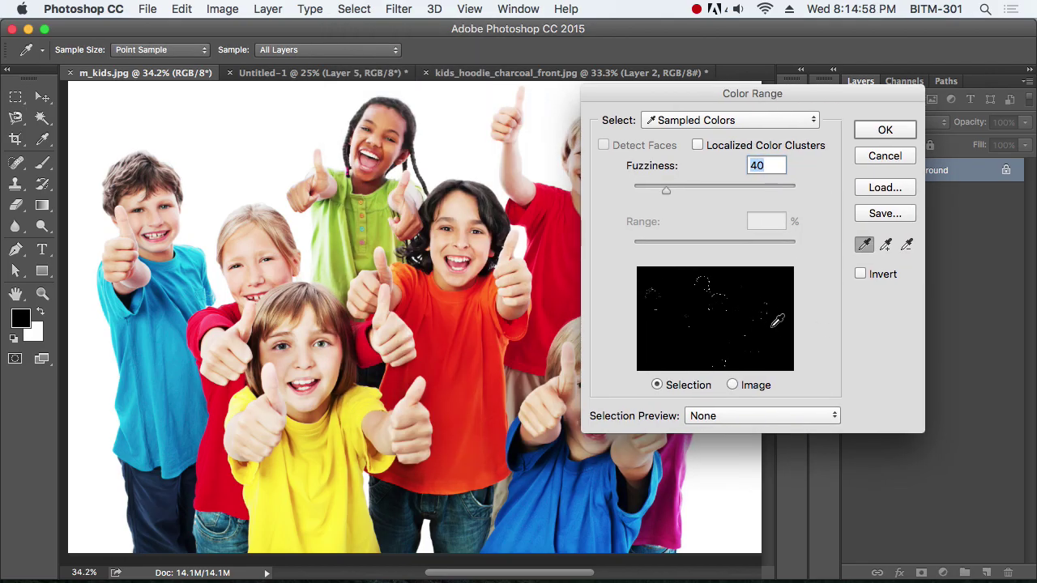
Step: Sample the front girl's yellow shirt for Color Range using the Image preview, and return to the Selection preview
click(733, 384)
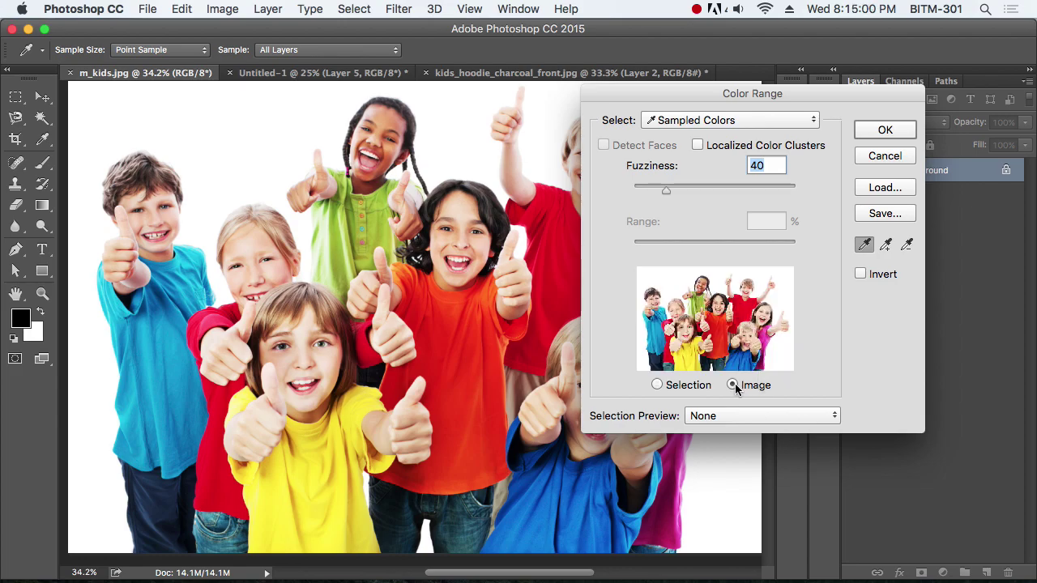
click(689, 362)
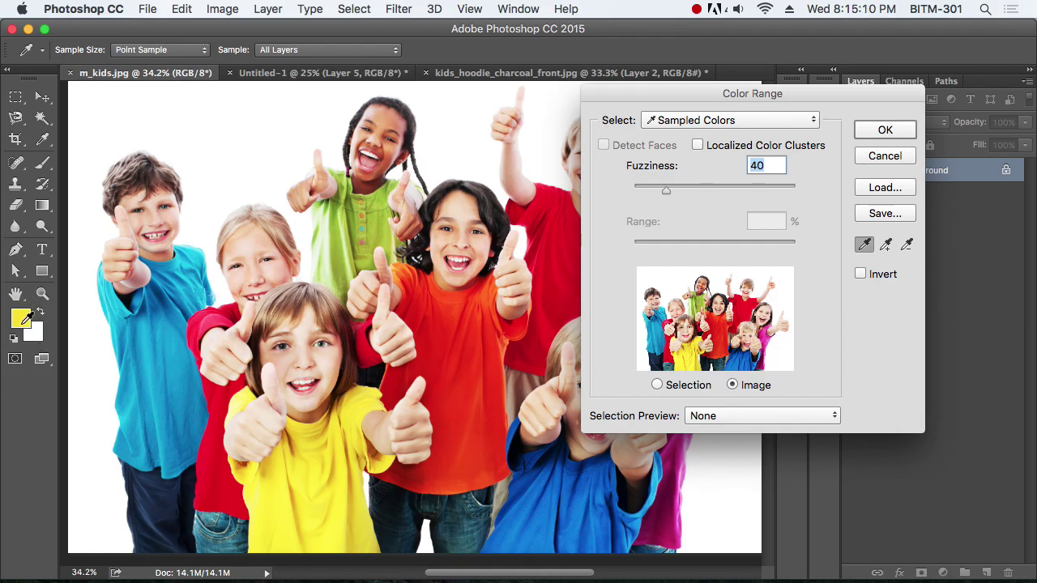
click(657, 386)
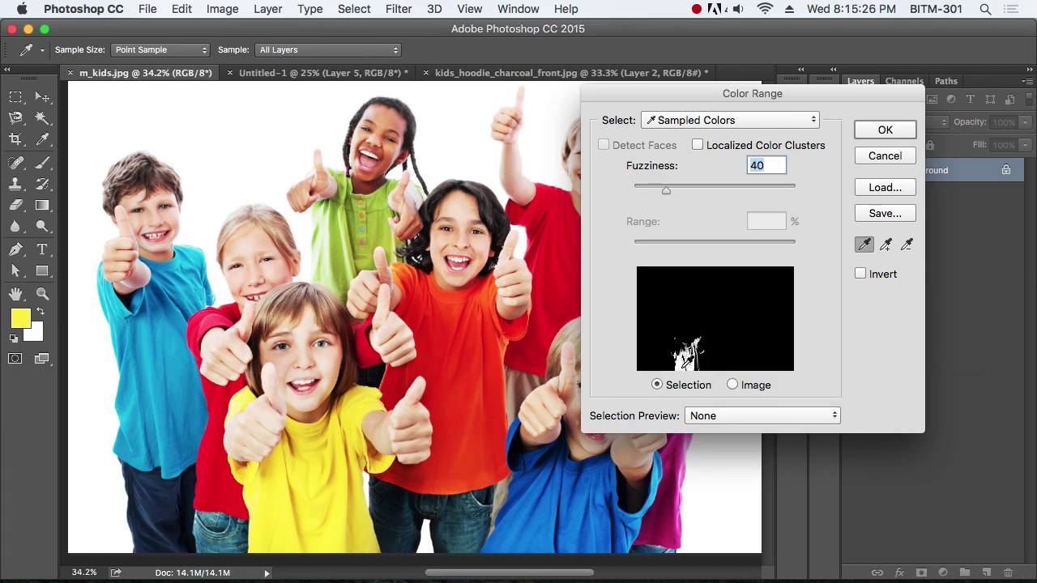
click(691, 369)
Step: Raise the Color Range fuzziness to 131 and apply it as a selection
drag(669, 191, 732, 191)
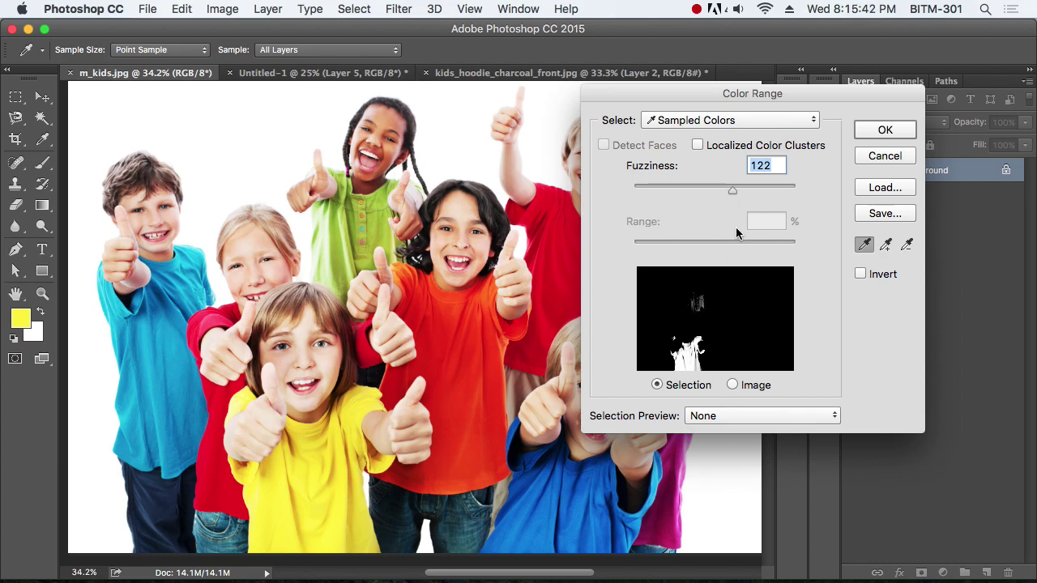
click(736, 191)
click(885, 131)
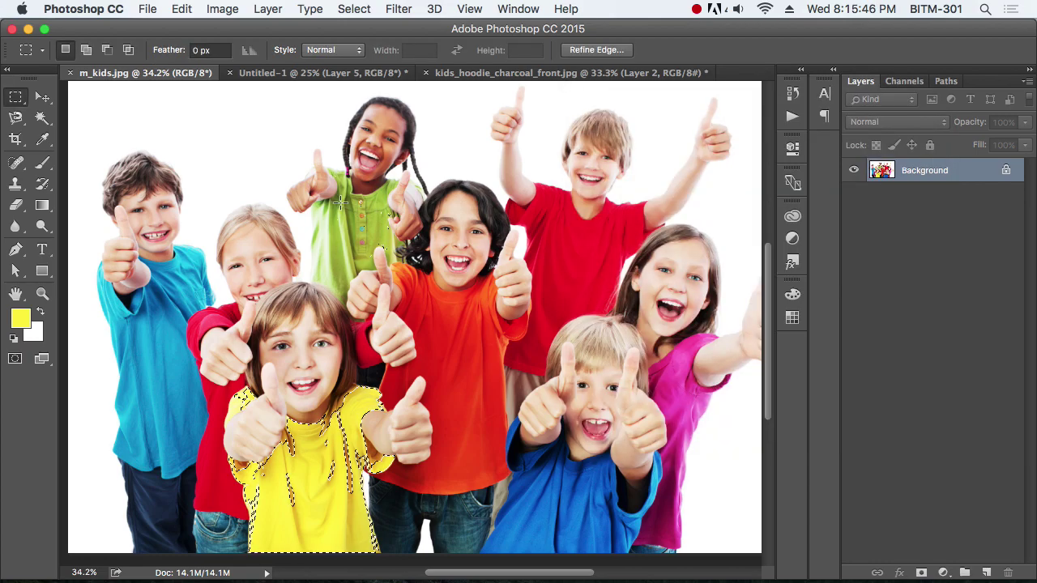
Step: Remove the stray selected spots on the green shirt from the selection with the regular Lasso tool
drag(351, 194, 519, 308)
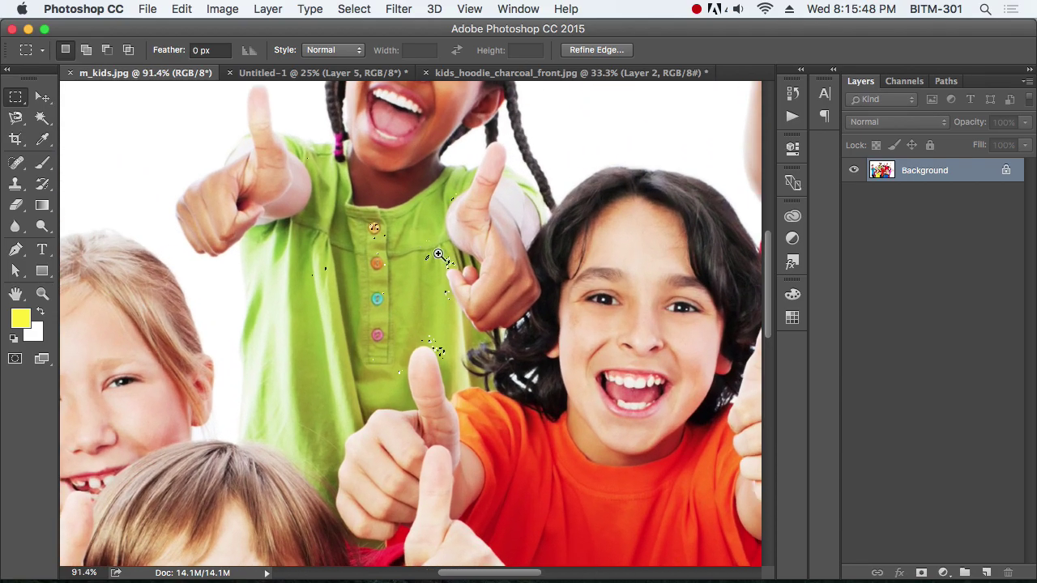
key(l)
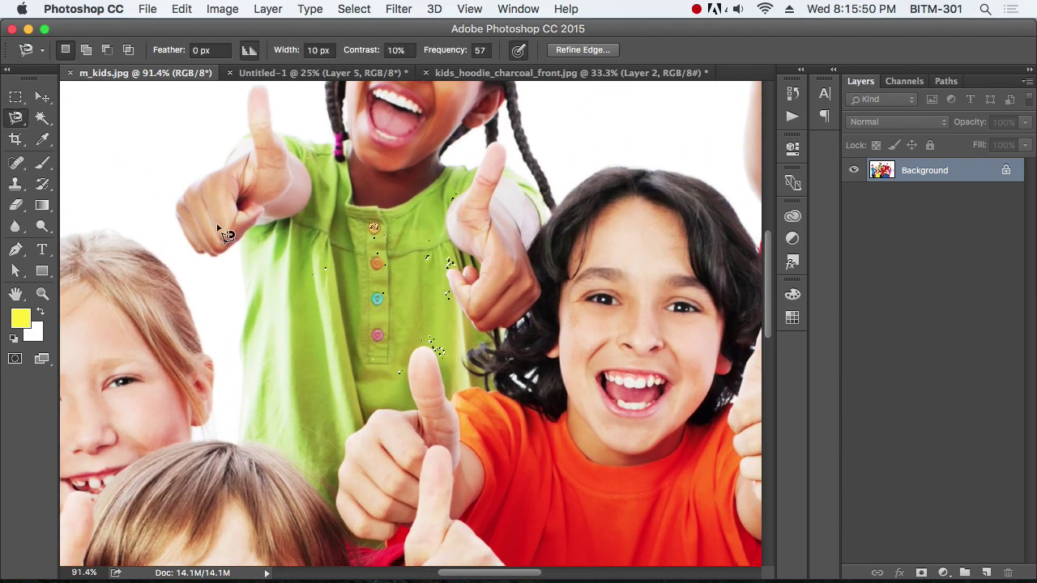
click(19, 119)
click(93, 116)
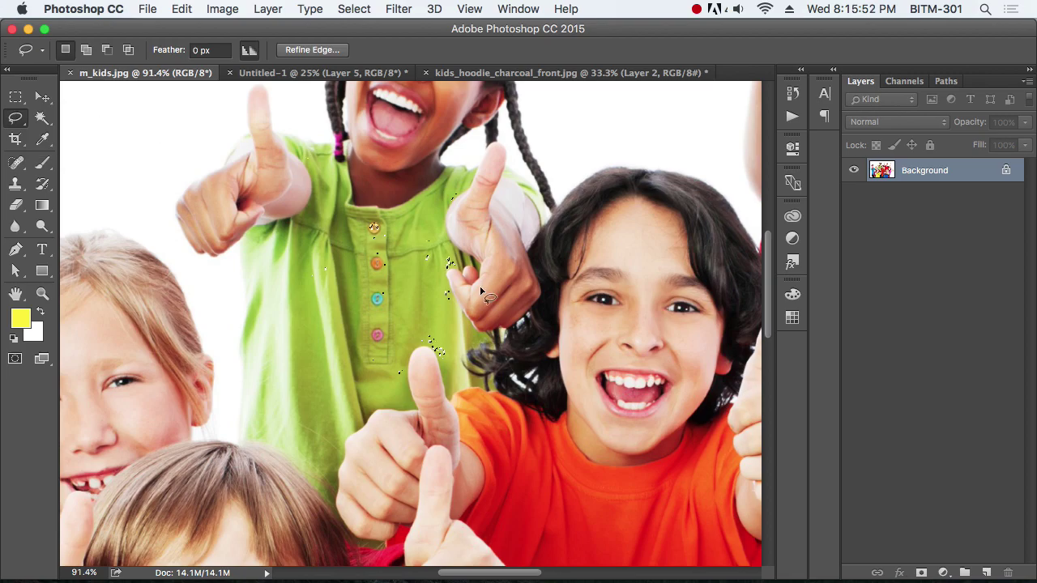
mouse_move(528, 339)
mouse_down()
mouse_move(369, 419)
mouse_move(243, 309)
mouse_move(256, 198)
mouse_move(433, 163)
mouse_move(549, 237)
mouse_move(513, 375)
mouse_move(493, 395)
mouse_up()
drag(429, 293, 468, 399)
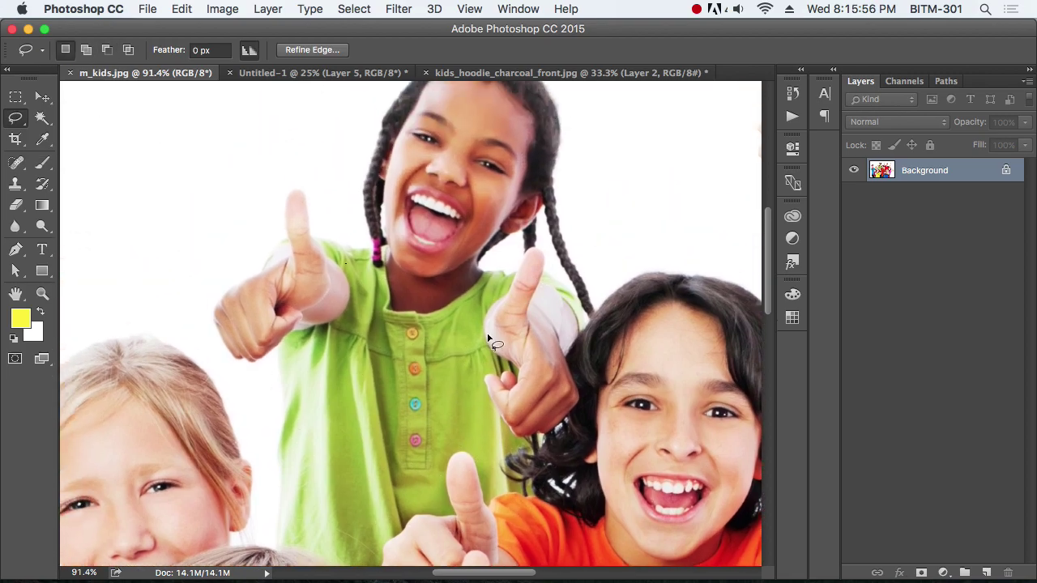
mouse_move(580, 330)
mouse_down()
mouse_move(358, 357)
mouse_move(275, 203)
mouse_move(662, 202)
mouse_move(560, 358)
mouse_up()
alt+click(408, 378)
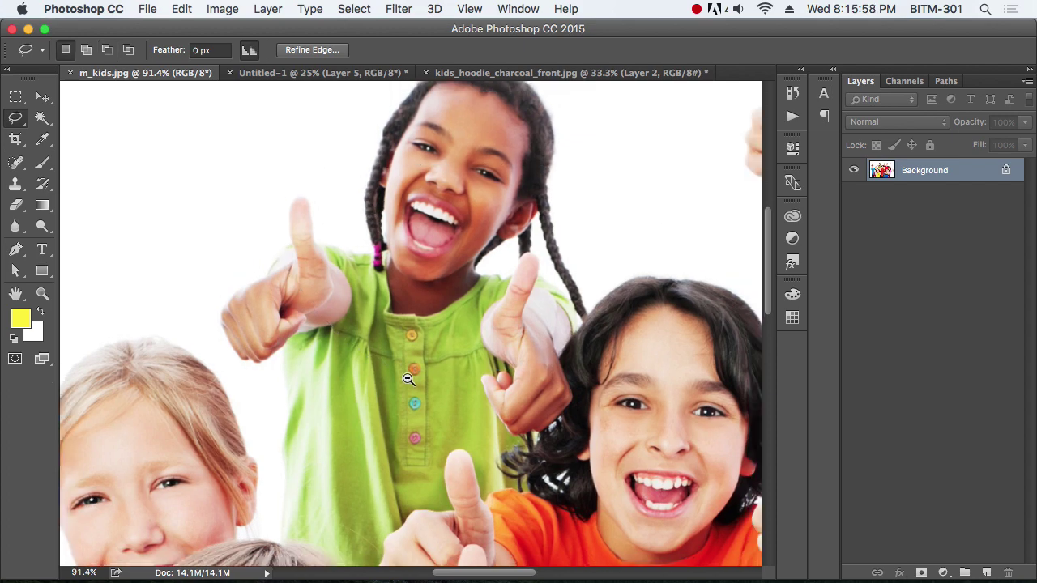
Step: Add the missed folds and sleeve area of the yellow shirt to the selection with the Lasso
drag(457, 439, 461, 210)
drag(341, 364, 411, 357)
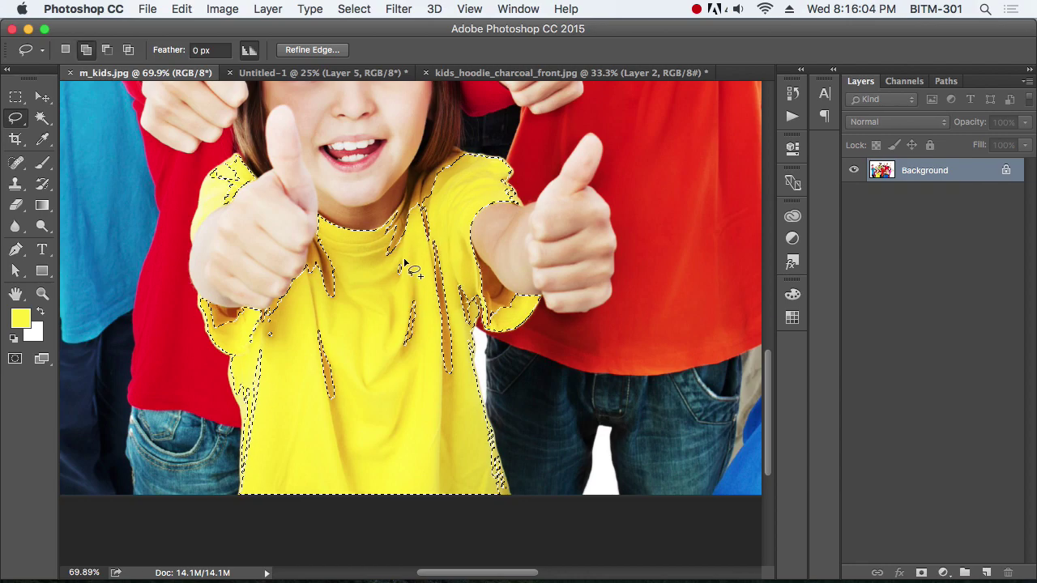
mouse_move(374, 243)
mouse_down()
mouse_move(449, 196)
mouse_move(474, 322)
mouse_move(461, 347)
mouse_move(458, 407)
mouse_move(449, 427)
mouse_move(332, 472)
mouse_move(299, 469)
mouse_move(273, 460)
mouse_move(261, 440)
mouse_move(242, 379)
mouse_move(247, 348)
mouse_move(257, 330)
mouse_move(314, 296)
mouse_move(323, 265)
mouse_move(364, 261)
mouse_up()
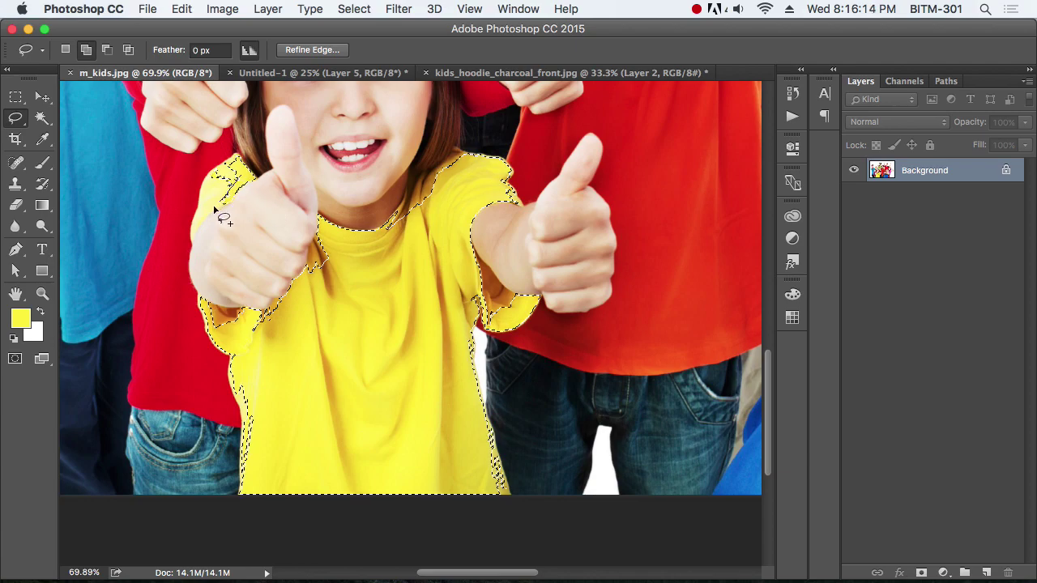
mouse_move(204, 188)
mouse_down()
mouse_move(233, 163)
mouse_move(247, 172)
mouse_move(212, 202)
mouse_up()
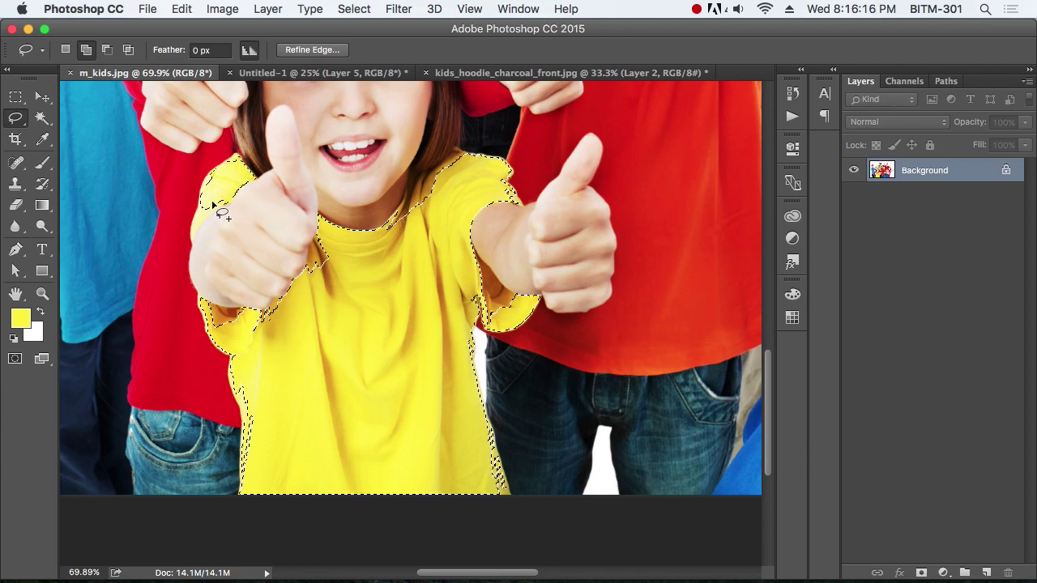
Step: Deselect, and select the front girl's yellow shirt again with Color Range at fuzziness 131
click(548, 381)
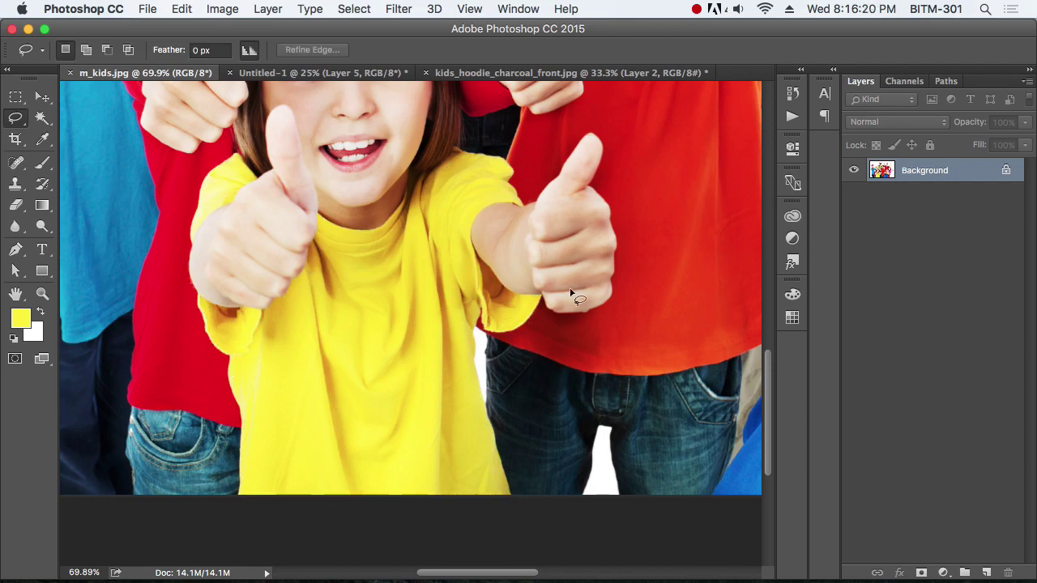
scroll(480, 331, up, 2)
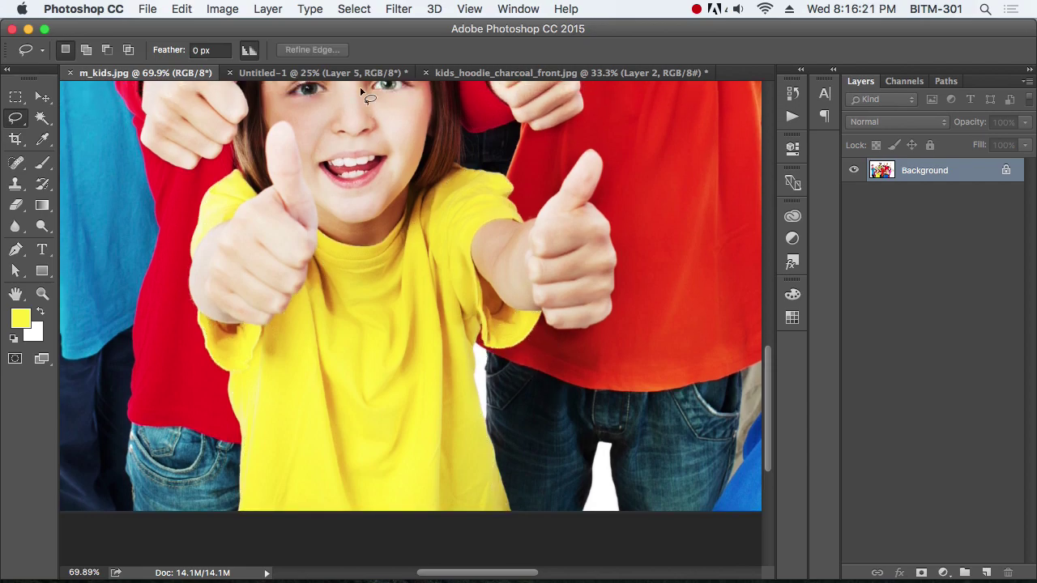
click(344, 10)
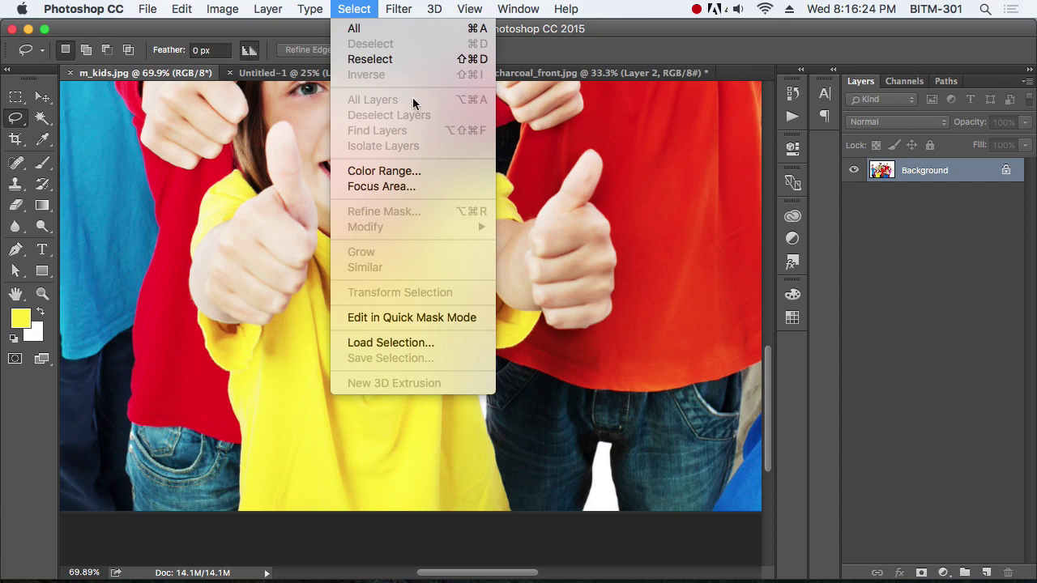
click(391, 172)
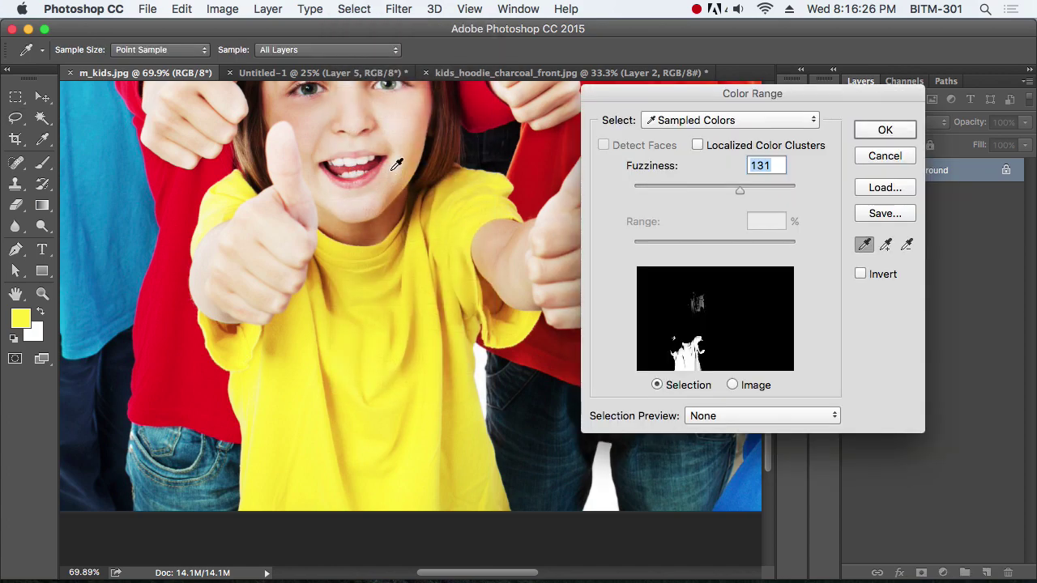
click(692, 363)
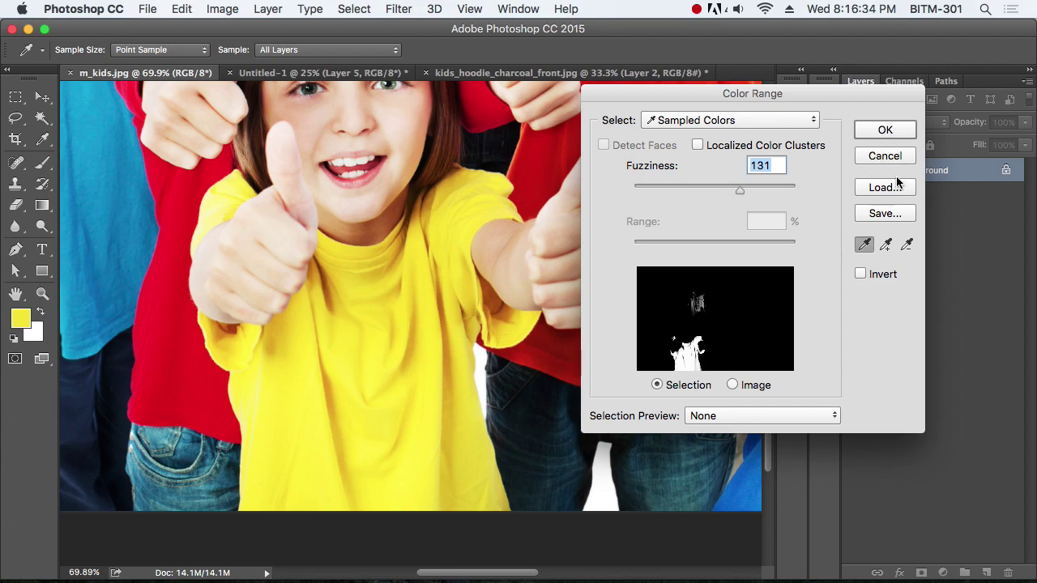
click(899, 131)
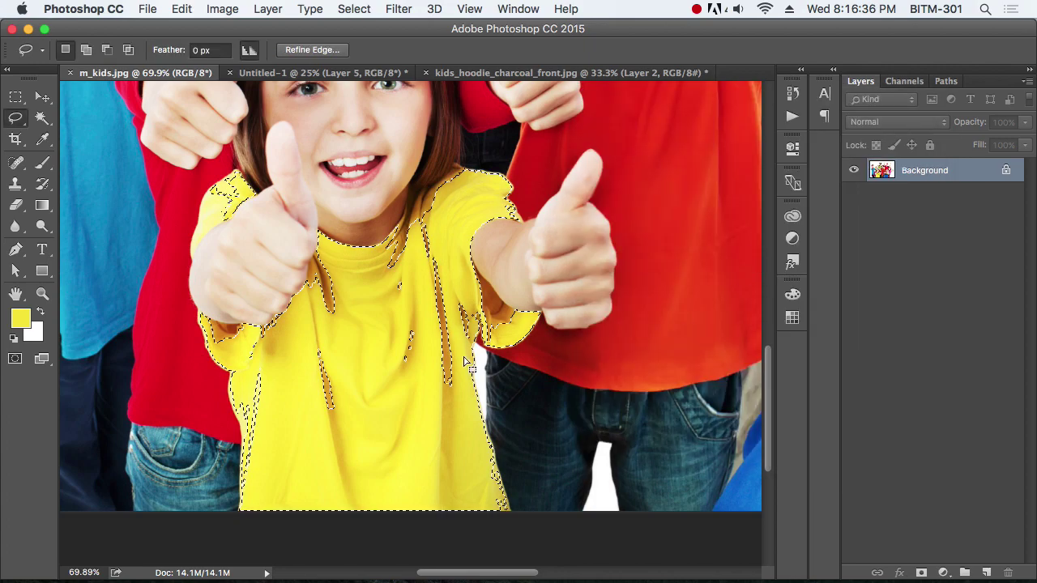
Step: Subtract the stray selected spots on the green shirt from the selection with the Lasso tool
scroll(374, 368, up, 5)
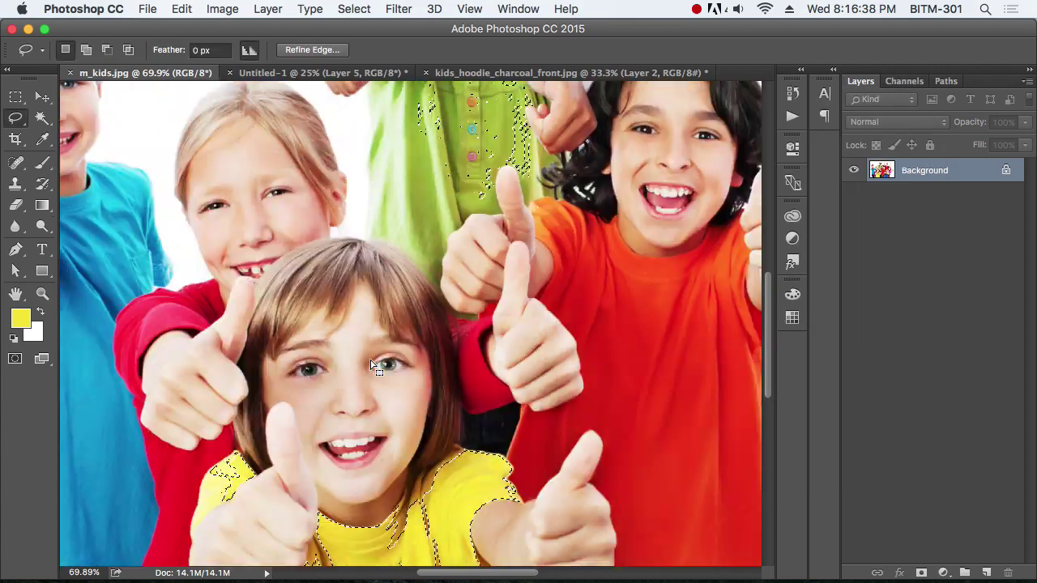
scroll(375, 367, up, 4)
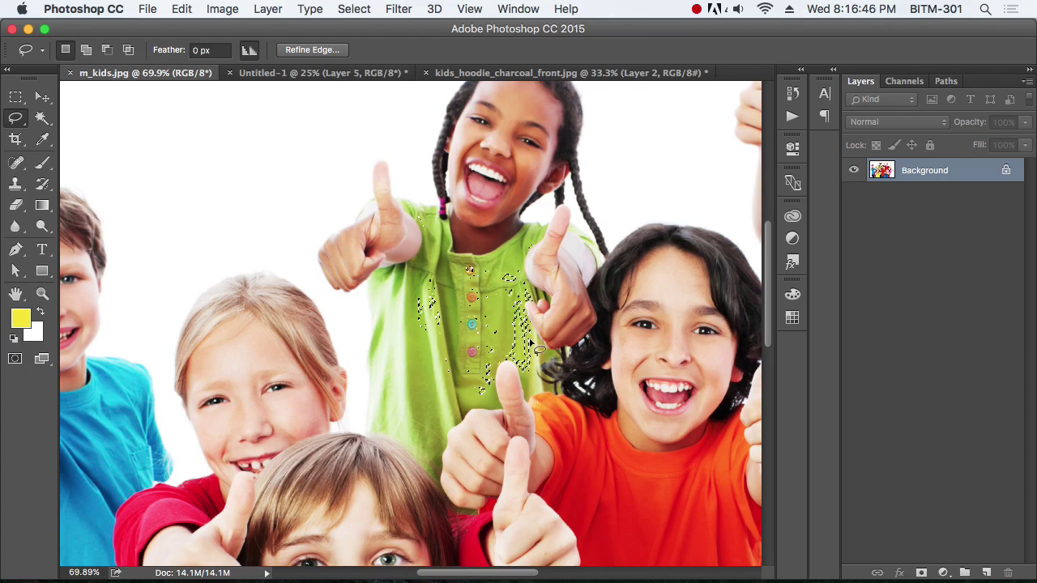
mouse_move(560, 363)
mouse_down()
mouse_move(462, 431)
mouse_move(405, 179)
mouse_move(652, 348)
mouse_move(401, 407)
mouse_move(397, 382)
mouse_up()
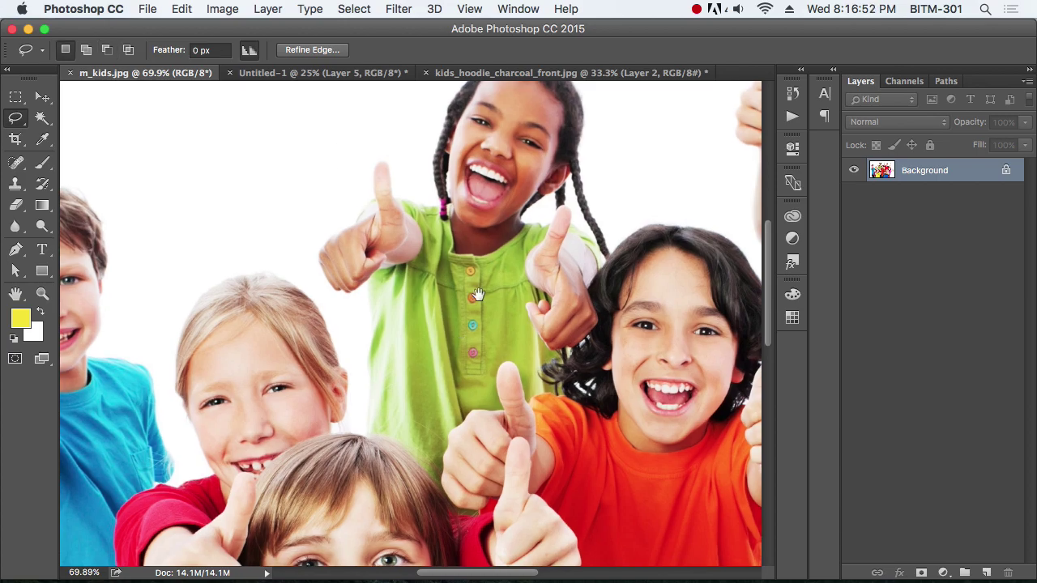
Step: Add the missed folds in the middle of the yellow shirt and the gaps on its shoulder sleeve to the selection with the Lasso
scroll(475, 352, down, 10)
drag(468, 361, 473, 407)
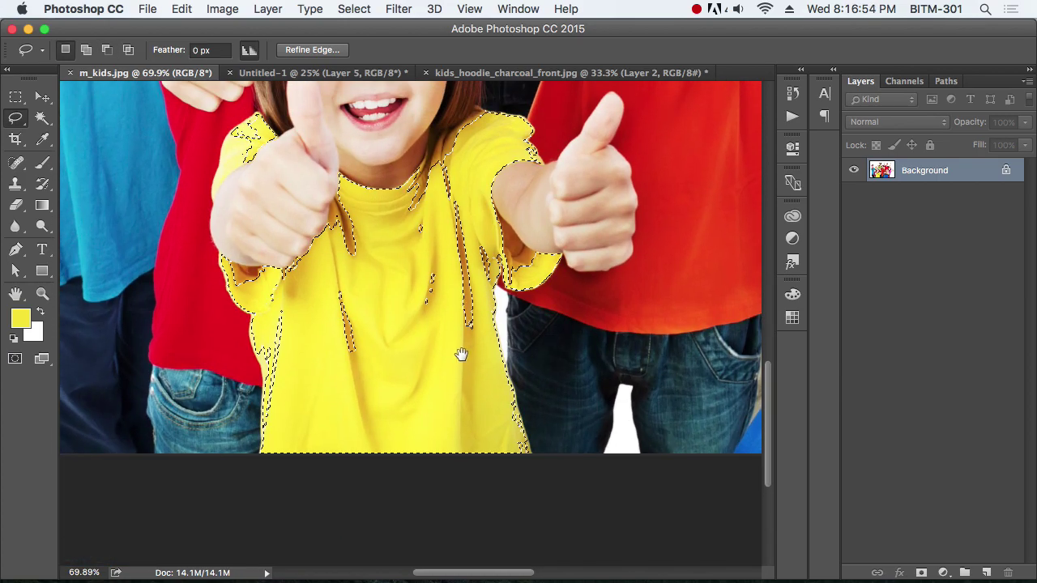
mouse_move(461, 353)
mouse_down()
mouse_move(461, 386)
mouse_move(400, 405)
mouse_move(312, 380)
mouse_move(317, 314)
mouse_up()
drag(450, 300, 421, 401)
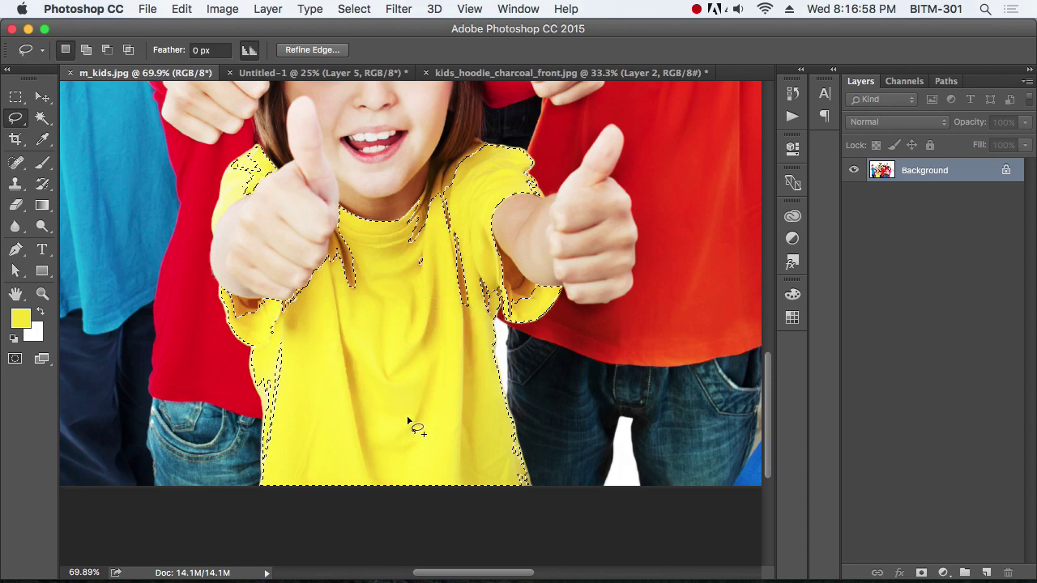
drag(259, 169, 261, 153)
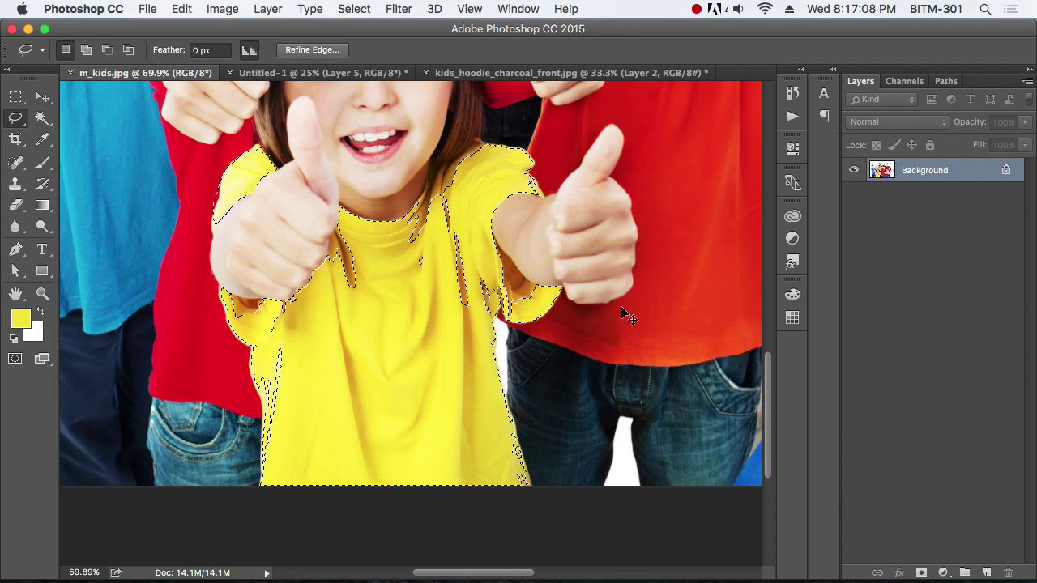
Step: Try a Hue/Saturation hue shift of +131 on the selected shirt, and discard it
key(super+u)
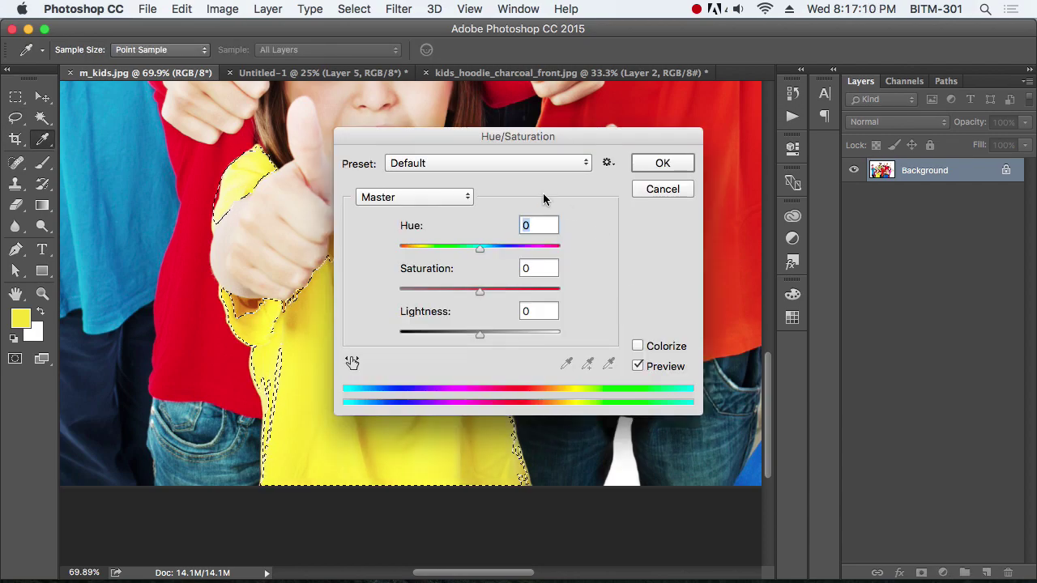
drag(508, 148, 833, 185)
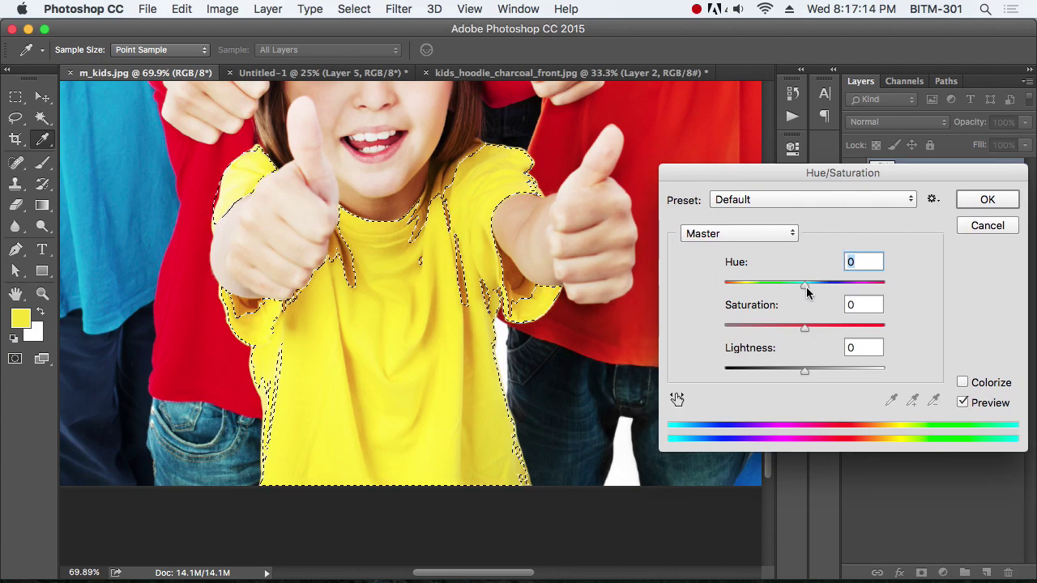
drag(806, 290, 869, 288)
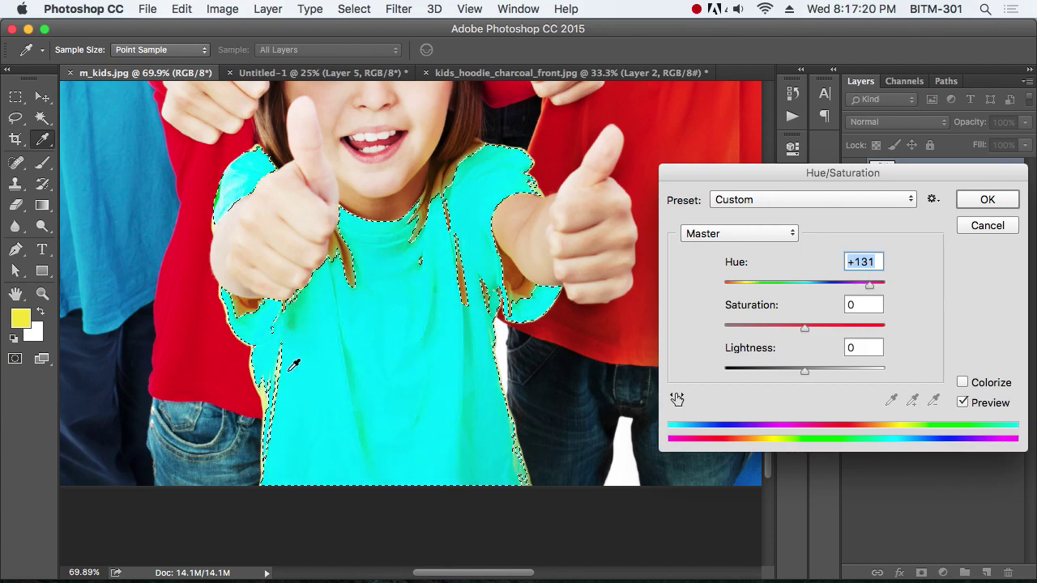
click(1007, 226)
Step: Feather the shirt selection with a radius of 5 pixels
click(392, 11)
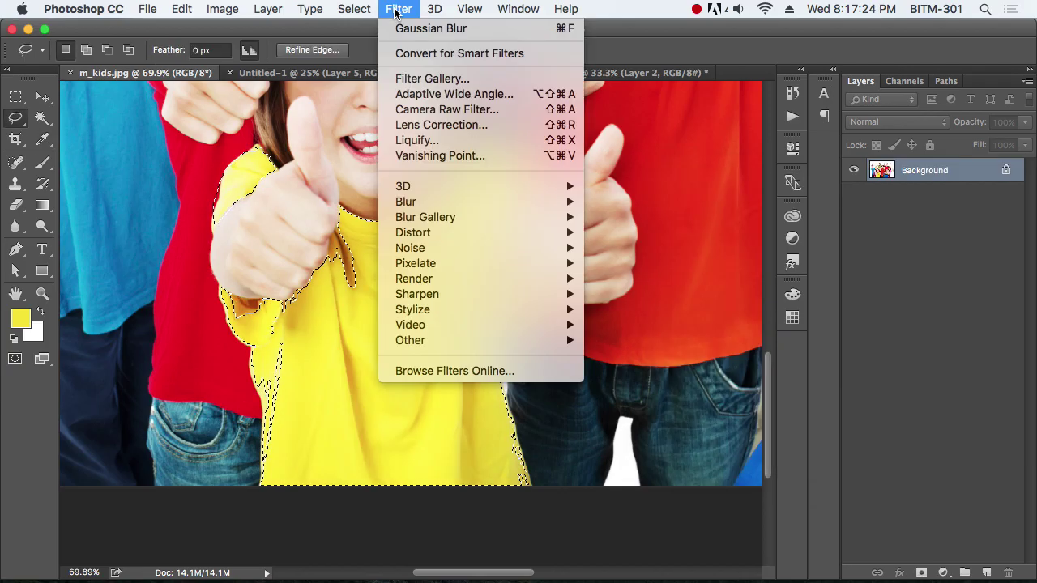
mouse_move(366, 16)
mouse_move(417, 232)
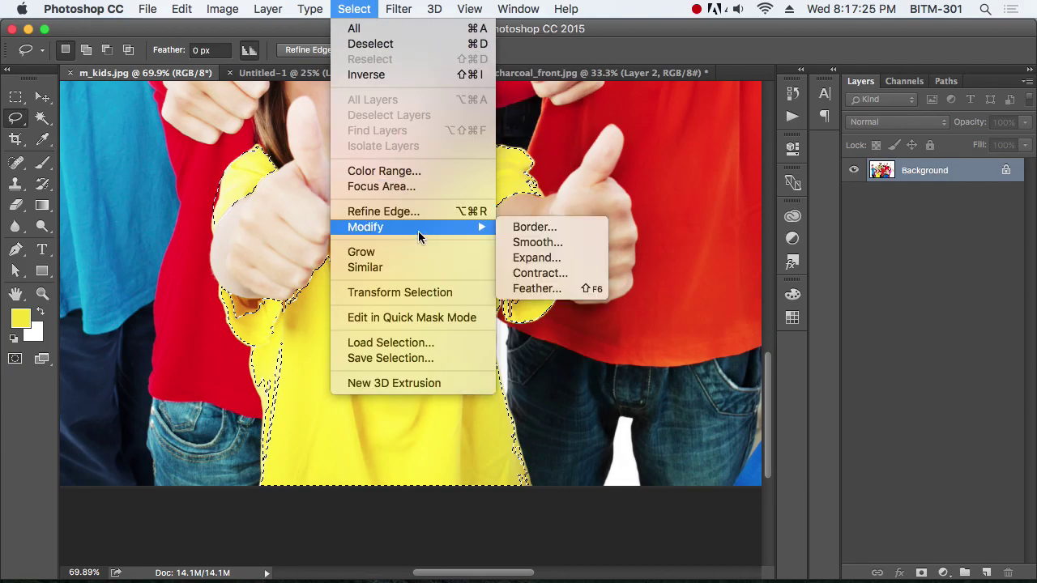
click(569, 286)
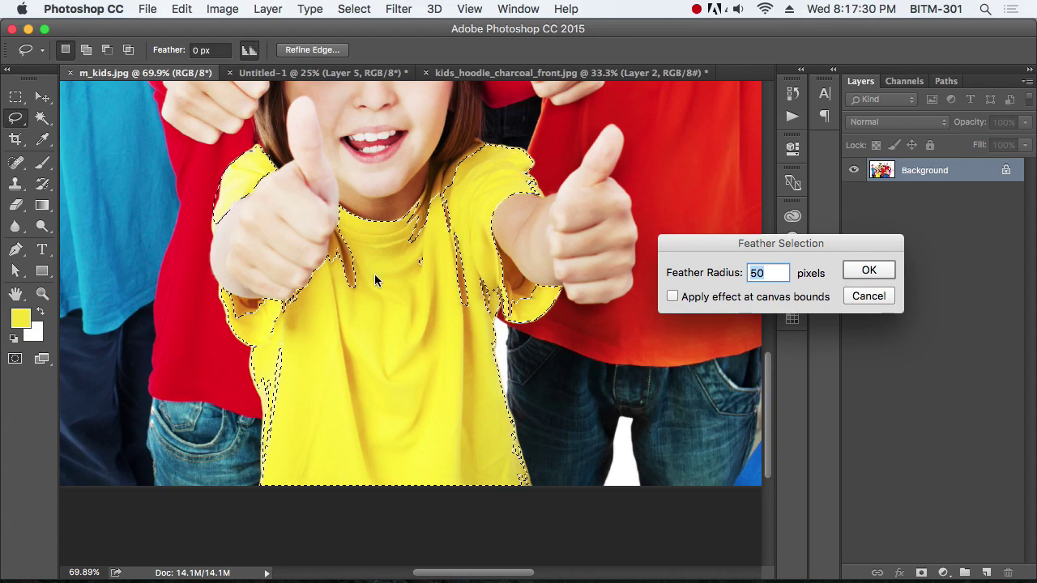
text(5)
key(Return)
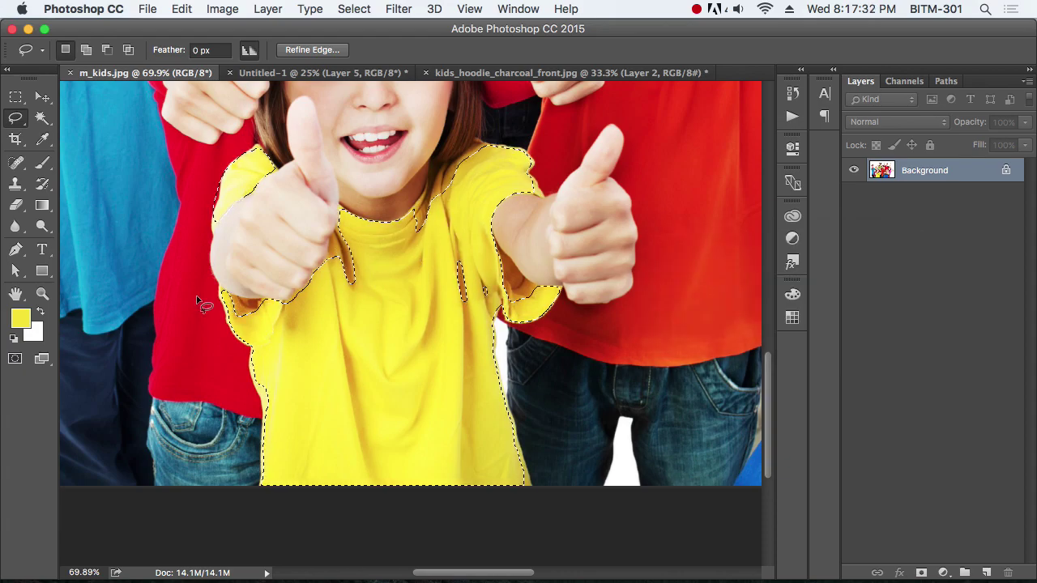
Step: Recolour the feathered yellow shirt to a coral red with a Hue/Saturation hue shift, and deselect it
key(super+u)
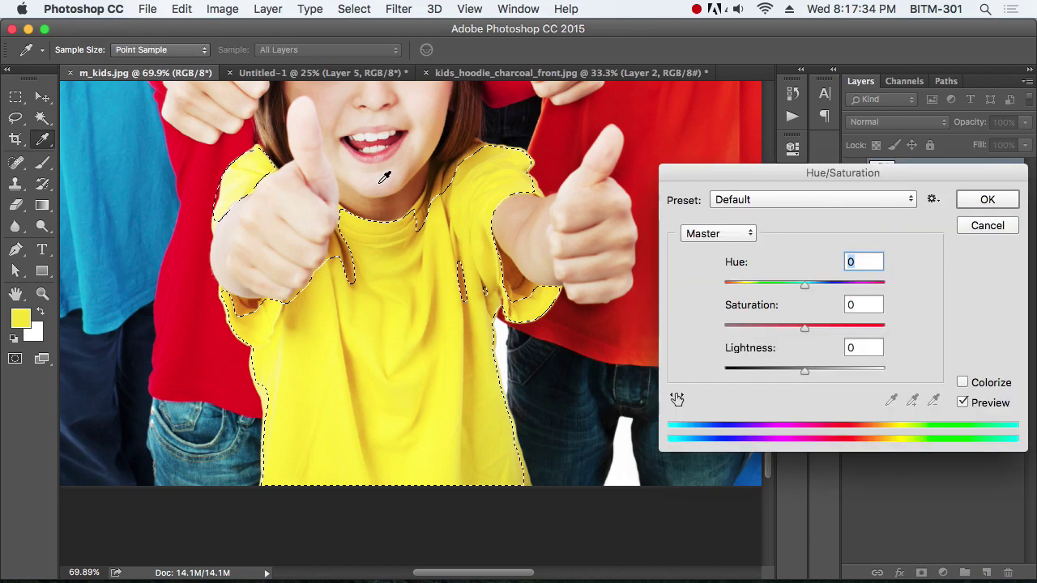
drag(803, 286, 766, 297)
click(1000, 205)
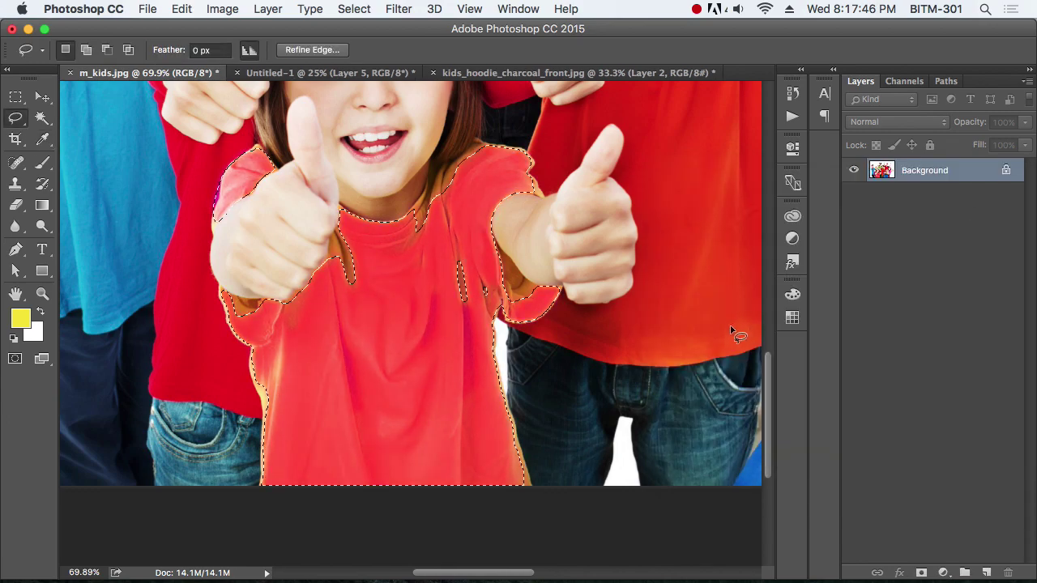
key(super+d)
alt+click(483, 359)
alt+click(484, 359)
alt+click(484, 359)
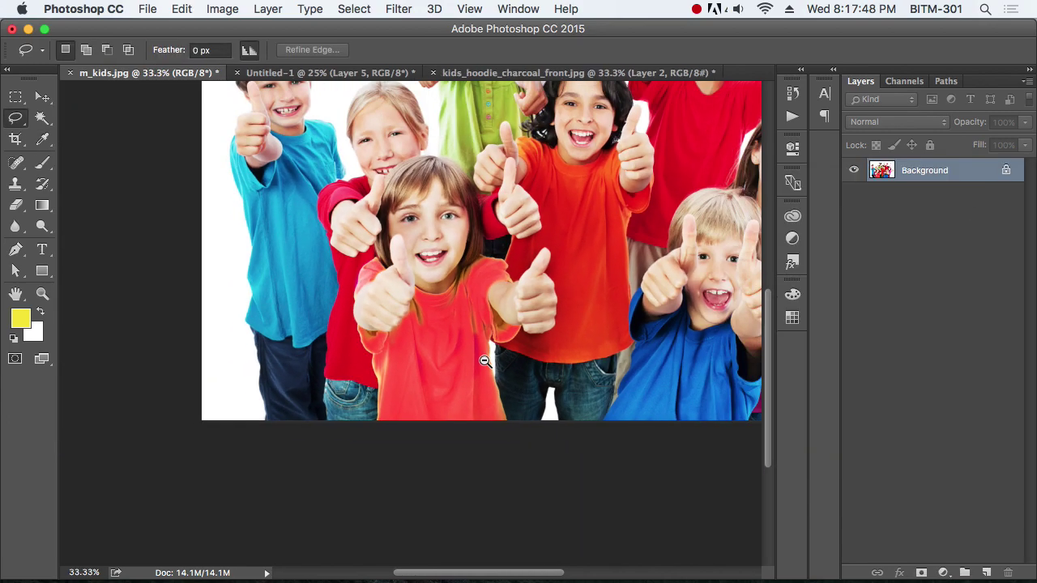
alt+click(484, 359)
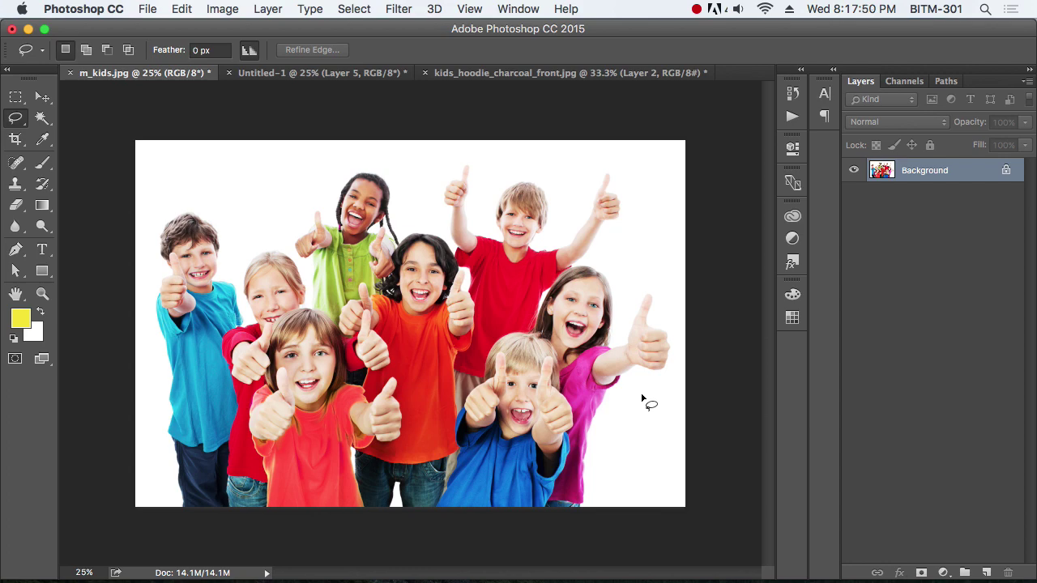